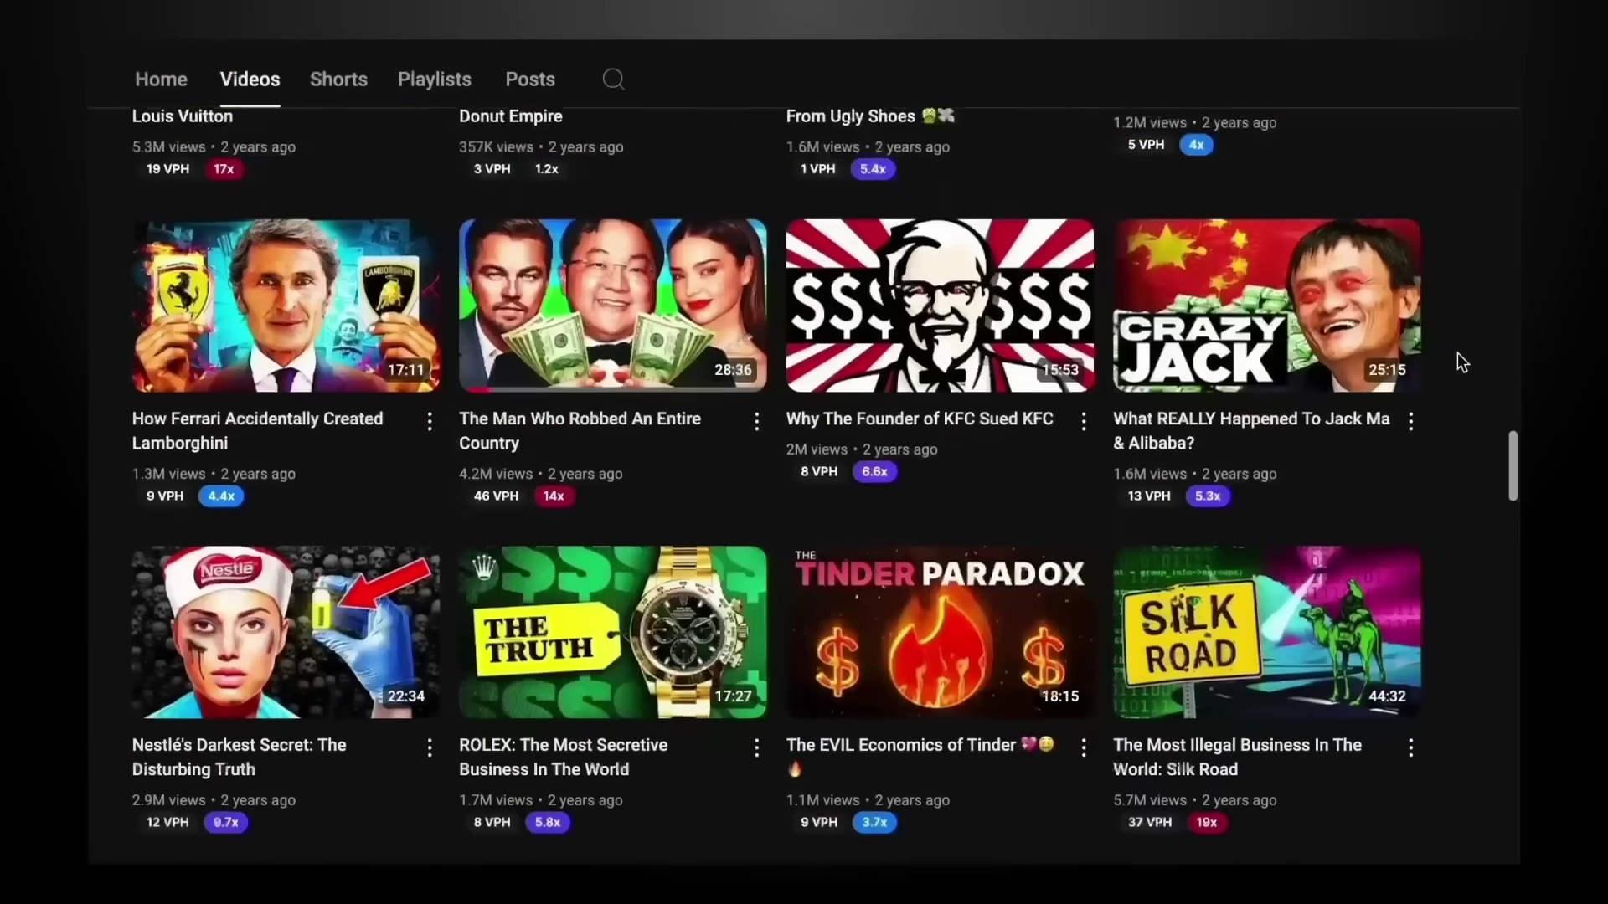
pyautogui.scroll(-1, 1457, 353)
# Step: Open the 'The Man Who Robbed An Entire Country' video from the Videos grid
pyautogui.moveTo(884, 227)
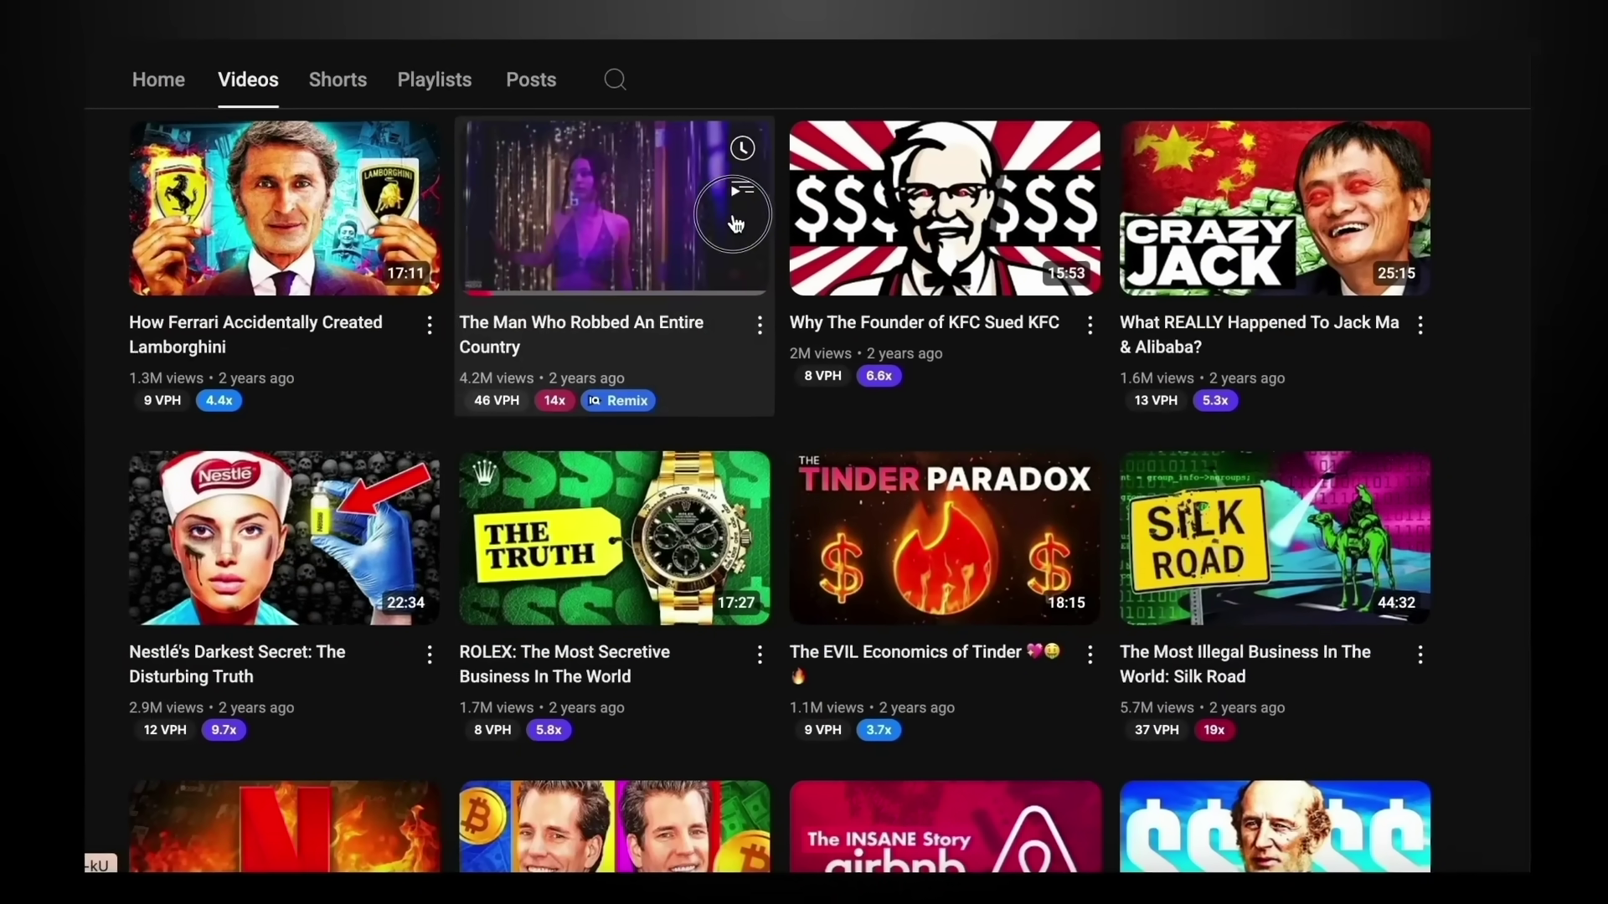
pyautogui.click(734, 222)
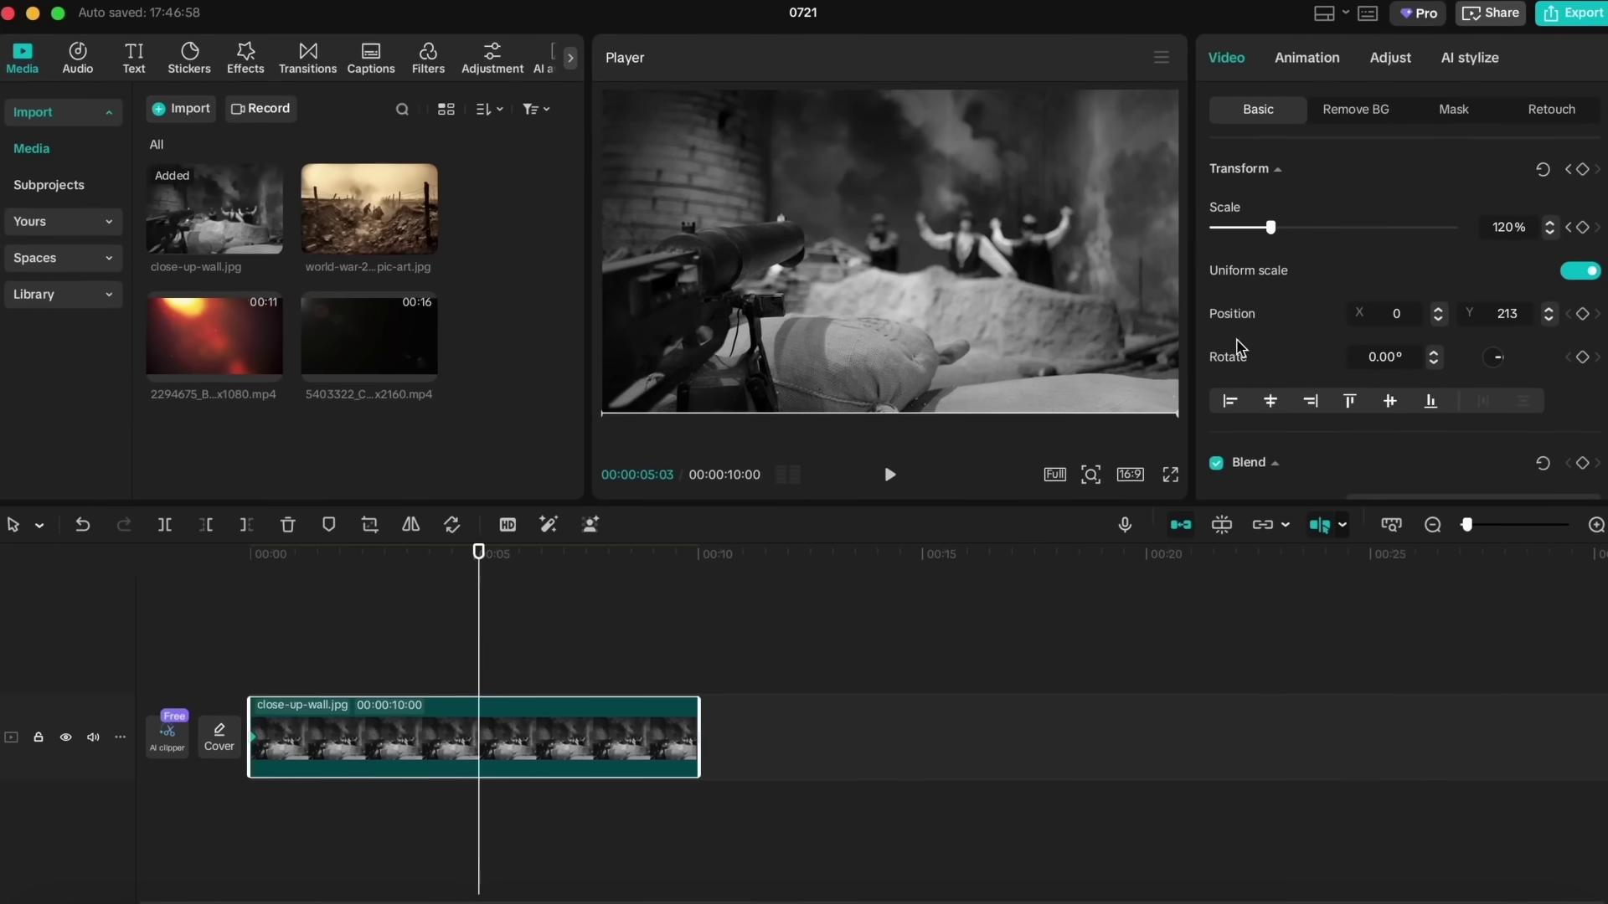
# Step: Enlarge close-up-wall.jpg, keyframe its position for a slow zoom, and play it back full screen
pyautogui.click(1273, 234)
pyautogui.moveTo(1278, 239); pyautogui.dragTo(1283, 238)
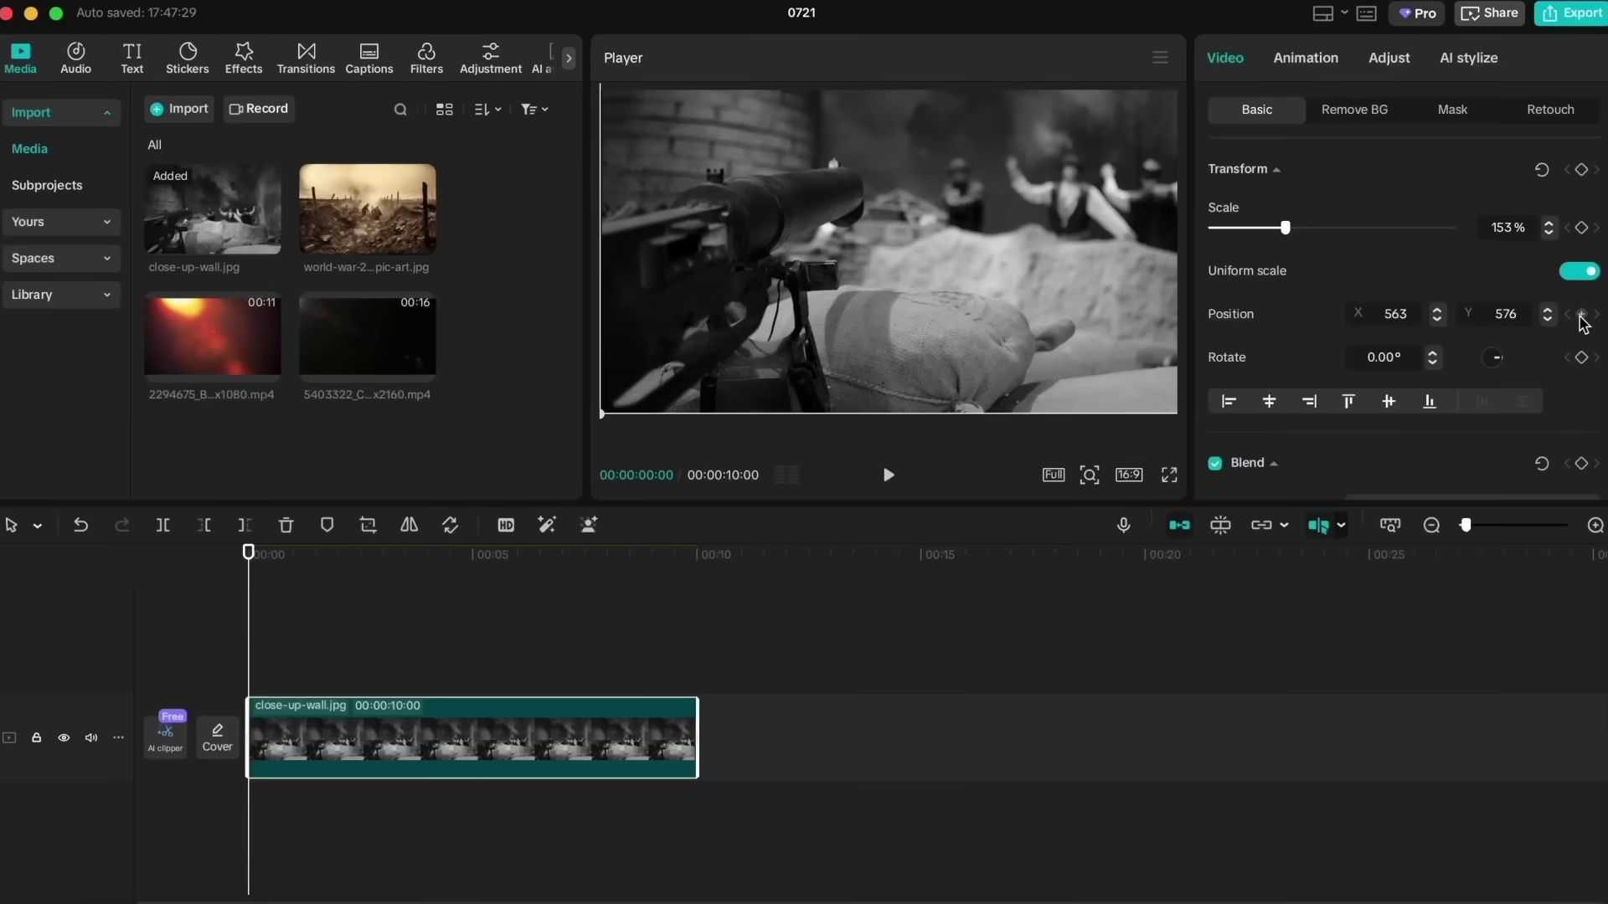
pyautogui.click(1580, 314)
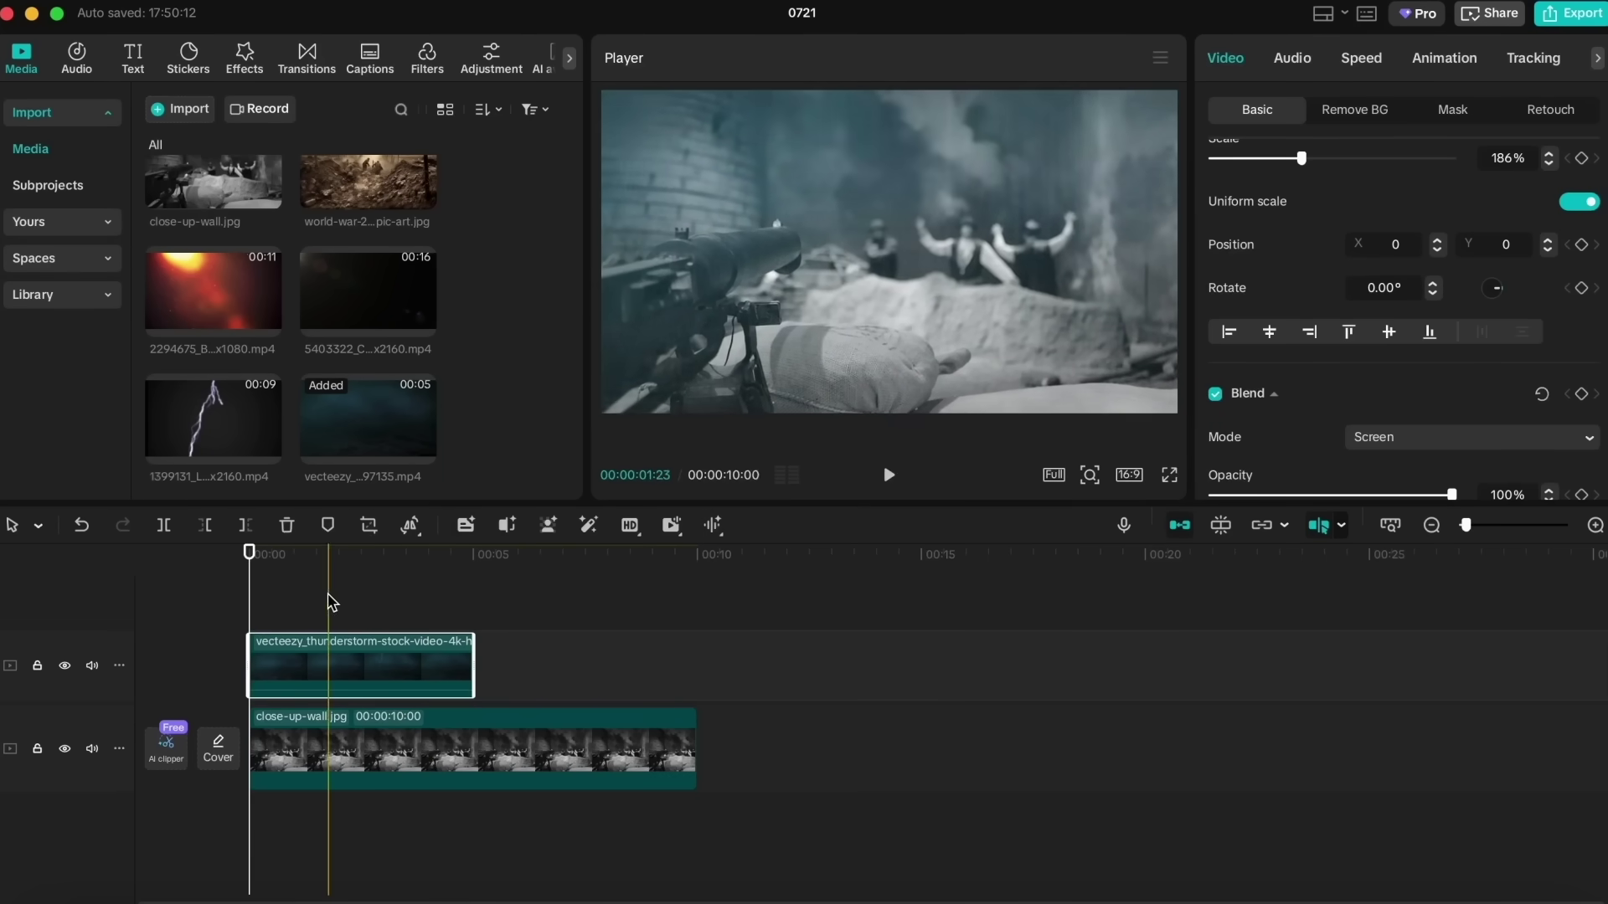
pyautogui.click(1170, 475)
pyautogui.press('space')
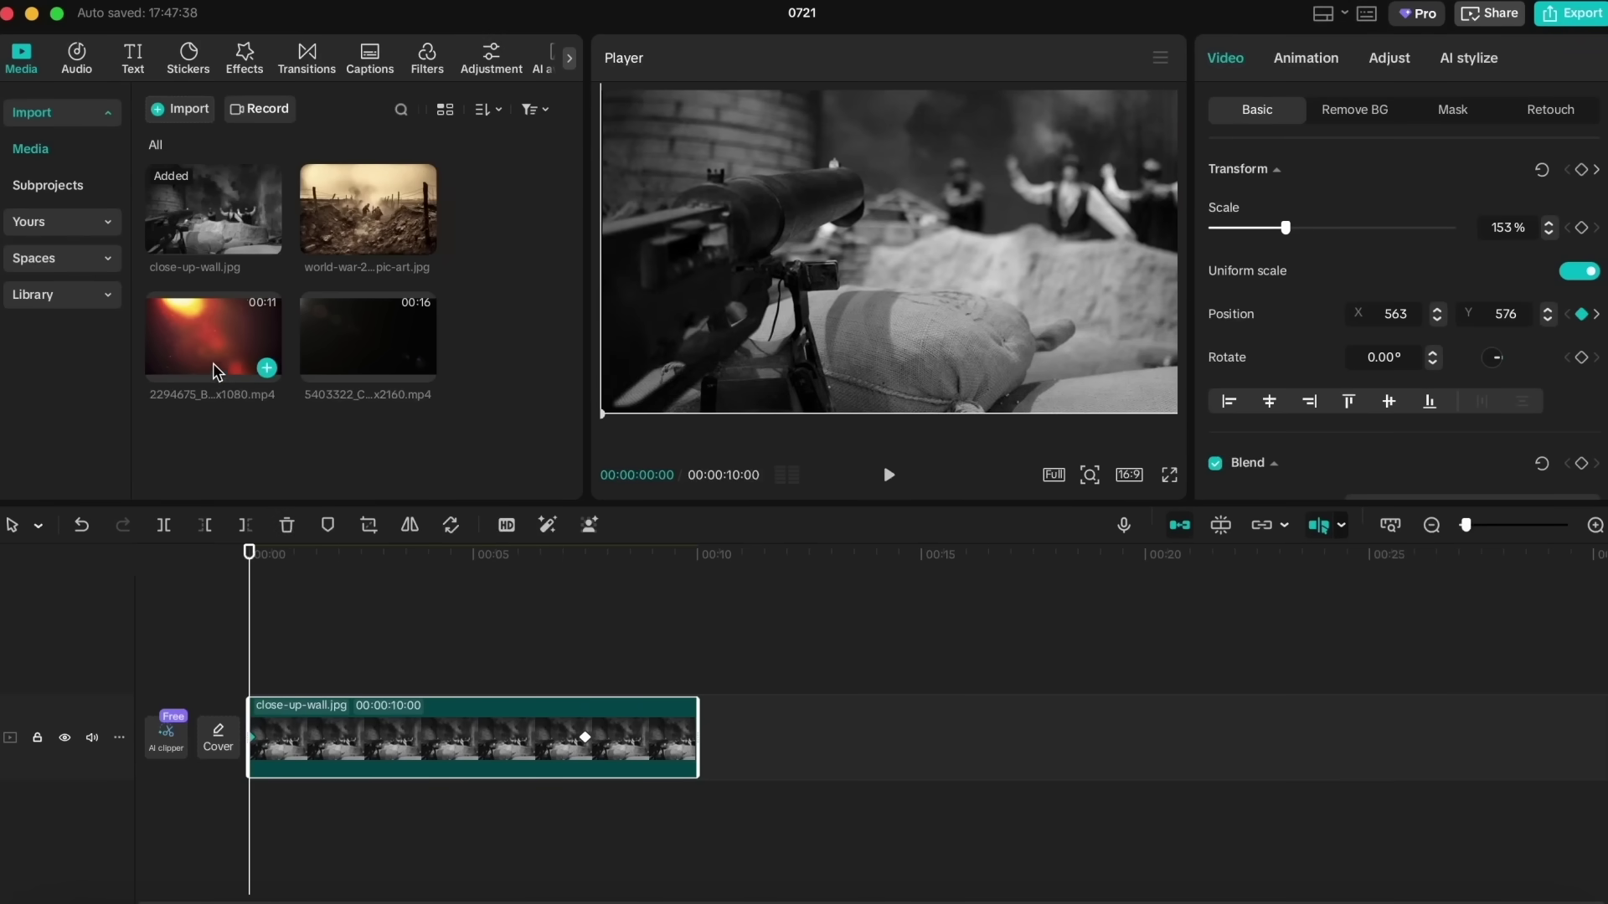
# Step: Place the orange glow clip above close-up-wall.jpg with Screen blending and preview it full screen
pyautogui.moveTo(237, 400); pyautogui.dragTo(249, 667)
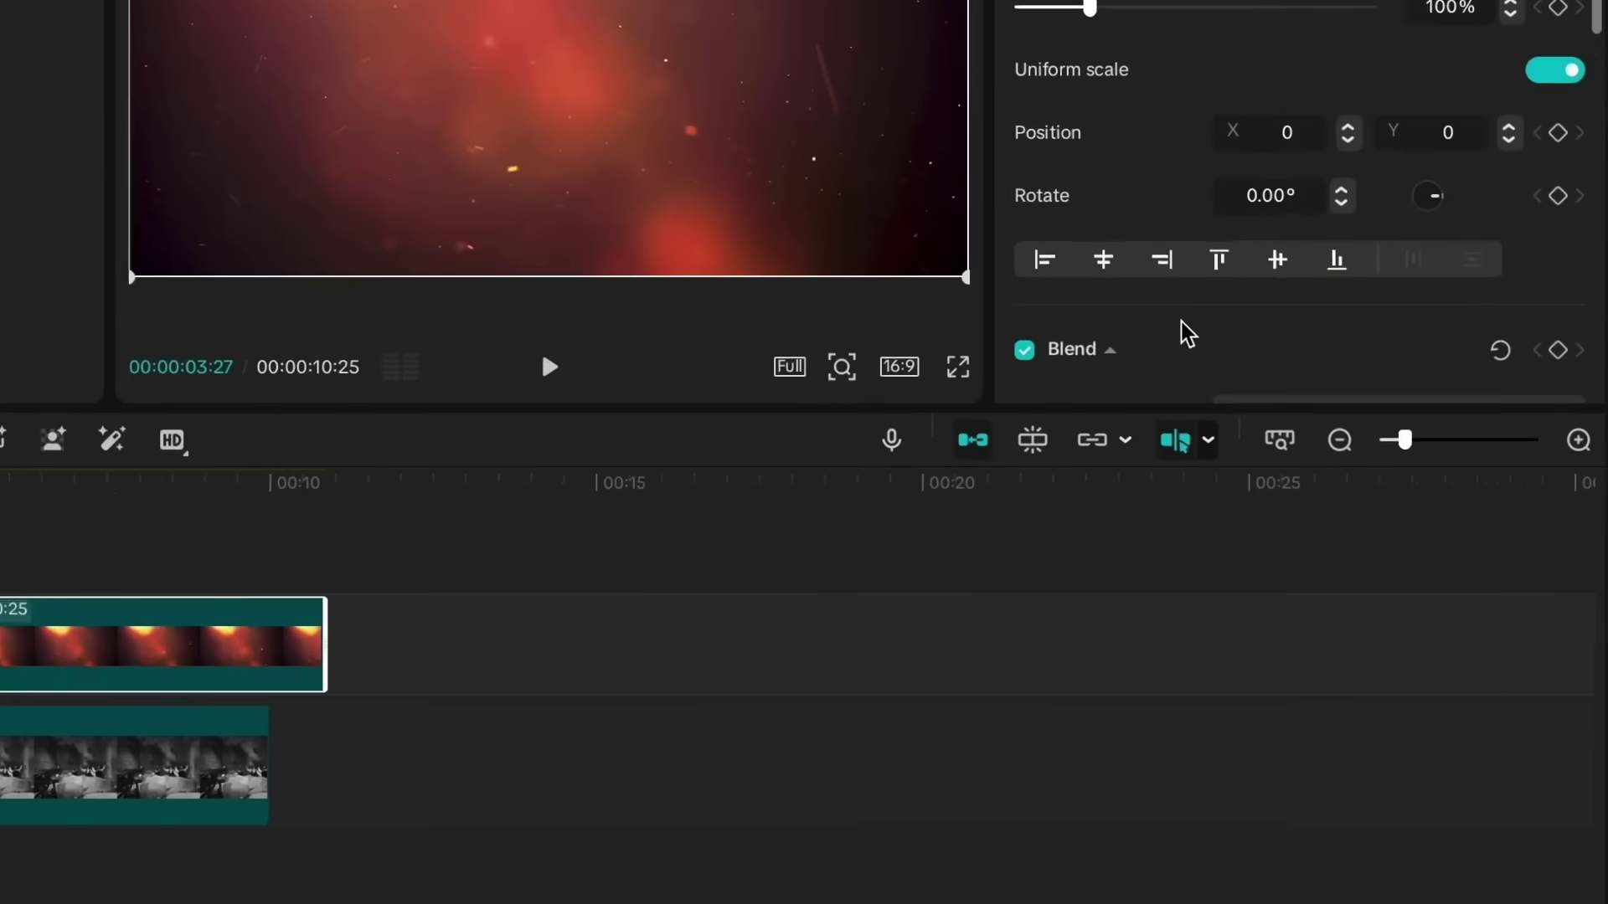
pyautogui.scroll(-3, 1322, 450)
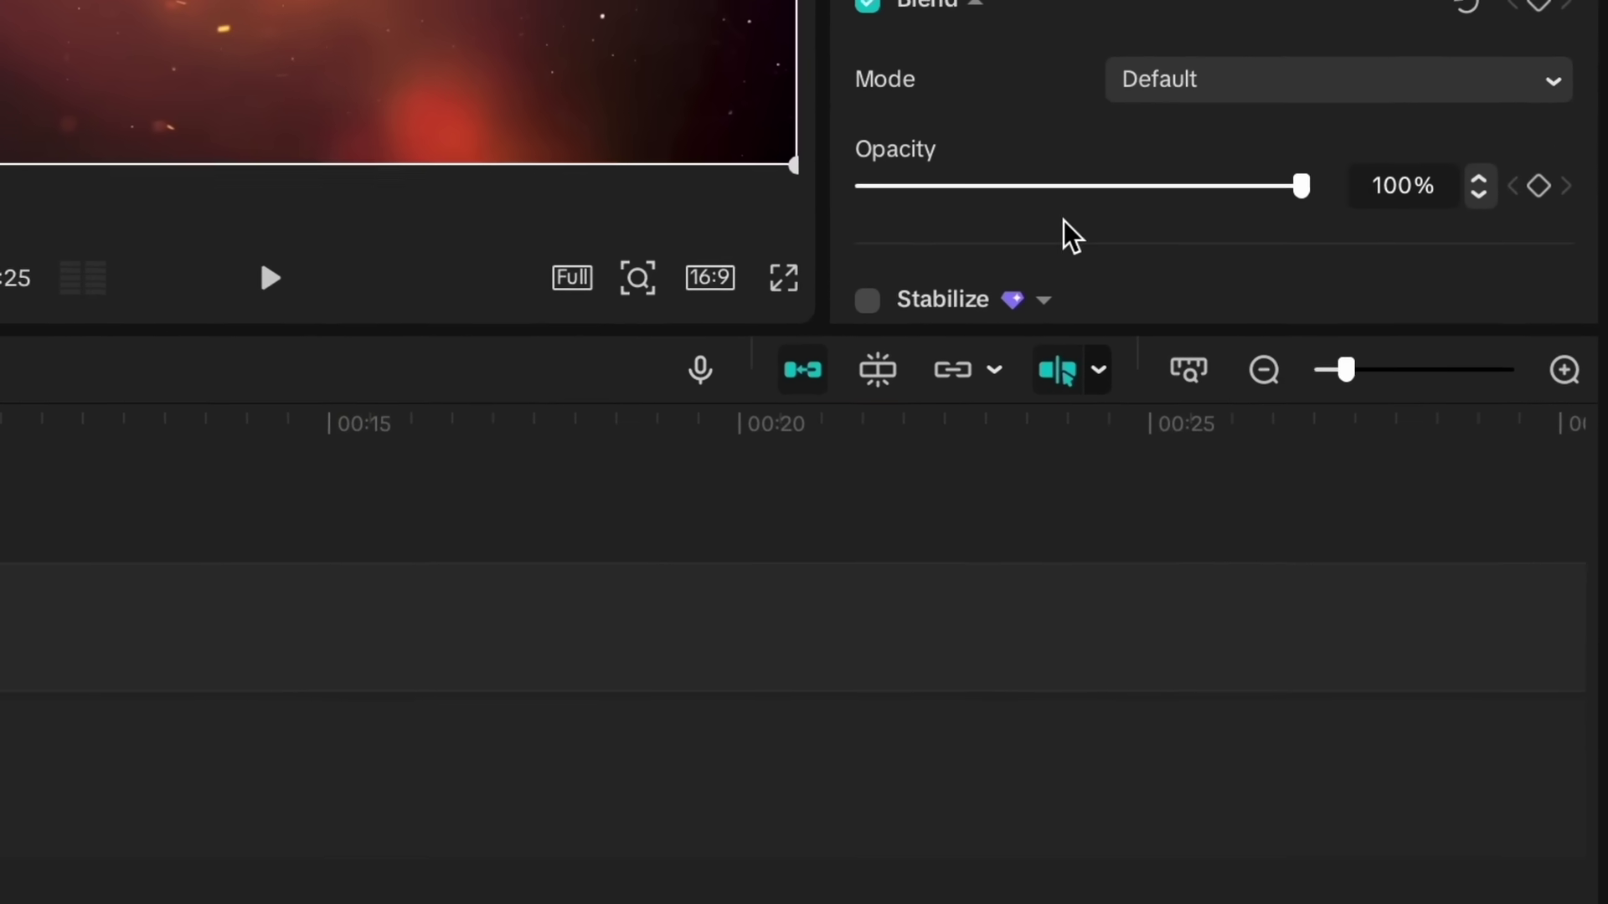
pyautogui.click(1373, 378)
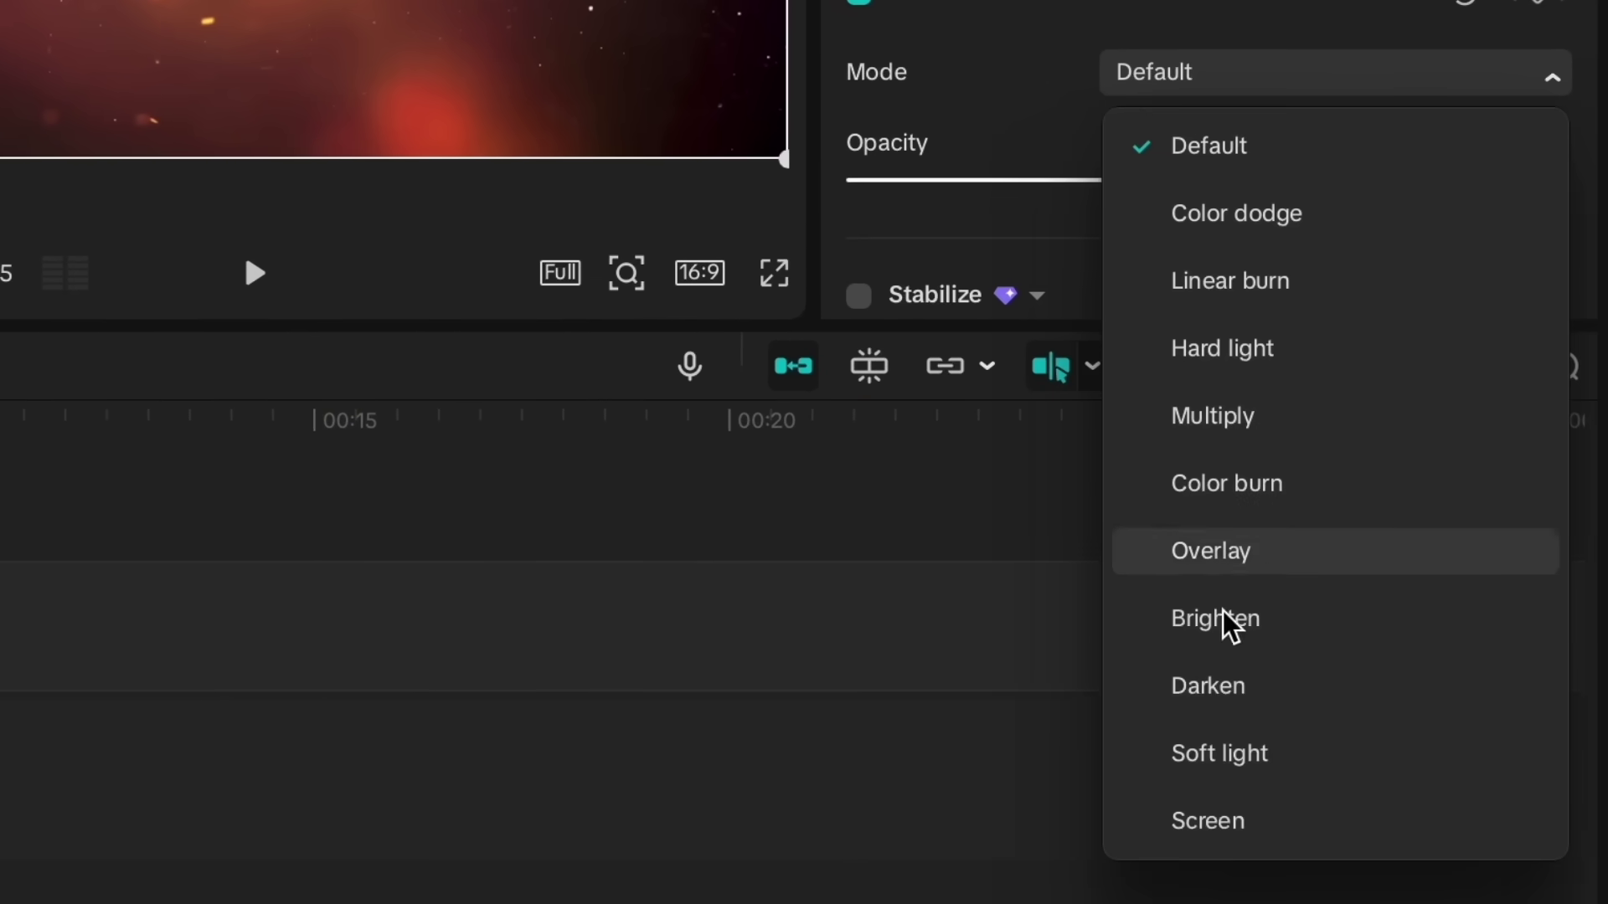
pyautogui.click(1222, 820)
pyautogui.hotkey('ctrl', 'shift', 'f')
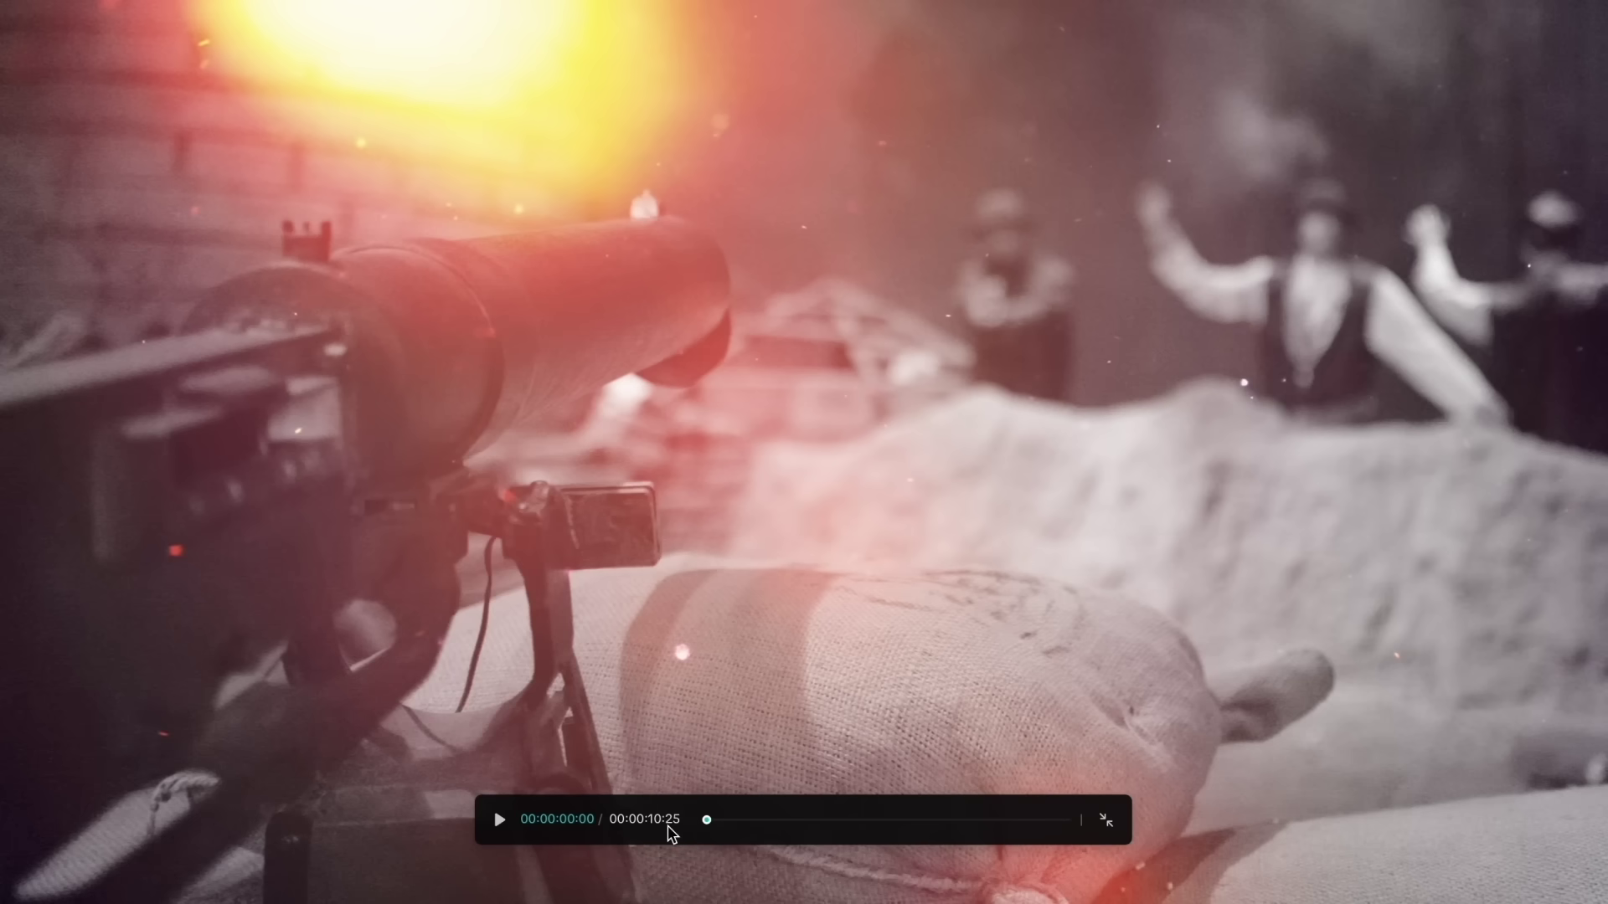
pyautogui.press('space')
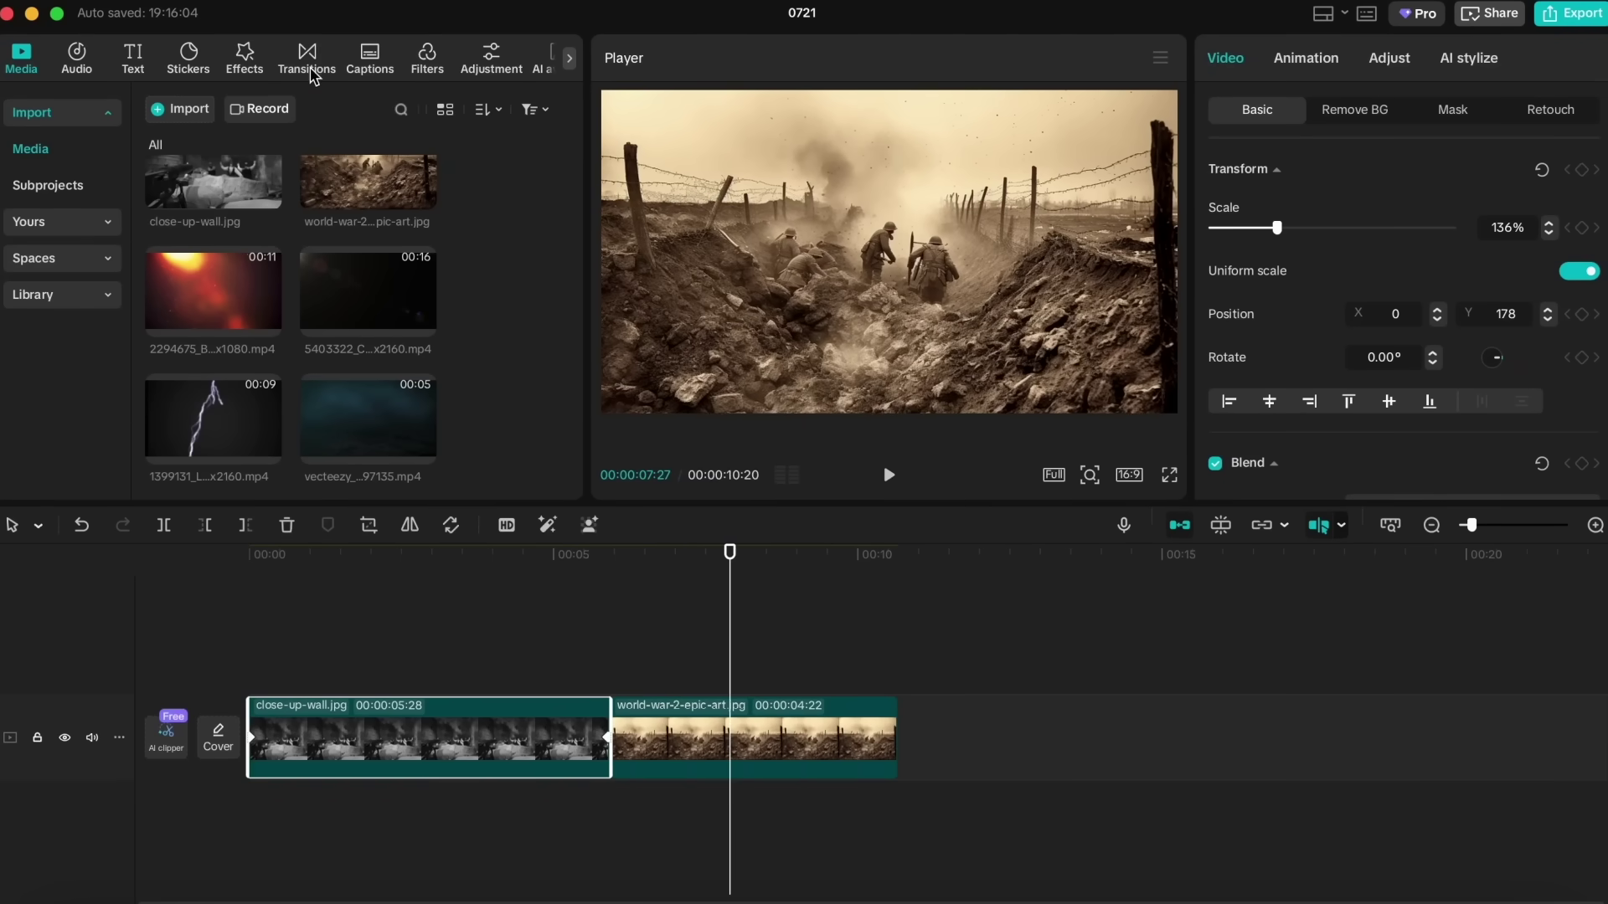
# Step: Browse the Transitions collection for a light-leak transition to use between the two clips
pyautogui.click(308, 60)
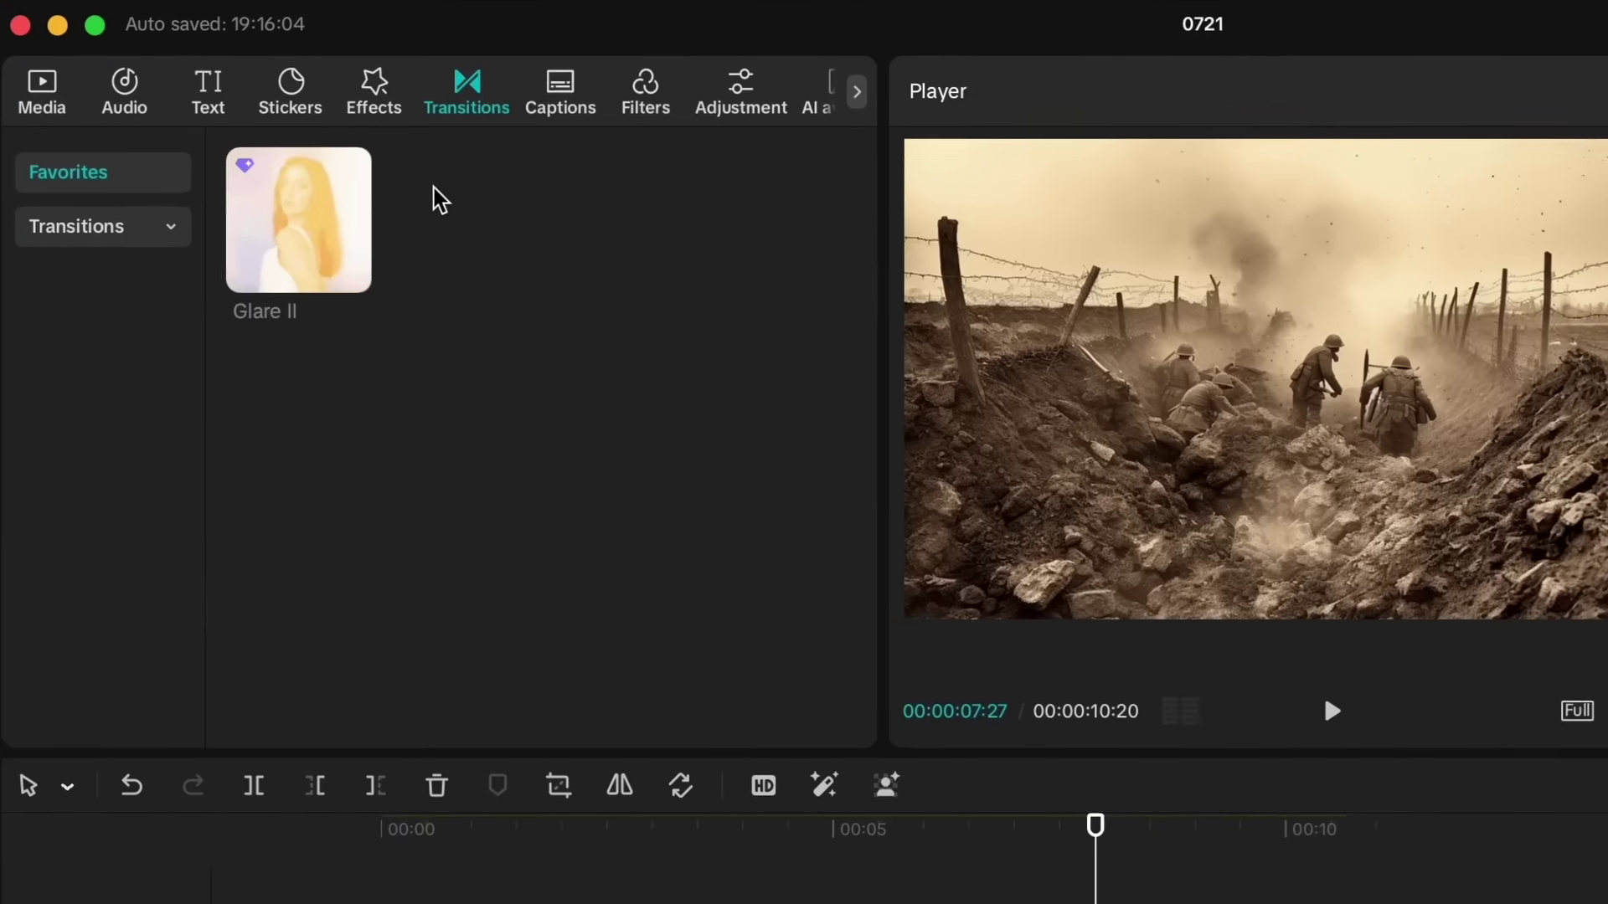
pyautogui.moveTo(234, 184)
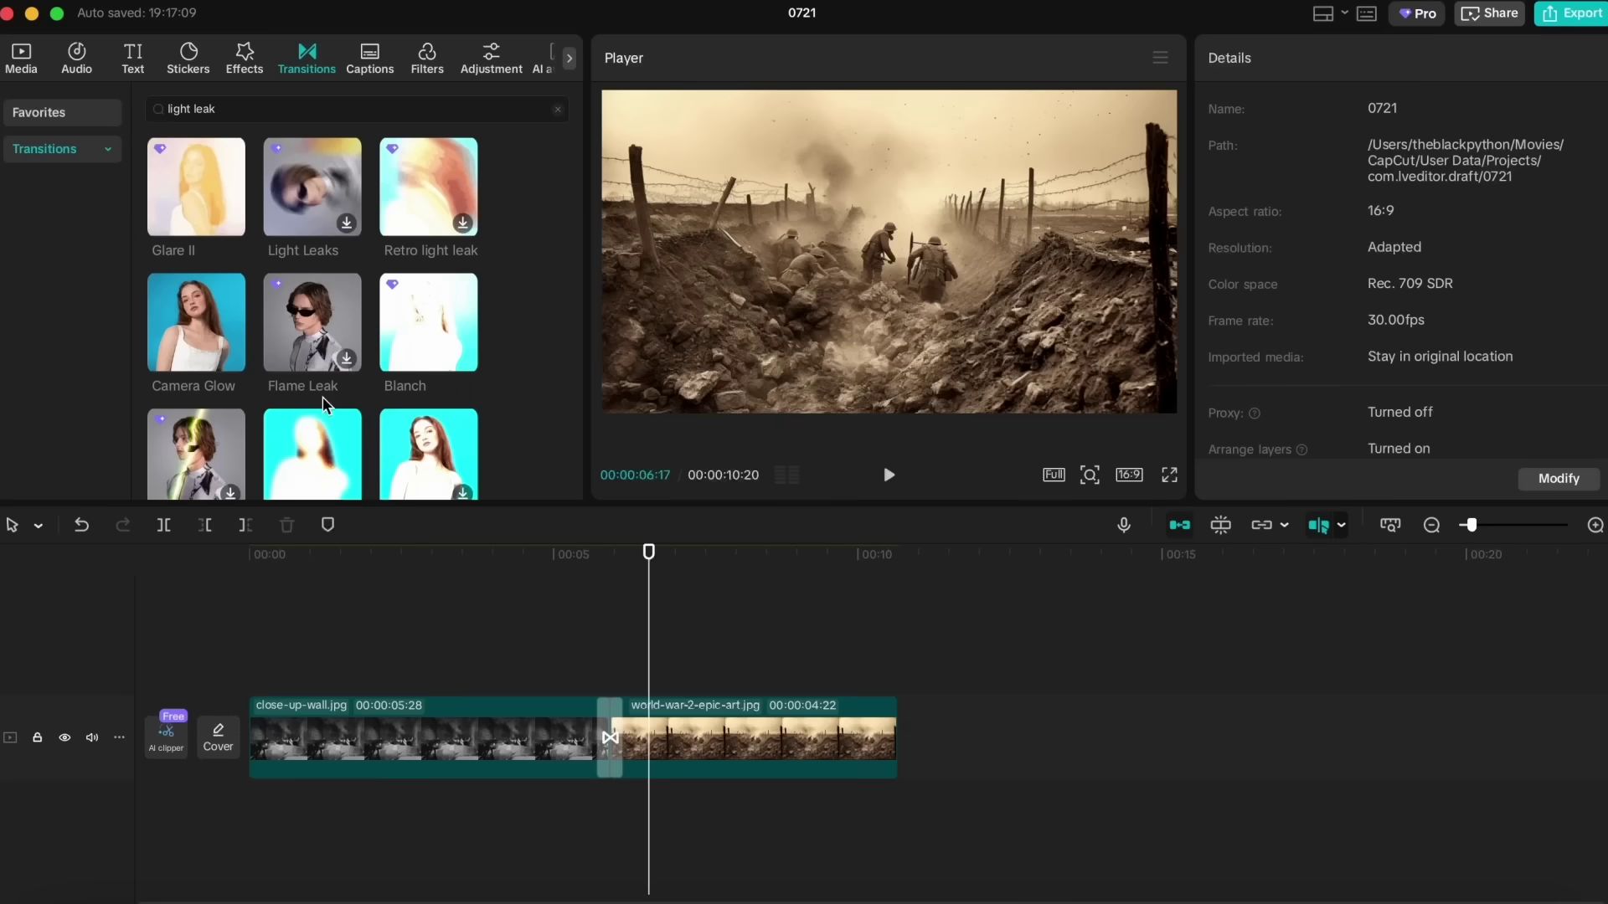
pyautogui.scroll(-4, 327, 406)
pyautogui.moveTo(232, 398)
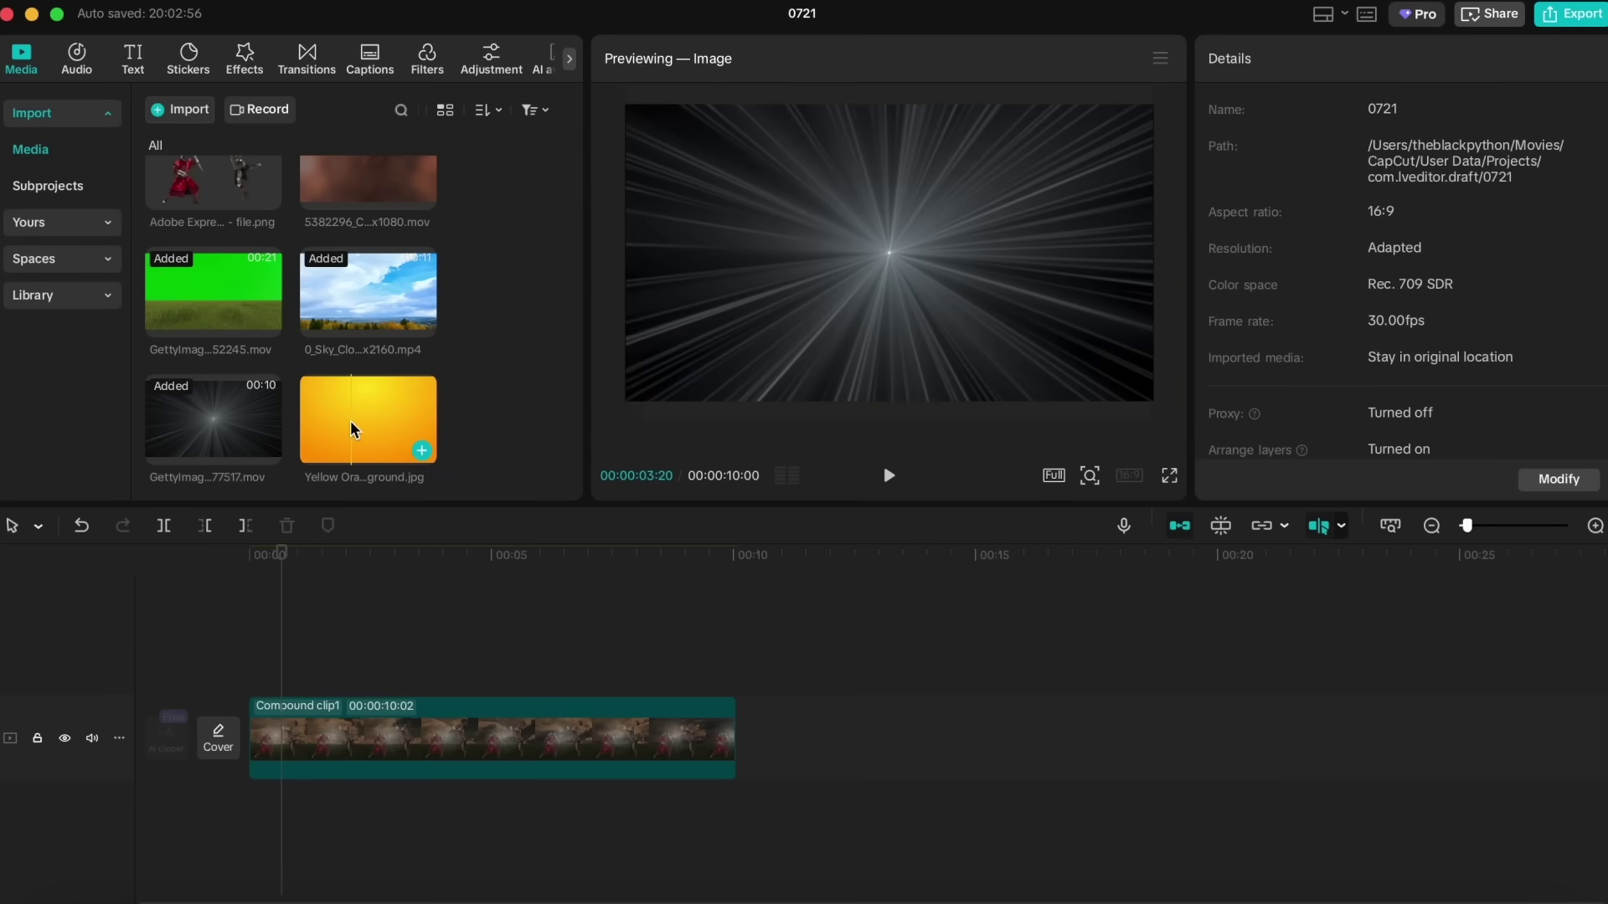
# Step: Add the Yellow Orange Gradient above Compound clip1 and give it an angled Split mask
pyautogui.moveTo(352, 431); pyautogui.dragTo(258, 649)
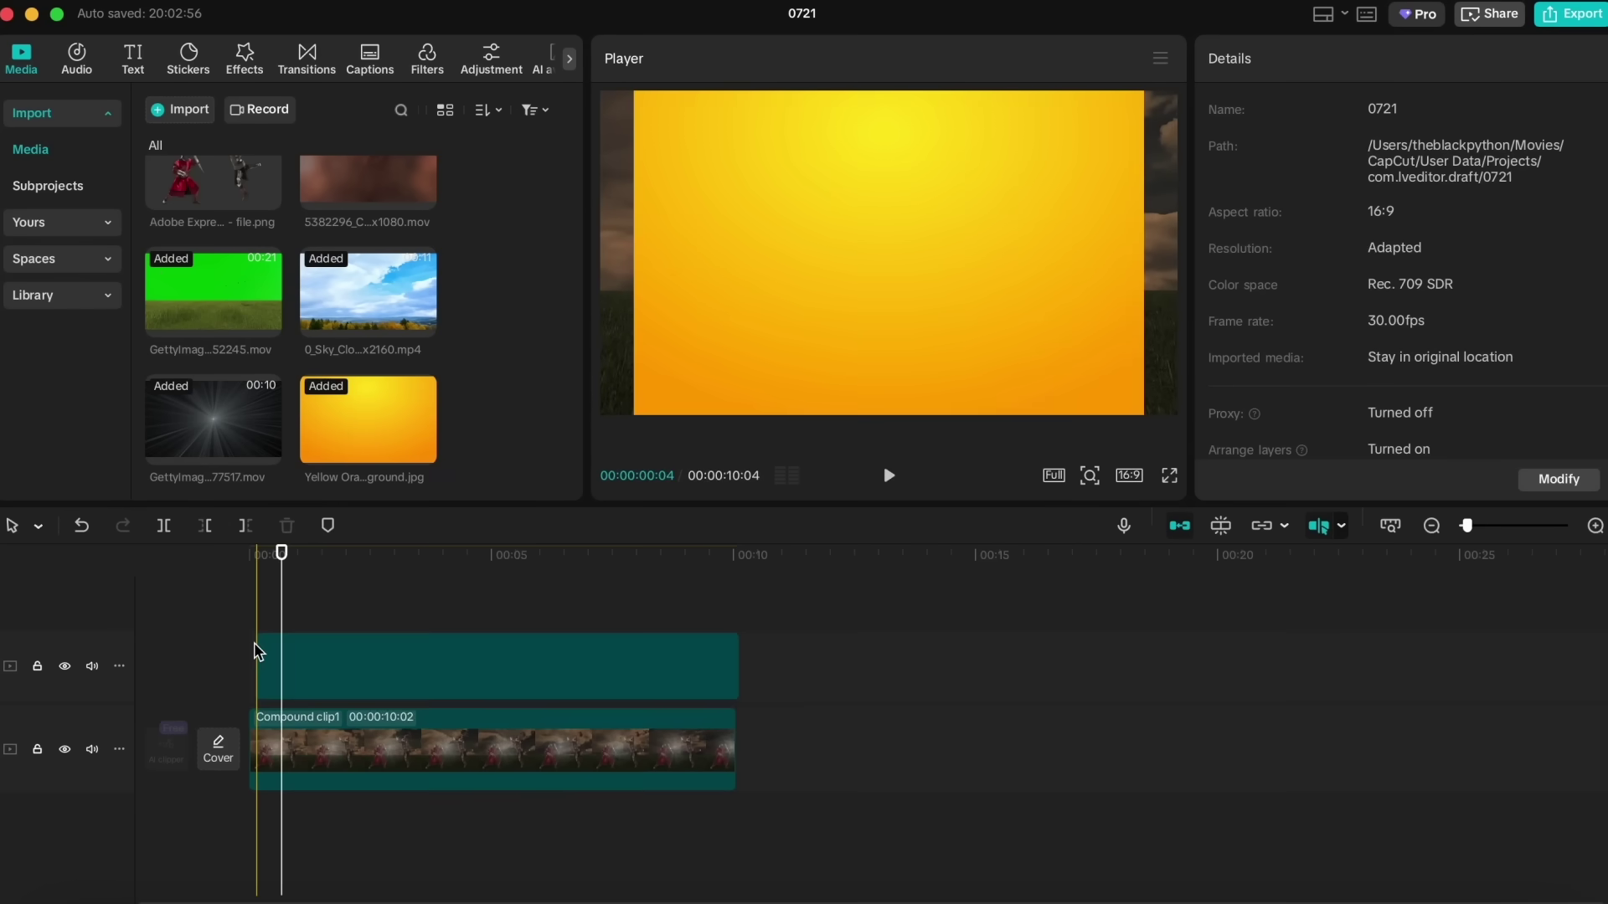
pyautogui.click(318, 656)
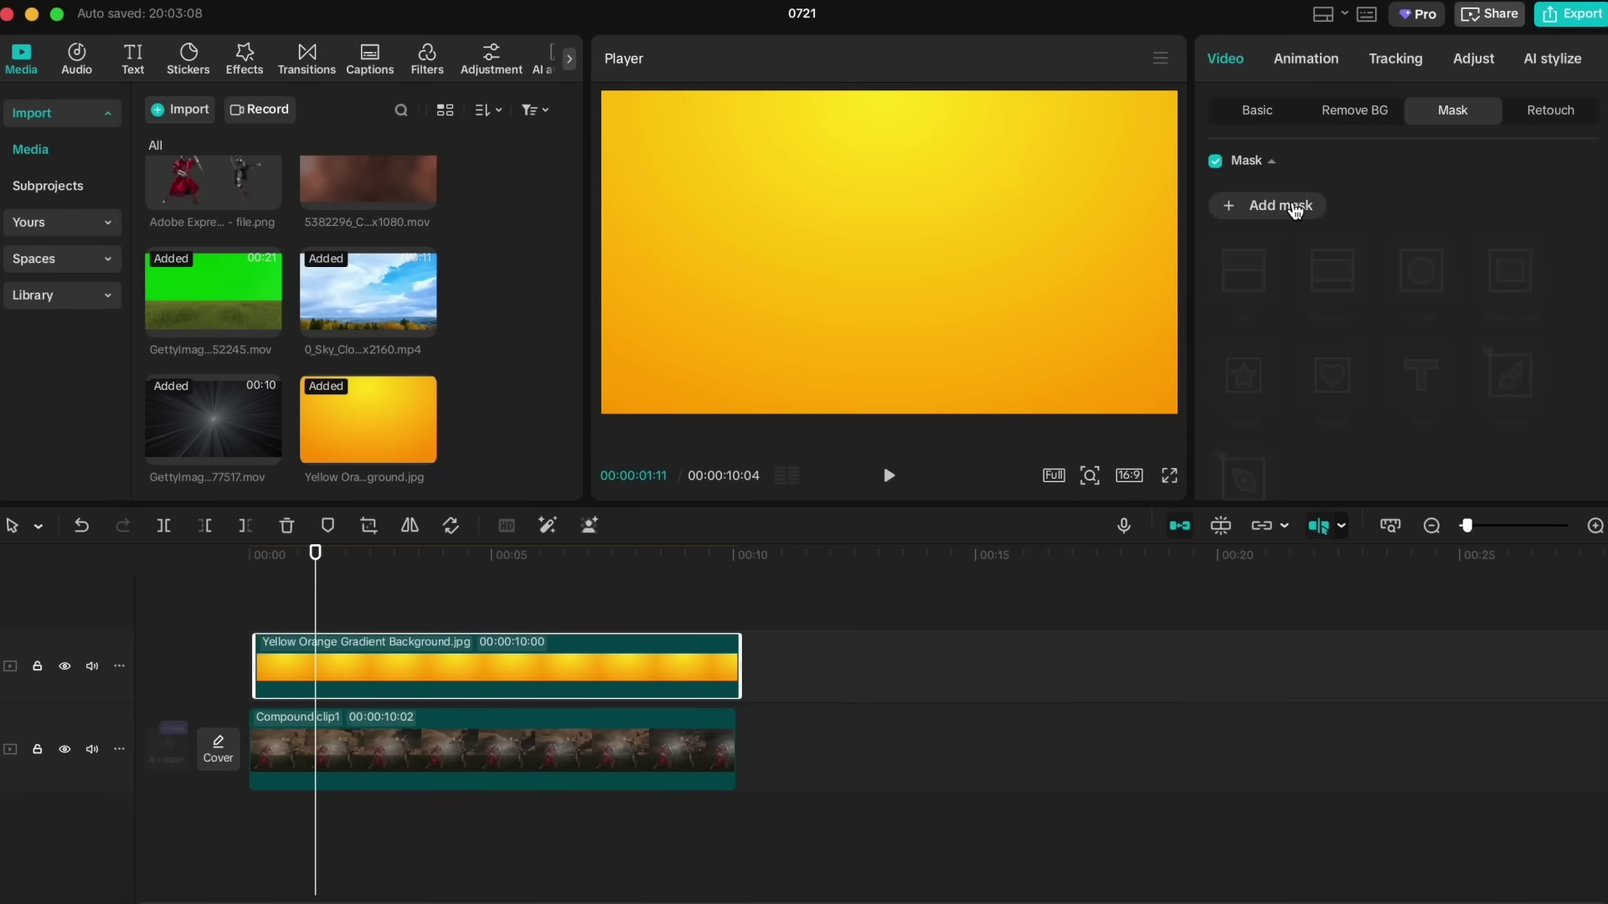
pyautogui.click(1281, 206)
pyautogui.click(1242, 276)
pyautogui.moveTo(882, 277); pyautogui.dragTo(976, 143)
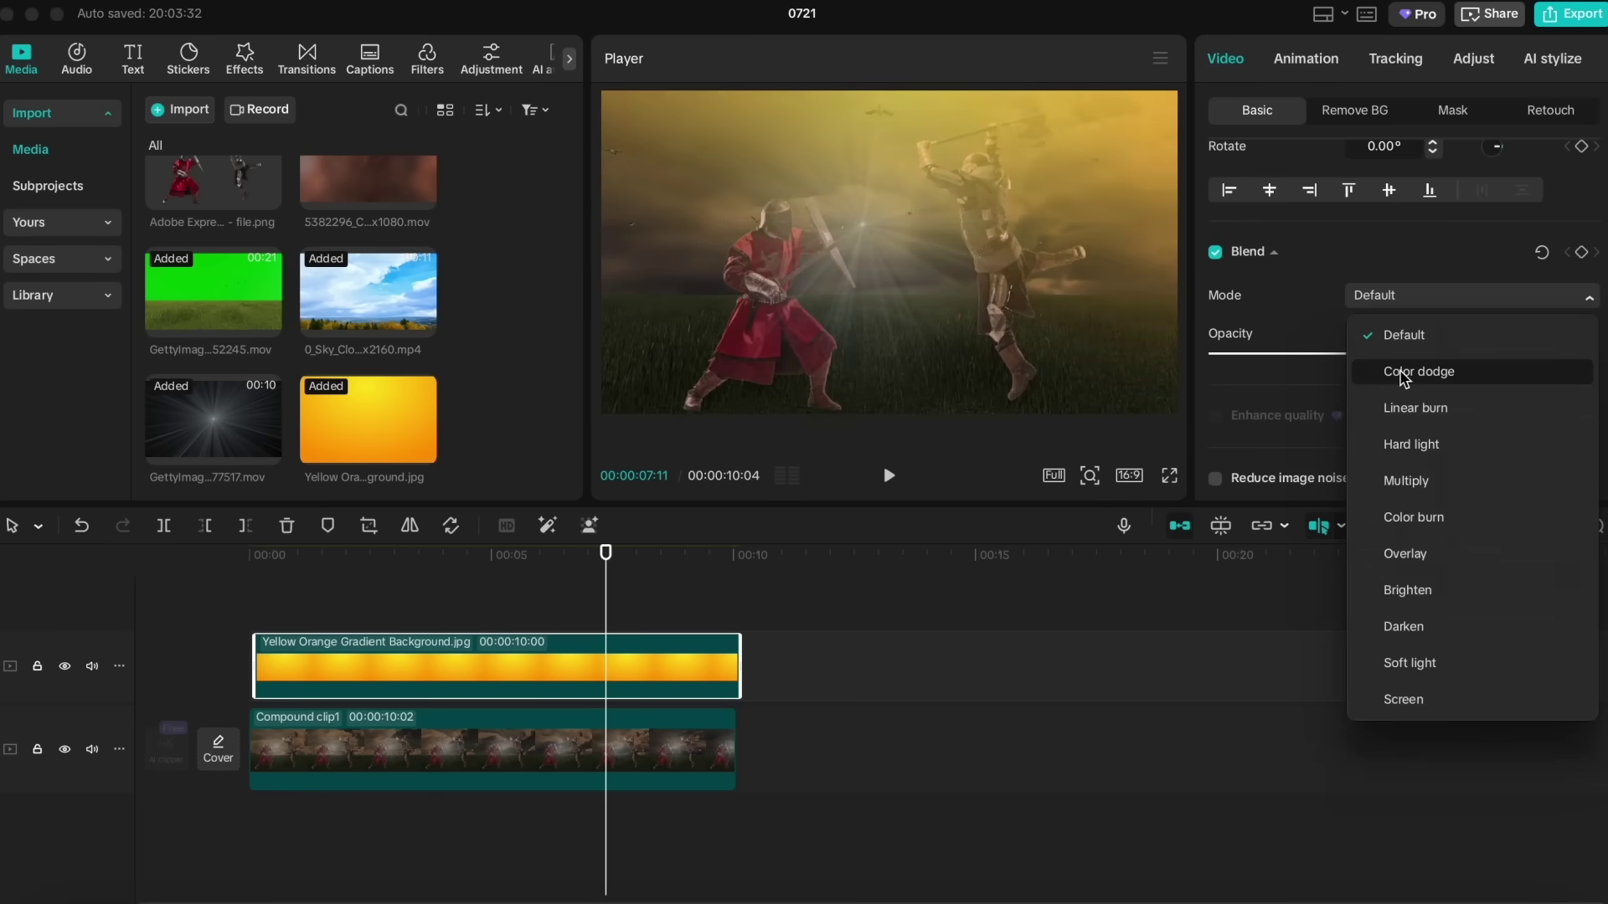
# Step: Try Color dodge, Screen, Soft light, Darken and Brighten blends on the gradient, settling on Overlay
pyautogui.click(1405, 369)
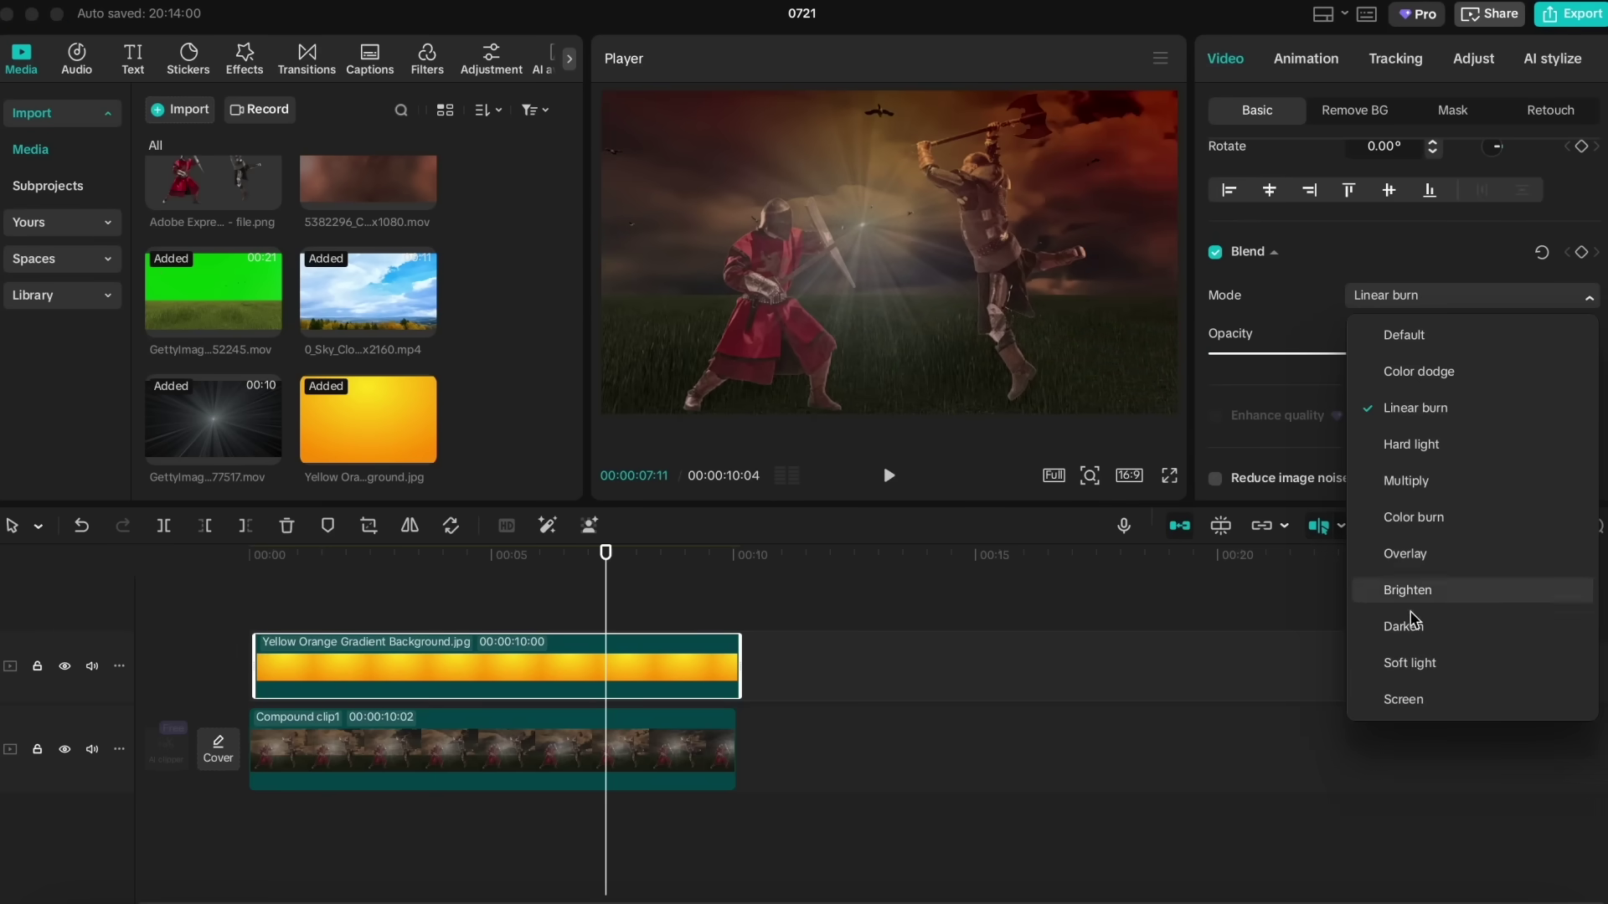
pyautogui.click(1414, 704)
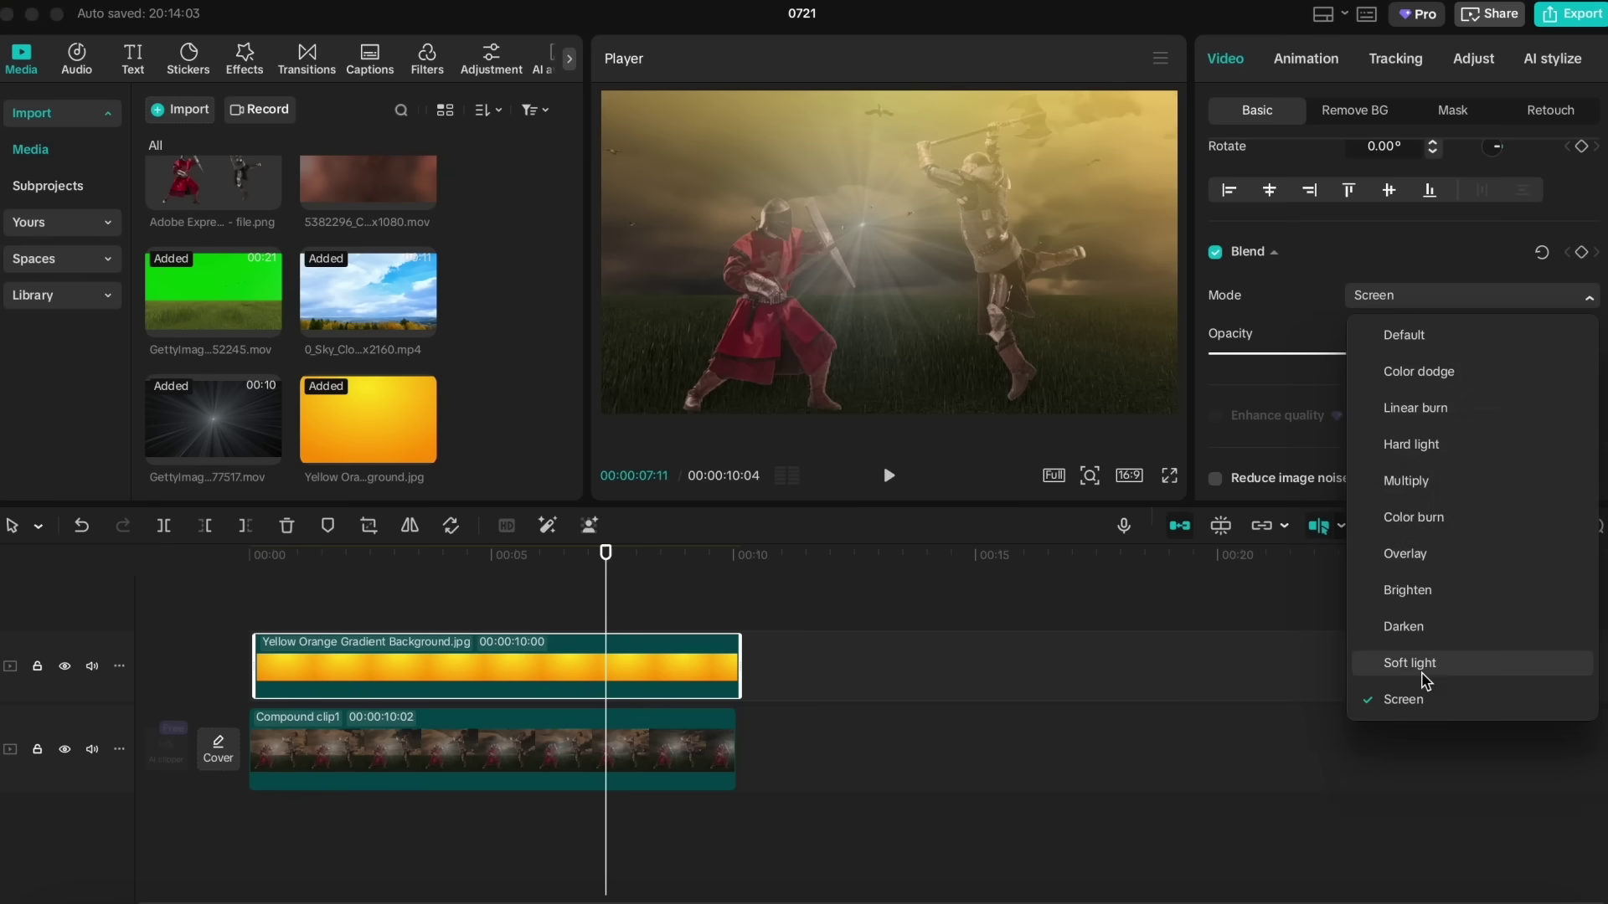
pyautogui.click(1410, 663)
pyautogui.click(1407, 627)
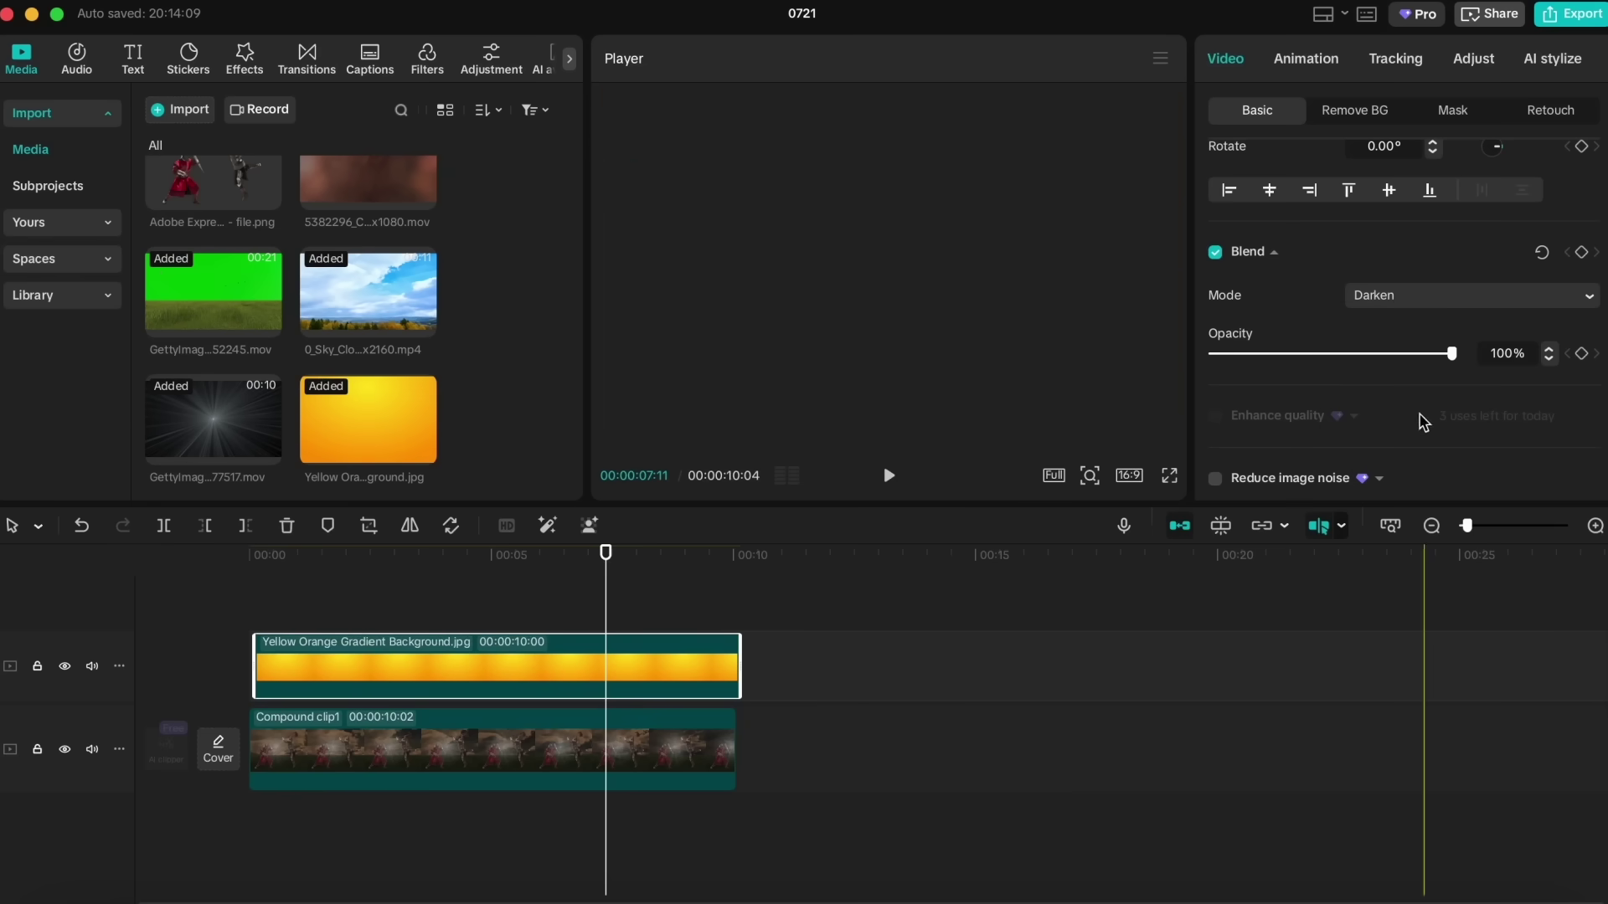
pyautogui.click(1424, 299)
pyautogui.click(1406, 592)
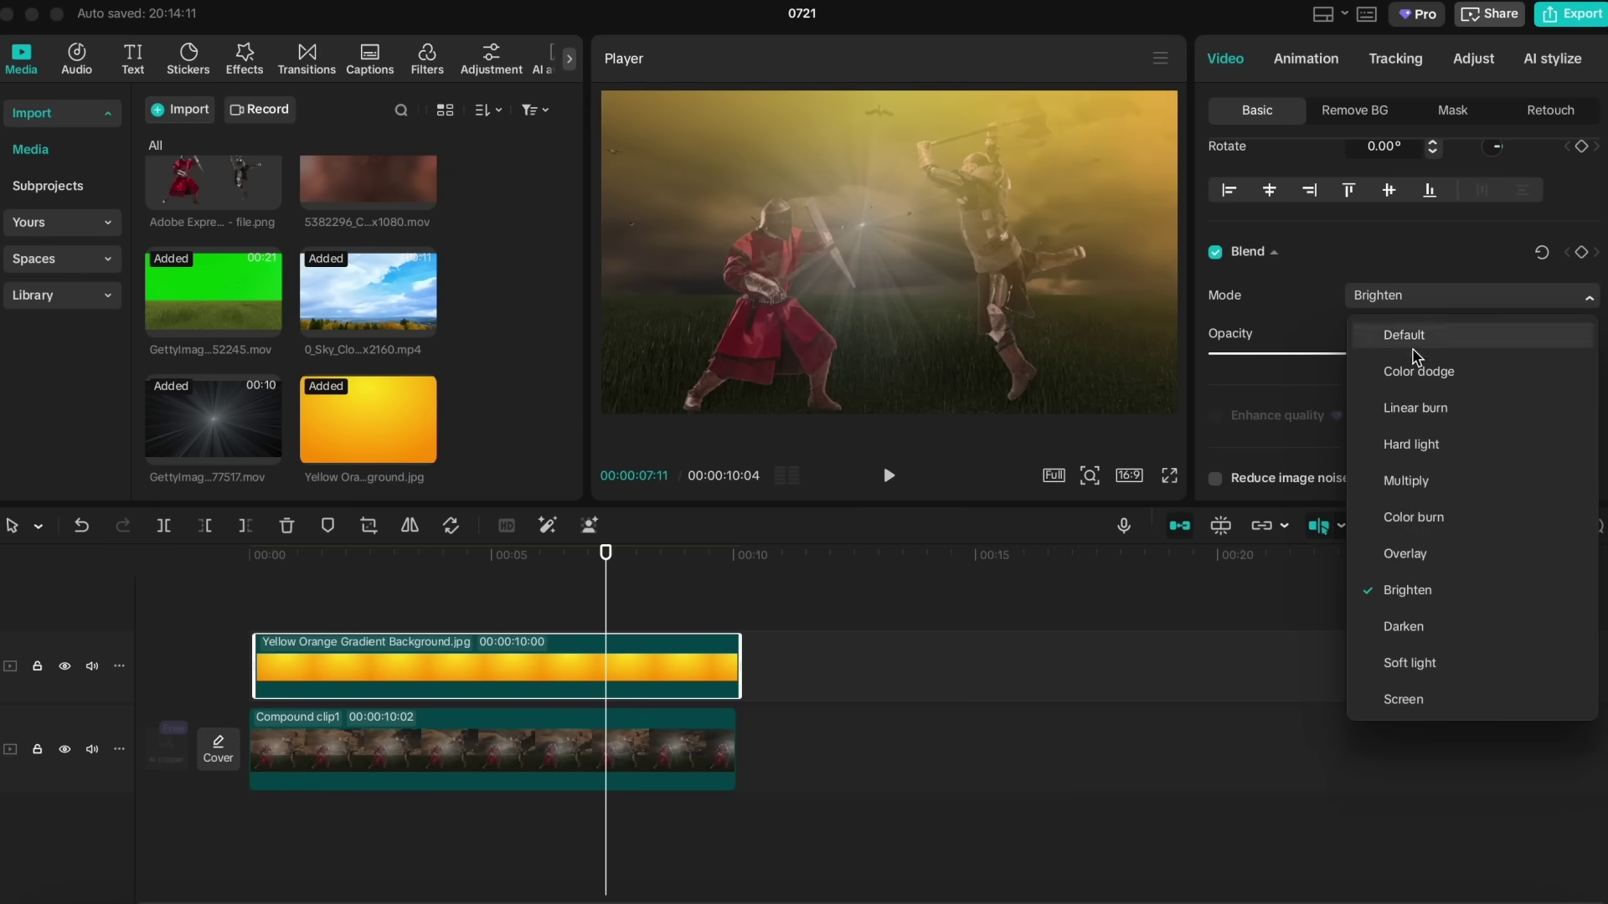
pyautogui.click(1405, 563)
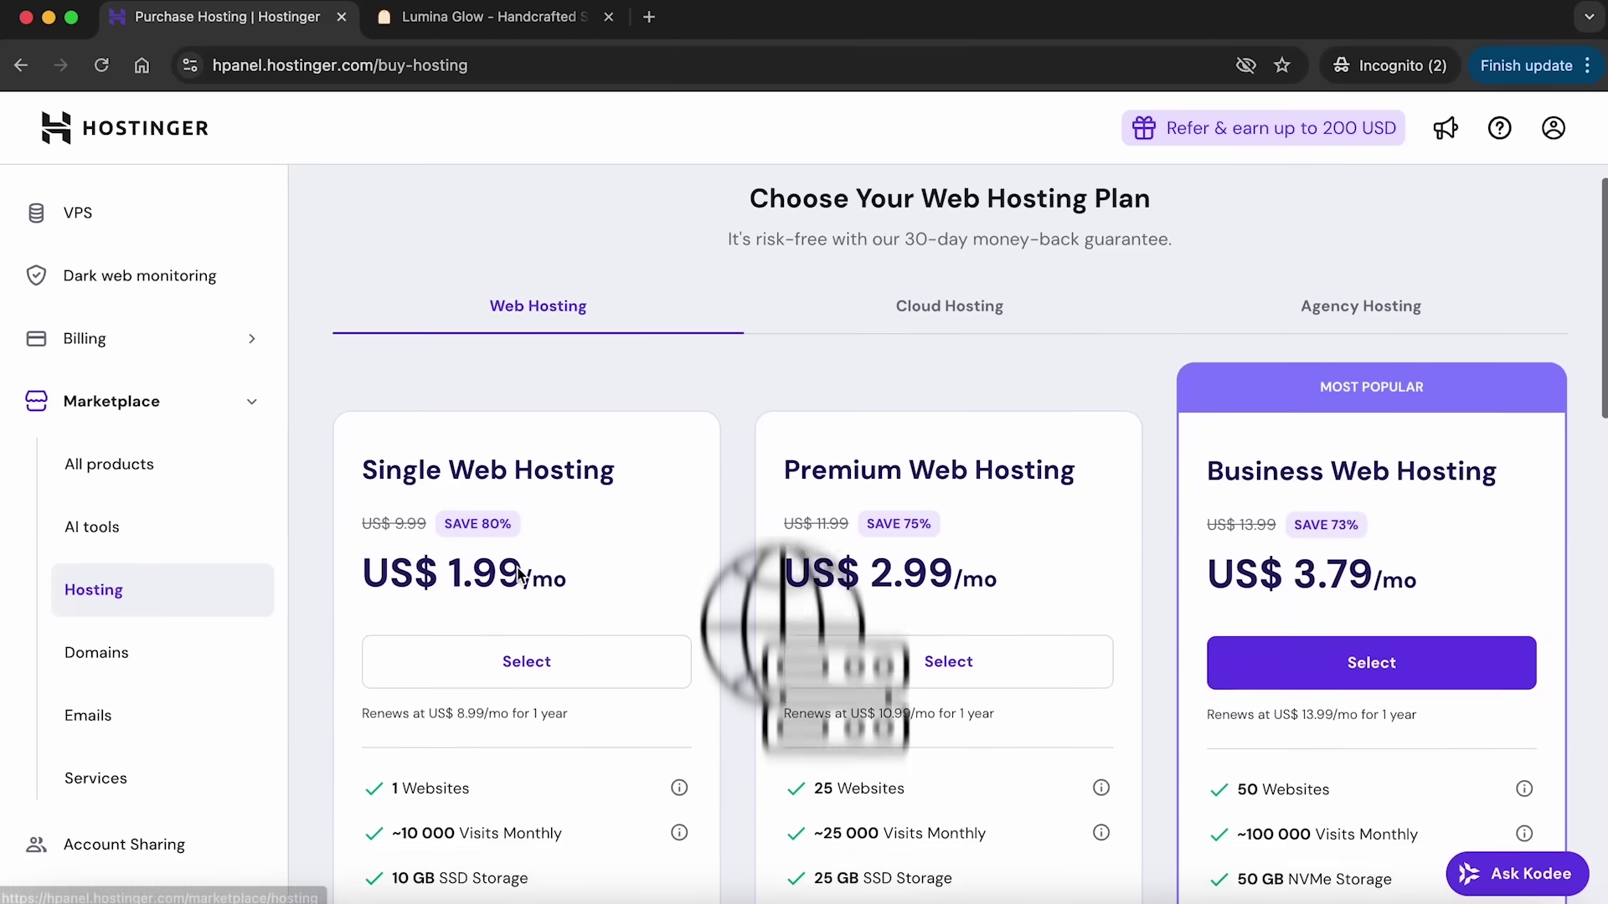
# Step: Change the hero tagline to 'change the texts here and add whatever you want' and save it
pyautogui.click(215, 703)
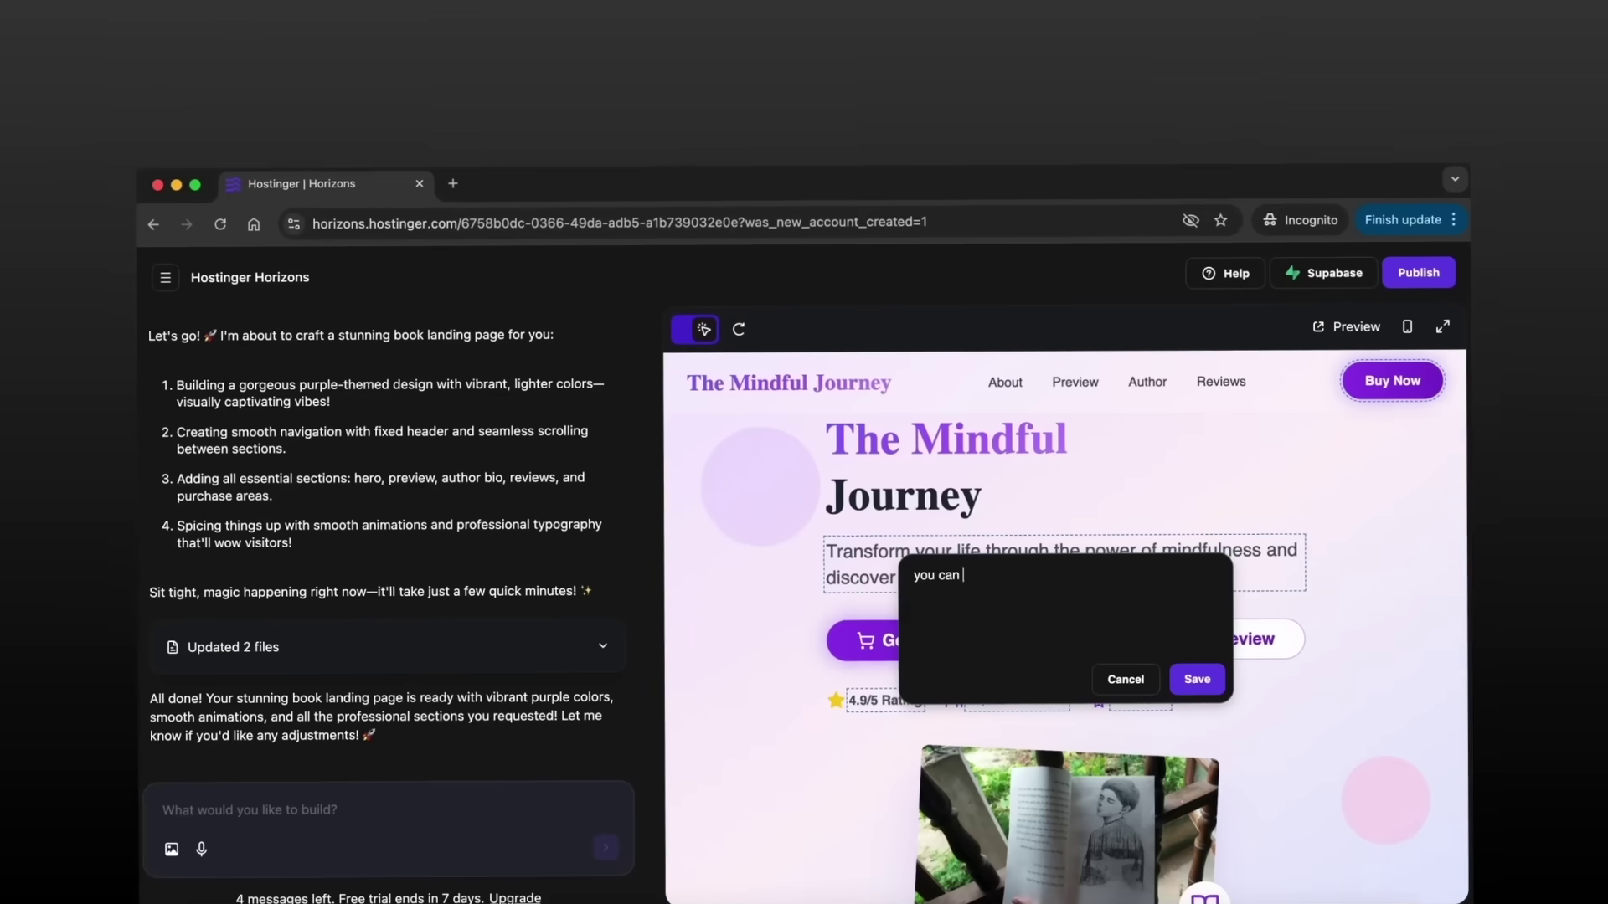
pyautogui.write('change the texts here and add whatever yo')
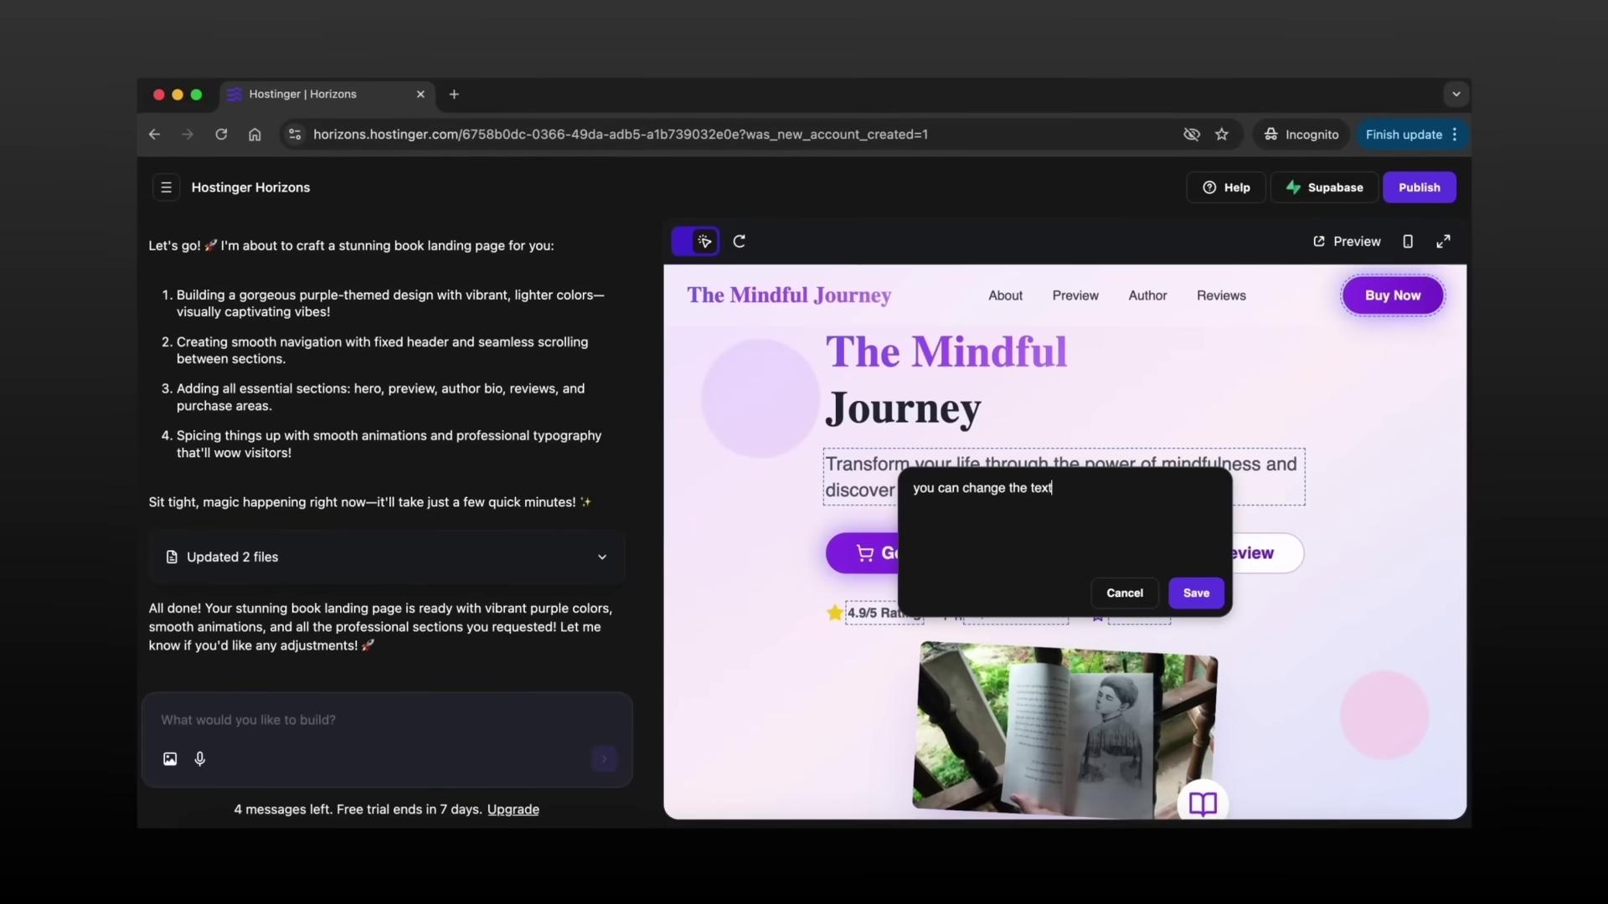
pyautogui.write('u want')
pyautogui.click(1194, 597)
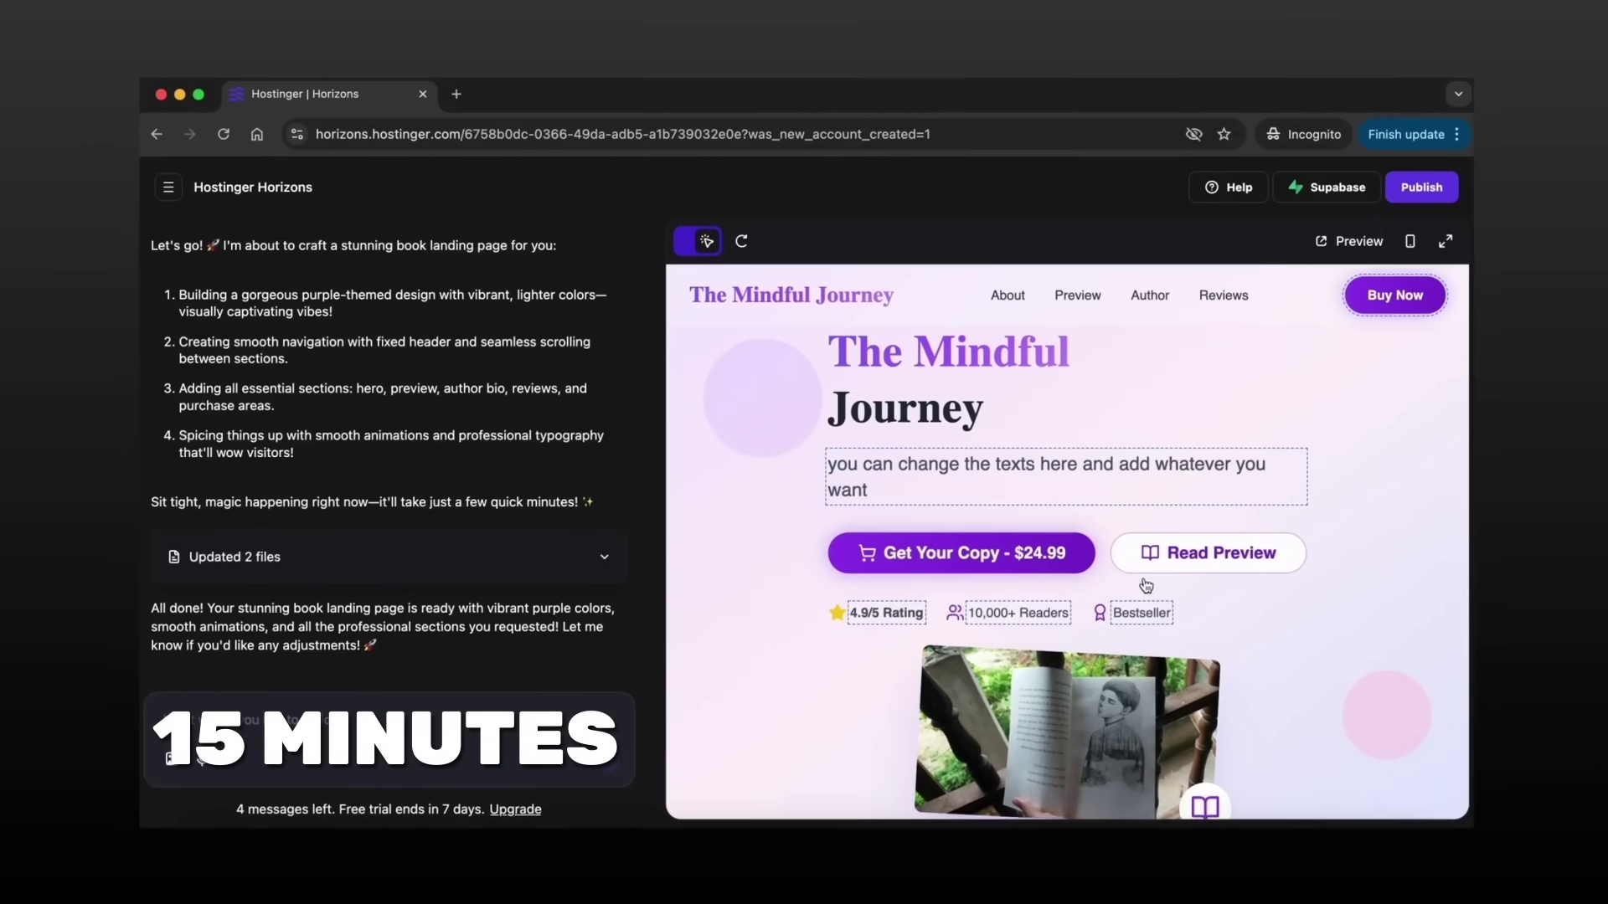
# Step: Preview the live landing page and scroll down through it
pyautogui.click(1345, 246)
pyautogui.scroll(-2, 1022, 295)
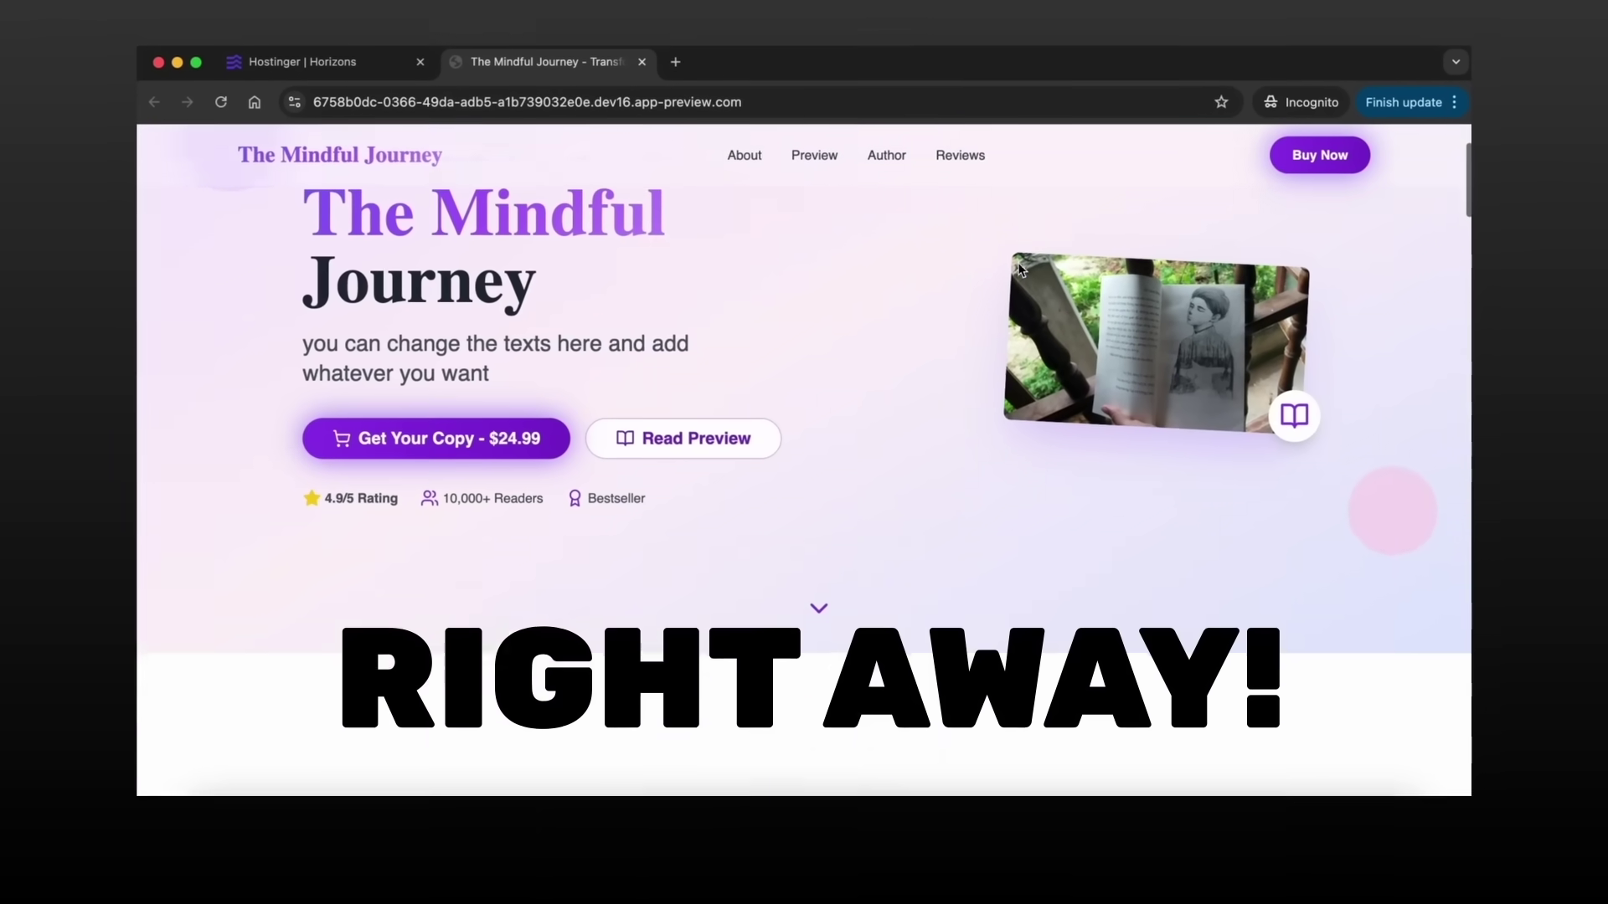
pyautogui.scroll(-5, 1020, 268)
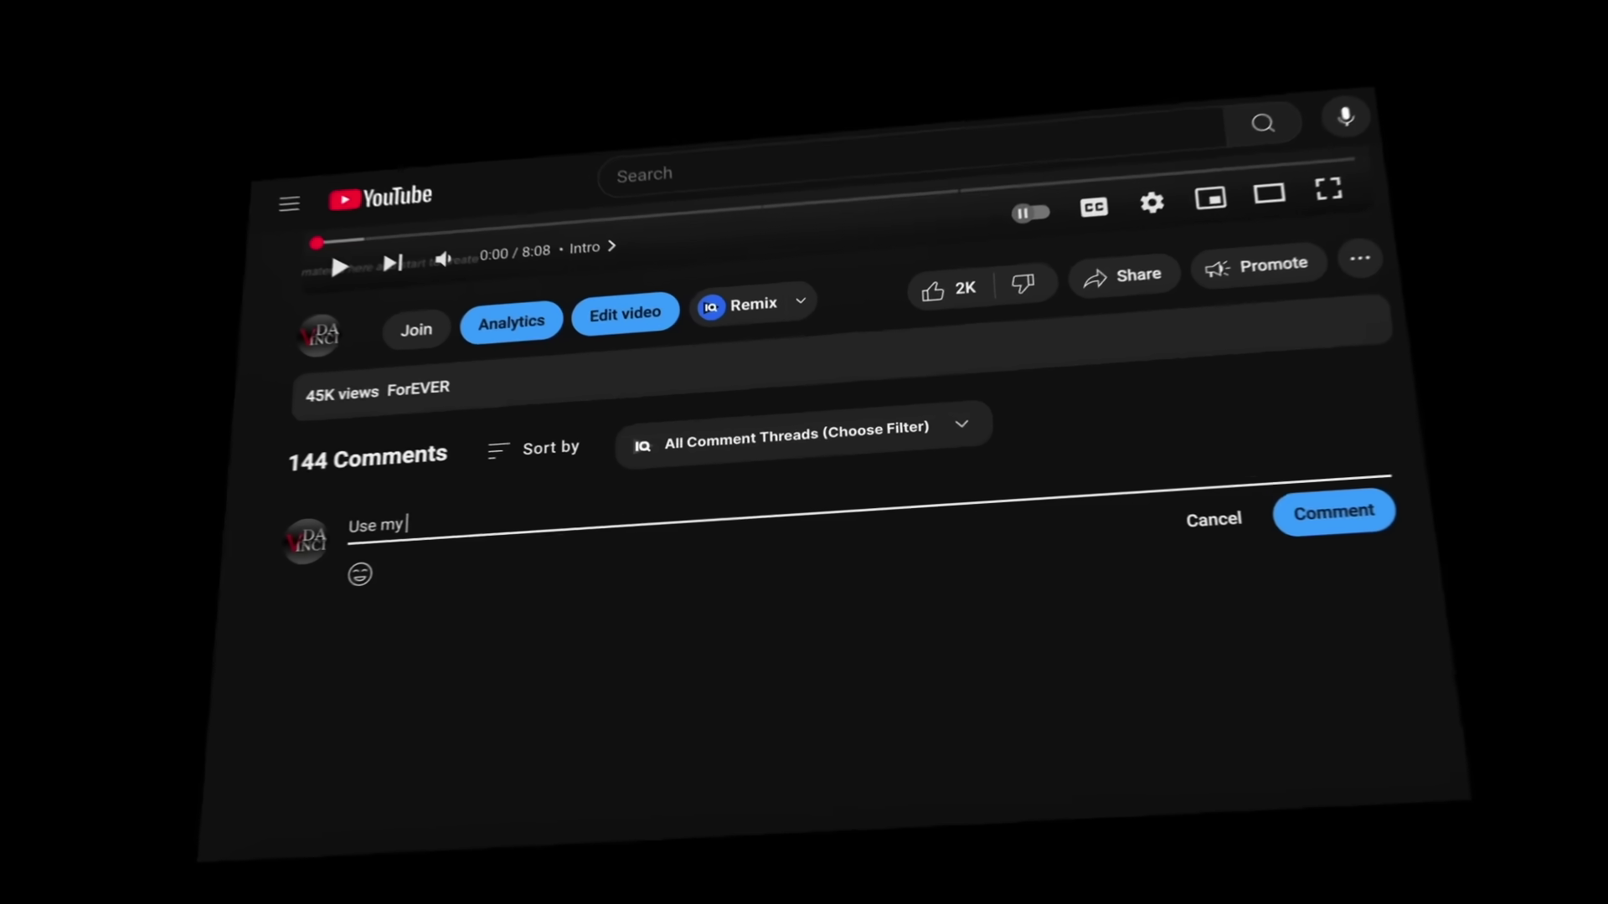
# Step: Write a comment offering viewers a 10% first-month discount with the creator's code
pyautogui.write('Code Dav')
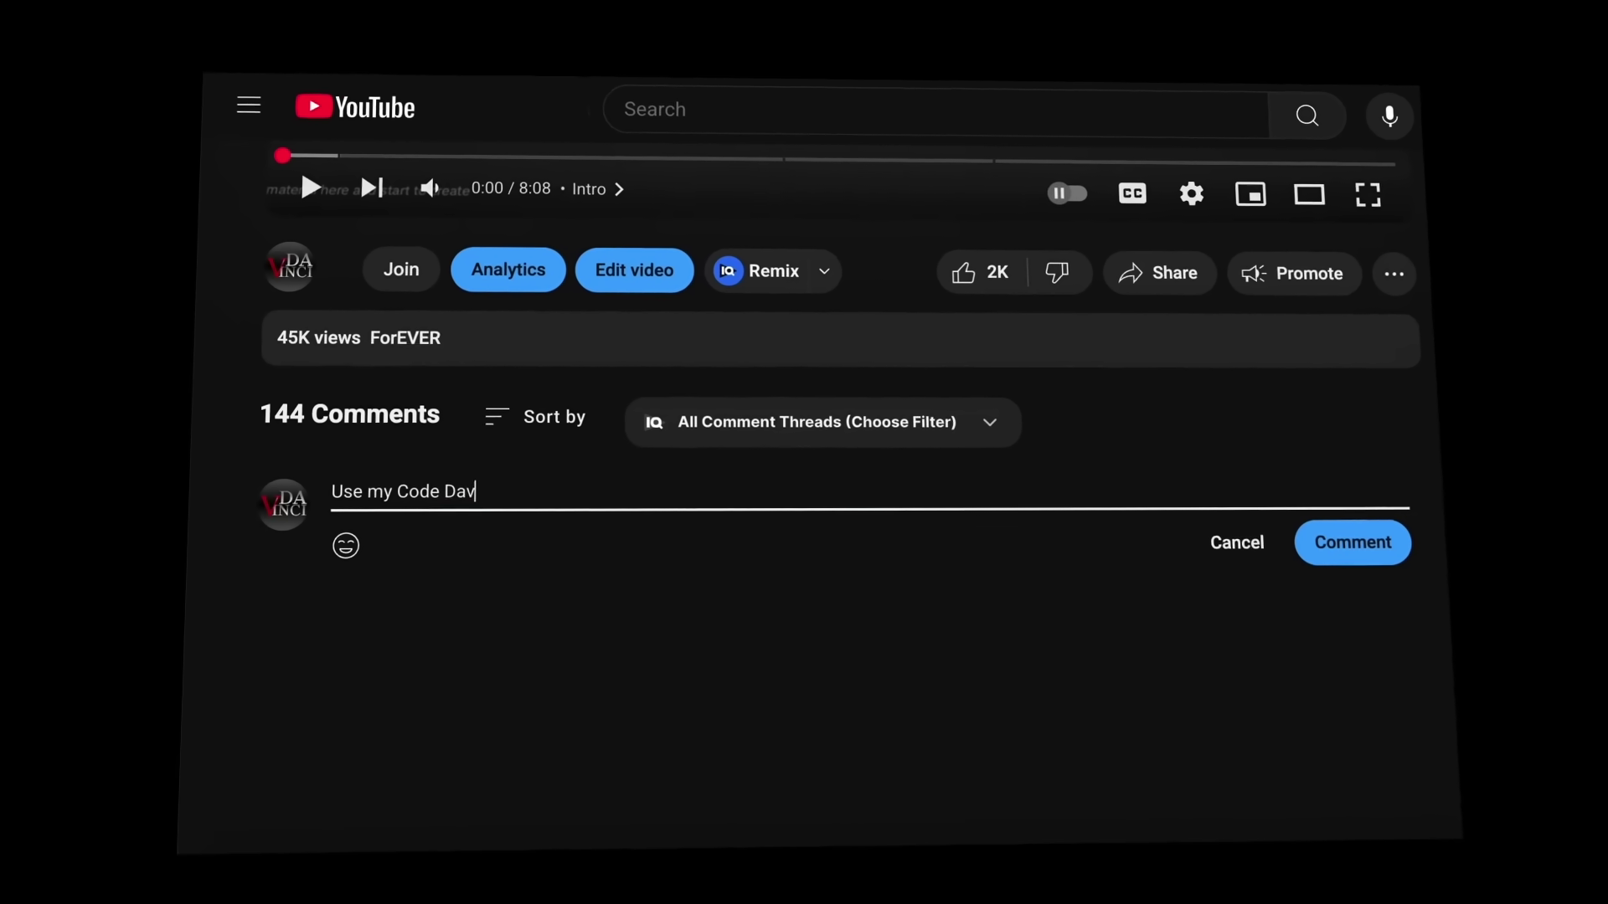
pyautogui.write('inci to get 10% discount on your first month!')
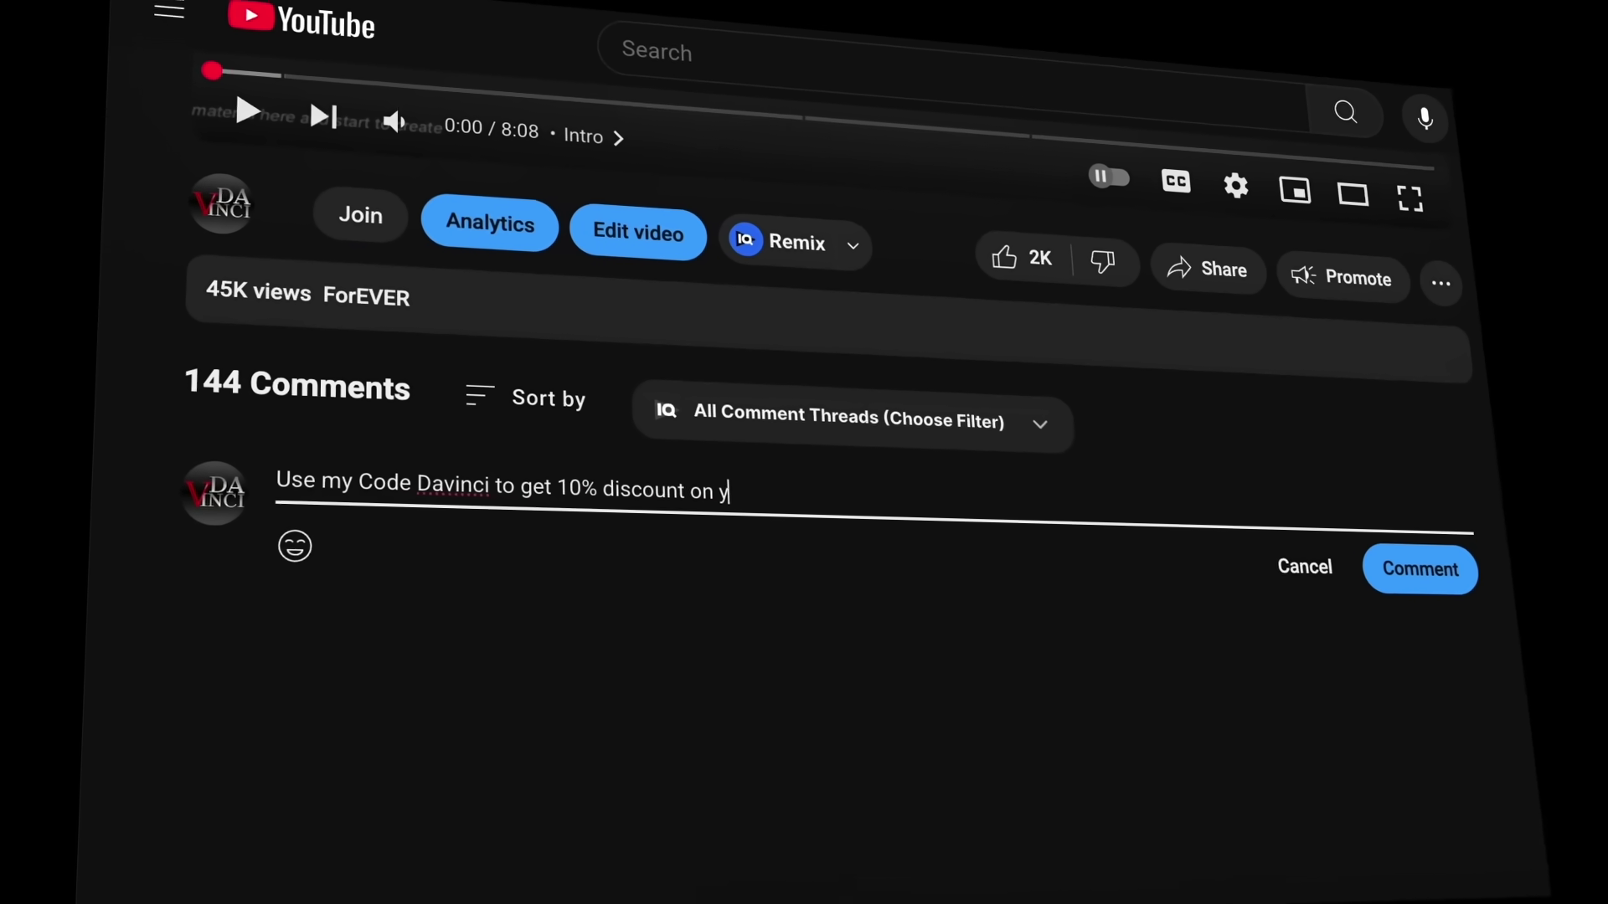
pyautogui.write(' Go and create cool a')
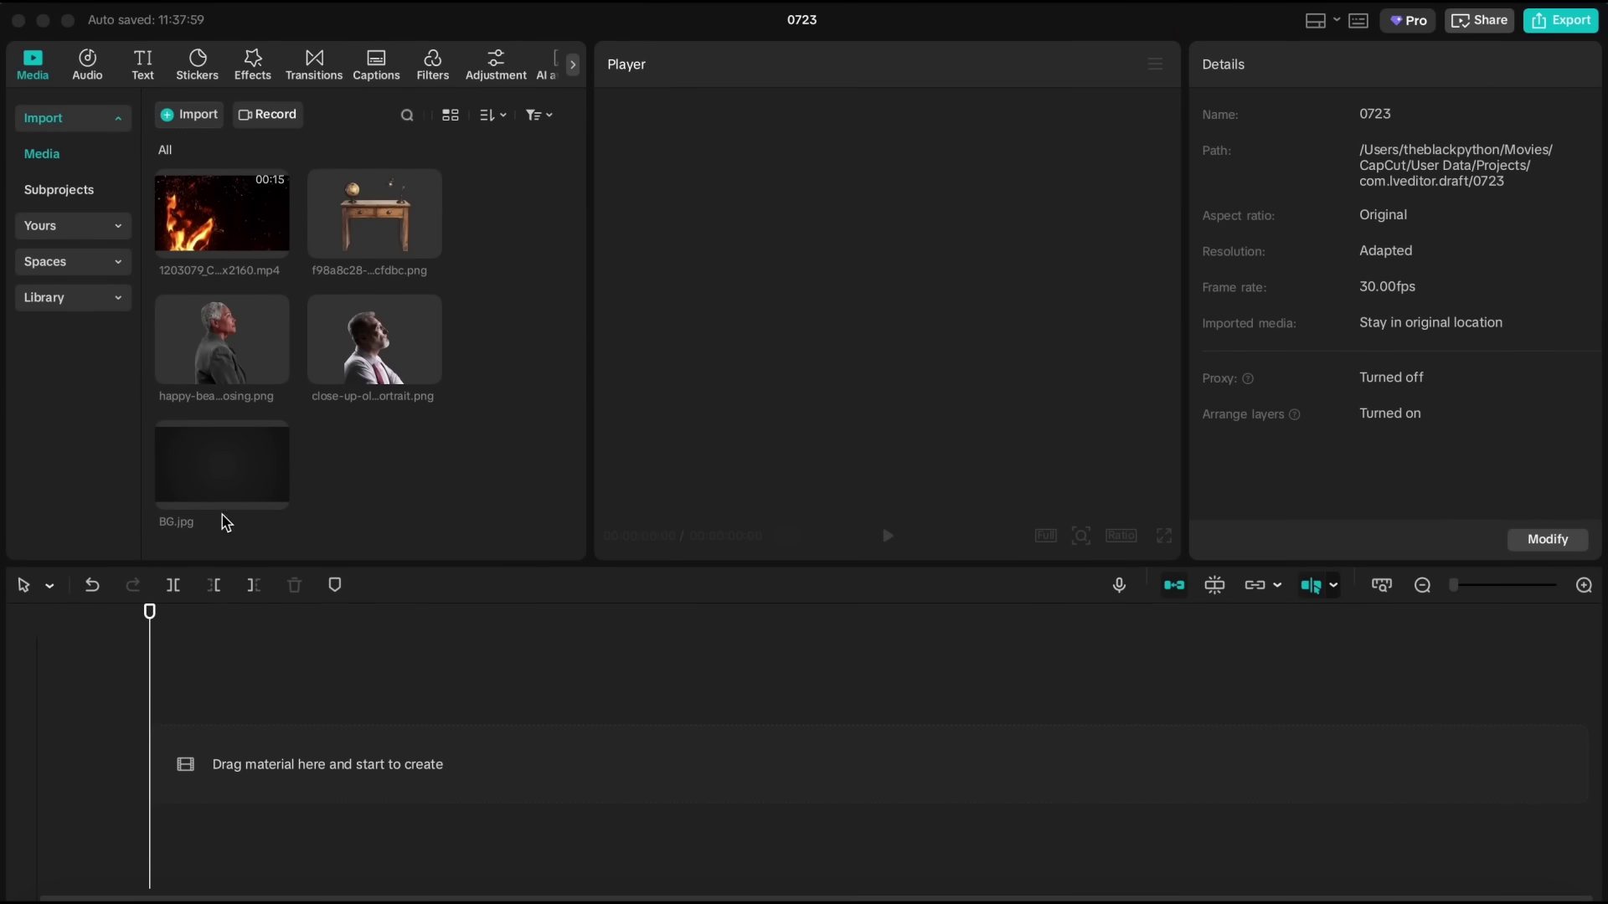
# Step: Lay BG.jpg down and add the old man portrait on a new track, mirrored, enlarged and moved right
pyautogui.moveTo(238, 475); pyautogui.dragTo(214, 733)
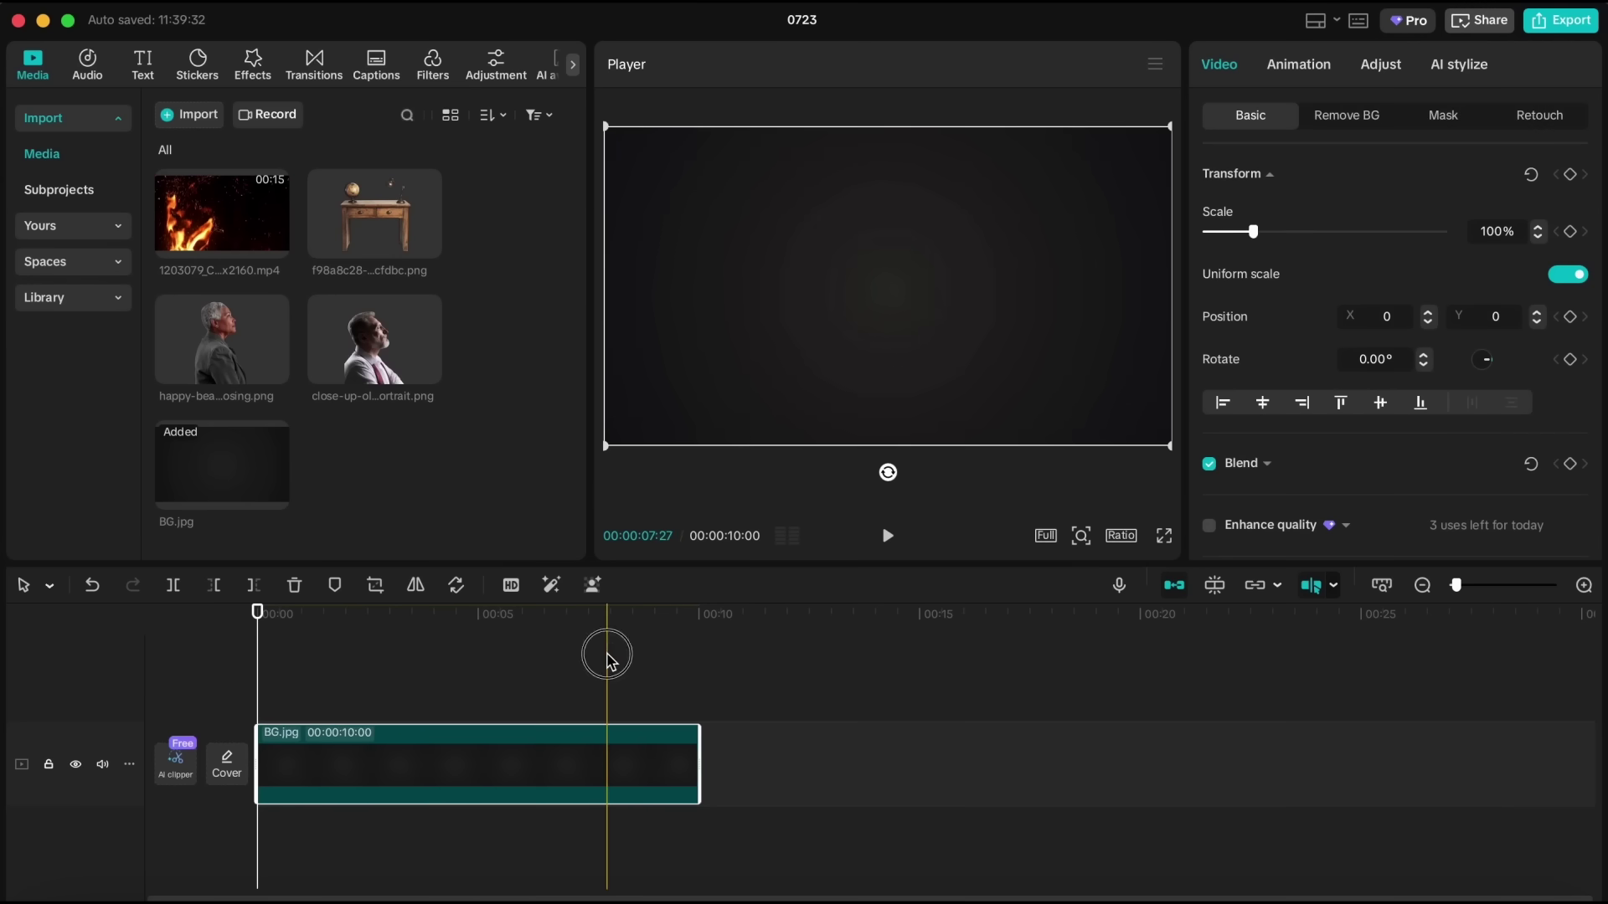
pyautogui.click(606, 659)
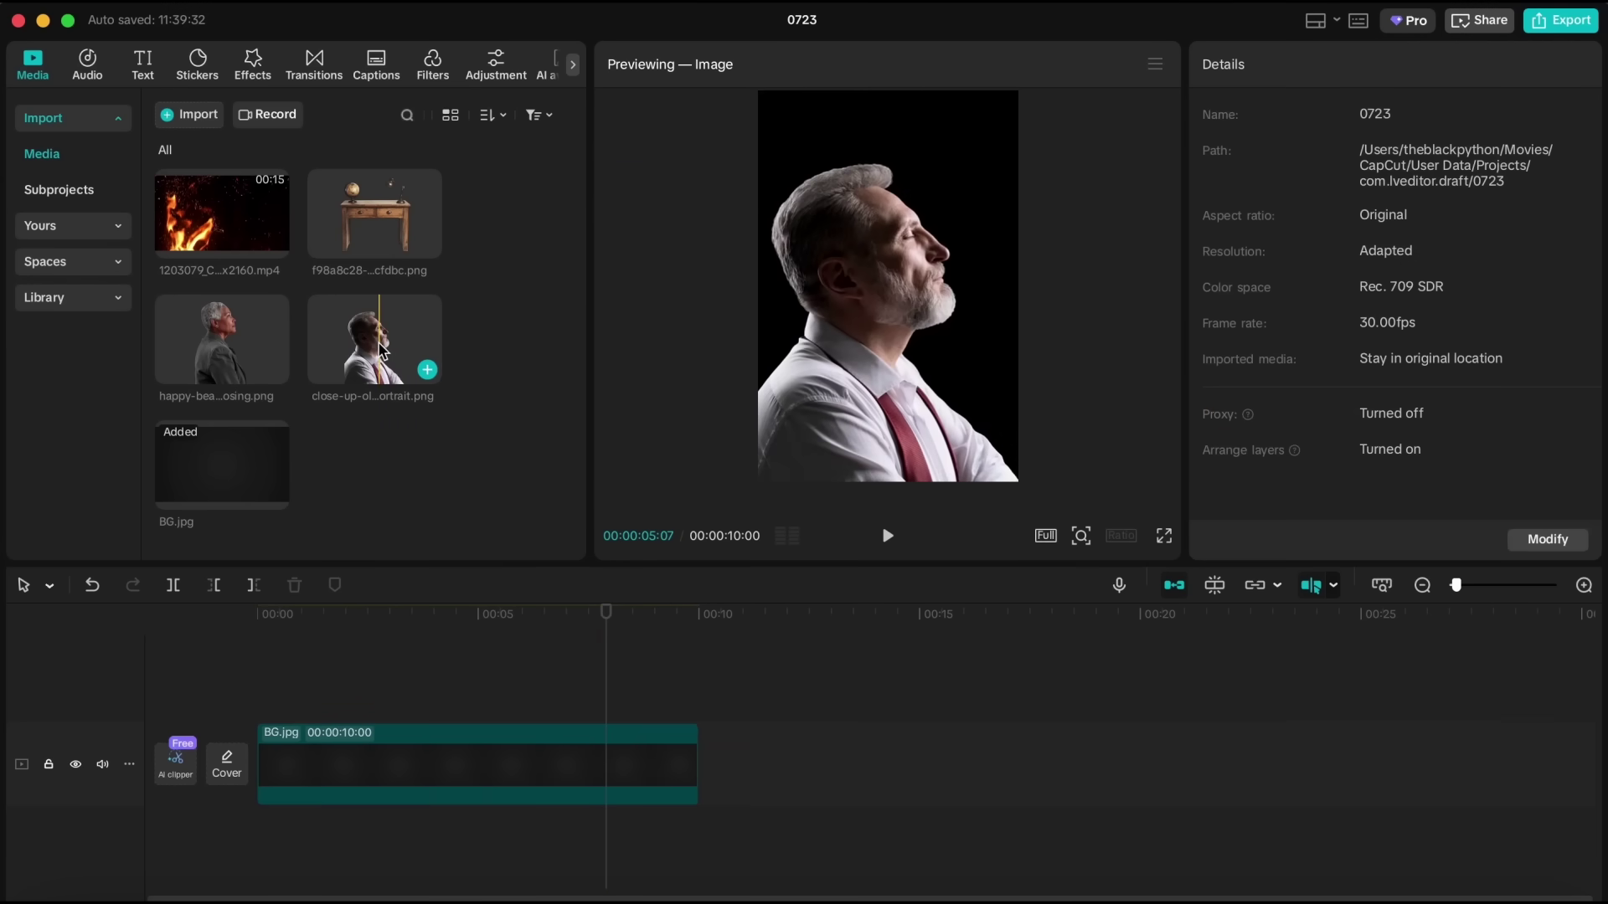
pyautogui.moveTo(381, 350); pyautogui.dragTo(341, 588)
pyautogui.moveTo(290, 675); pyautogui.dragTo(251, 680)
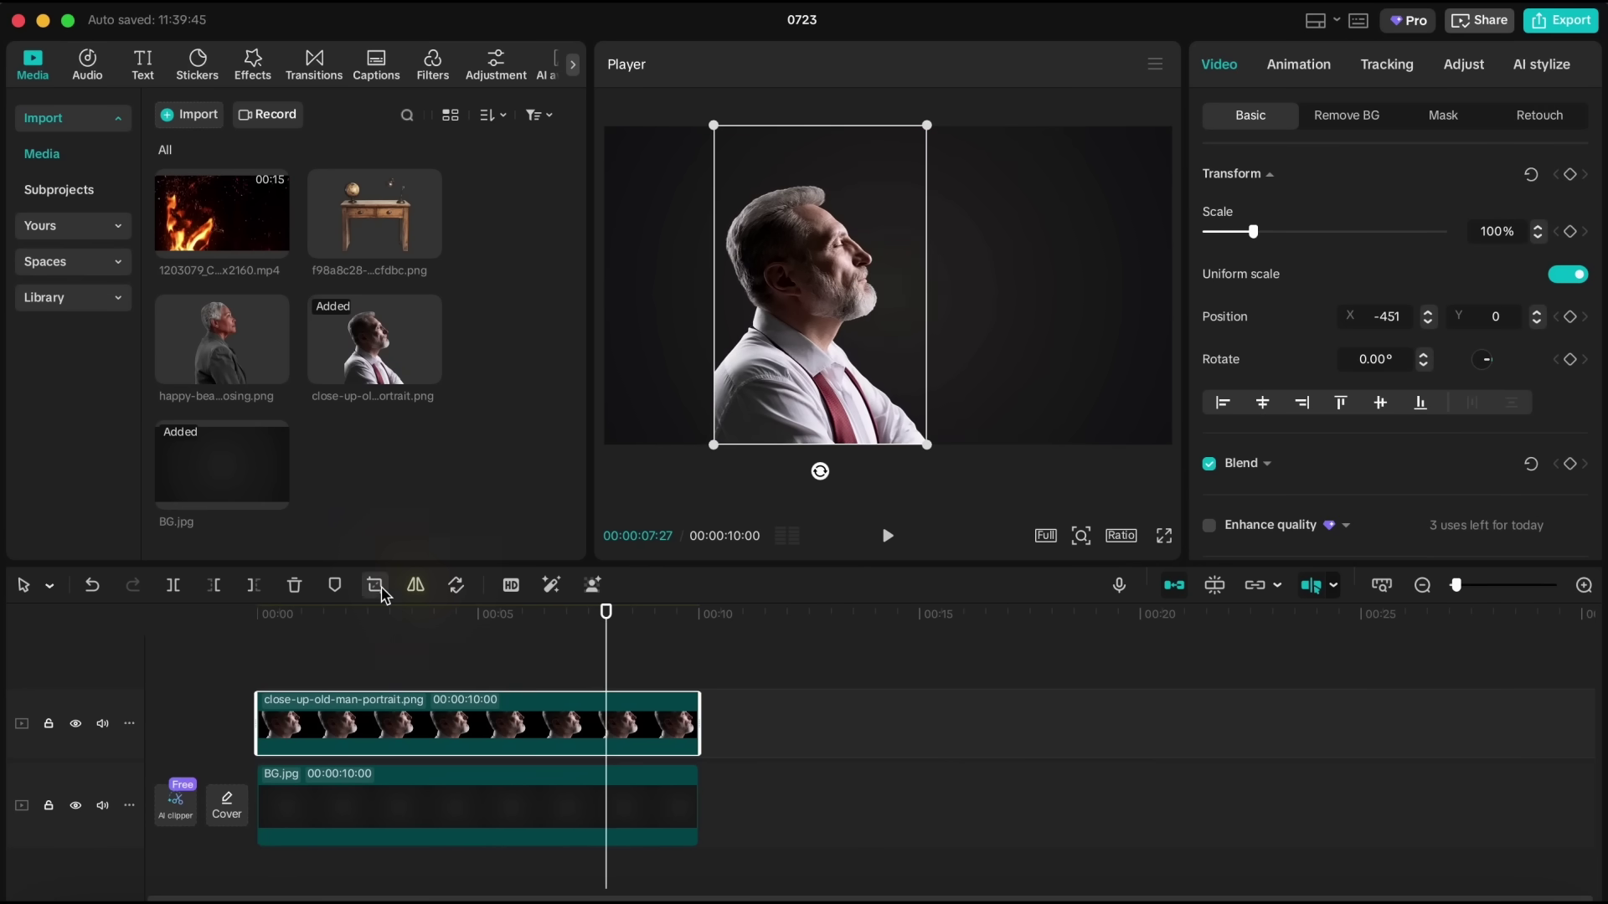
pyautogui.click(416, 587)
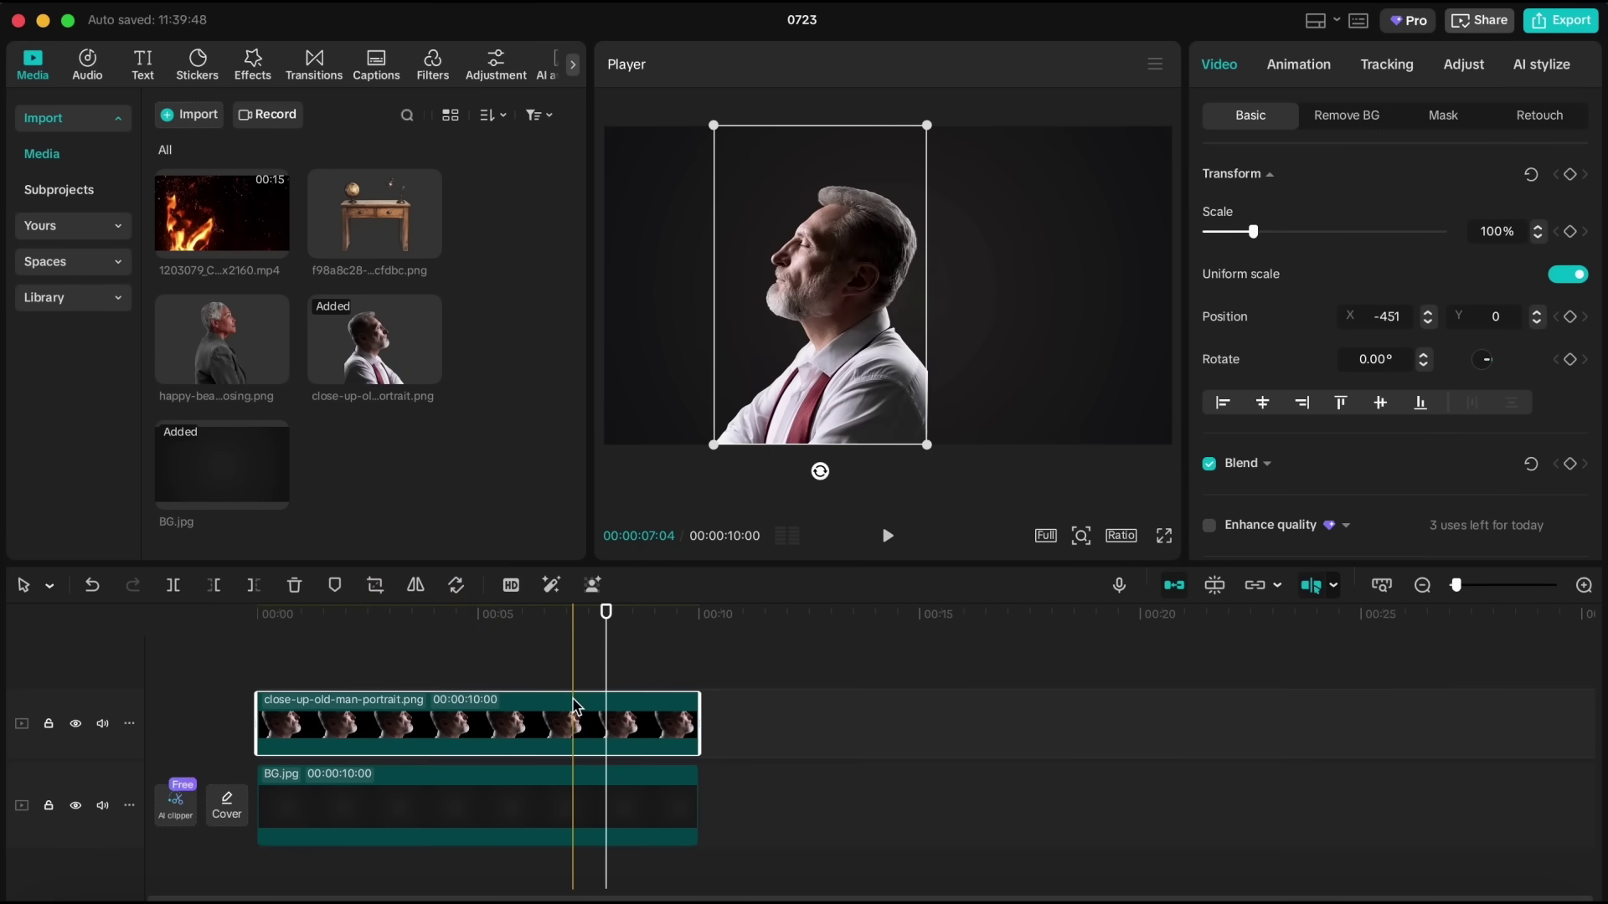
pyautogui.moveTo(928, 437); pyautogui.dragTo(980, 473)
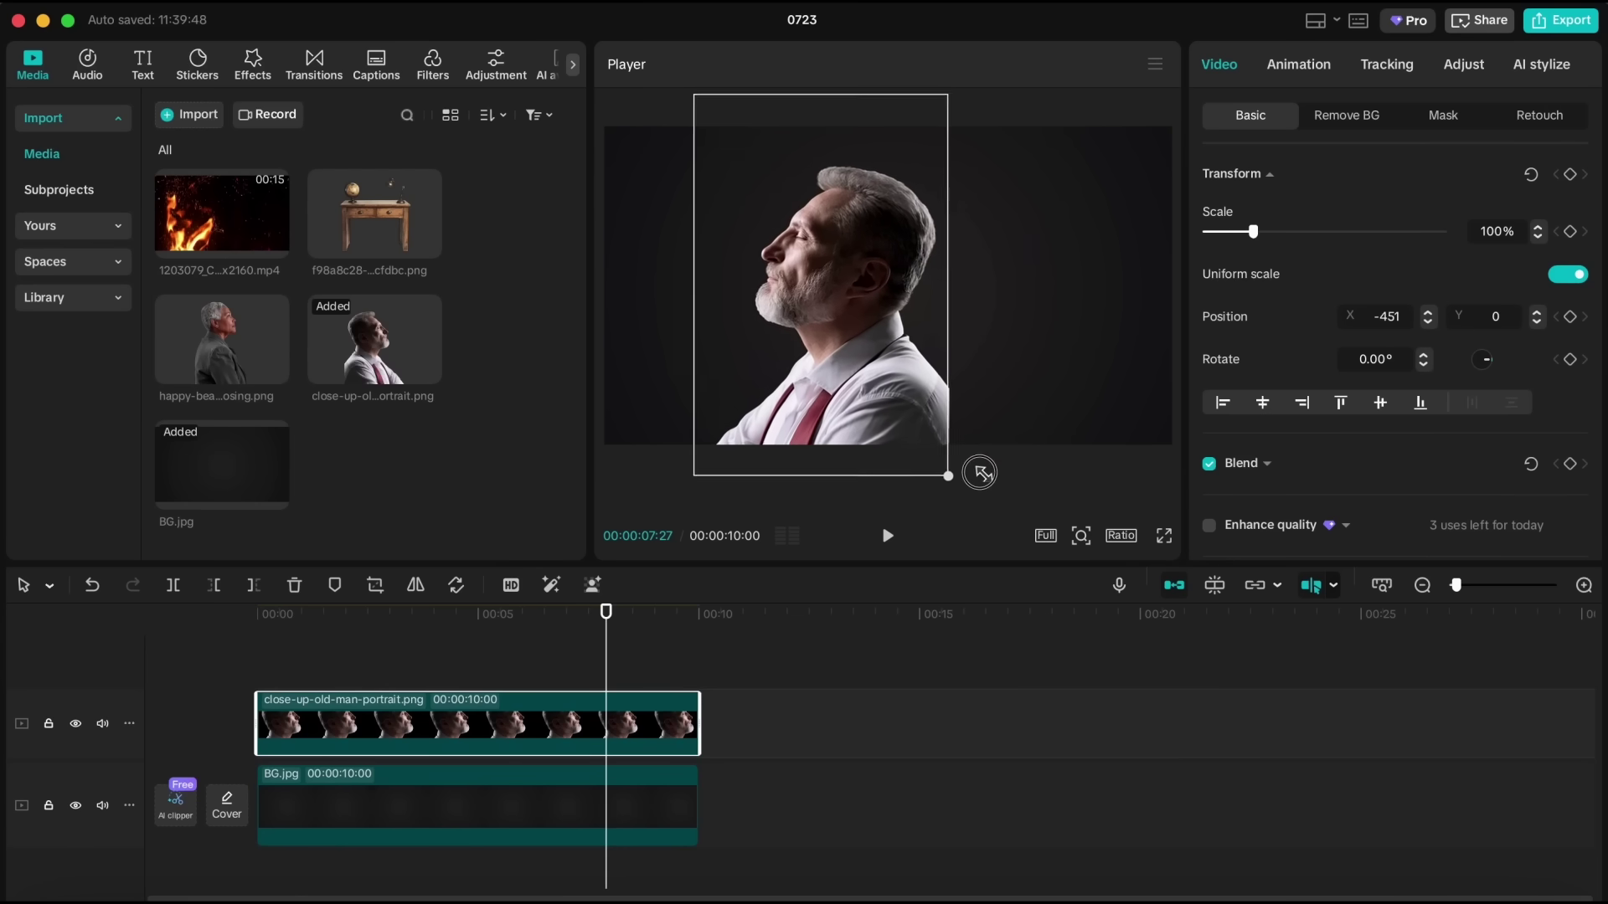
pyautogui.moveTo(872, 413); pyautogui.dragTo(992, 405)
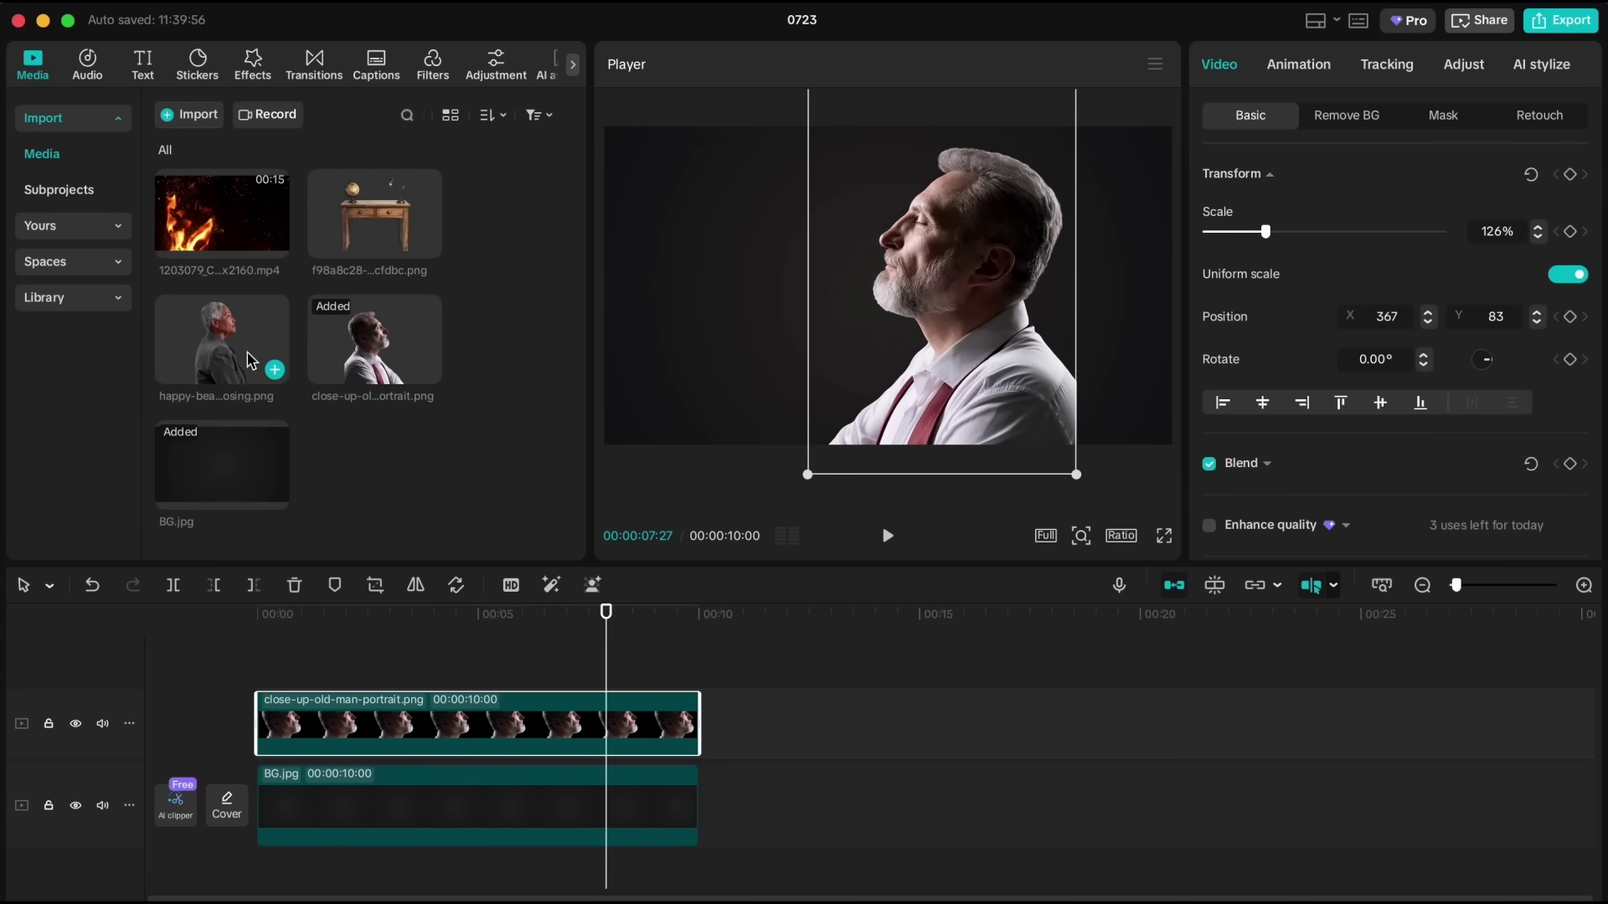
# Step: Add the woman portrait on a top track, mirrored and enlarged, with the man shifted left beside her
pyautogui.moveTo(248, 360); pyautogui.dragTo(379, 670)
pyautogui.moveTo(227, 657); pyautogui.dragTo(231, 661)
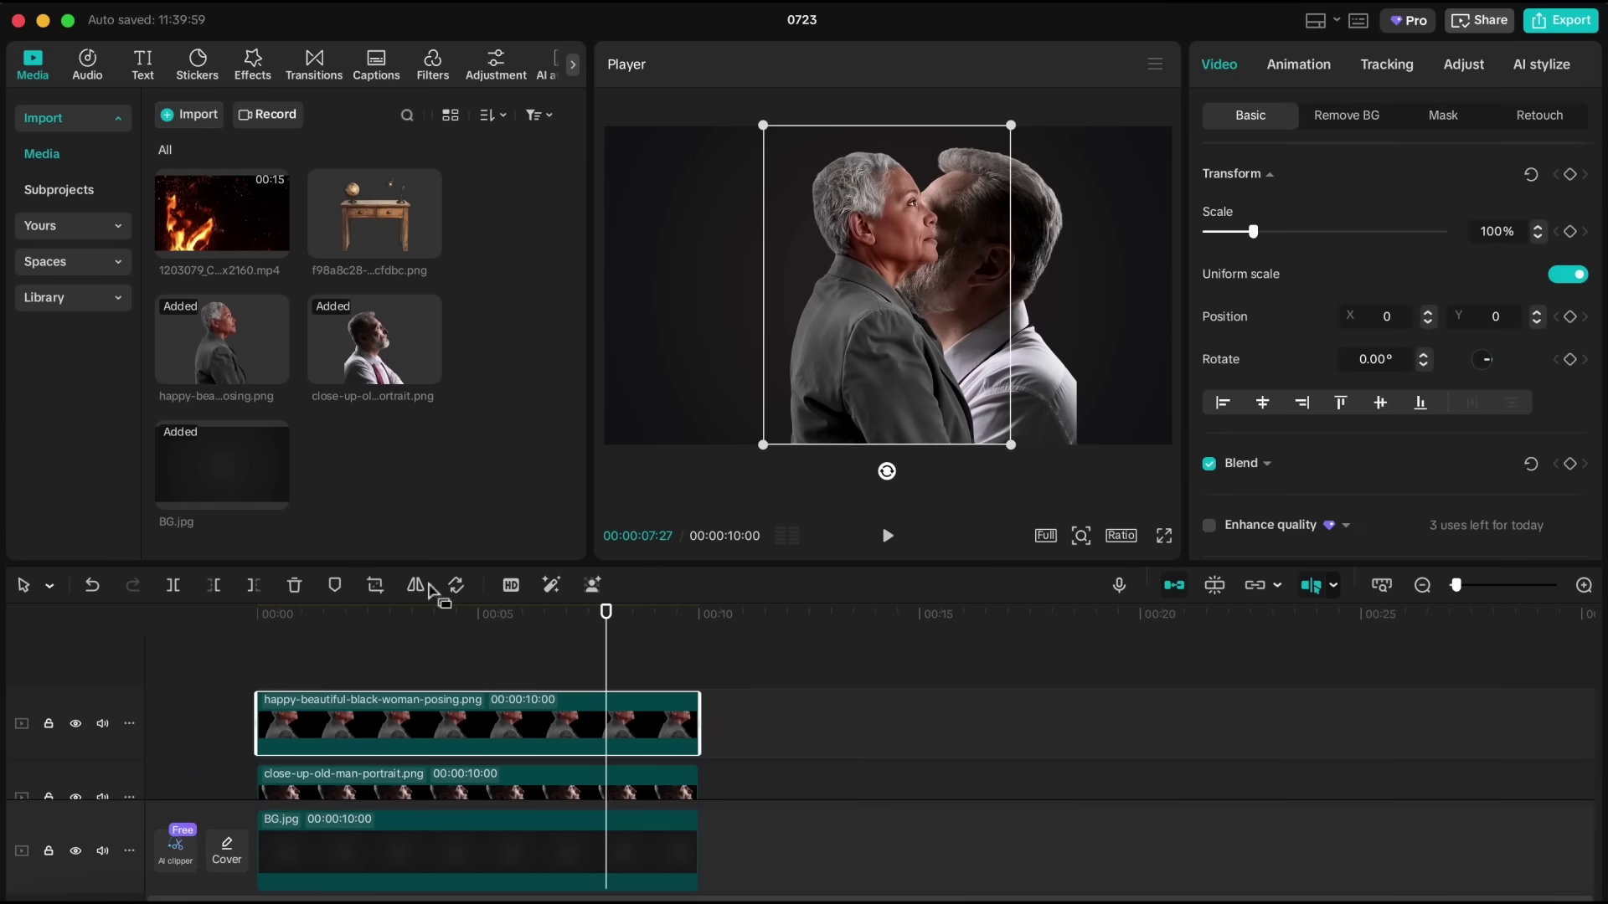
pyautogui.click(415, 586)
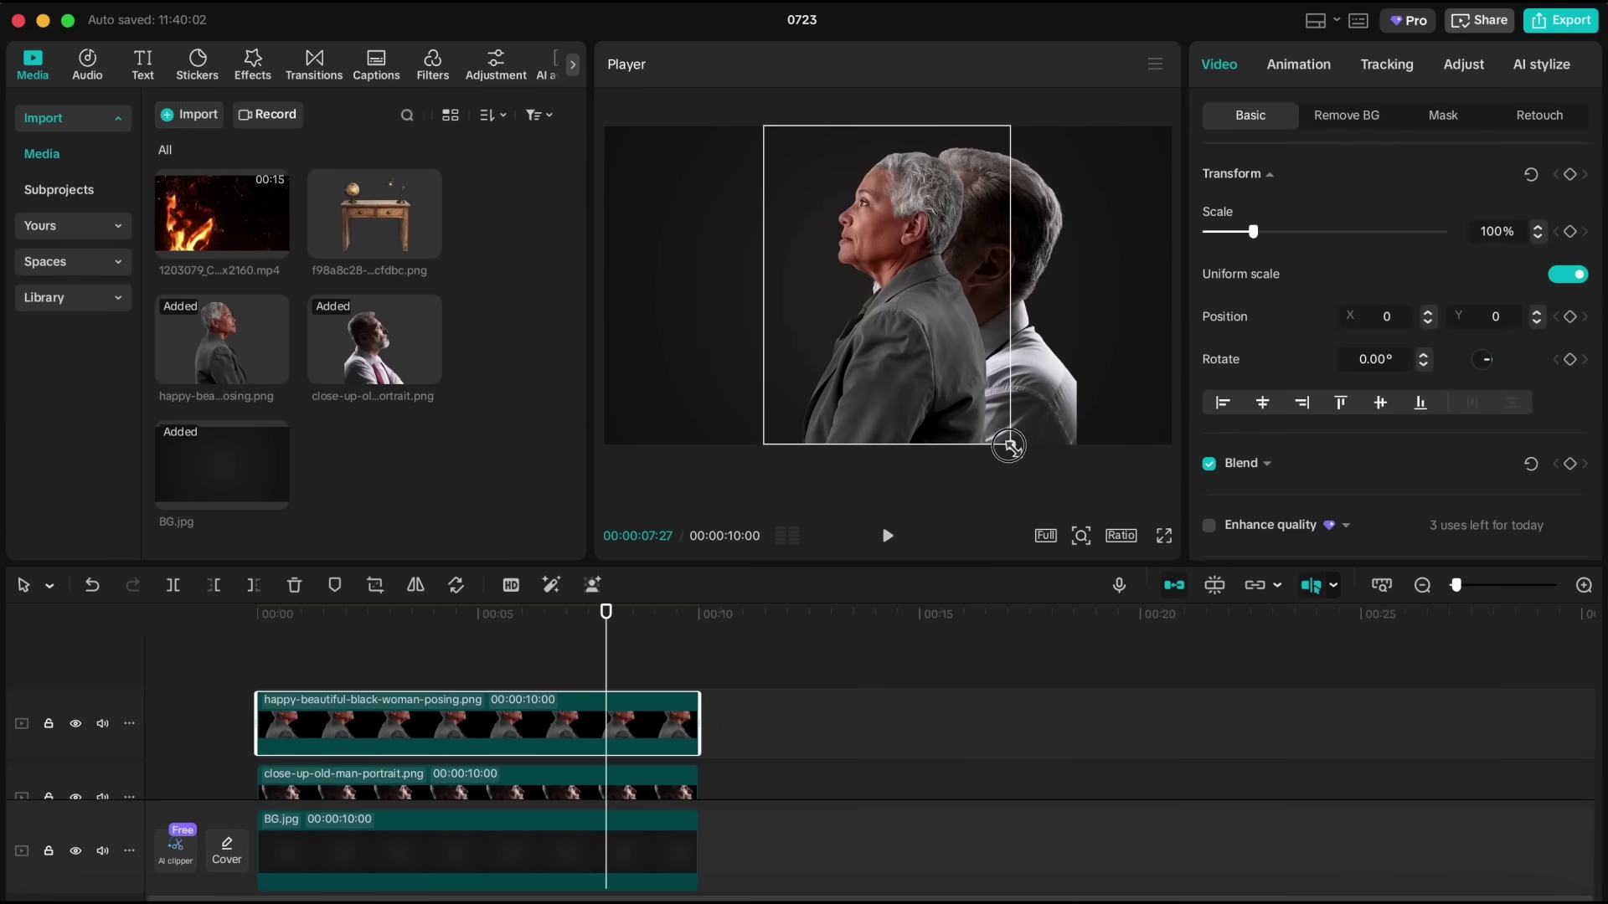
pyautogui.moveTo(1009, 444); pyautogui.dragTo(1068, 416)
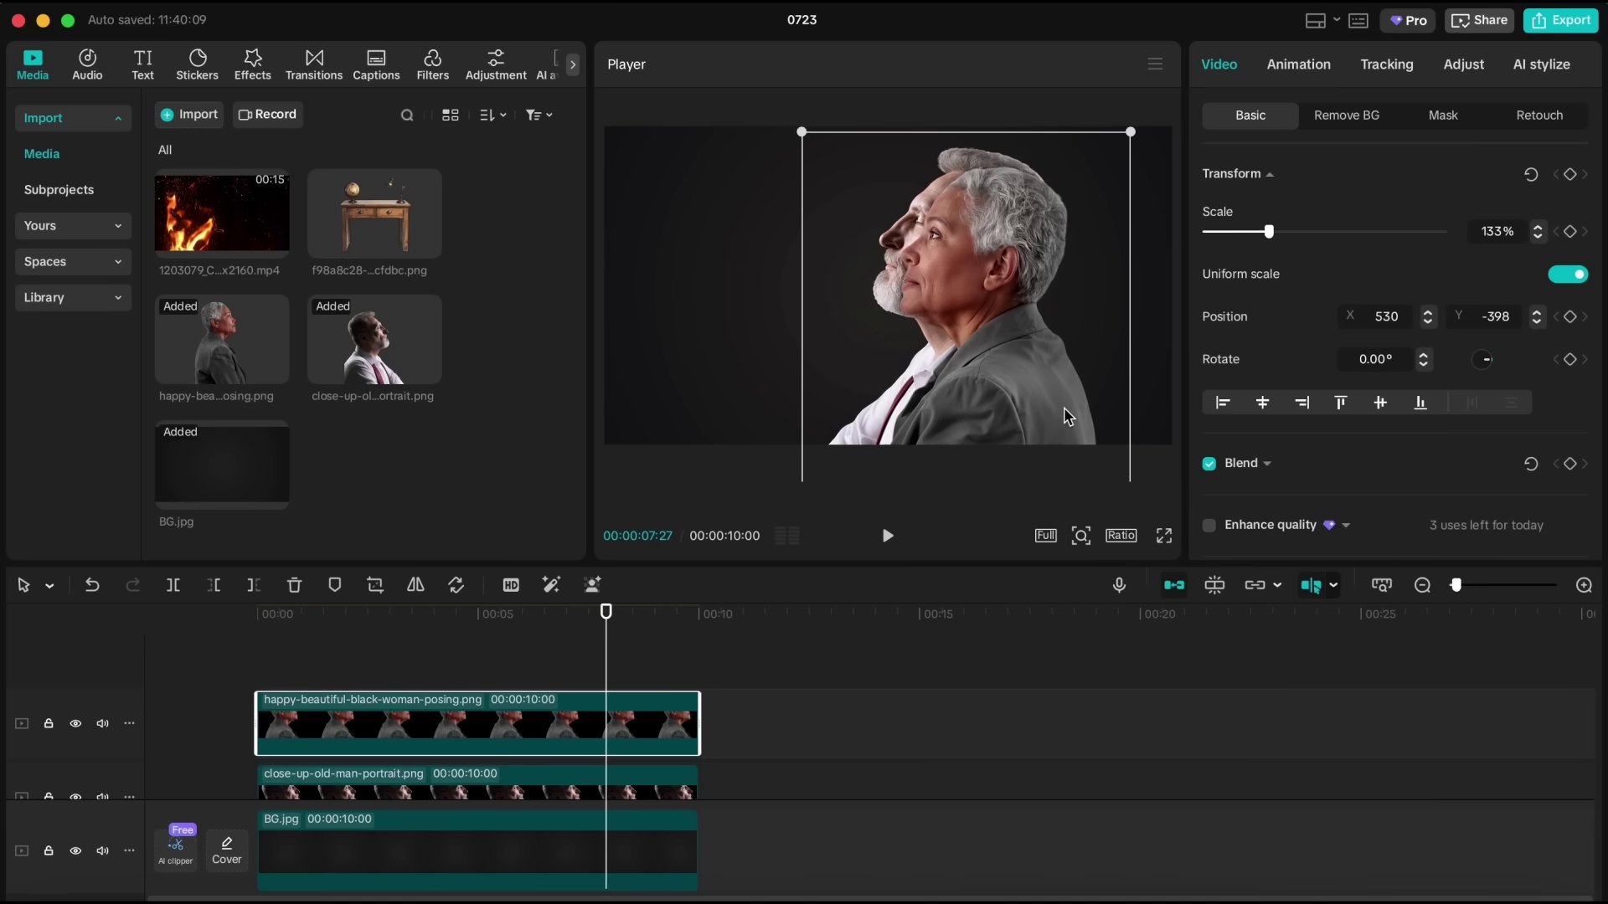
pyautogui.moveTo(858, 394); pyautogui.dragTo(764, 418)
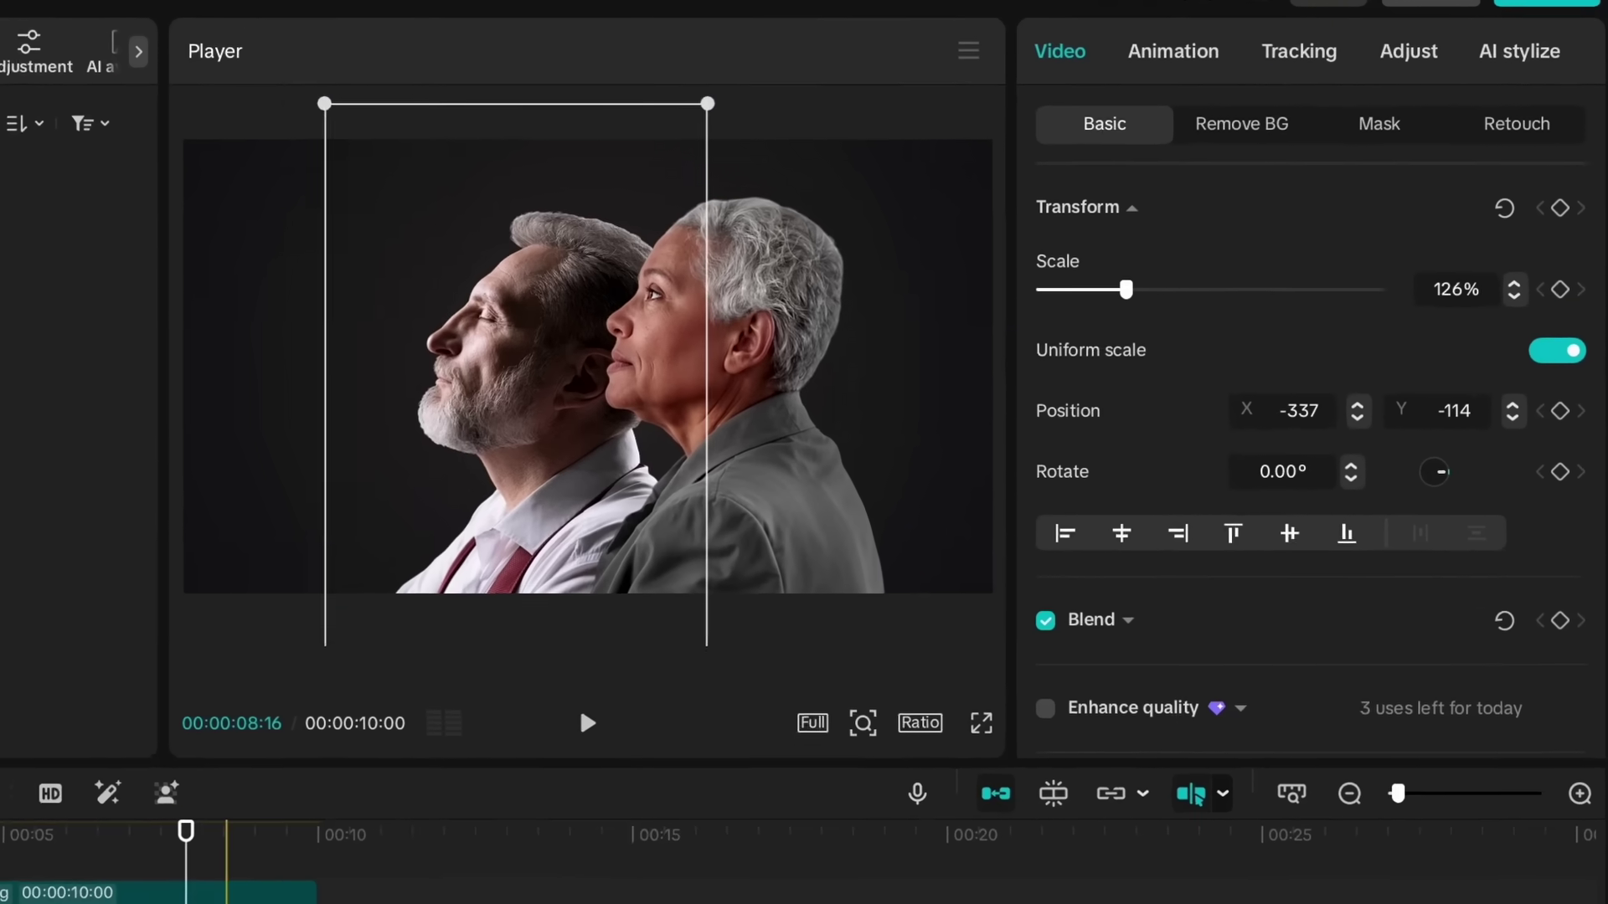
pyautogui.click(970, 346)
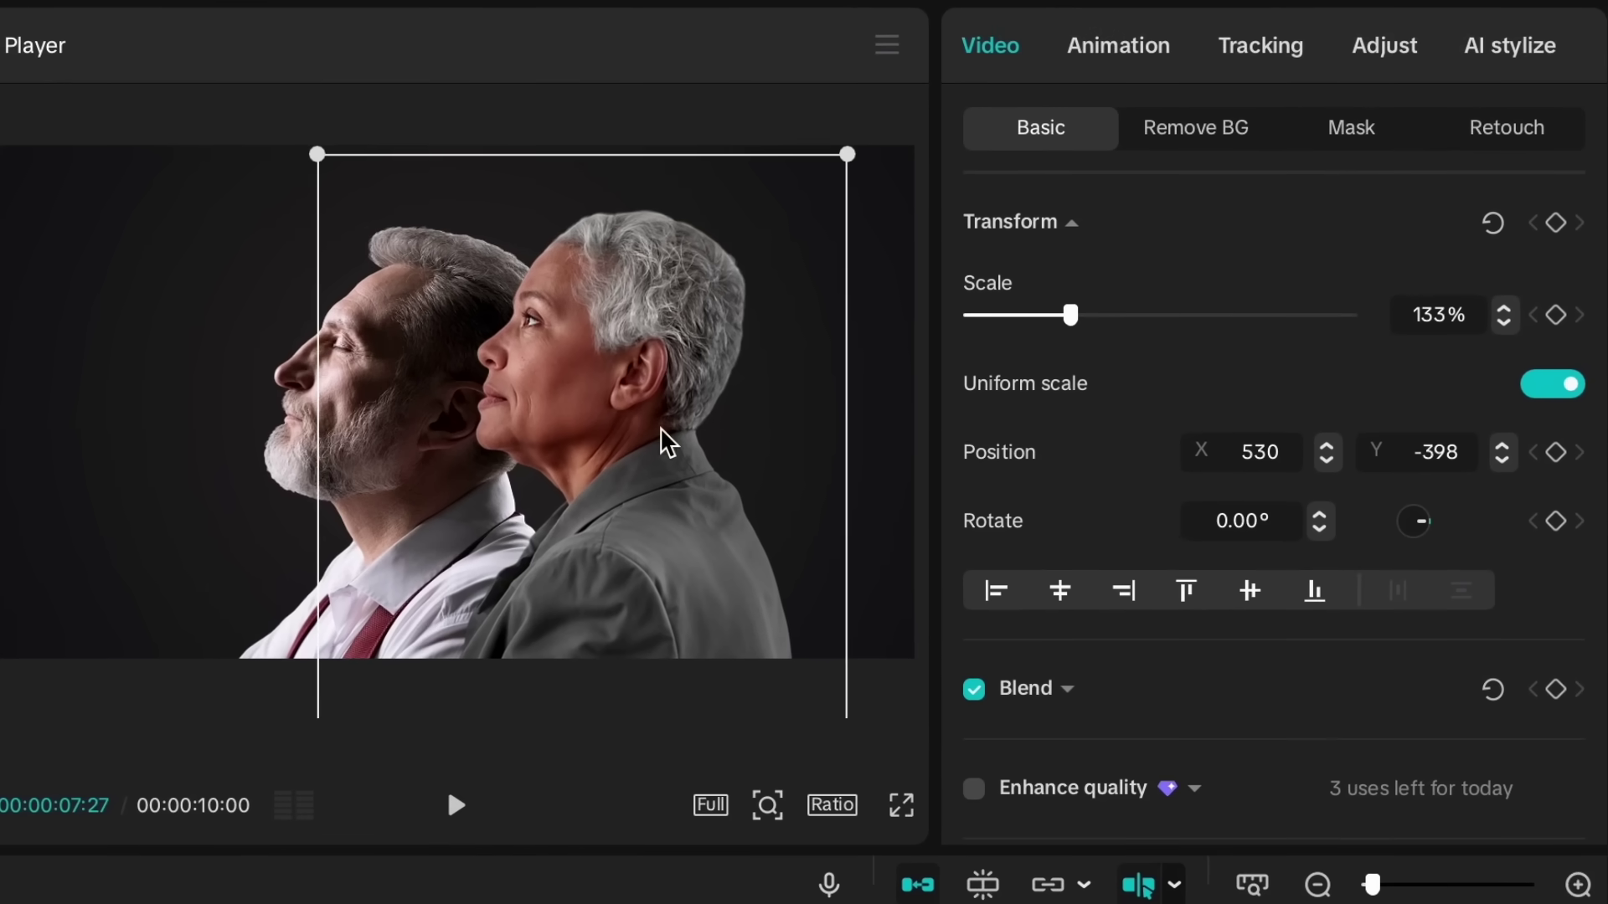
# Step: Set saturation -50, exposure -14, contrast 18 and highlights 50 on the woman's portrait, then apply to all clips
pyautogui.click(1386, 50)
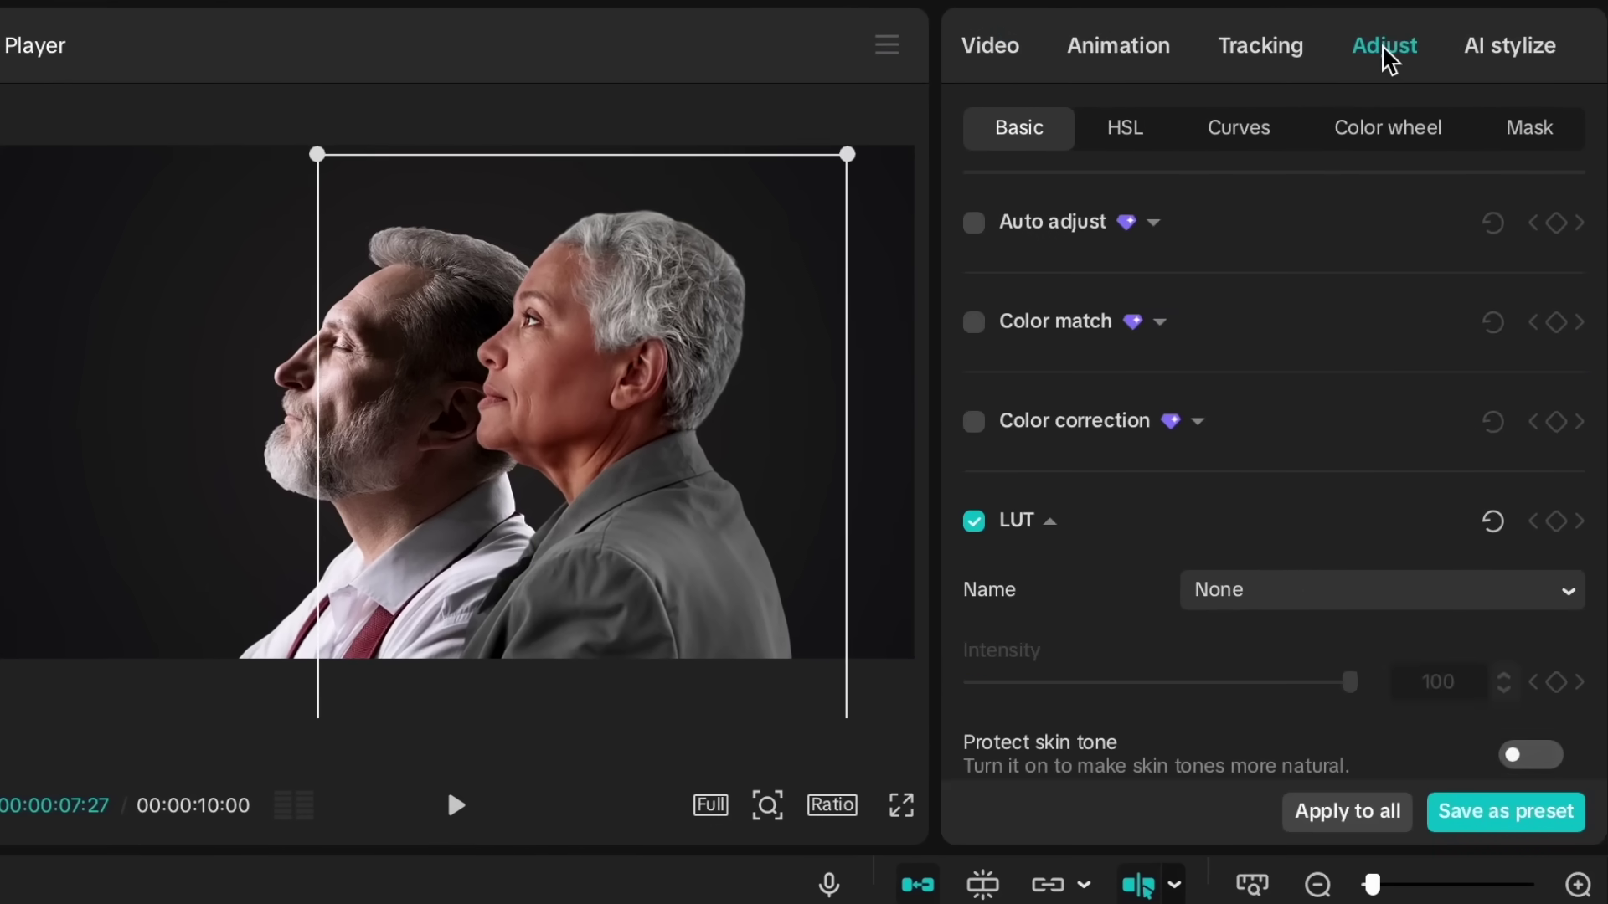
pyautogui.scroll(-6, 1261, 601)
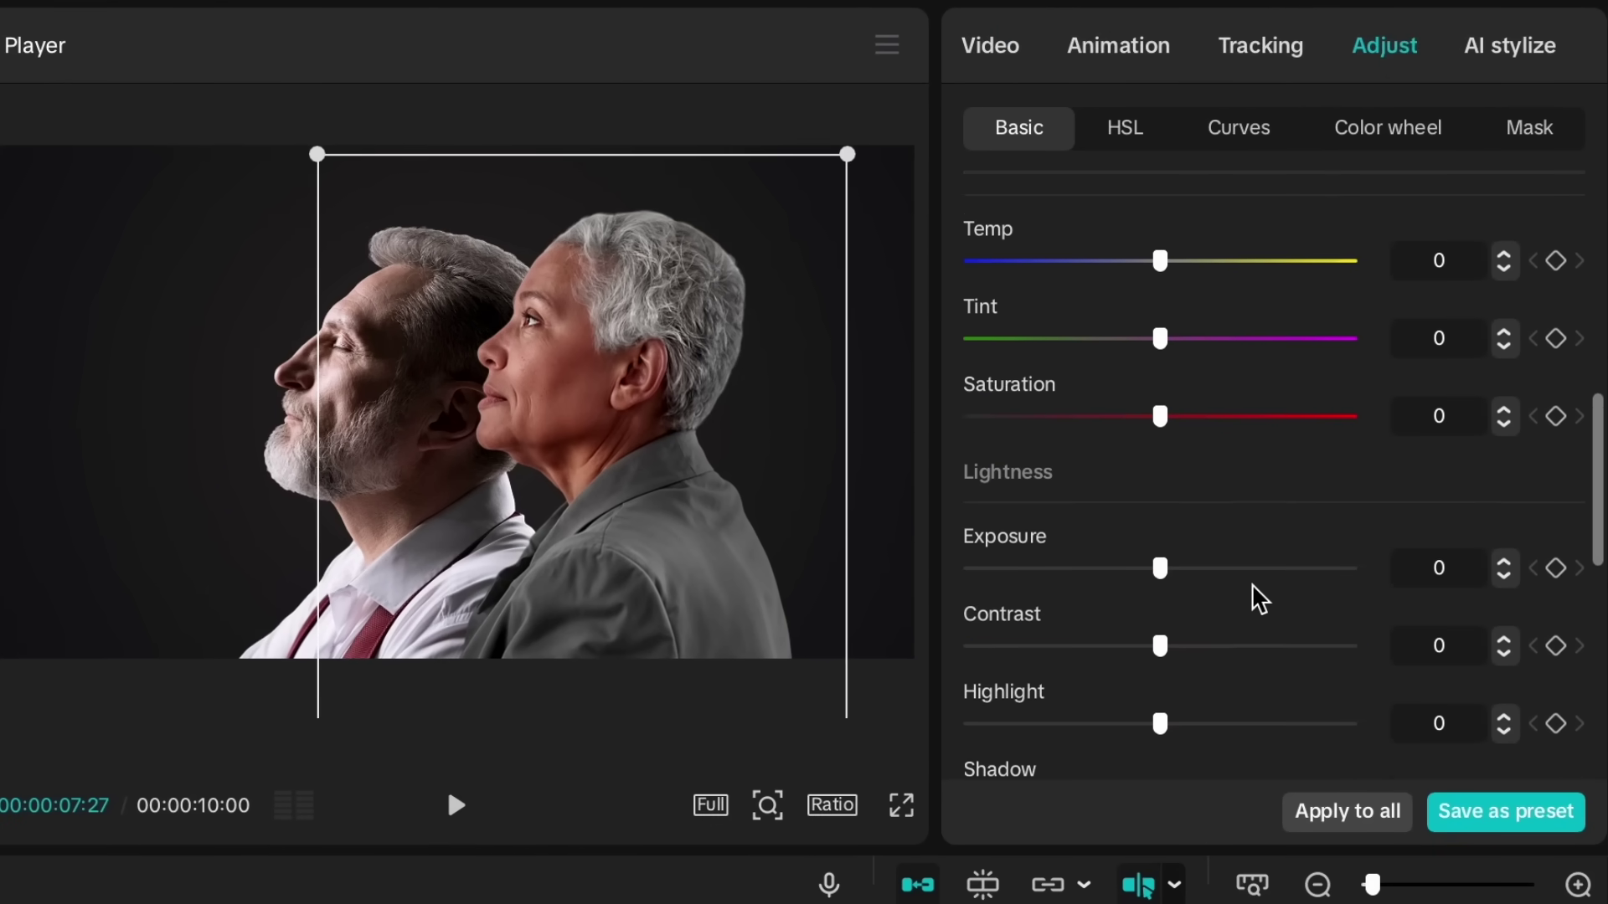
pyautogui.scroll(-1, 1258, 599)
pyautogui.moveTo(1160, 409); pyautogui.dragTo(969, 444)
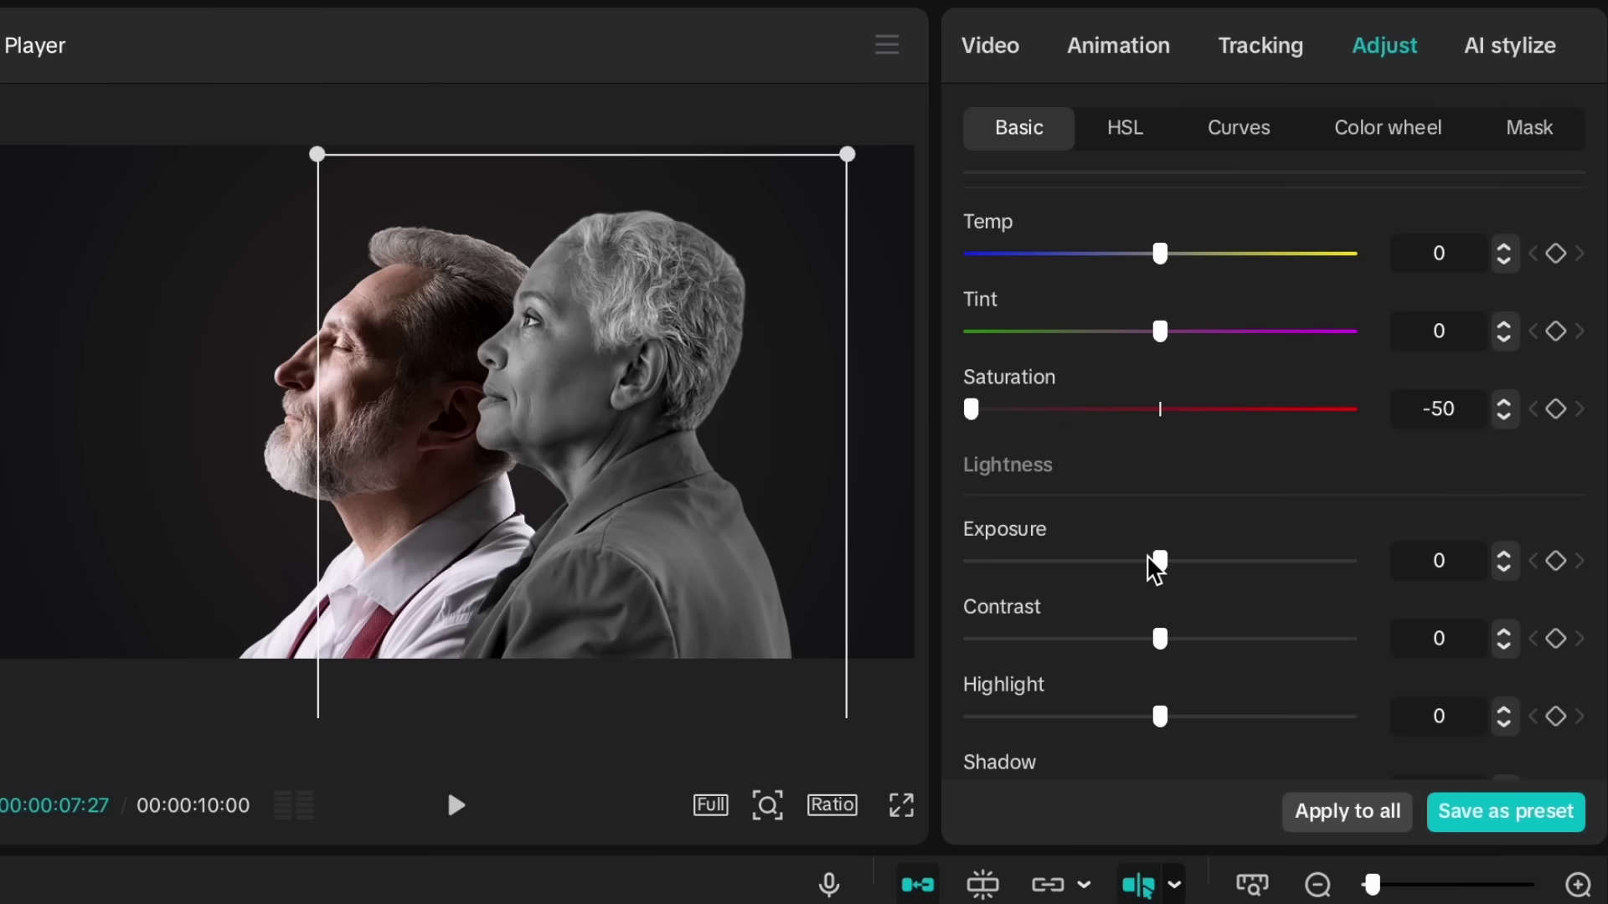
pyautogui.moveTo(1154, 559); pyautogui.dragTo(1105, 569)
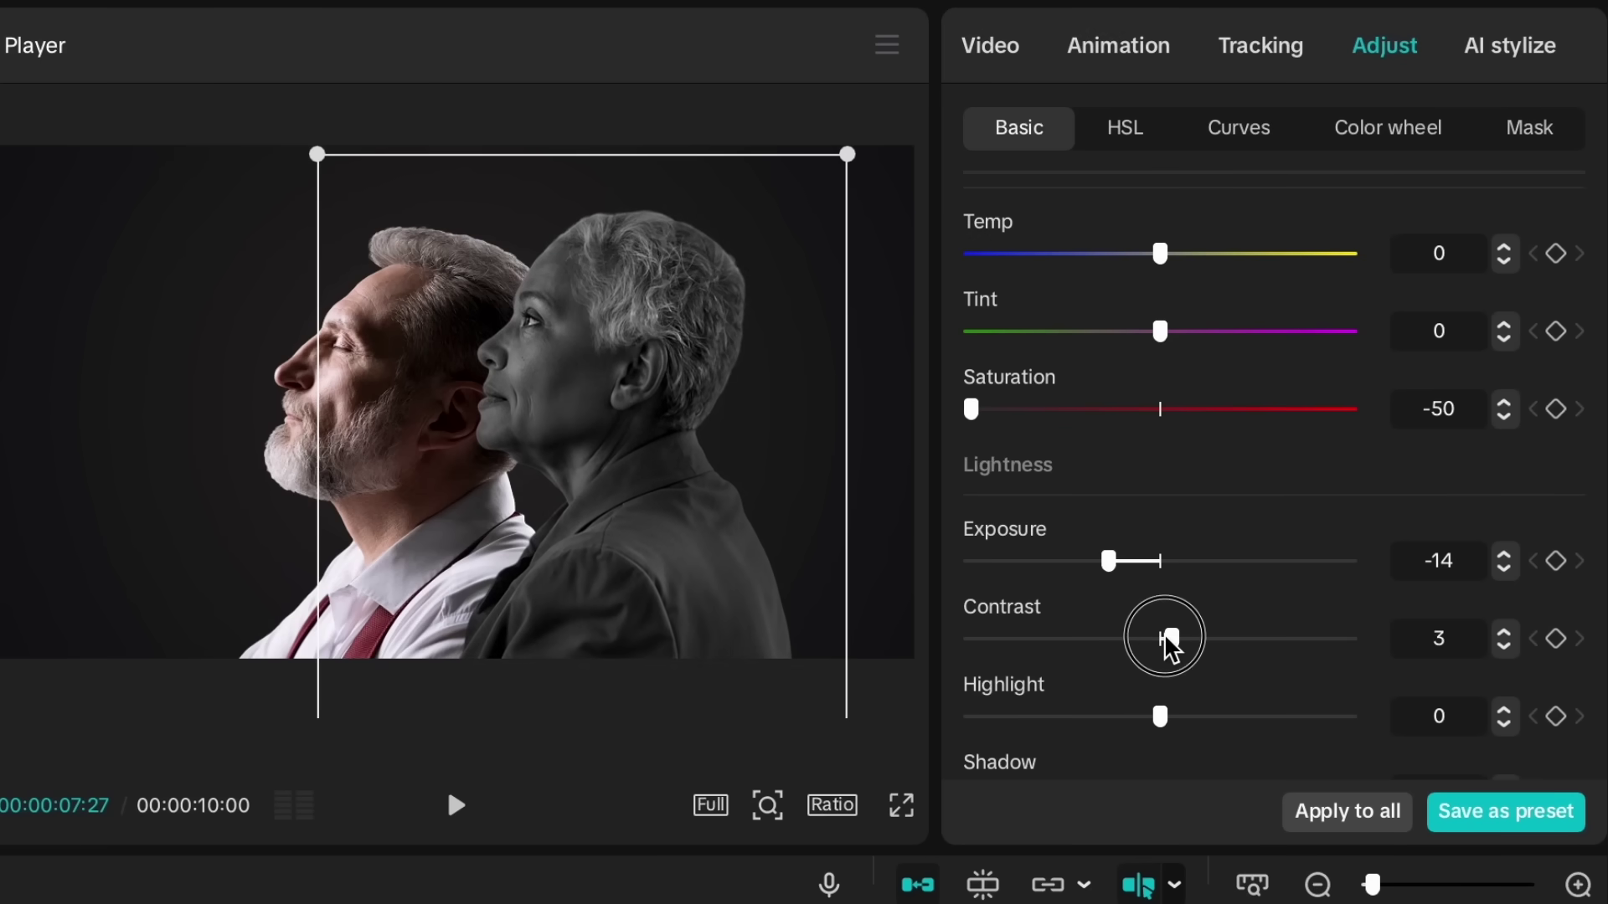
pyautogui.moveTo(1169, 649); pyautogui.dragTo(1228, 662)
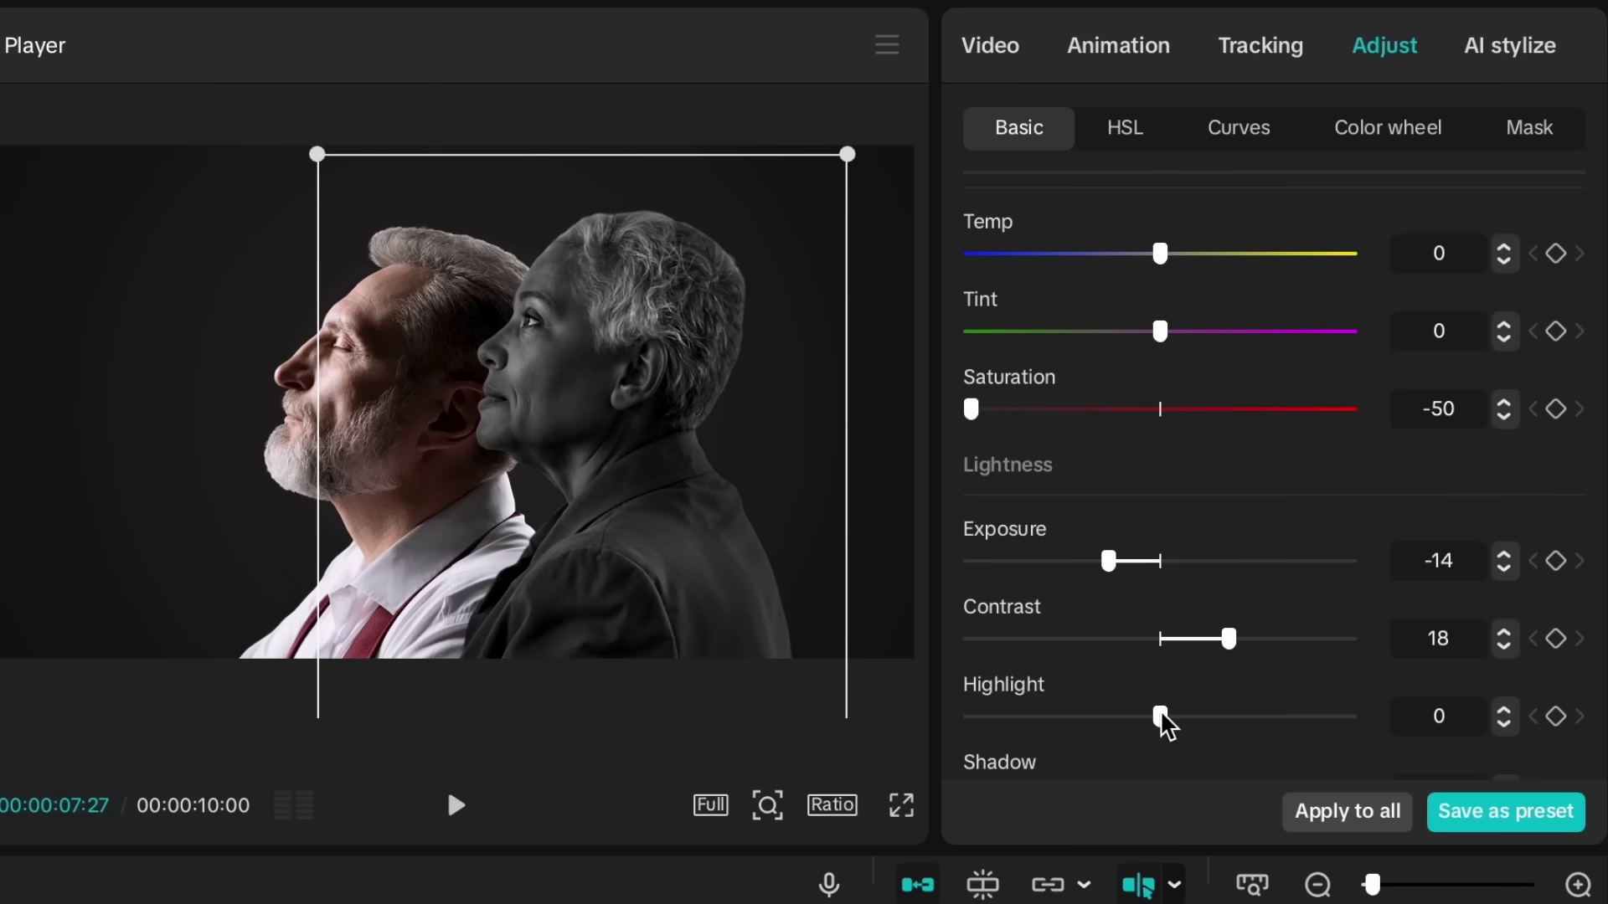
pyautogui.moveTo(1166, 725); pyautogui.dragTo(1347, 732)
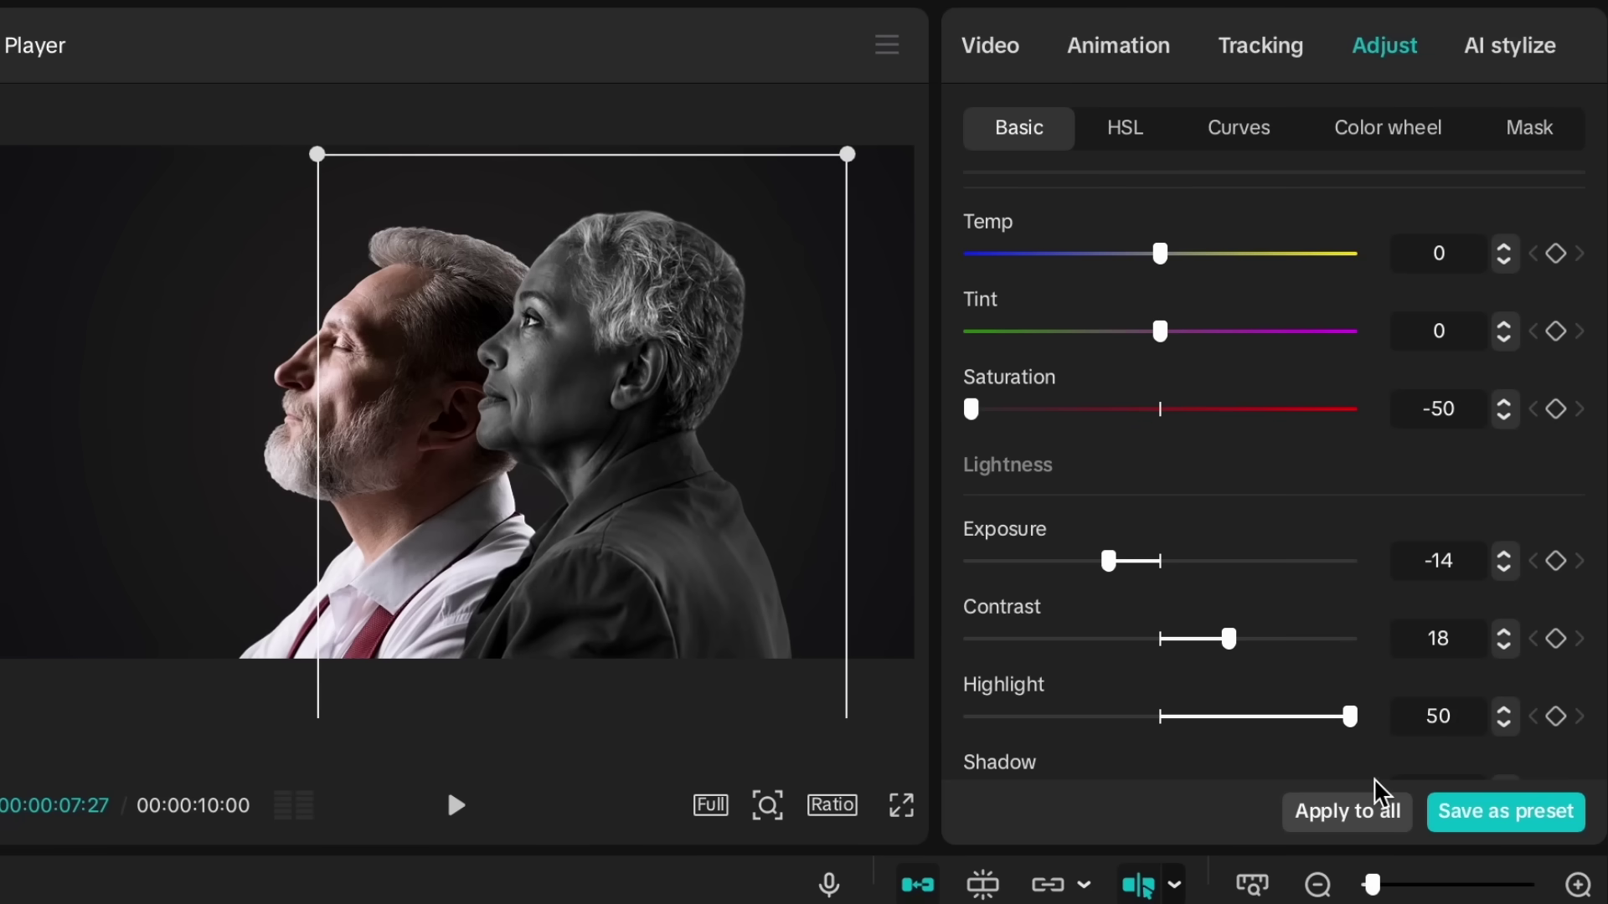
pyautogui.scroll(-8, 1373, 778)
pyautogui.click(1344, 817)
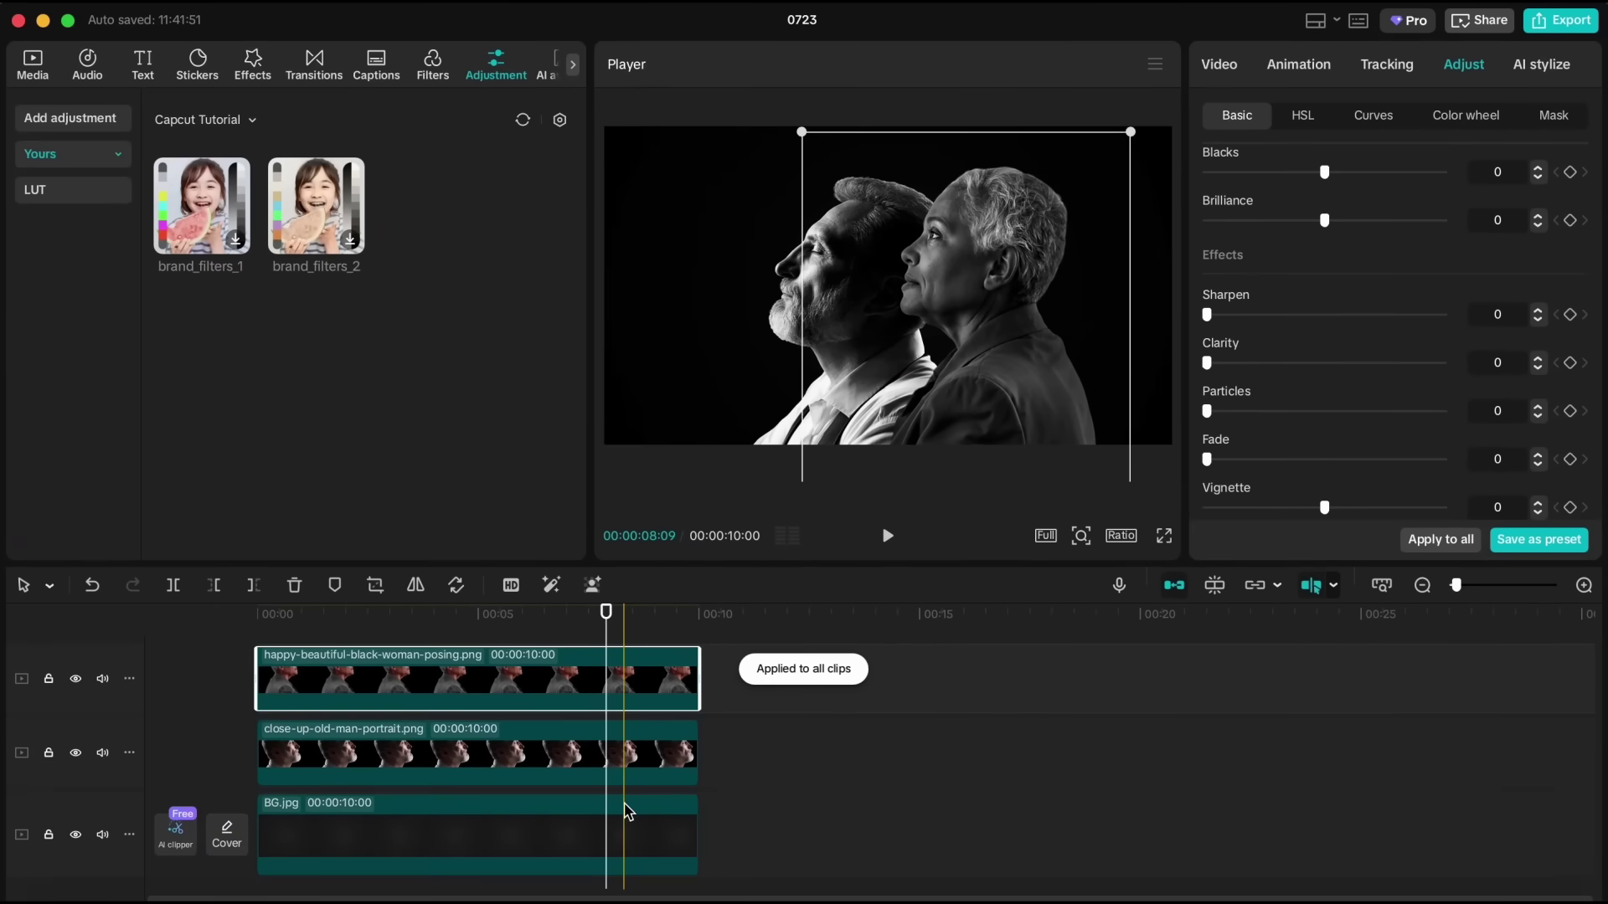
# Step: Reset BG.jpg's colour adjustments to restore its original colours
pyautogui.click(628, 812)
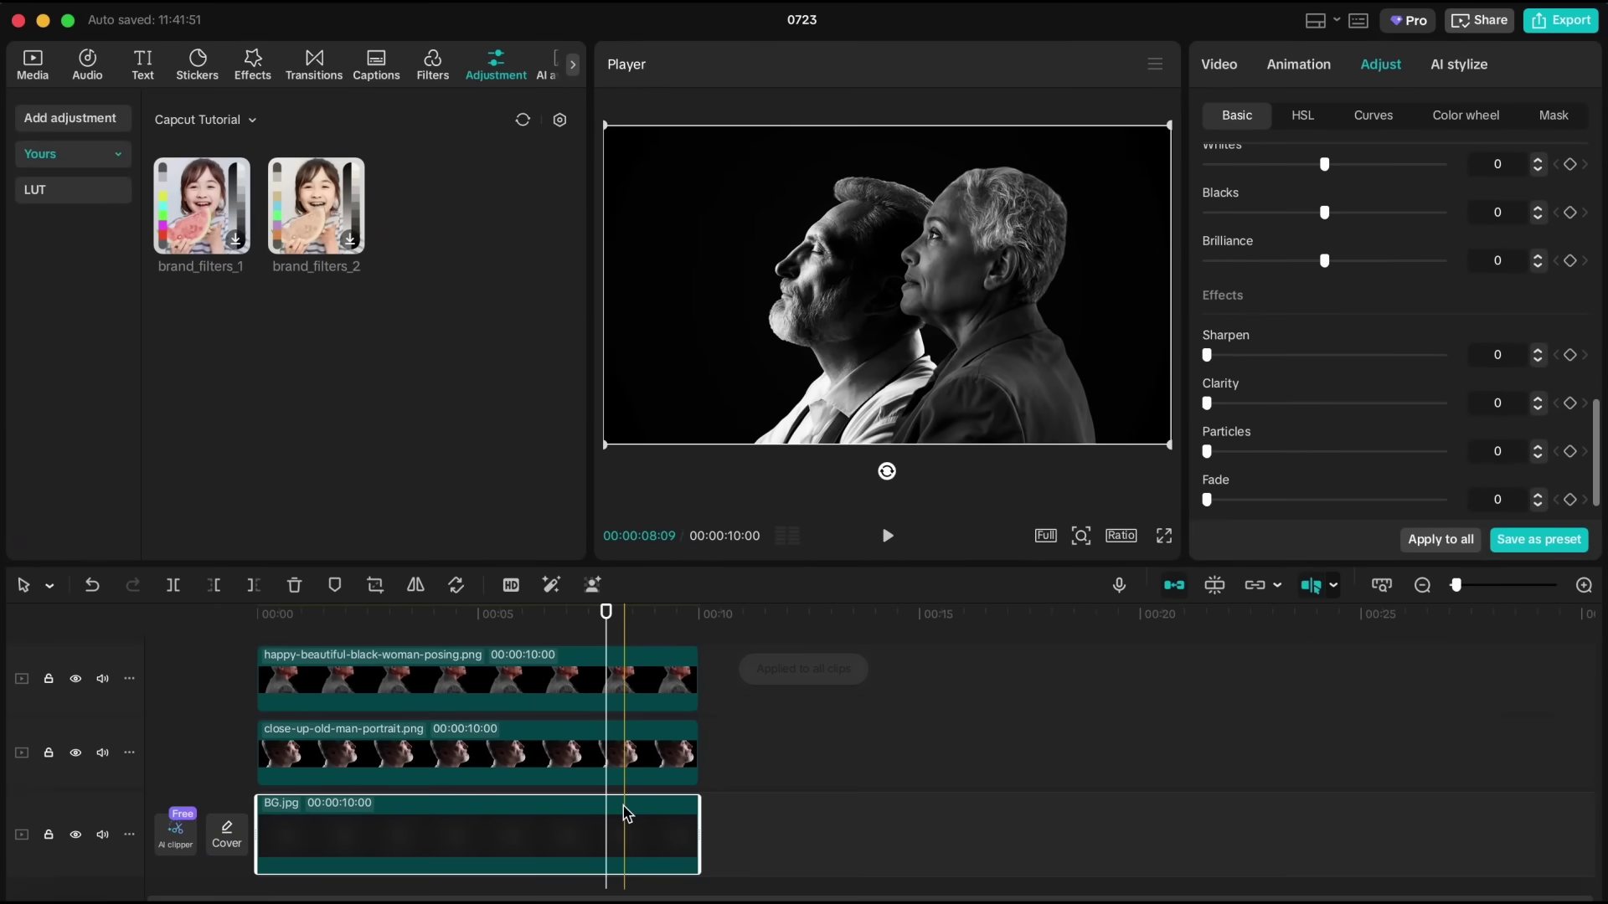
pyautogui.scroll(10, 1428, 409)
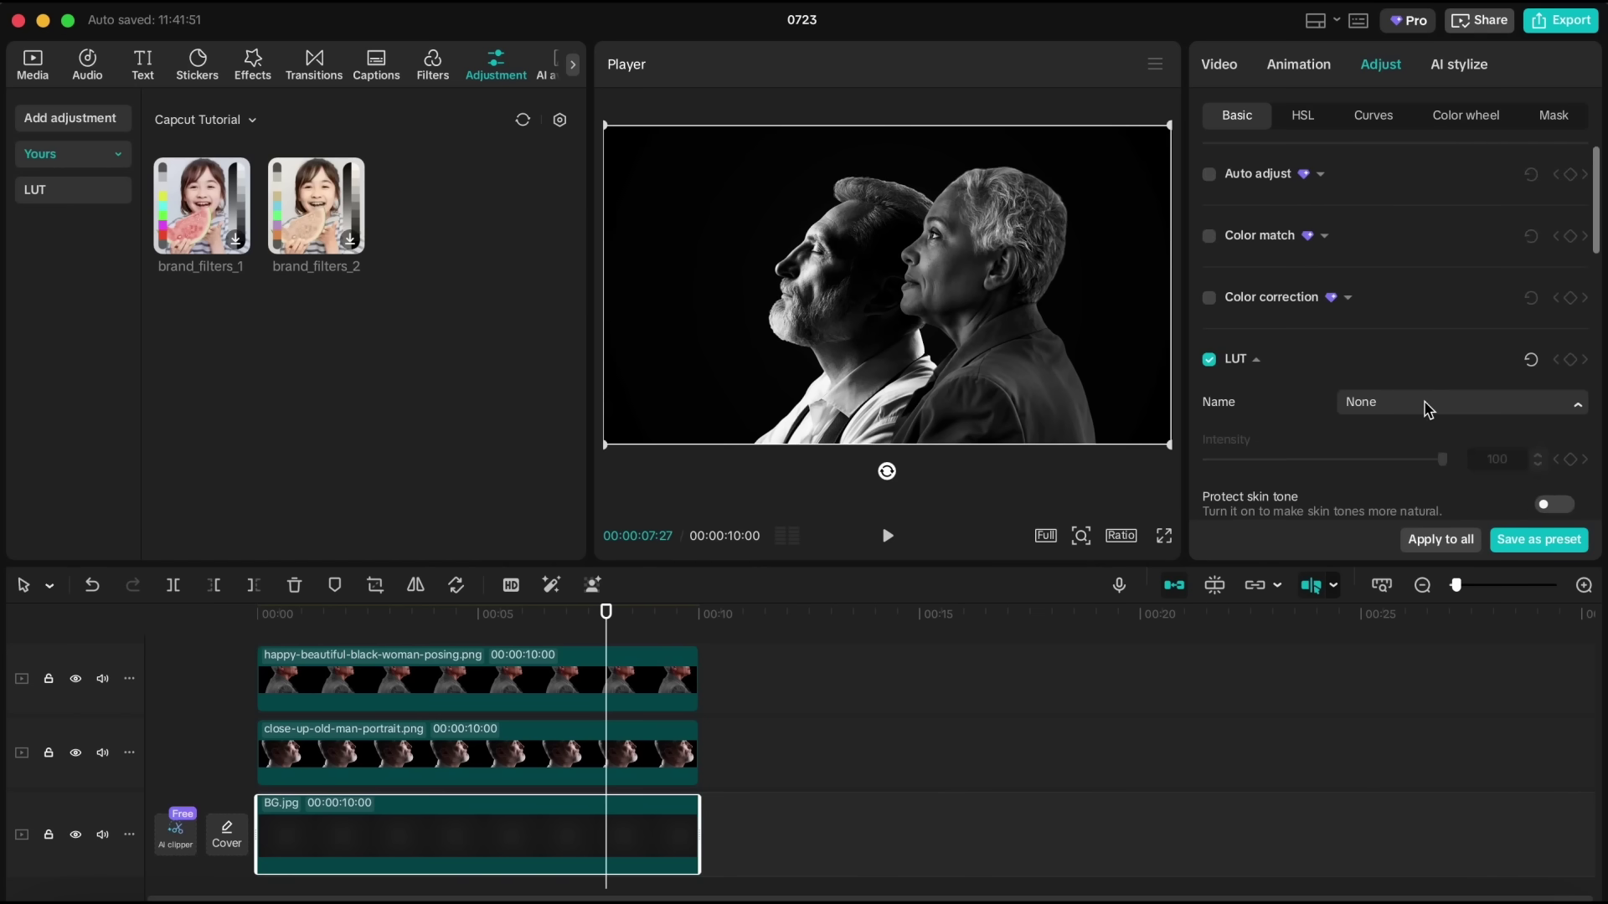
pyautogui.scroll(-4, 1352, 381)
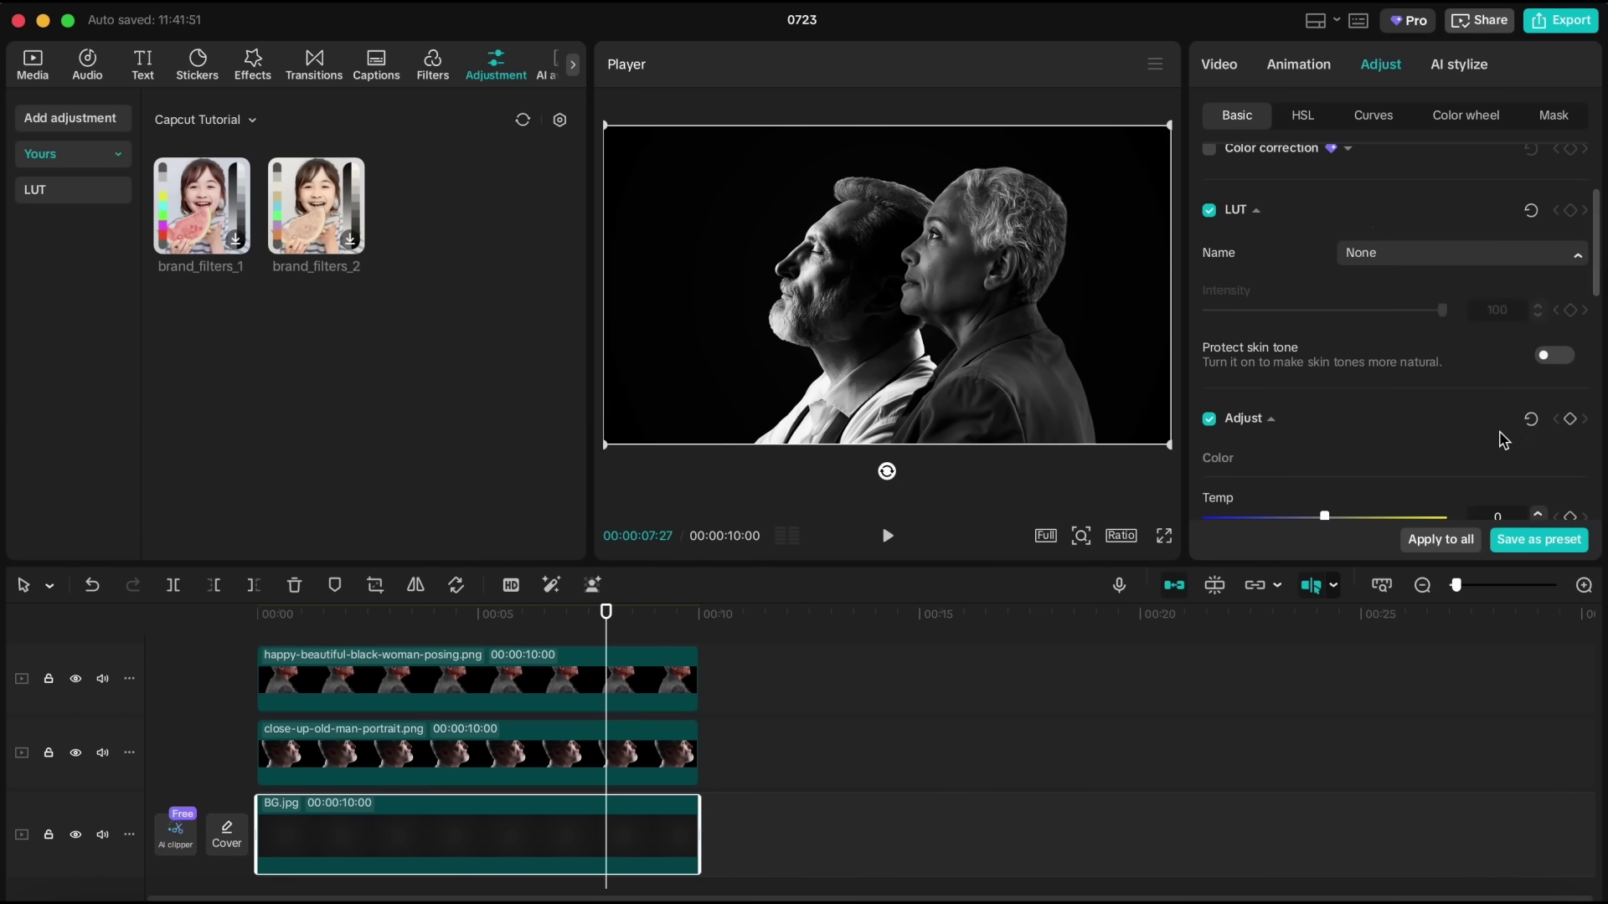
pyautogui.click(1532, 419)
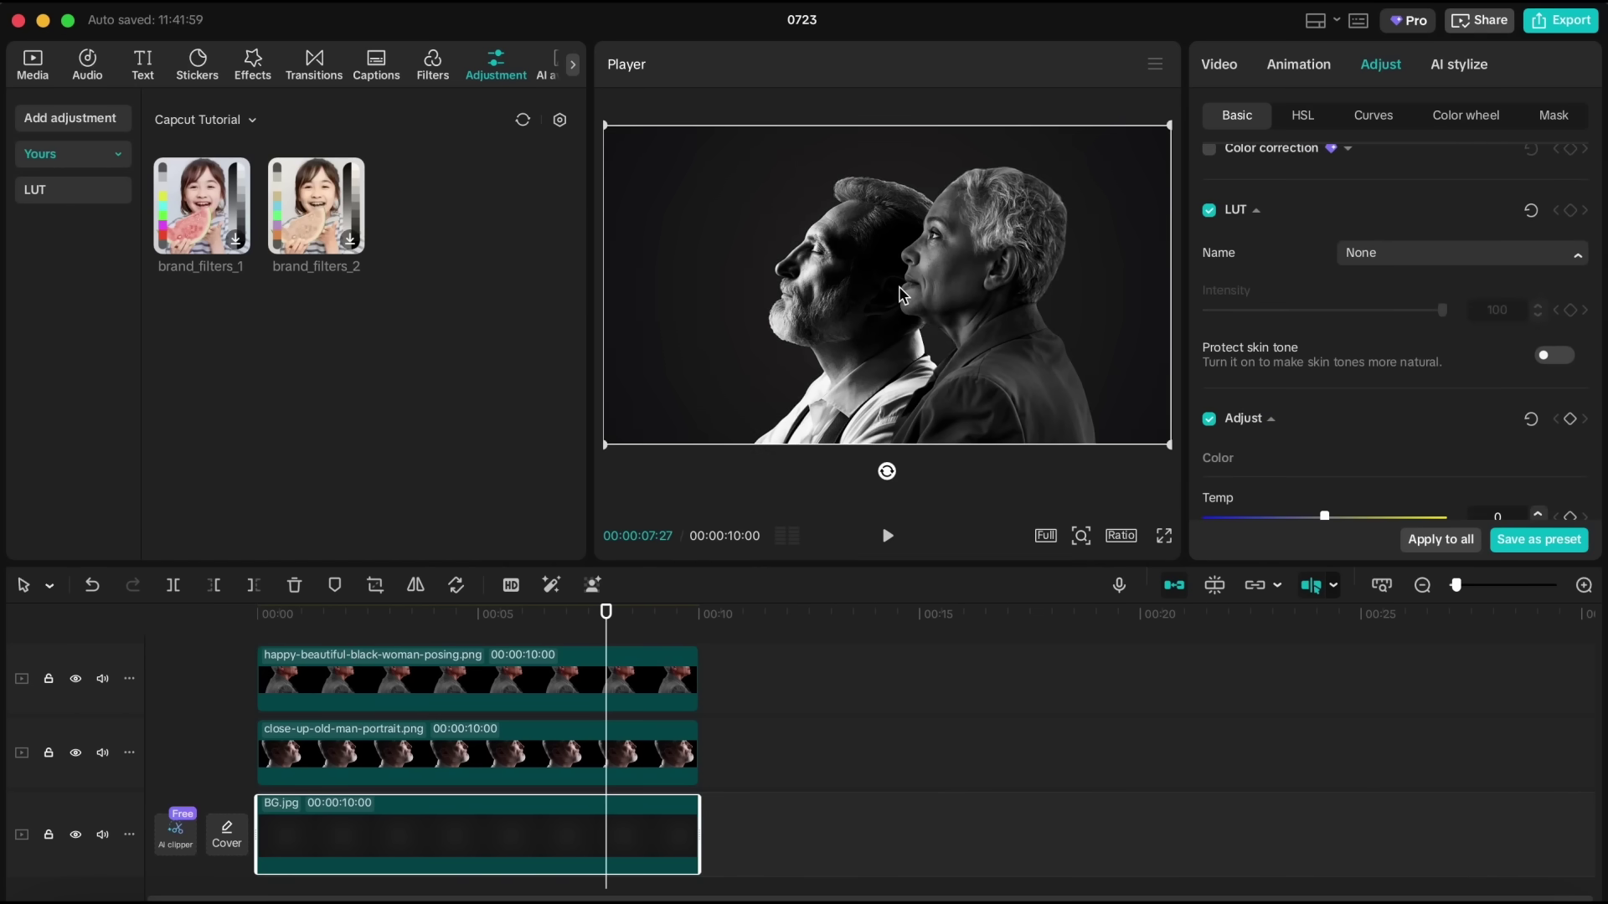
# Step: Give the old man portrait whites of -28 and shadows of 14
pyautogui.click(653, 751)
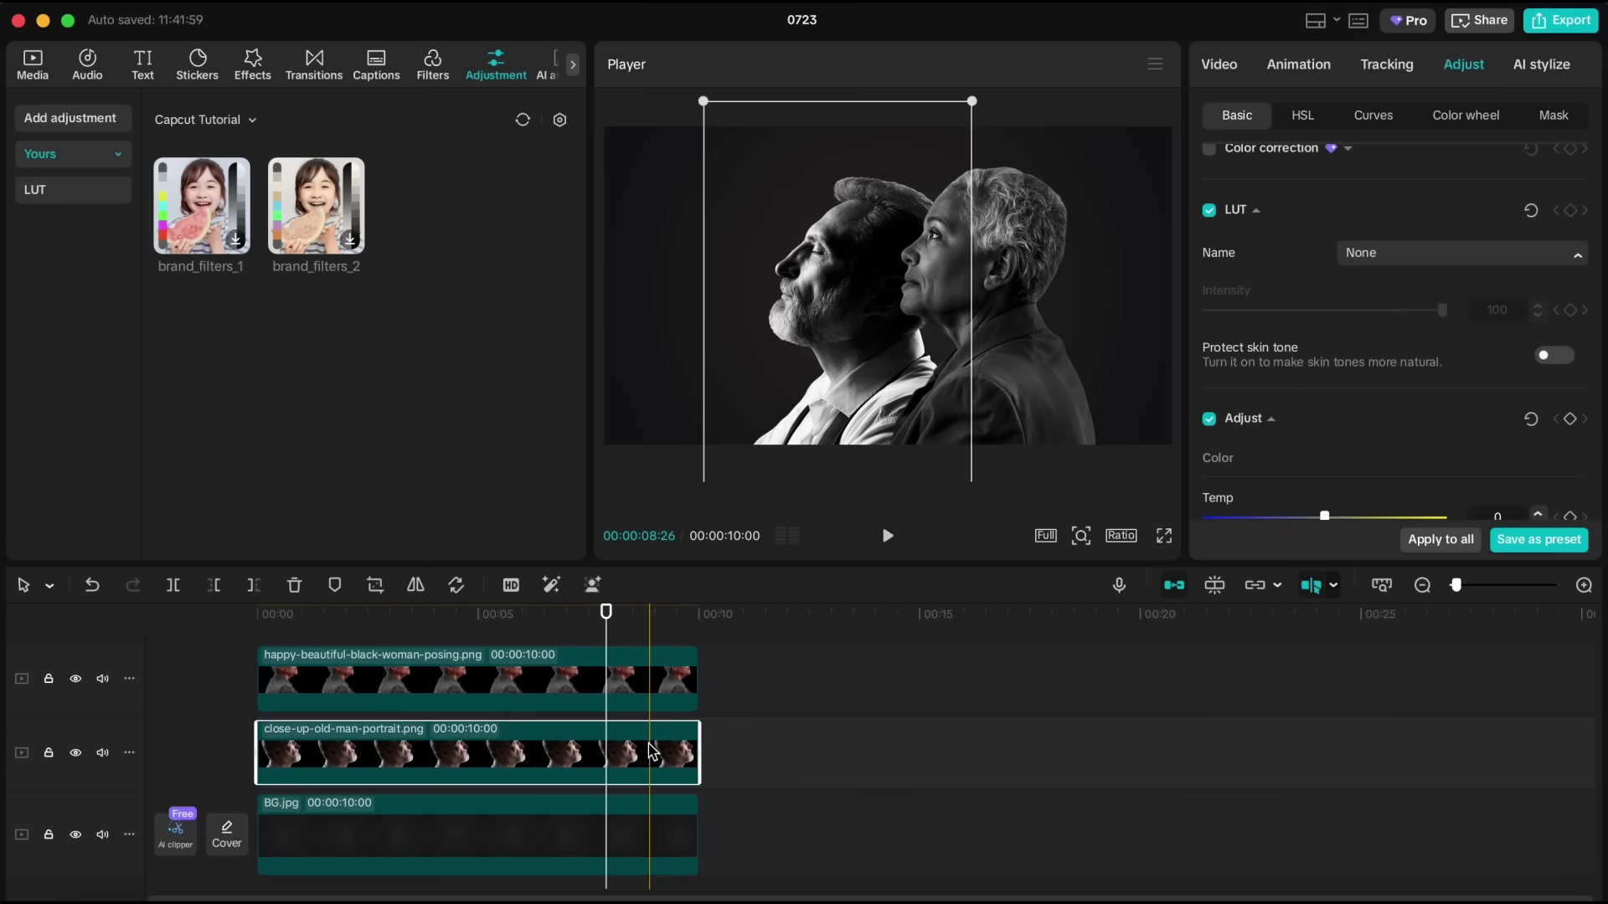
pyautogui.scroll(-1, 1353, 349)
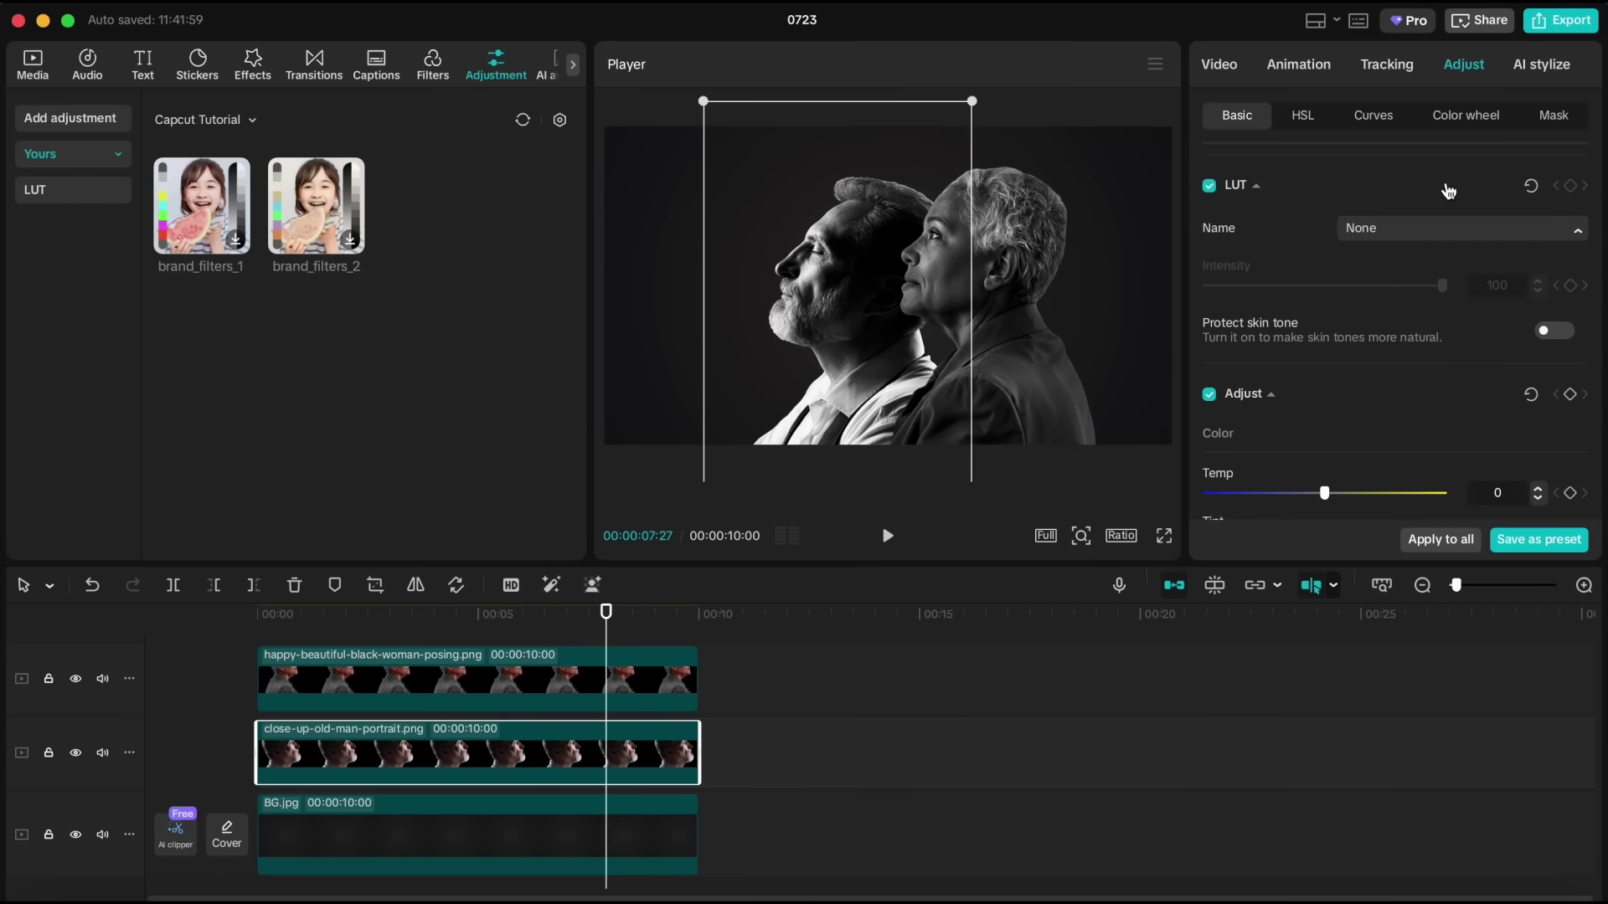
pyautogui.scroll(-10, 1414, 260)
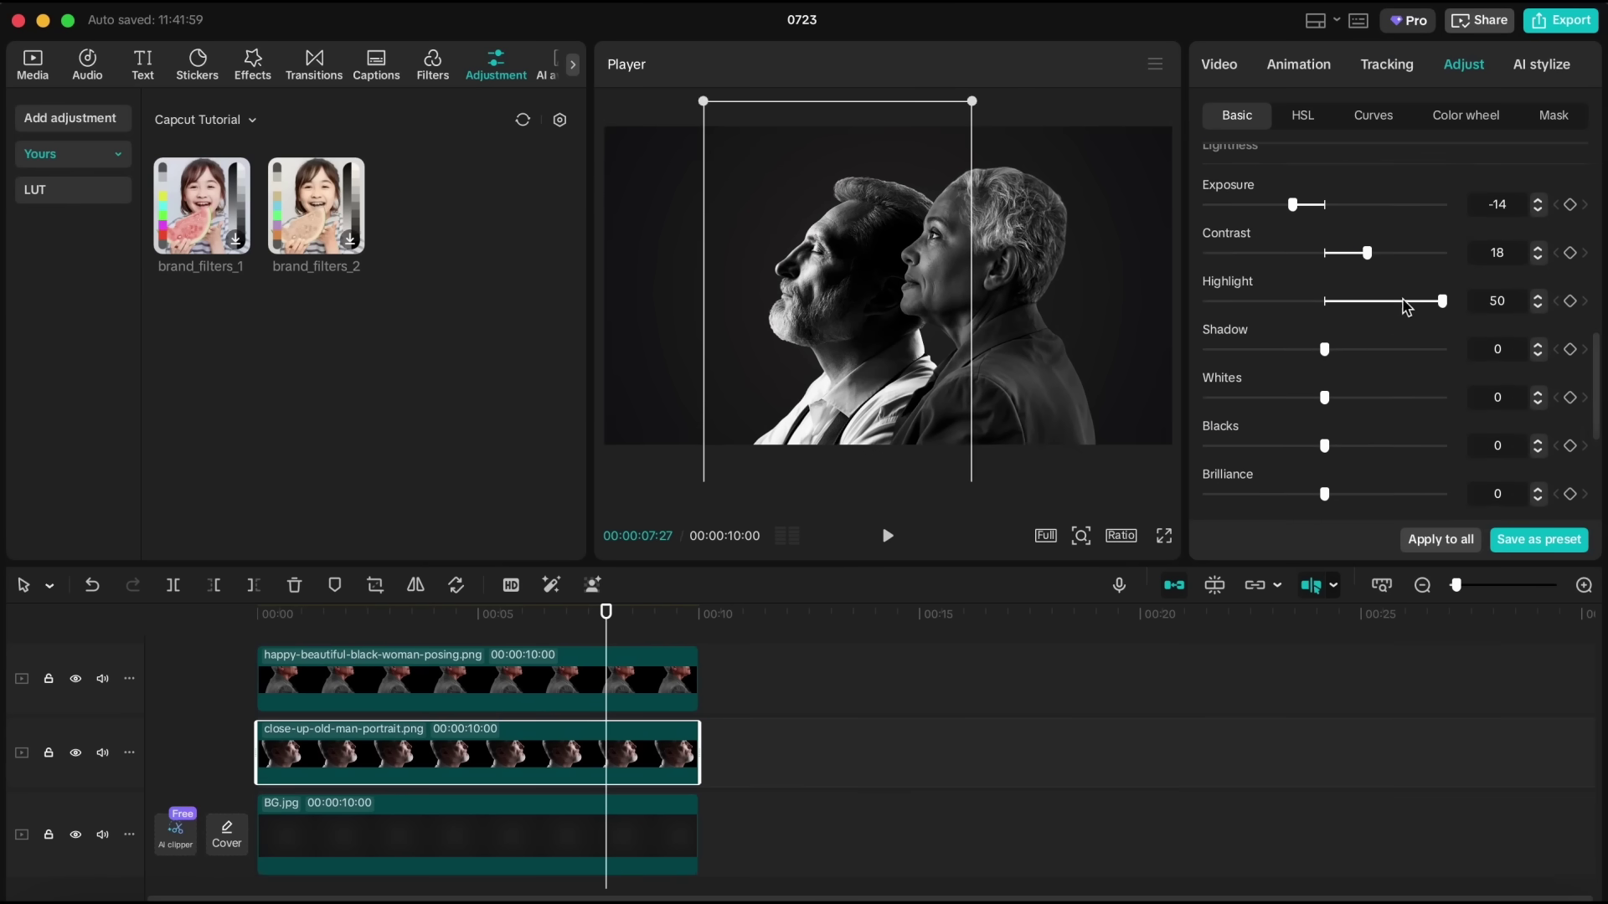
pyautogui.moveTo(1325, 399); pyautogui.dragTo(1276, 405)
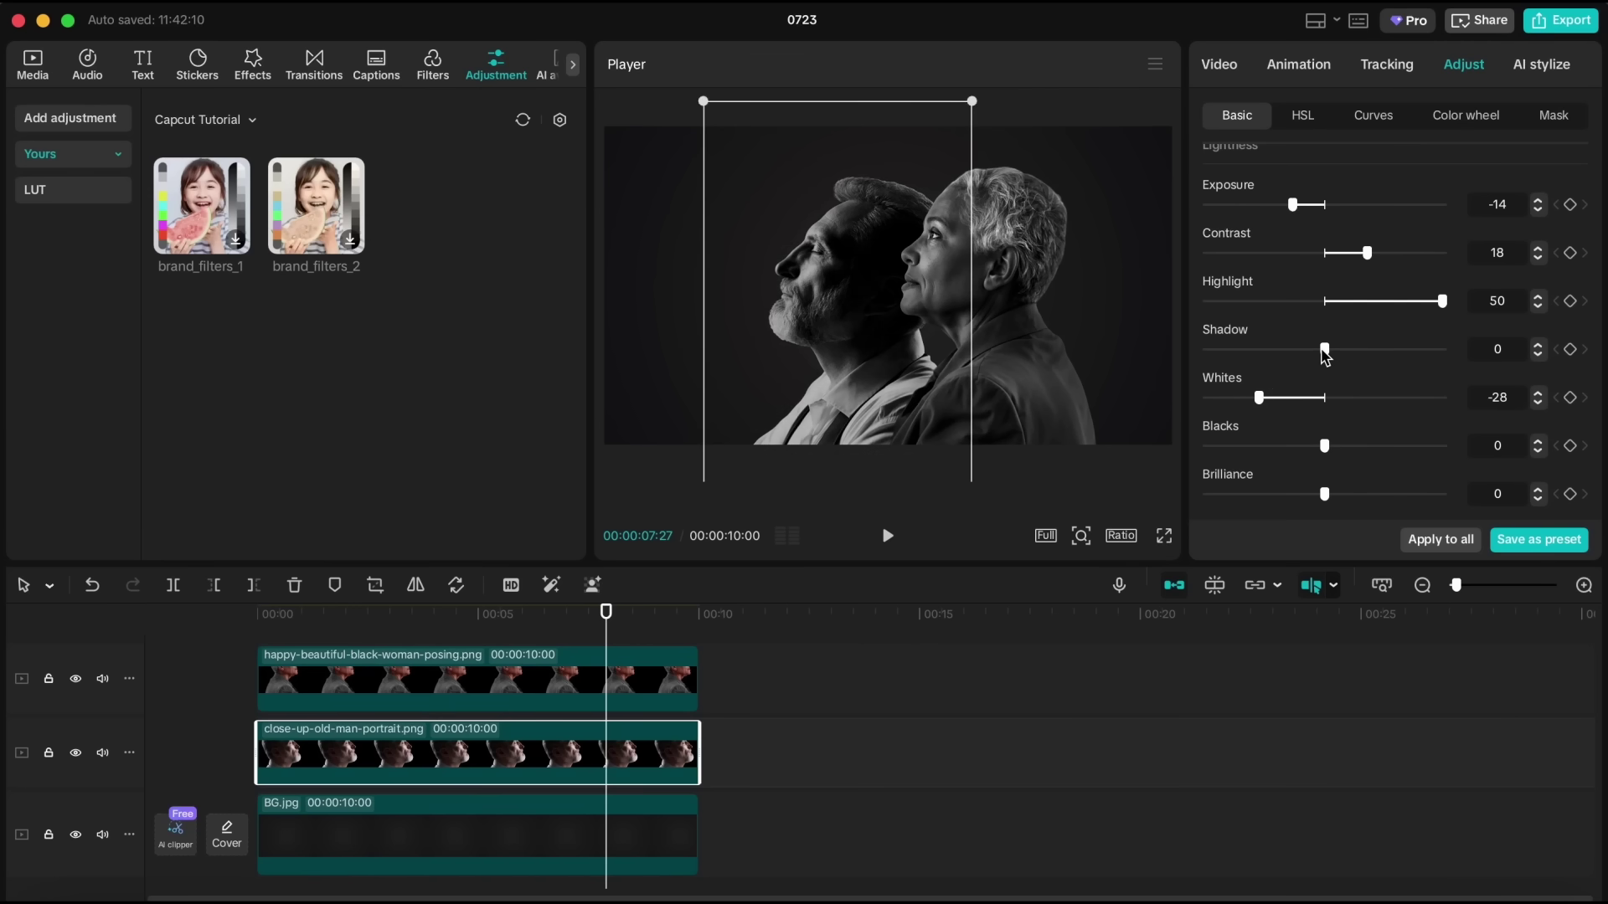
pyautogui.moveTo(1355, 352); pyautogui.dragTo(1357, 350)
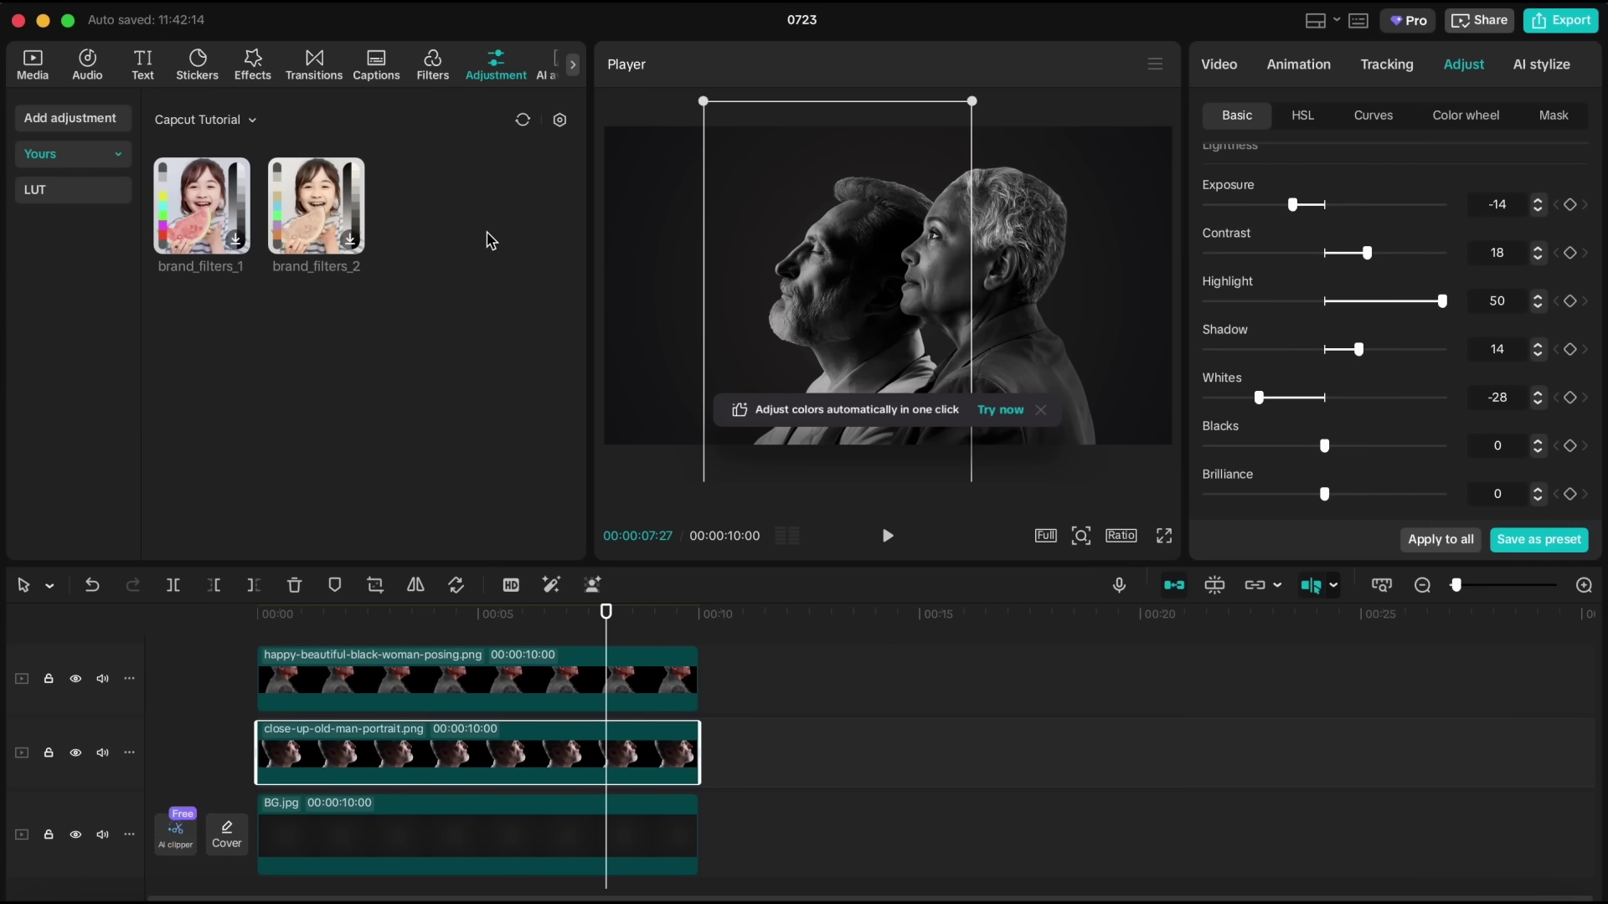
# Step: Add the desk image on a track above the portraits at 158% scale, positioned beneath the faces
pyautogui.click(33, 66)
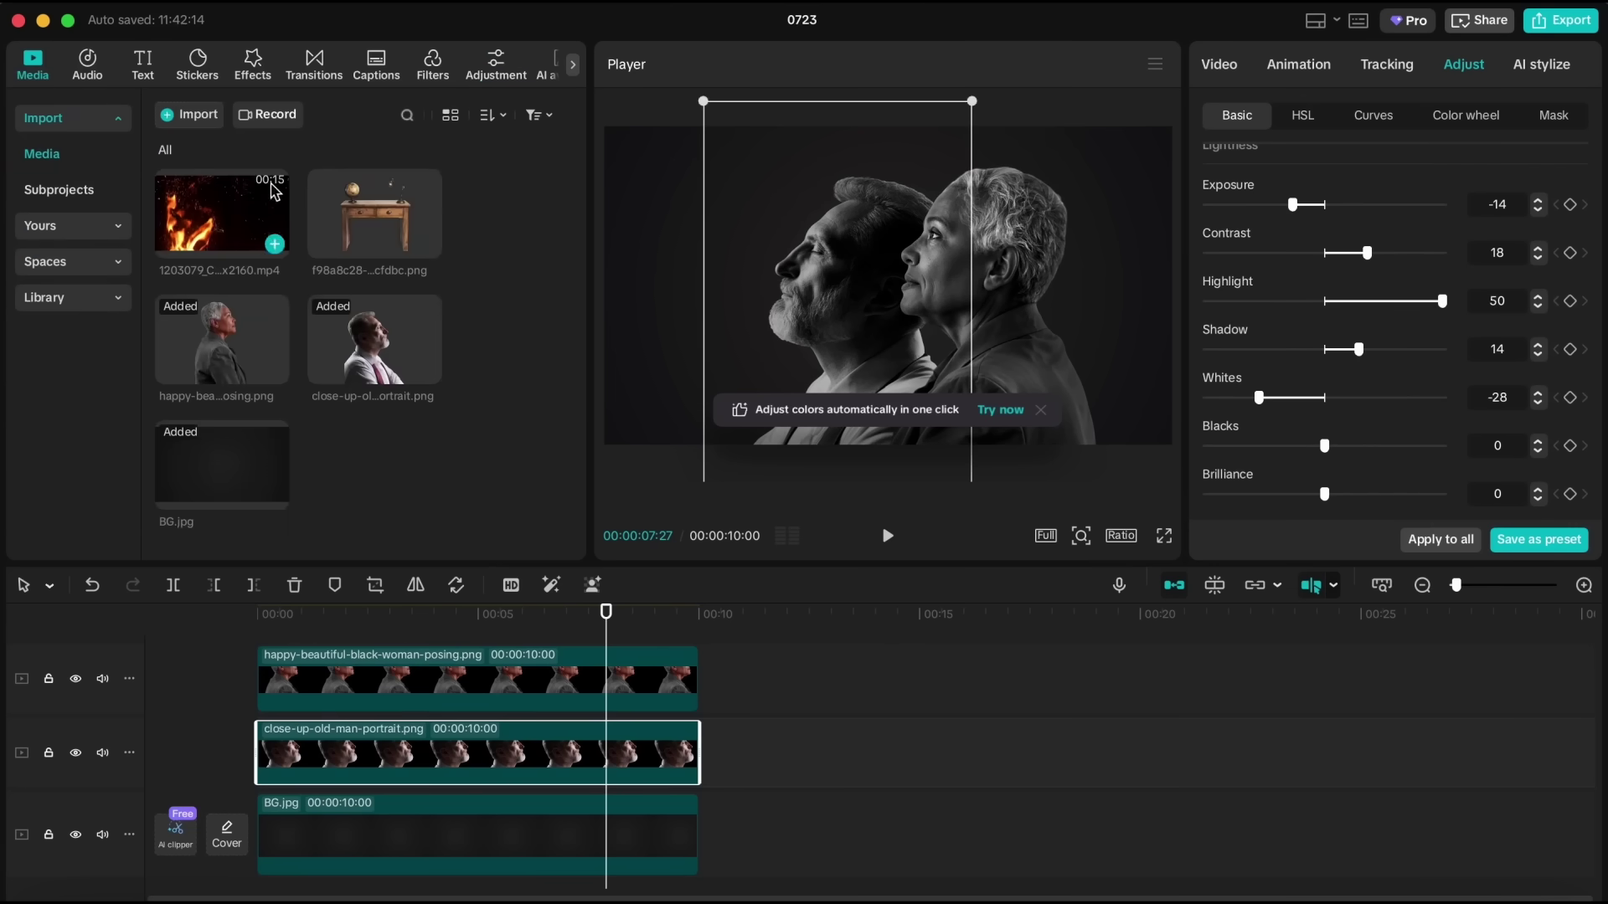
pyautogui.moveTo(364, 214); pyautogui.dragTo(329, 620)
pyautogui.moveTo(727, 445); pyautogui.dragTo(592, 531)
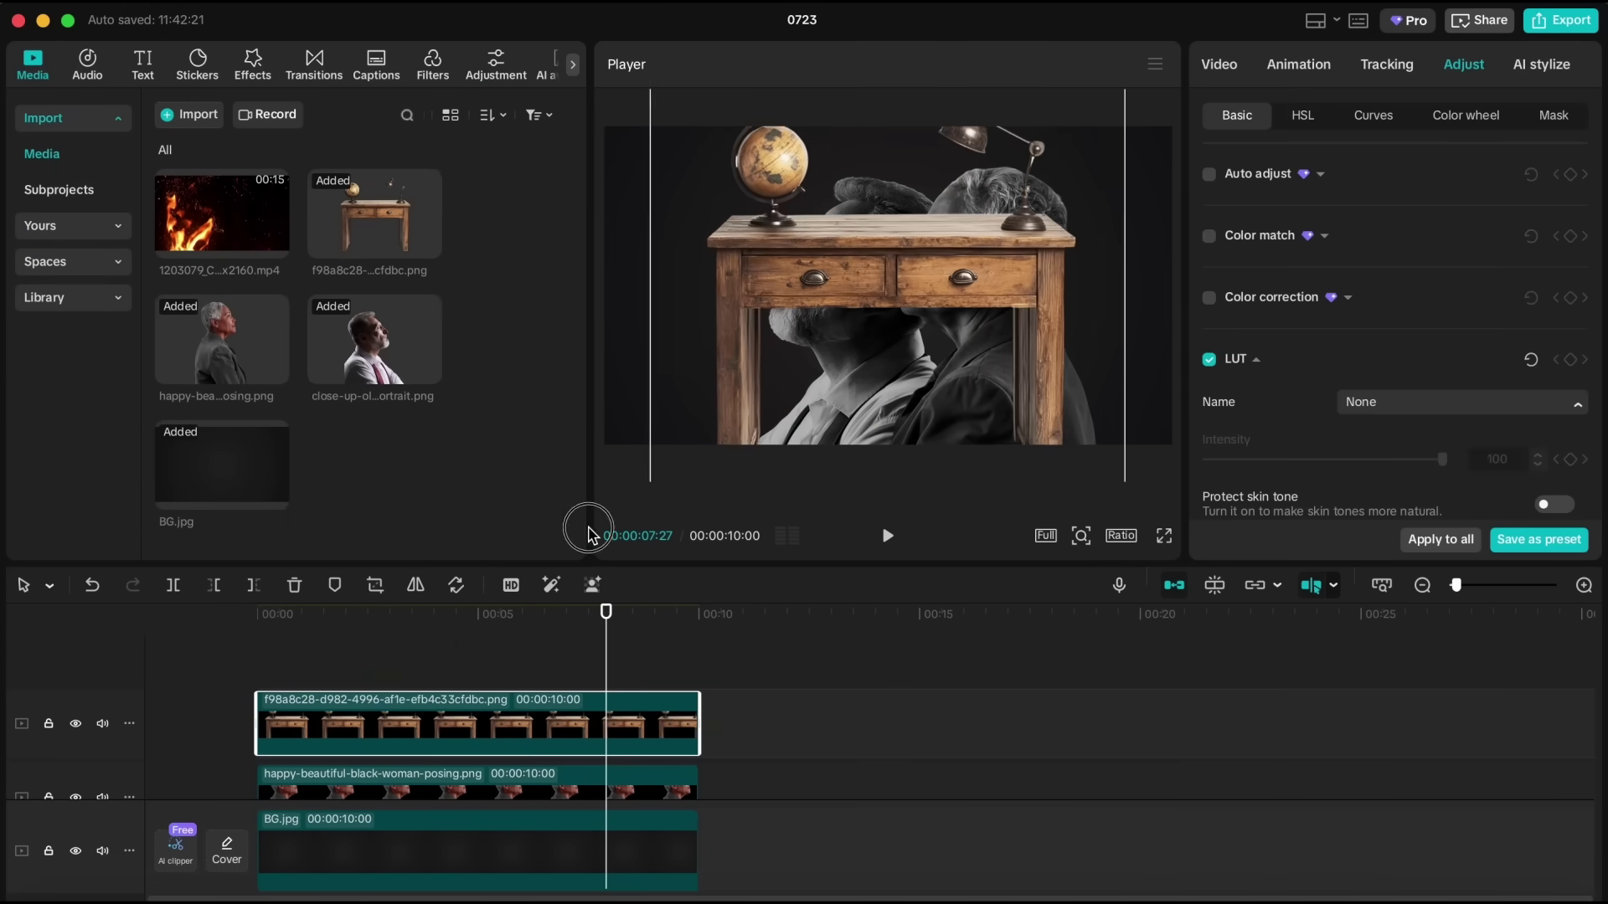
pyautogui.moveTo(767, 309); pyautogui.dragTo(768, 345)
pyautogui.click(1219, 64)
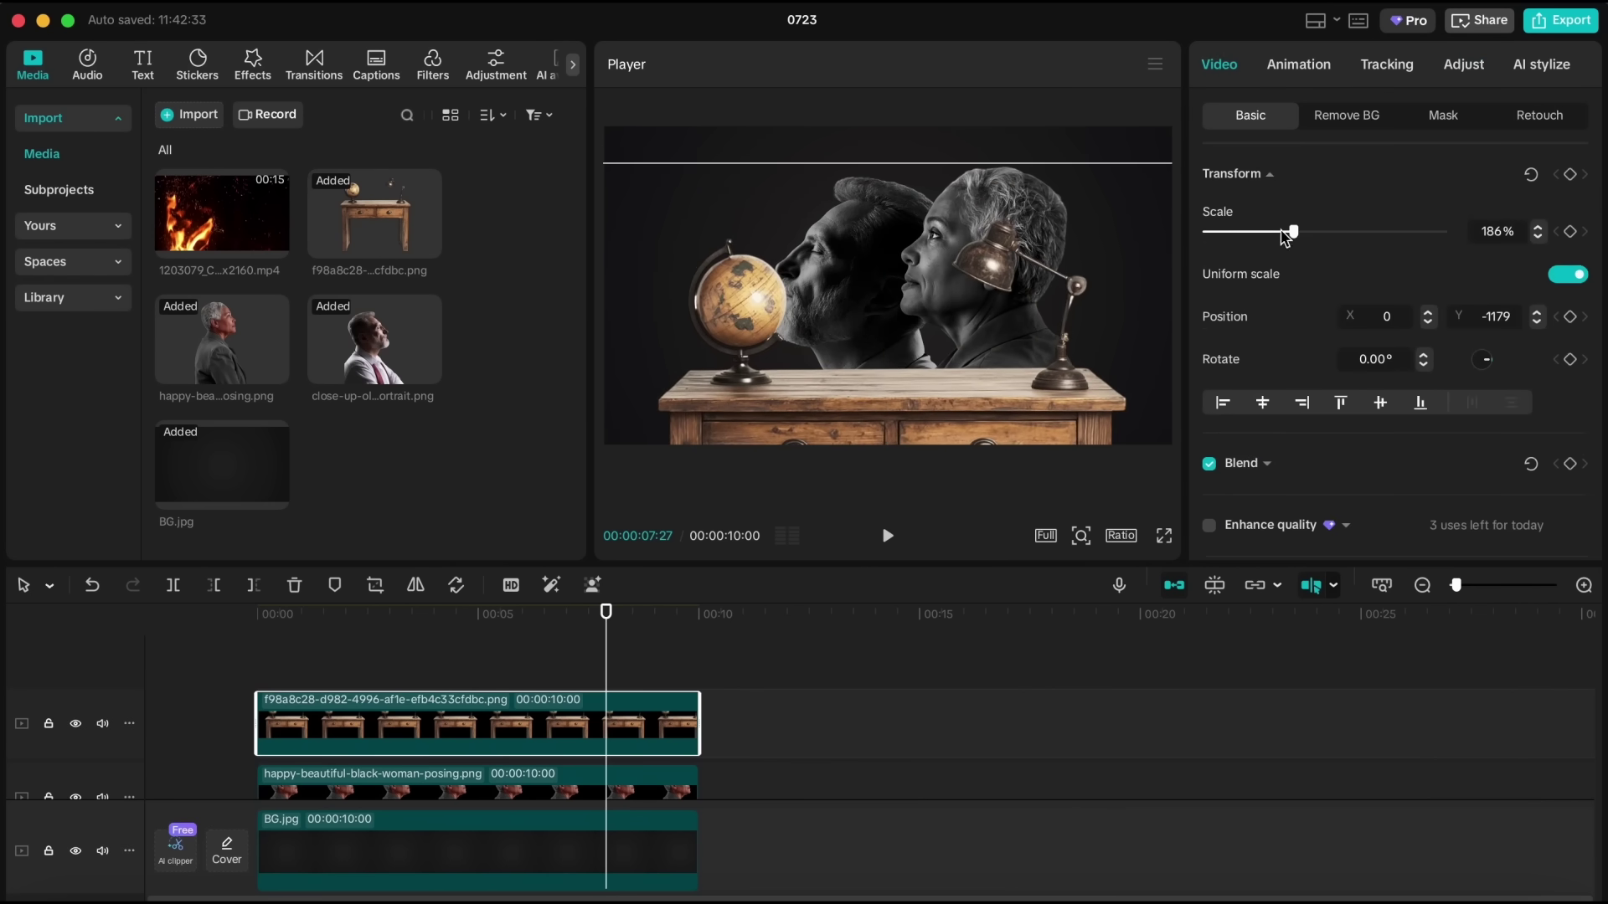
pyautogui.moveTo(1285, 231)
pyautogui.mouseDown()
pyautogui.moveTo(1298, 230)
pyautogui.moveTo(1281, 231)
pyautogui.mouseUp()
pyautogui.moveTo(972, 384); pyautogui.dragTo(975, 388)
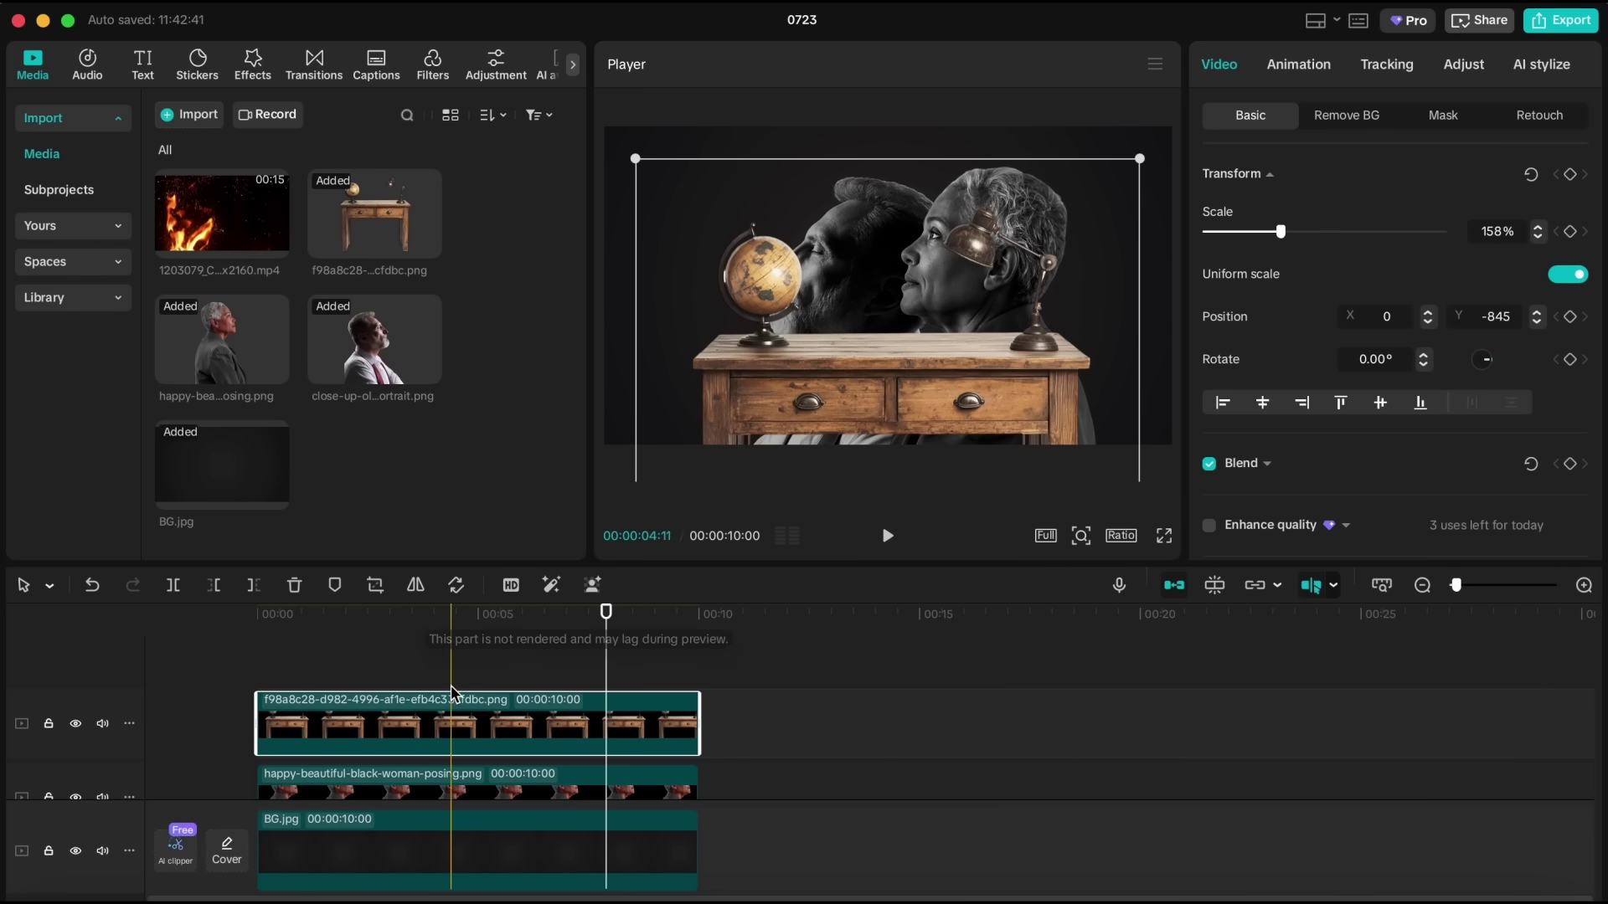
# Step: Keyframe the desk from the clip start to six seconds, enlarging it past 269% and lowering it, then preview
pyautogui.moveTo(523, 630); pyautogui.dragTo(251, 655)
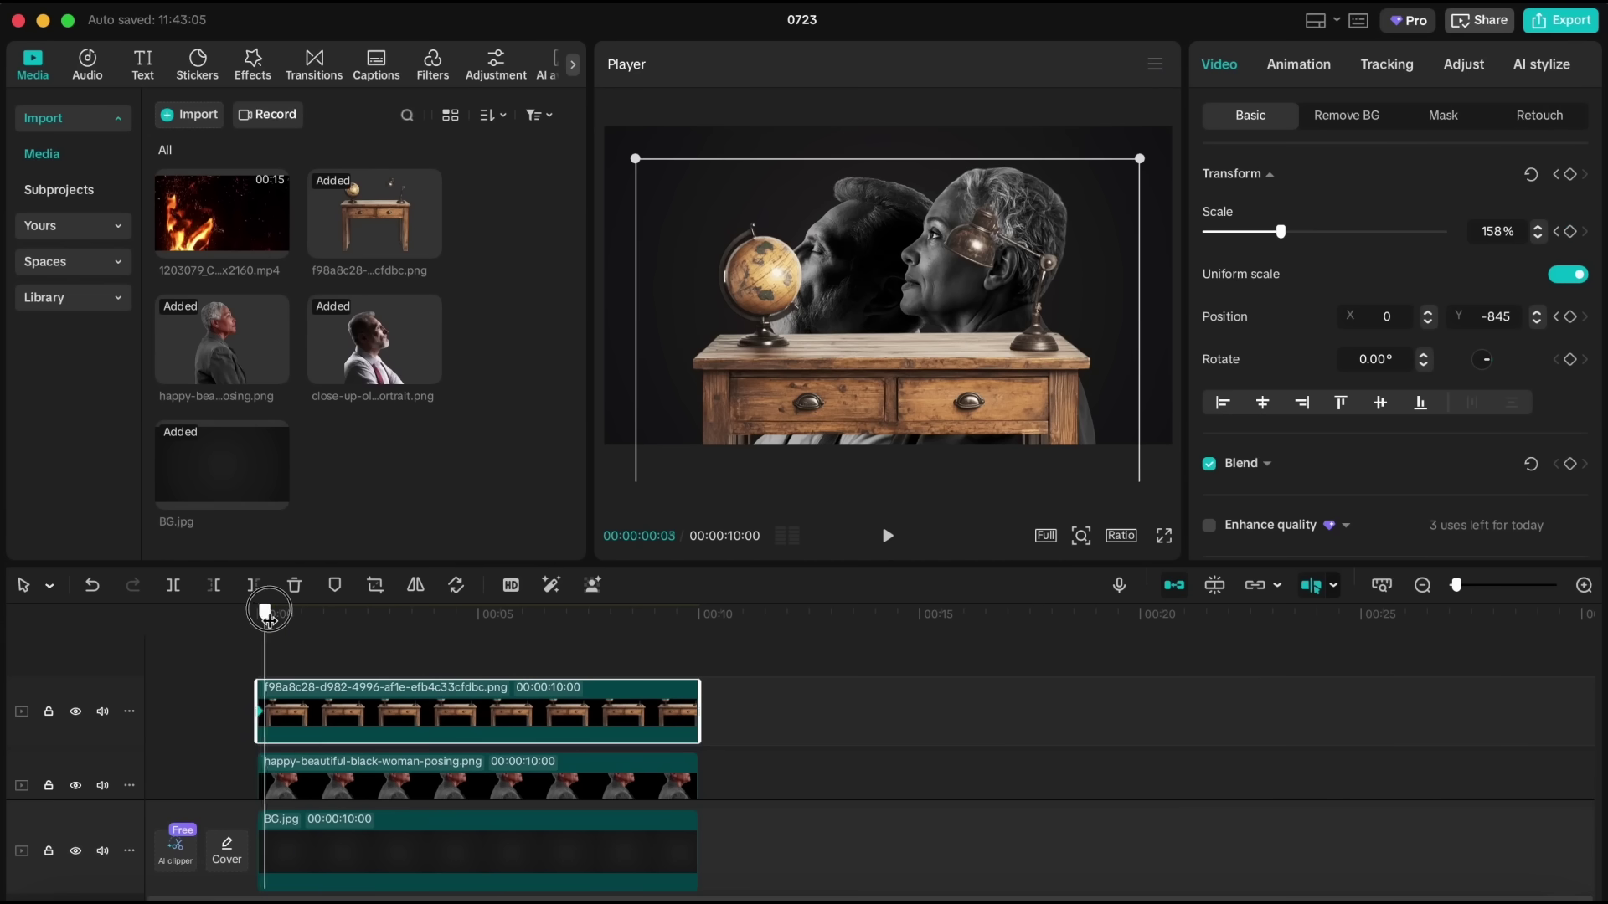
pyautogui.moveTo(267, 618); pyautogui.dragTo(530, 680)
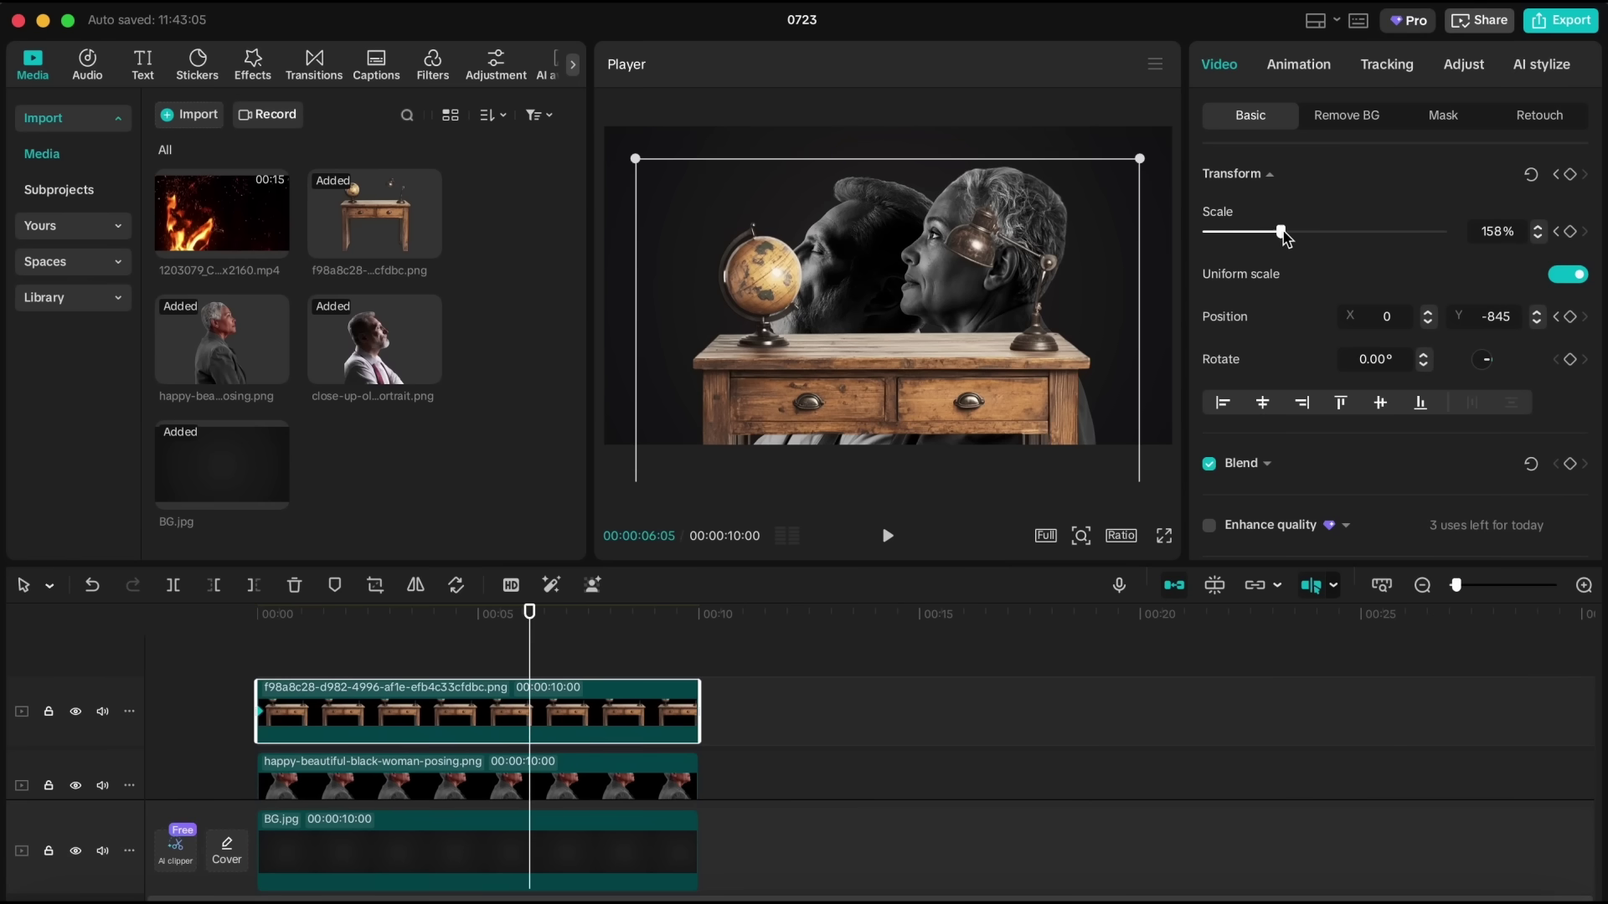
pyautogui.moveTo(1284, 237); pyautogui.dragTo(1314, 236)
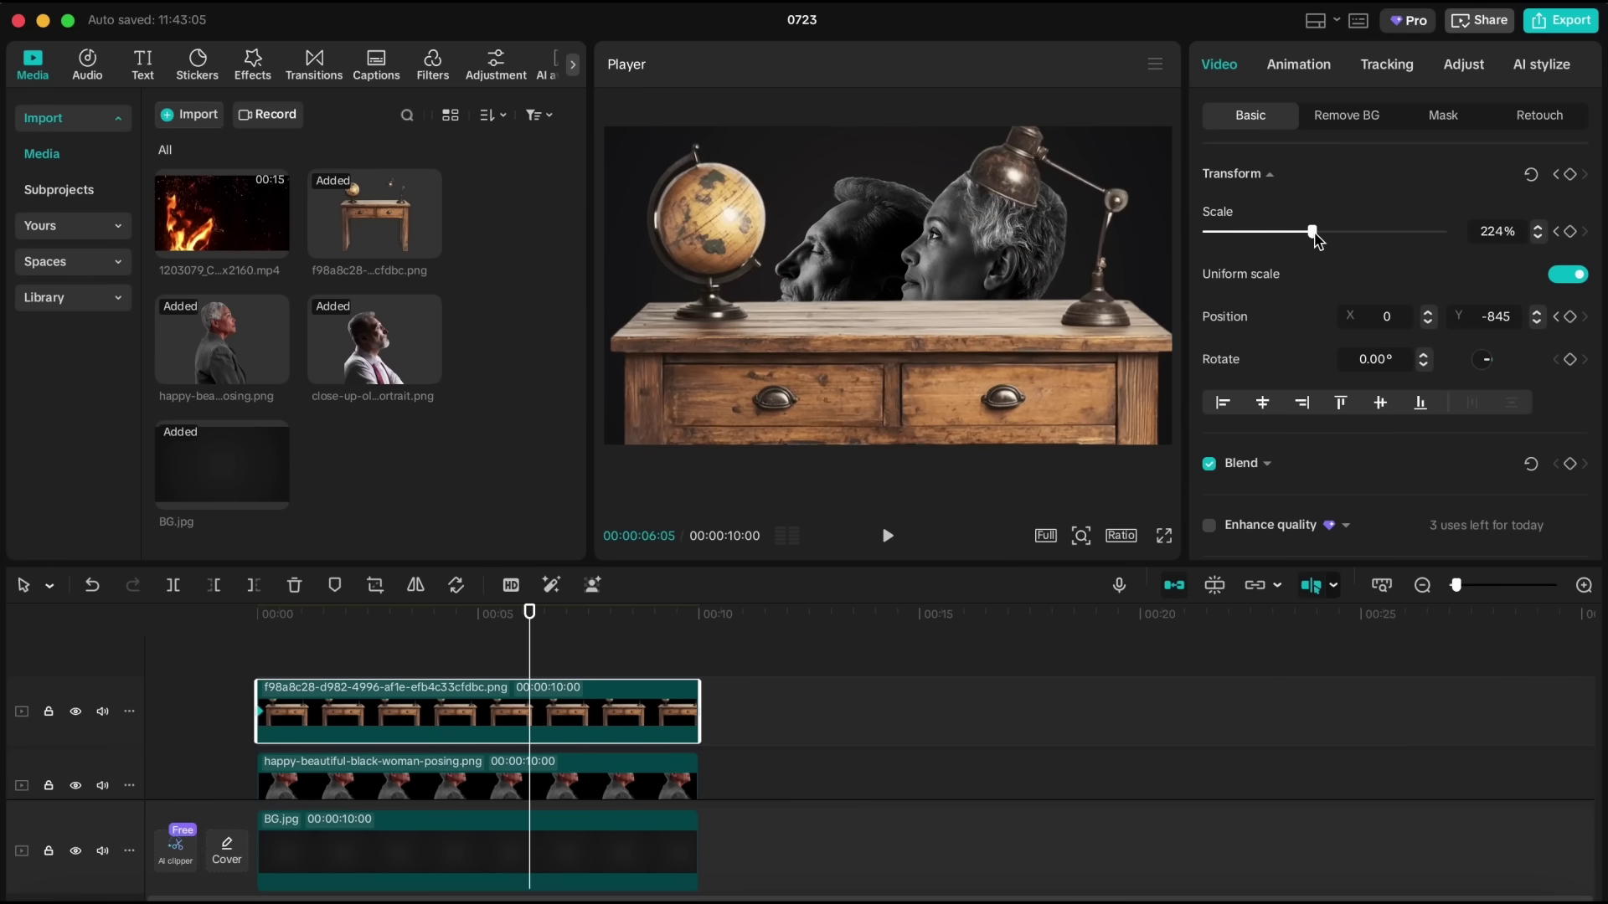
pyautogui.moveTo(1016, 314); pyautogui.dragTo(1013, 425)
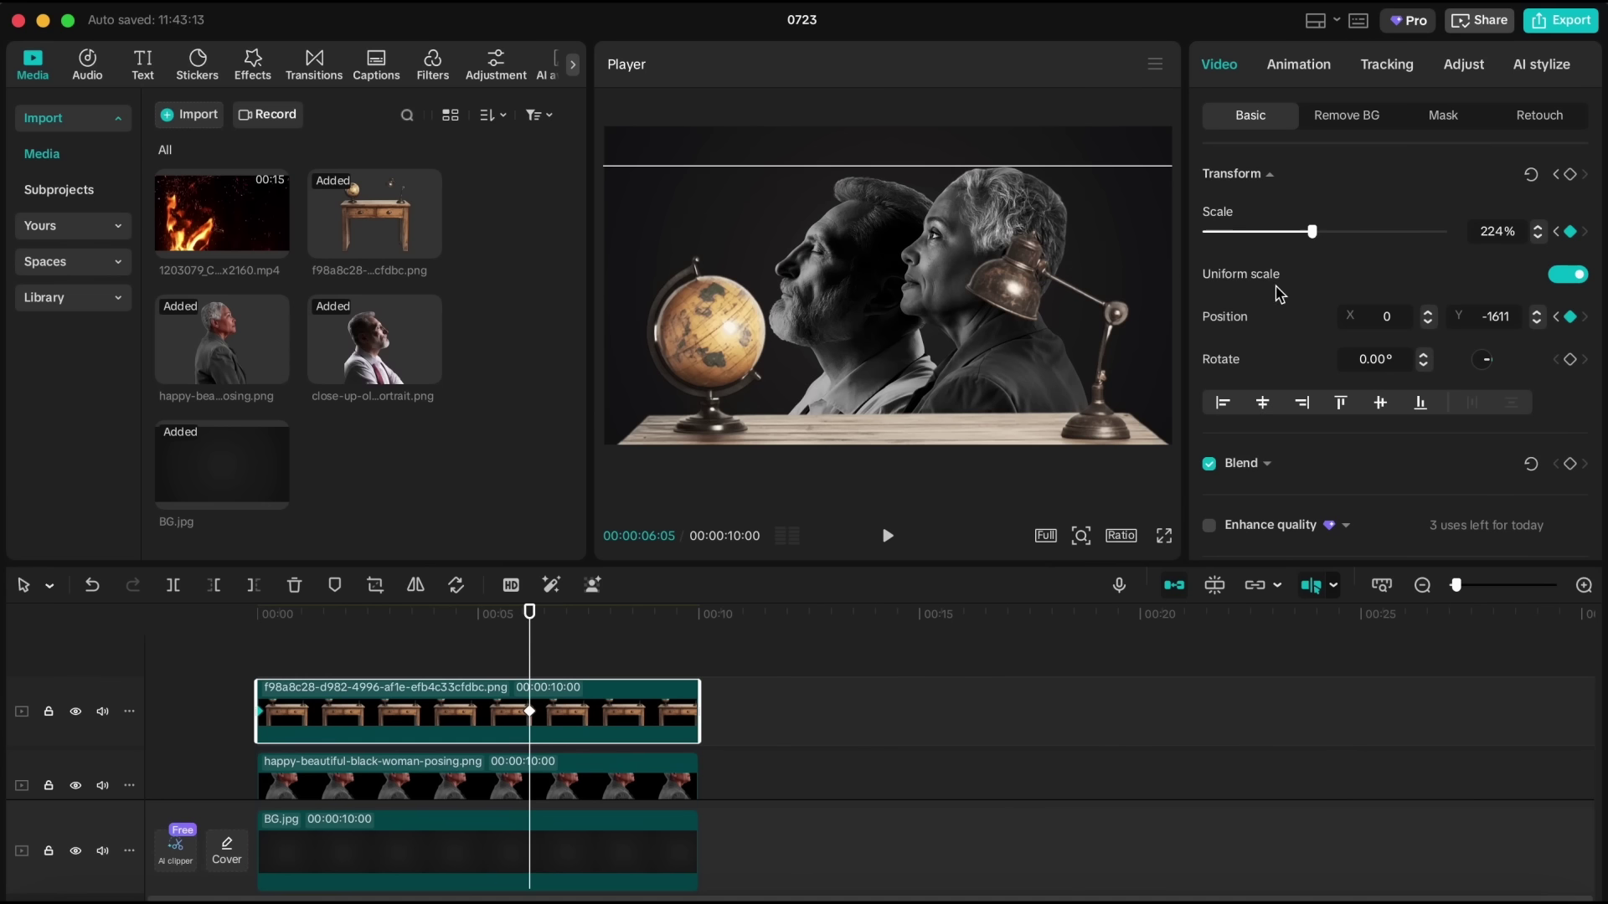
pyautogui.moveTo(1313, 232); pyautogui.dragTo(1334, 232)
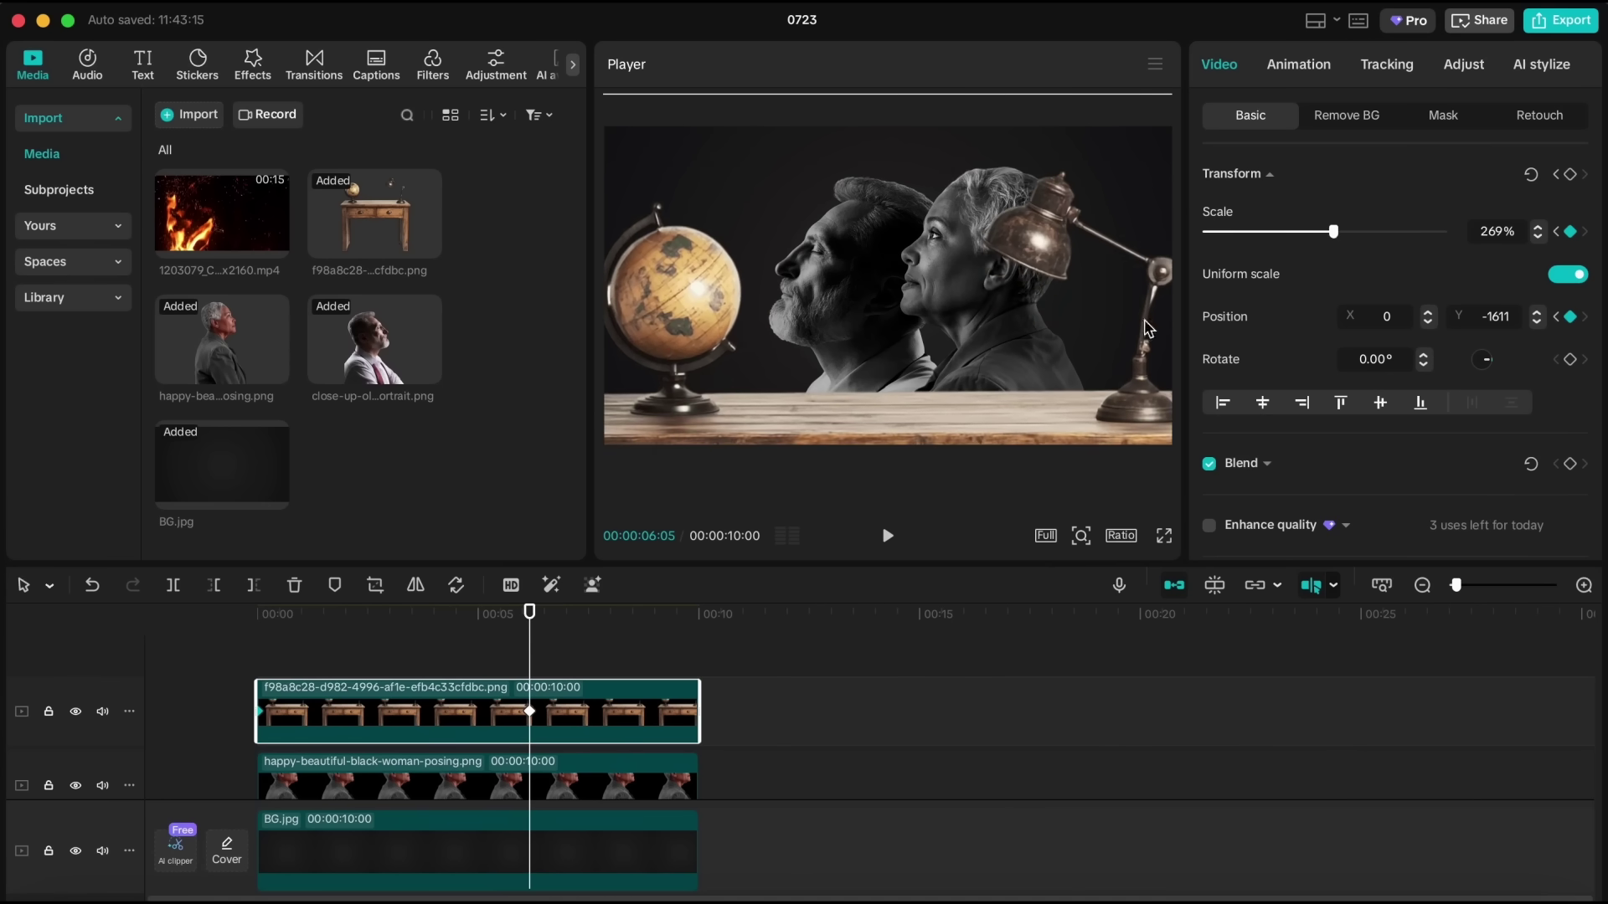
pyautogui.moveTo(1054, 408); pyautogui.dragTo(1047, 438)
pyautogui.moveTo(1334, 232); pyautogui.dragTo(1408, 235)
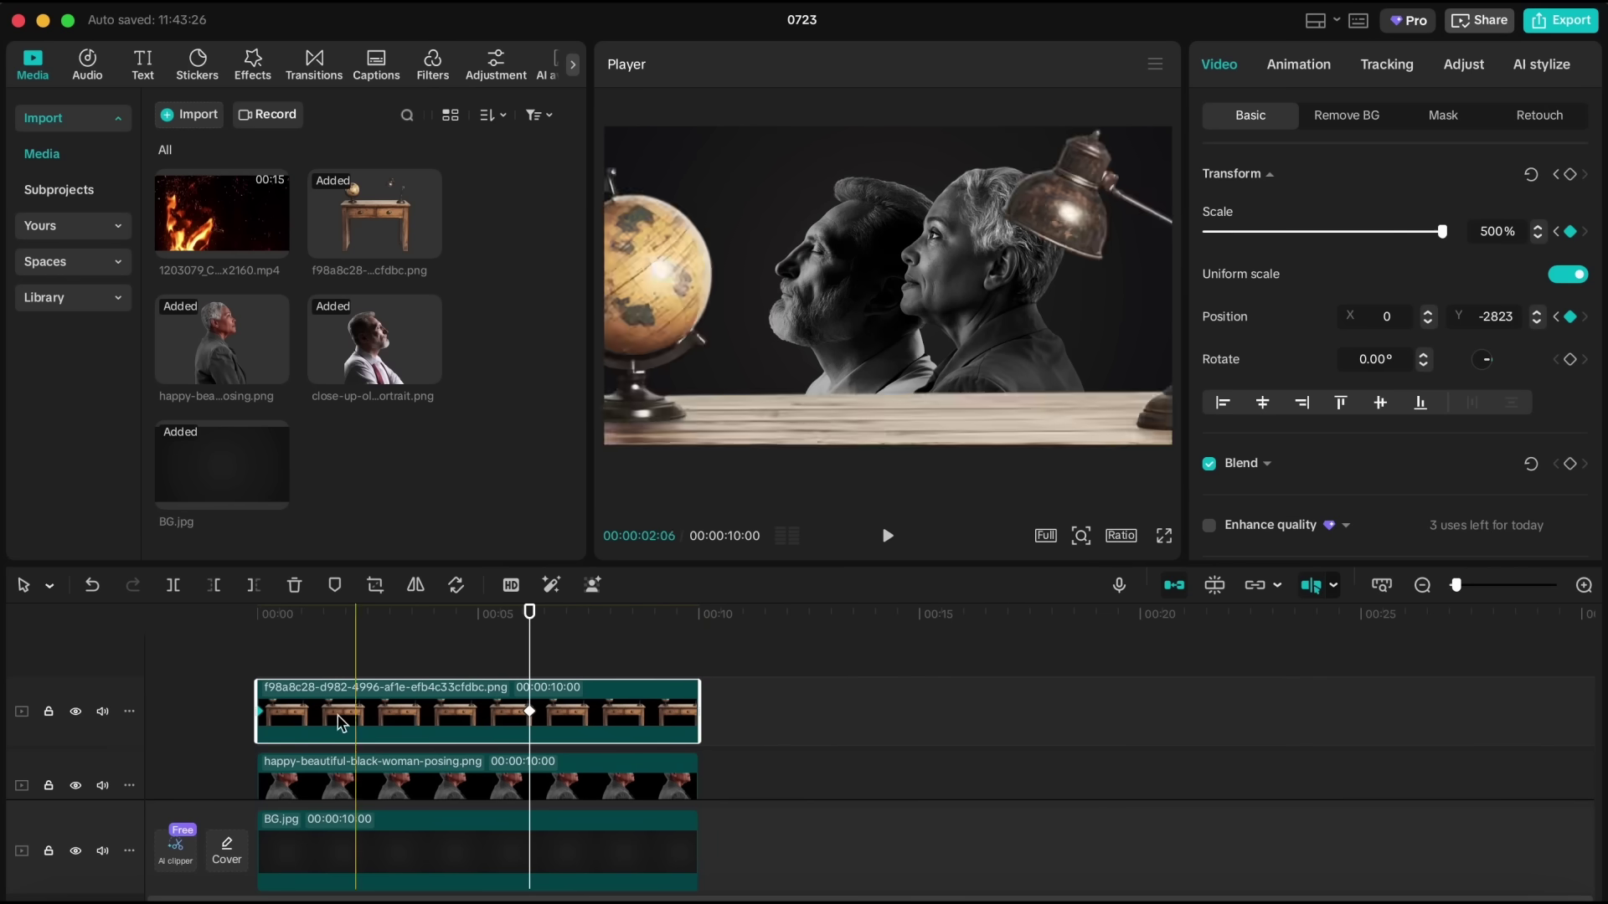
pyautogui.click(193, 624)
pyautogui.press('space')
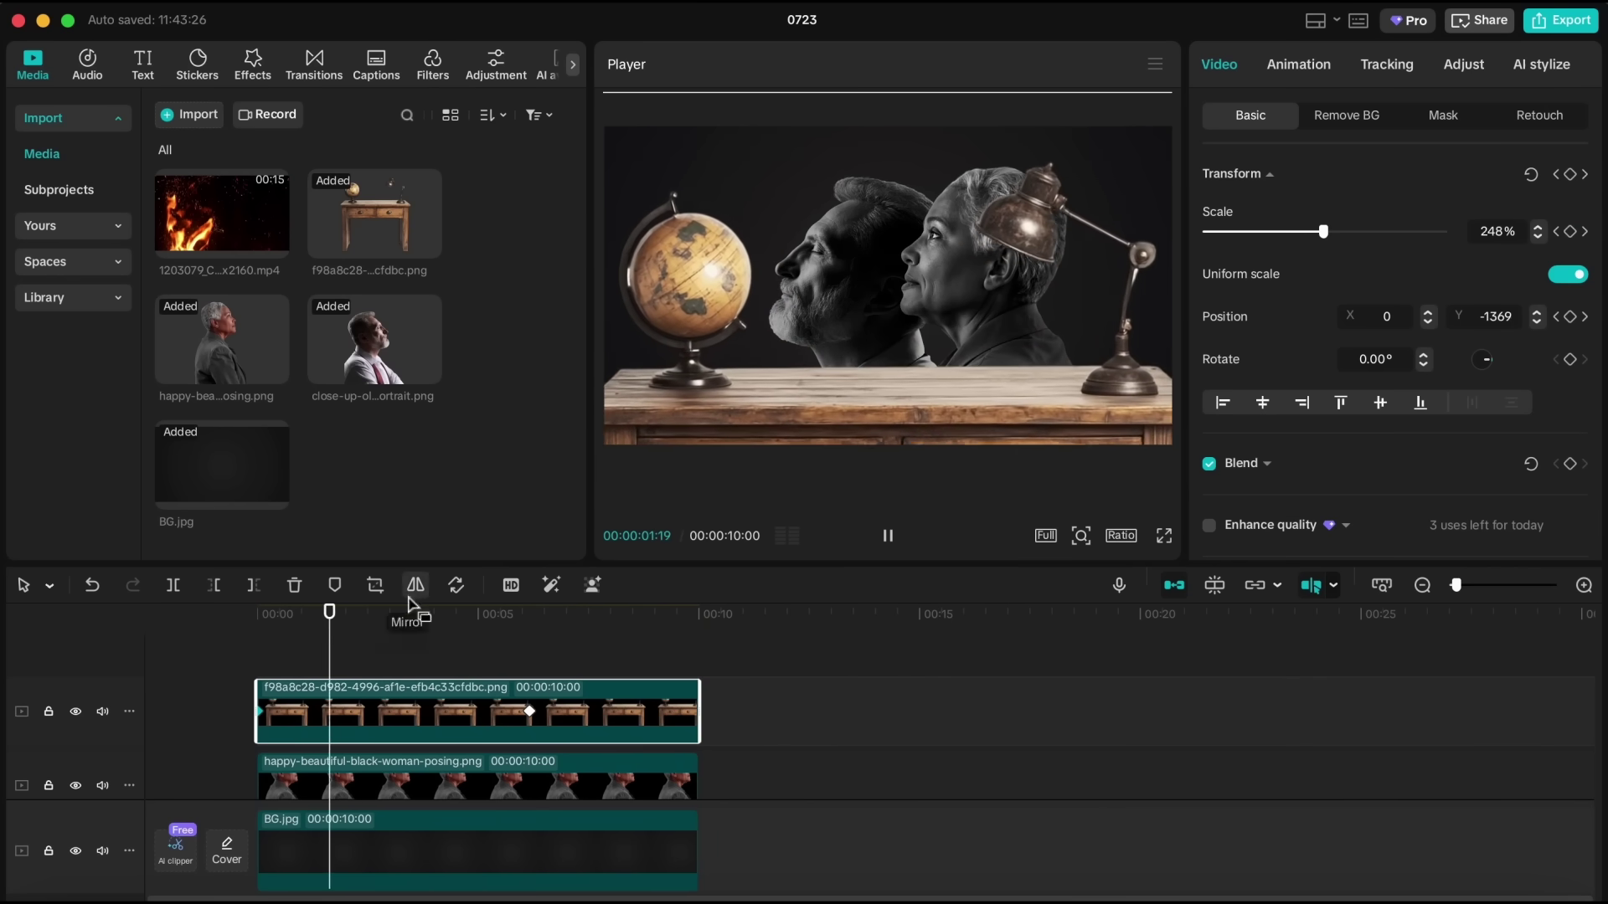
# Step: Show the desk clip's animation curves and apply Cubic In easing to its scale
pyautogui.rightClick(436, 723)
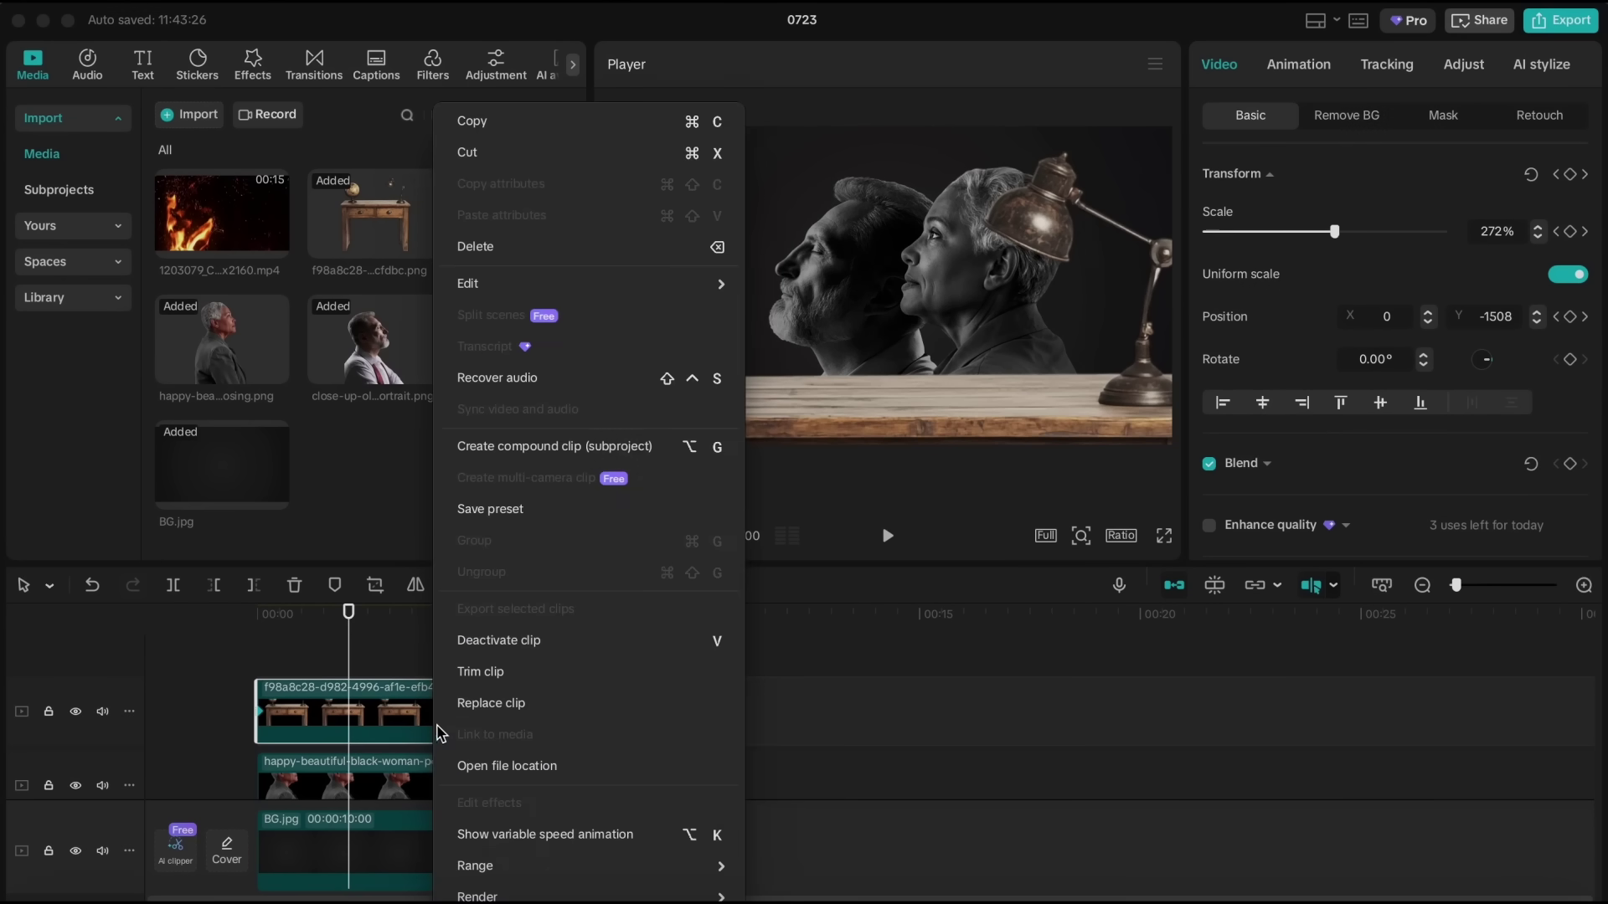
pyautogui.click(466, 833)
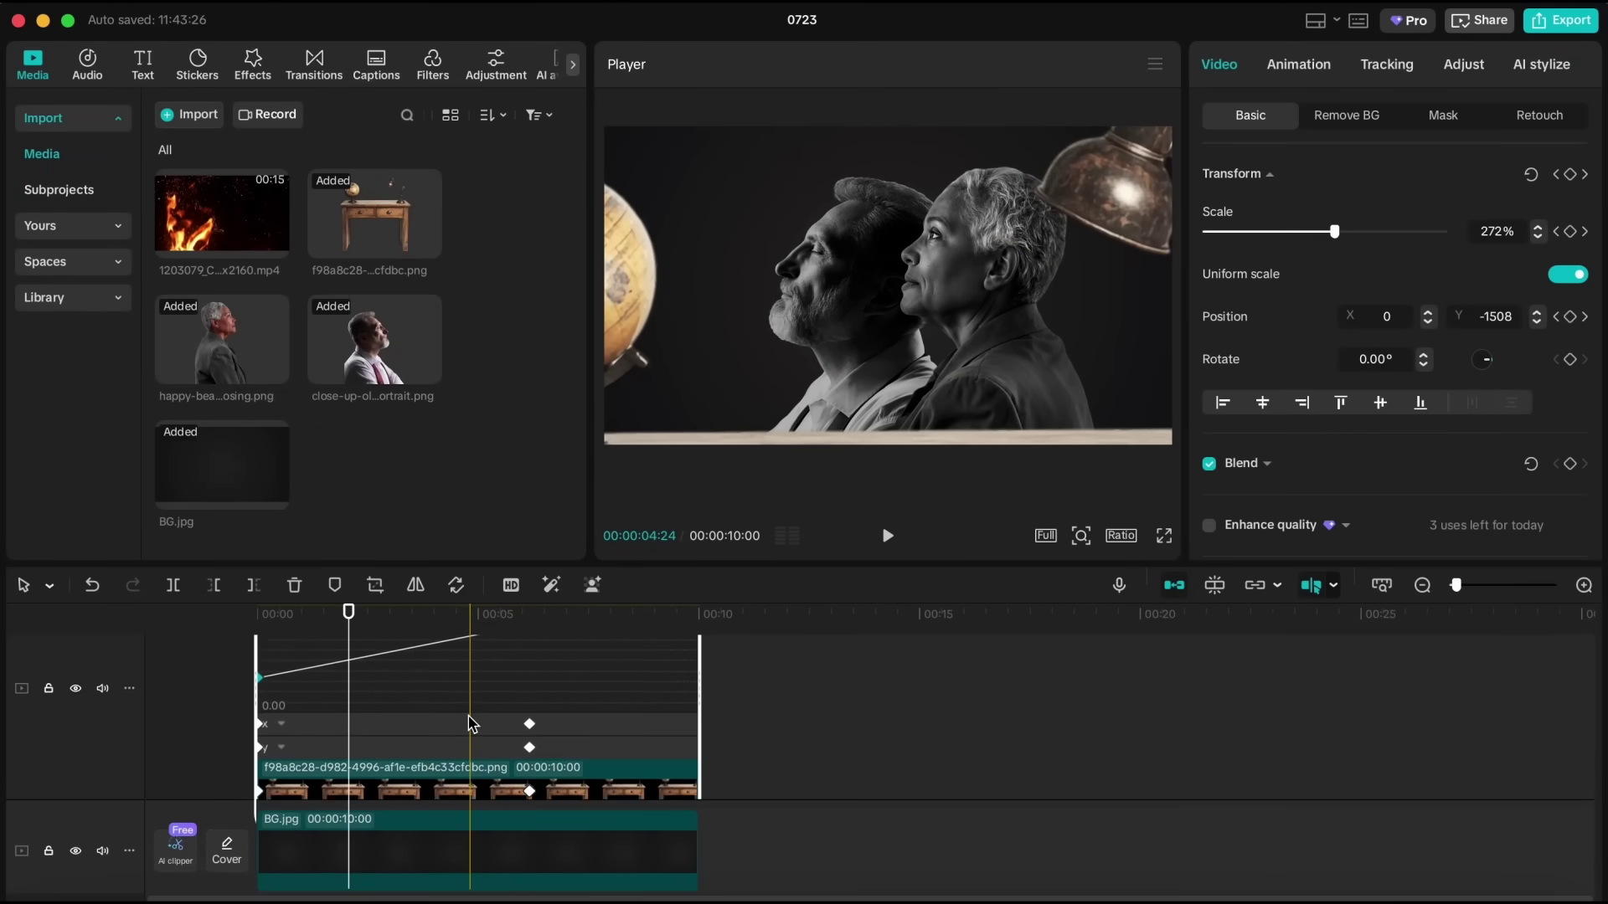
pyautogui.scroll(2, 470, 723)
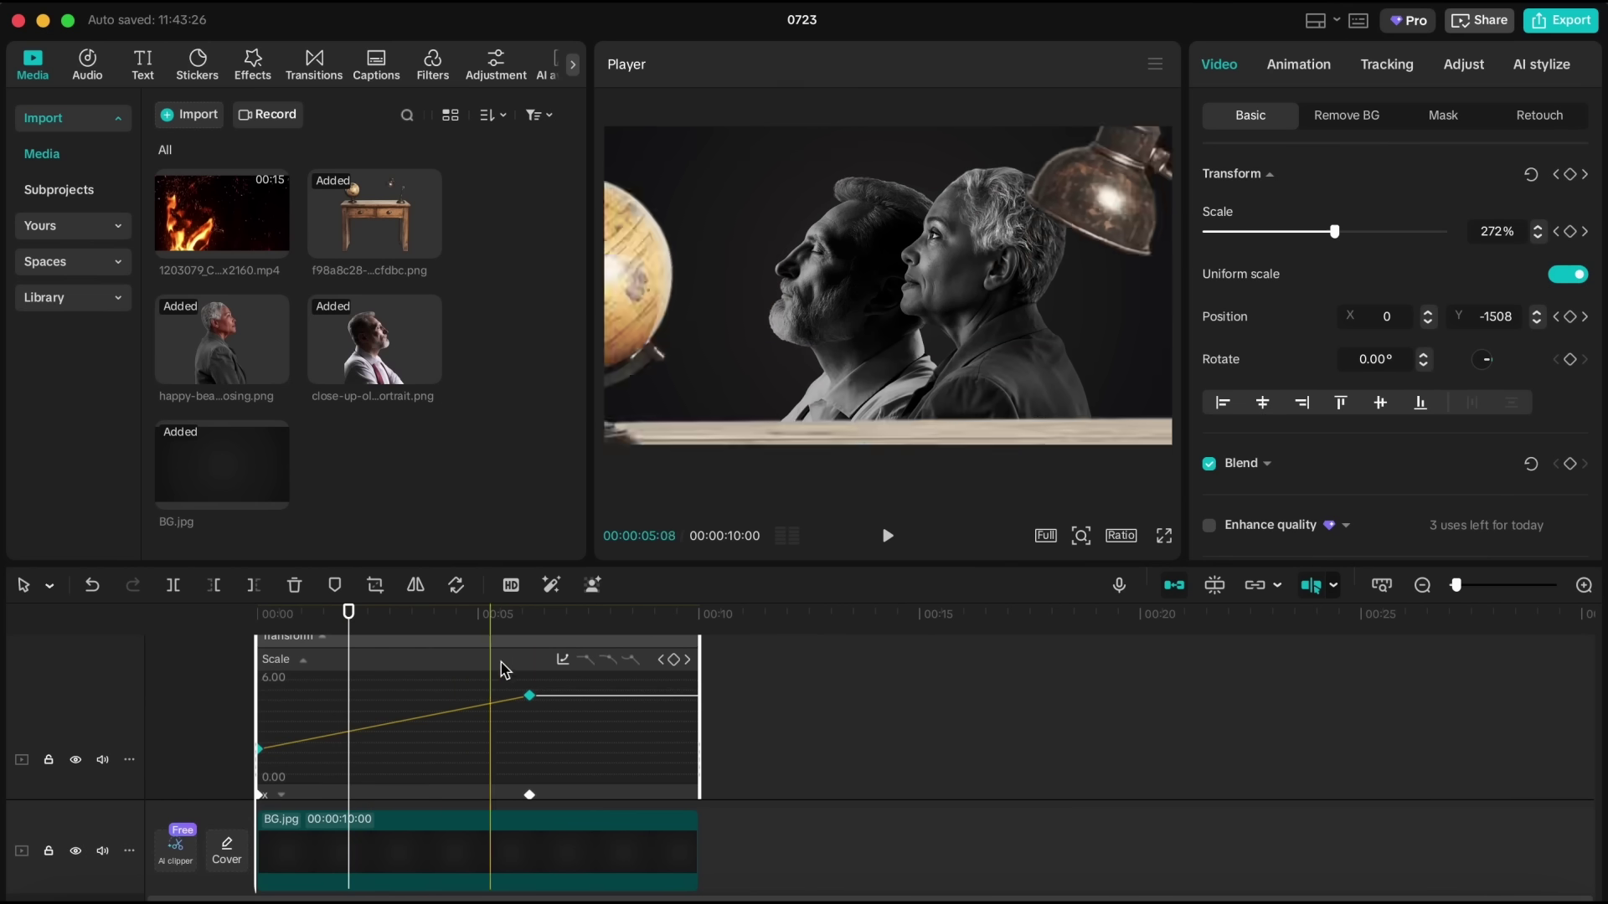
pyautogui.click(562, 659)
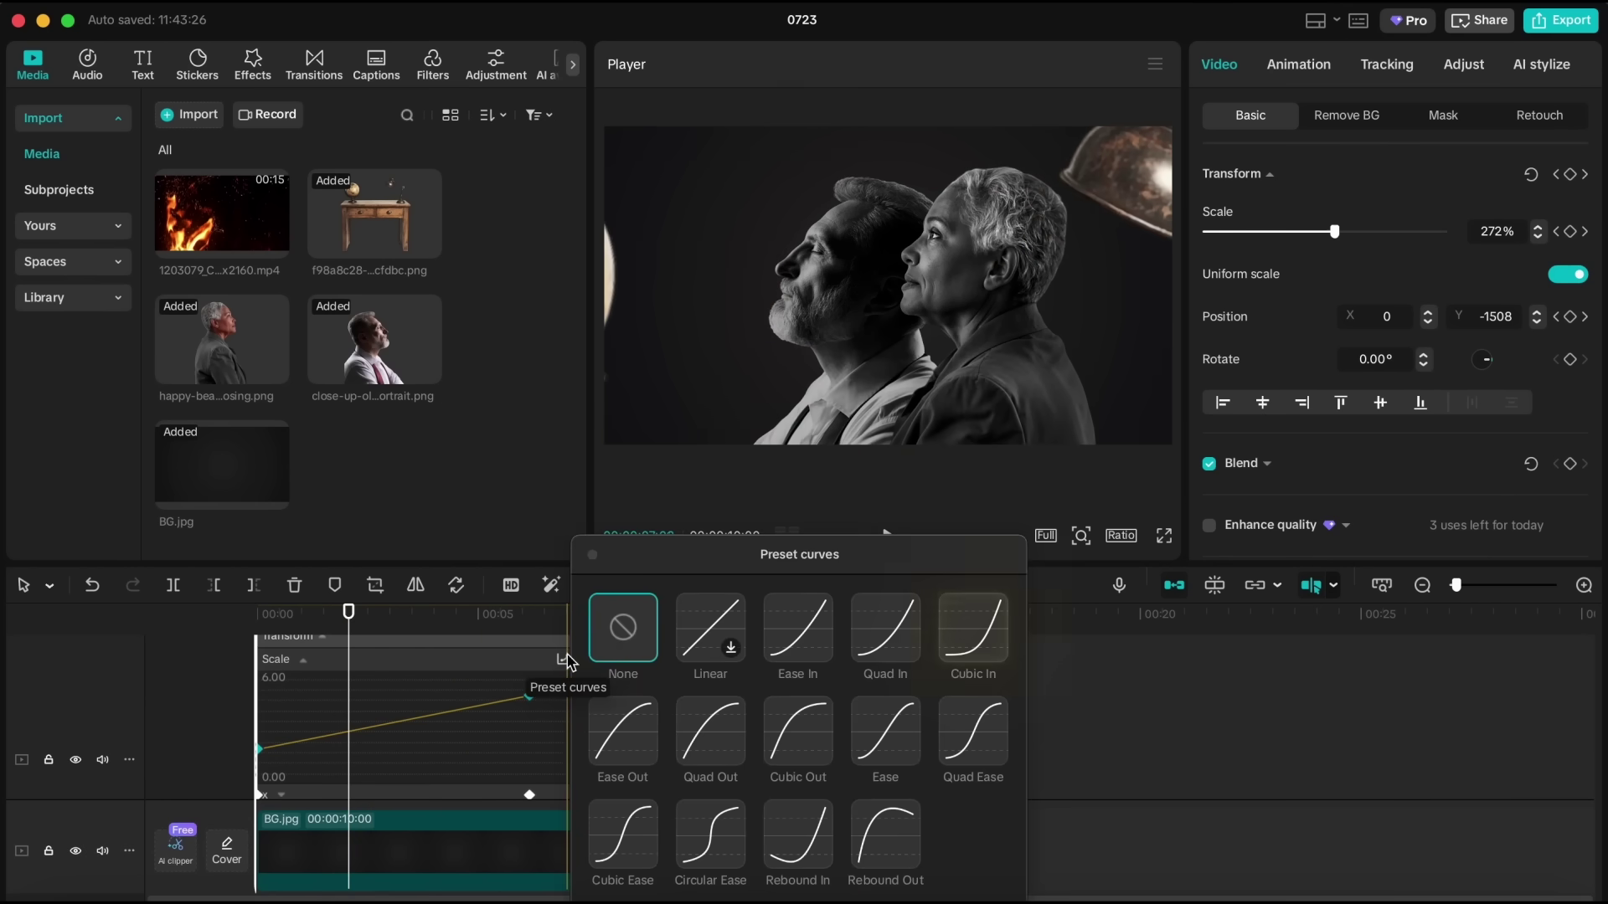
pyautogui.click(954, 651)
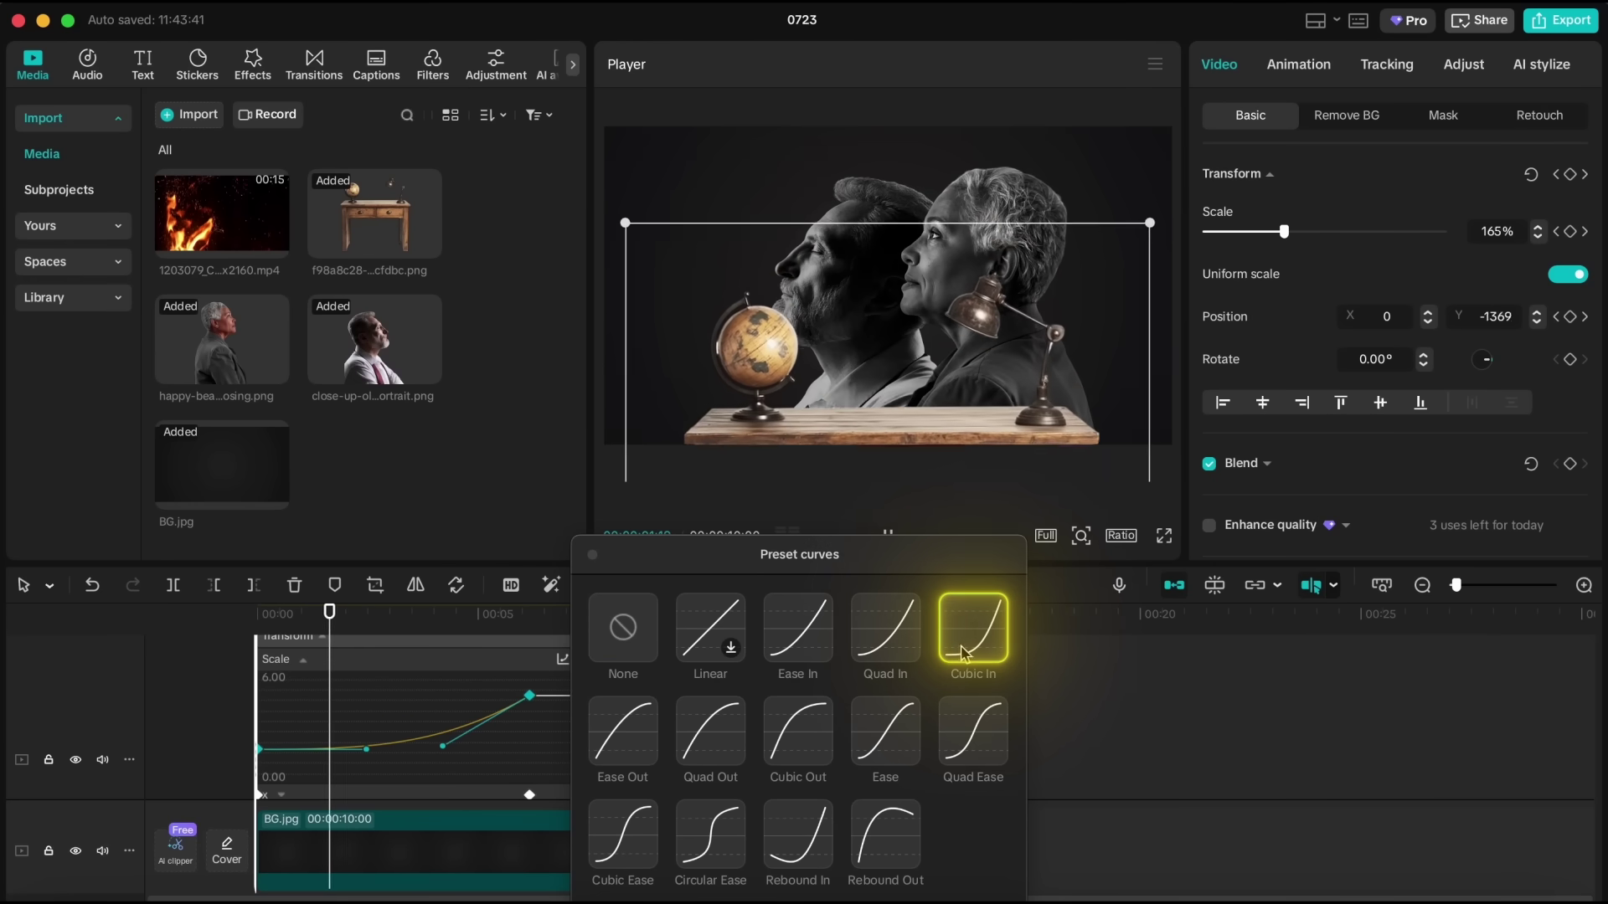
pyautogui.click(592, 555)
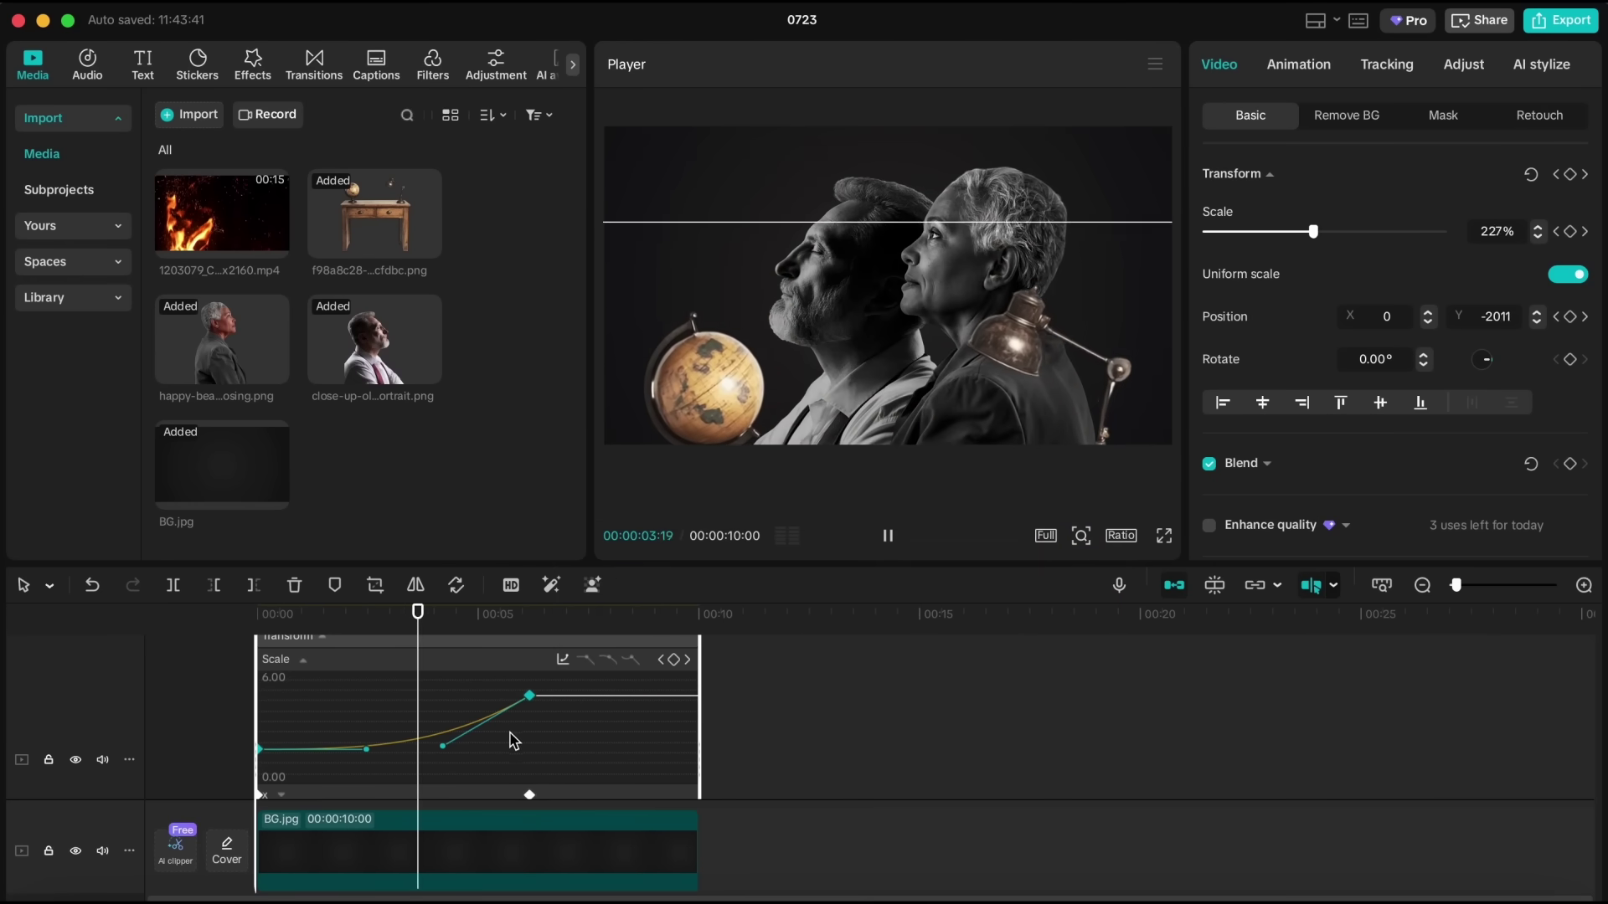
# Step: Apply Cubic In easing to the desk's vertical position curve as well
pyautogui.scroll(-3, 459, 788)
pyautogui.scroll(-3, 459, 788)
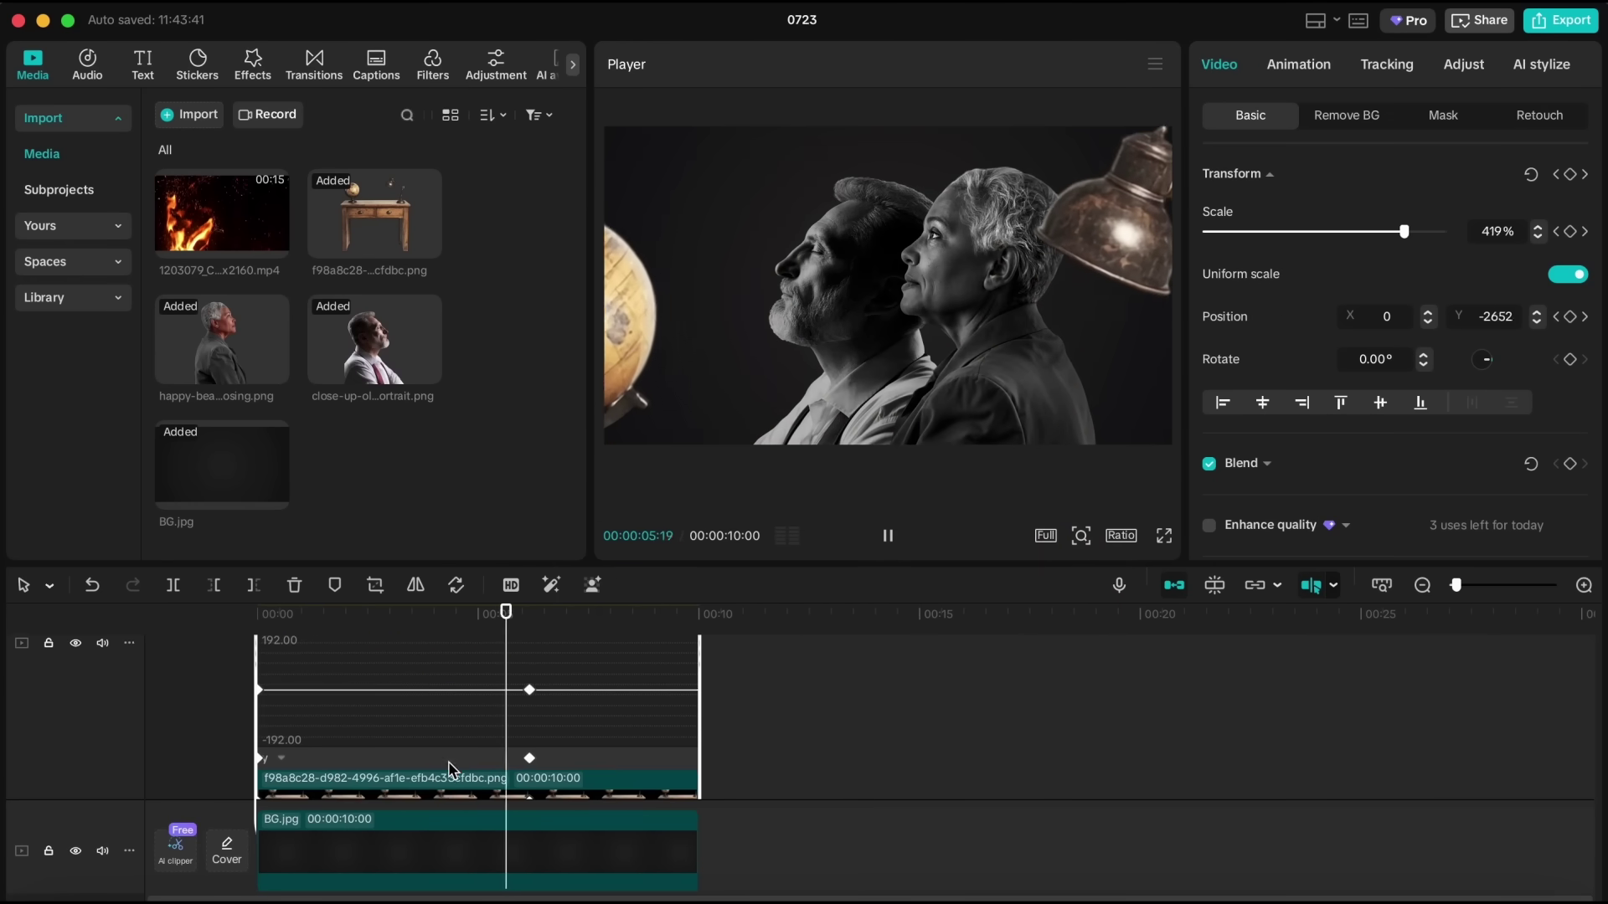
pyautogui.press('space')
pyautogui.click(503, 751)
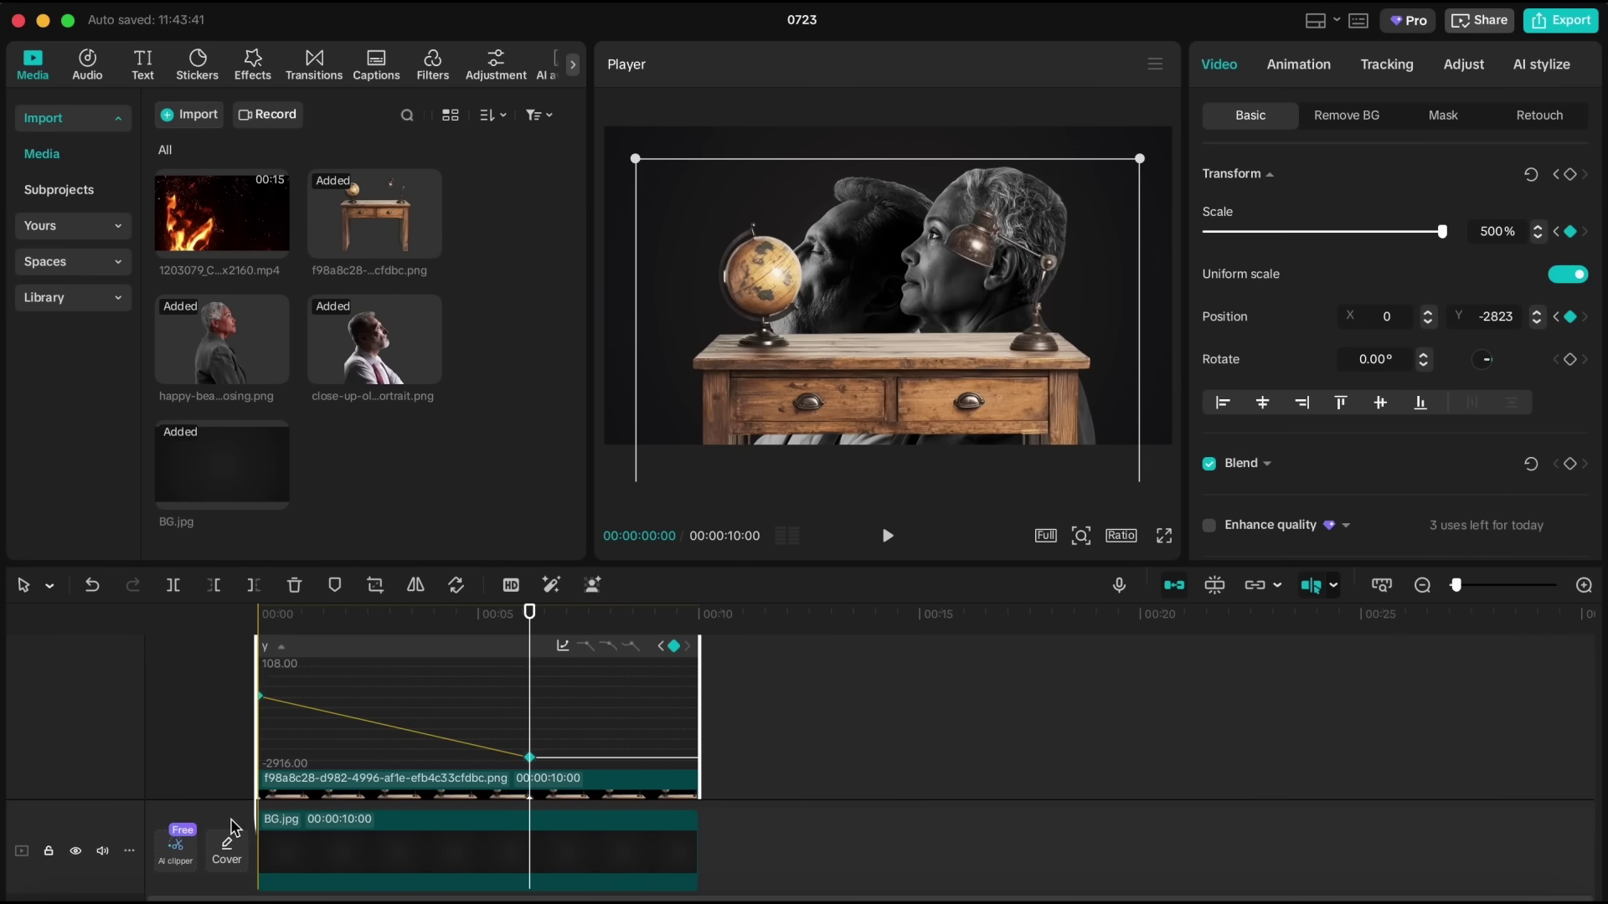
pyautogui.click(563, 645)
pyautogui.click(942, 647)
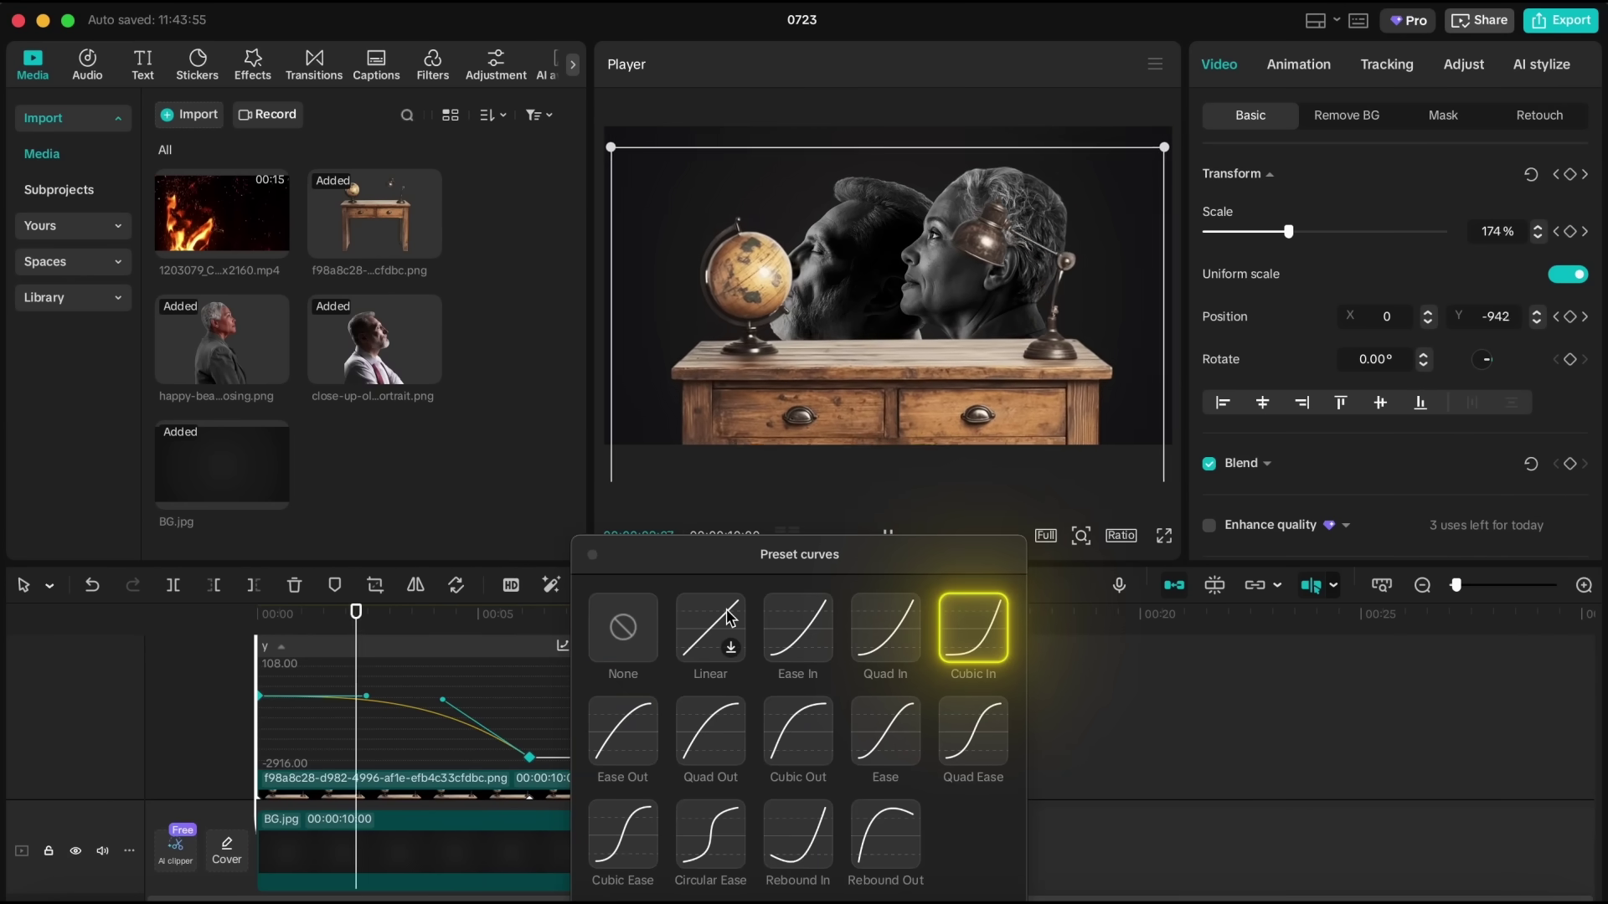
pyautogui.click(389, 681)
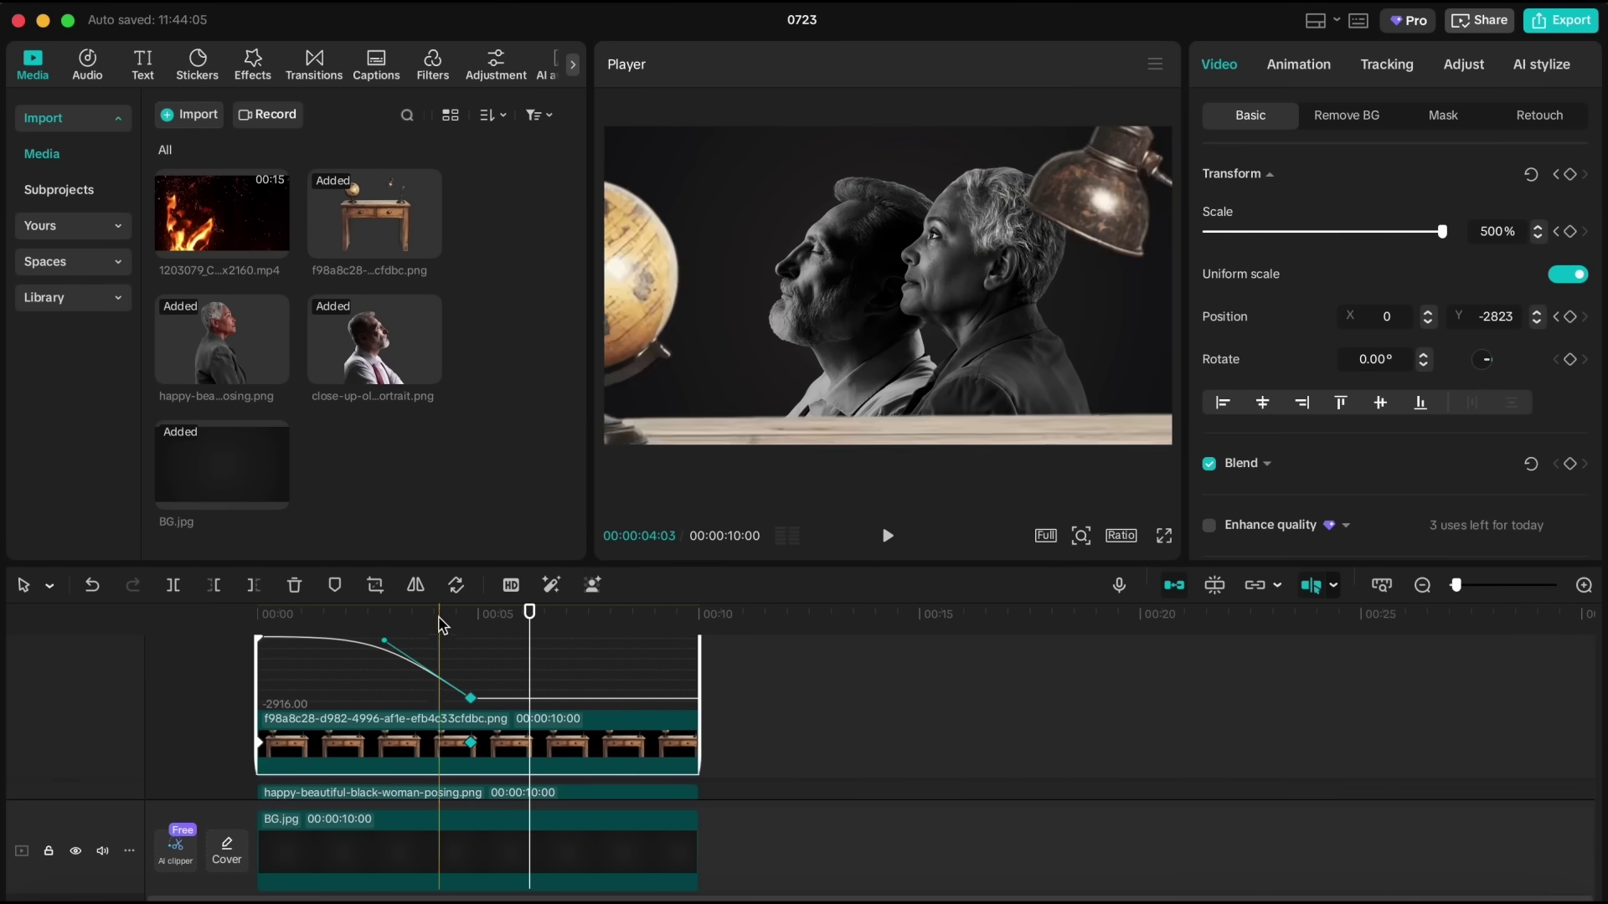
pyautogui.scroll(-5, 389, 681)
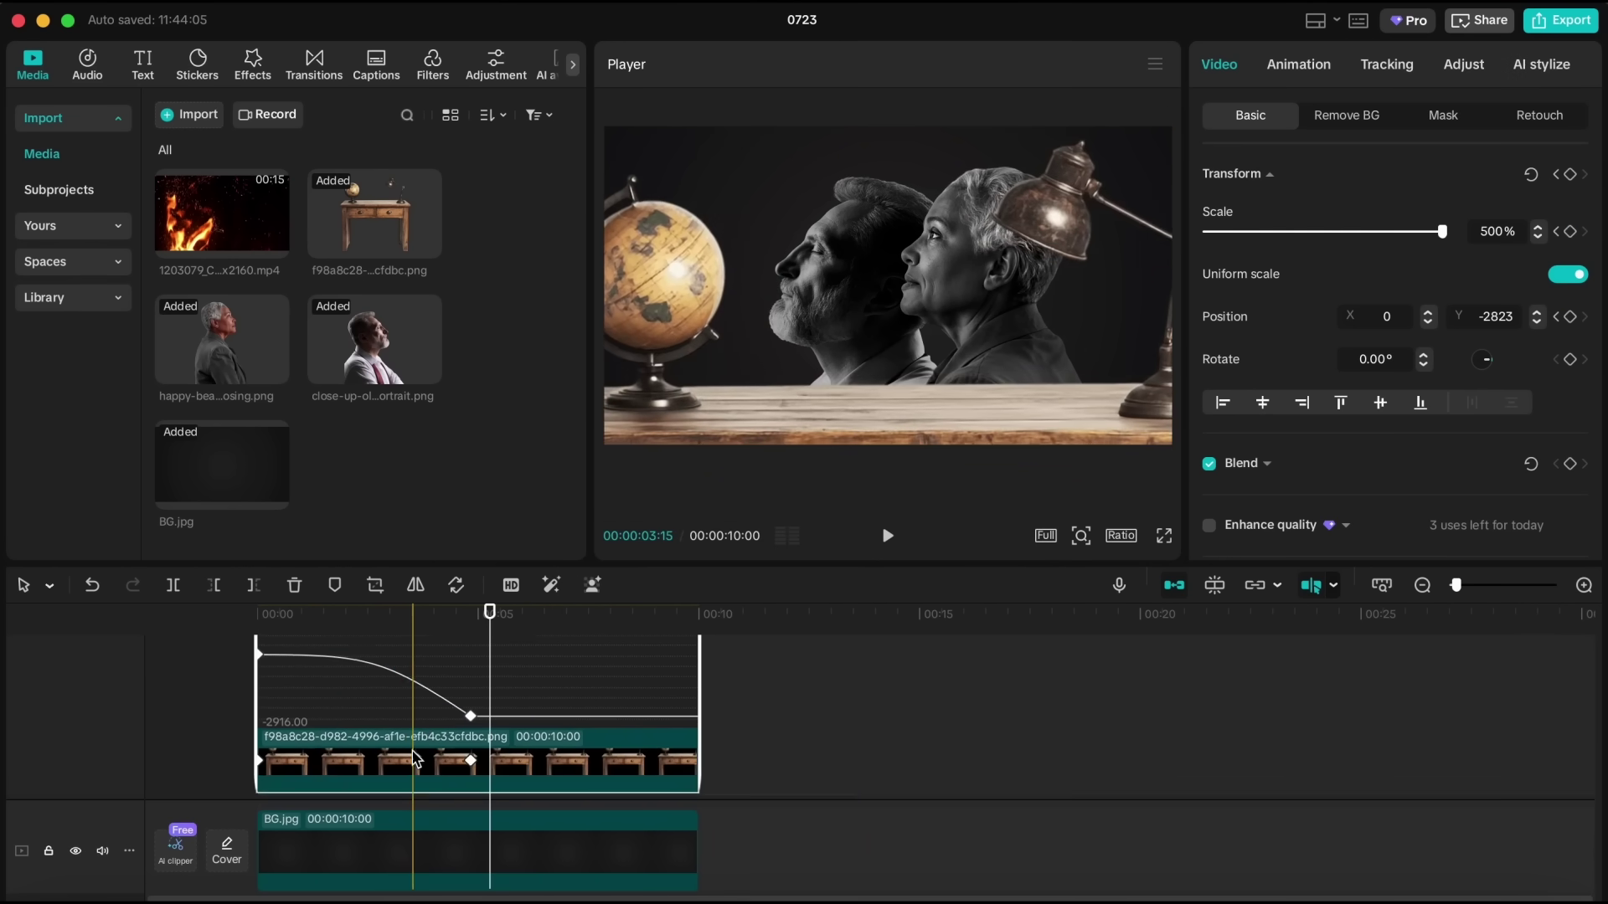
# Step: Keyframe the woman portrait's opacity from 0% at the start to 100% at 1:23
pyautogui.click(285, 708)
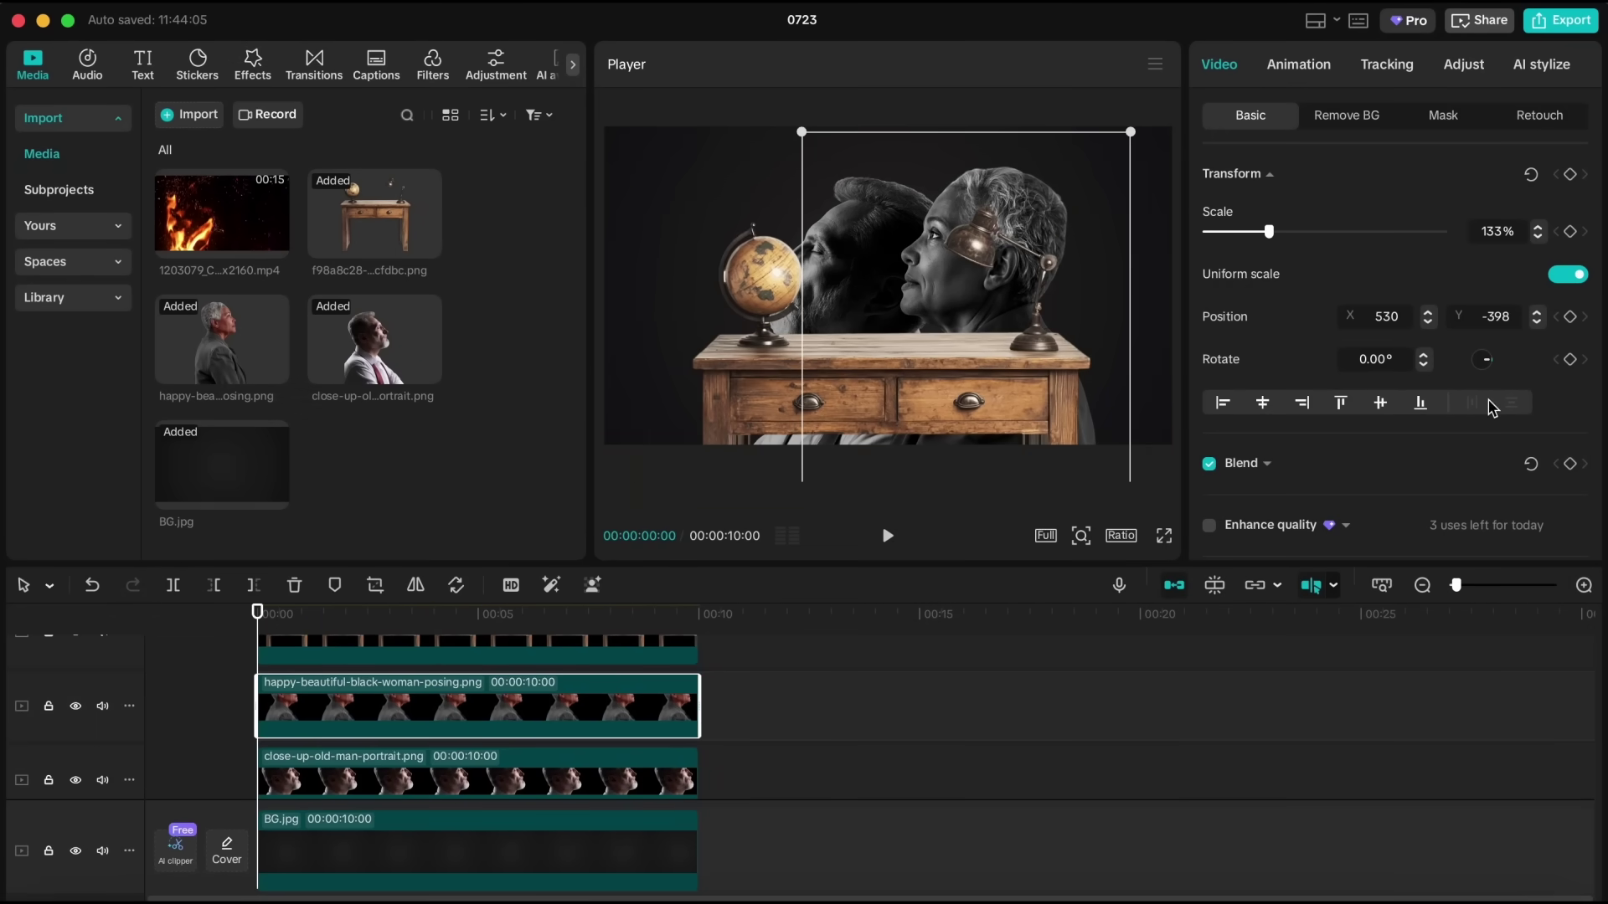
pyautogui.scroll(-4, 1501, 406)
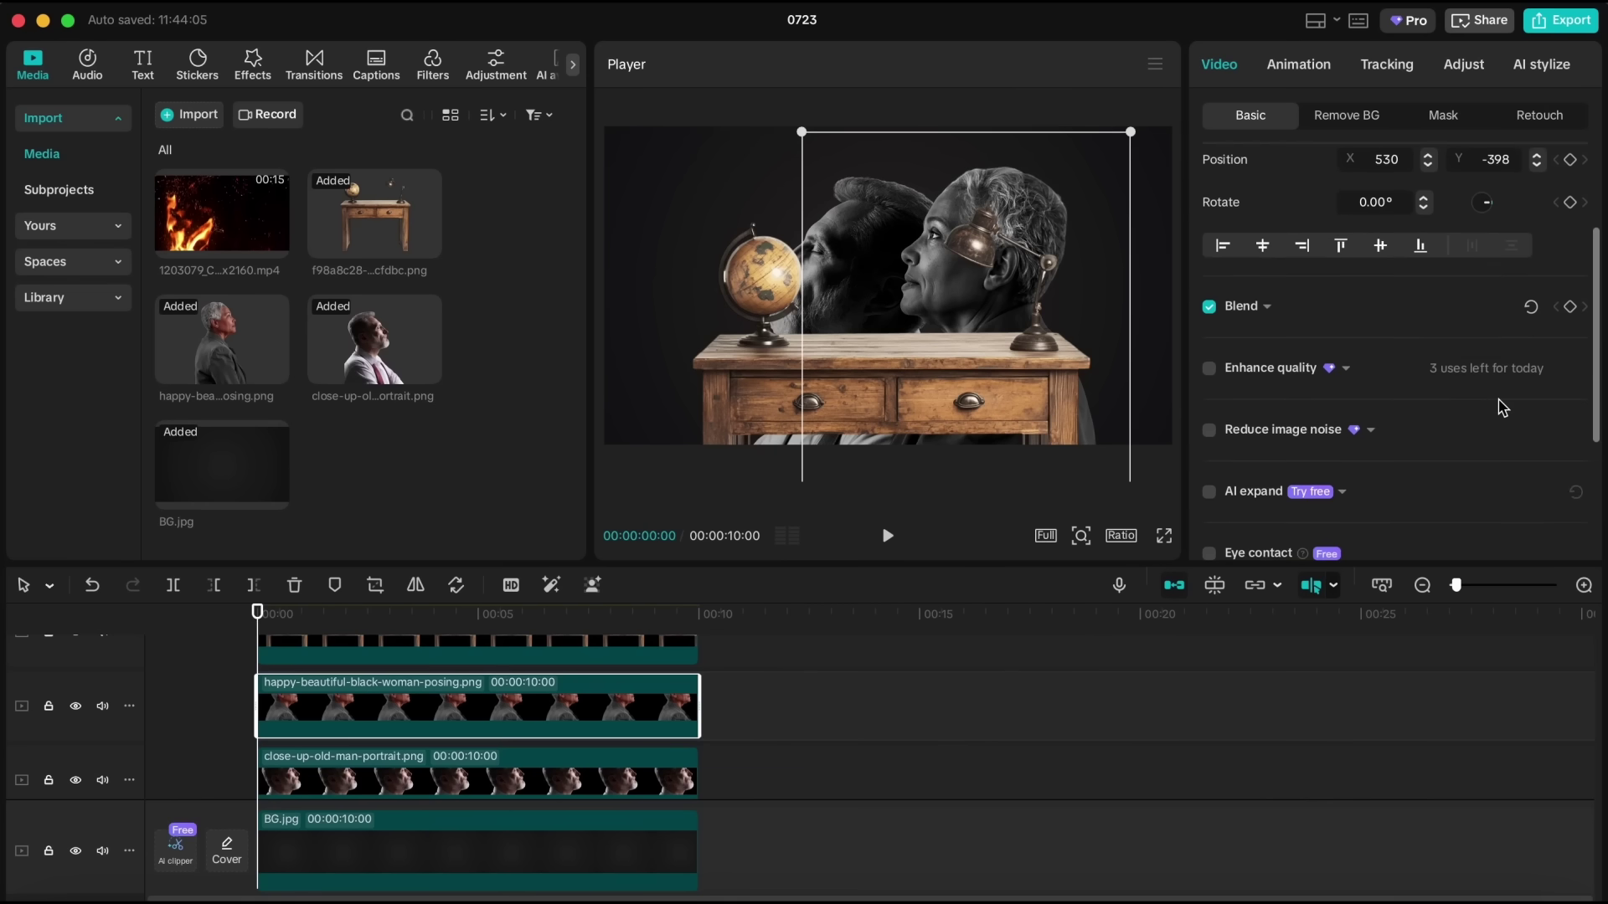
pyautogui.click(1269, 309)
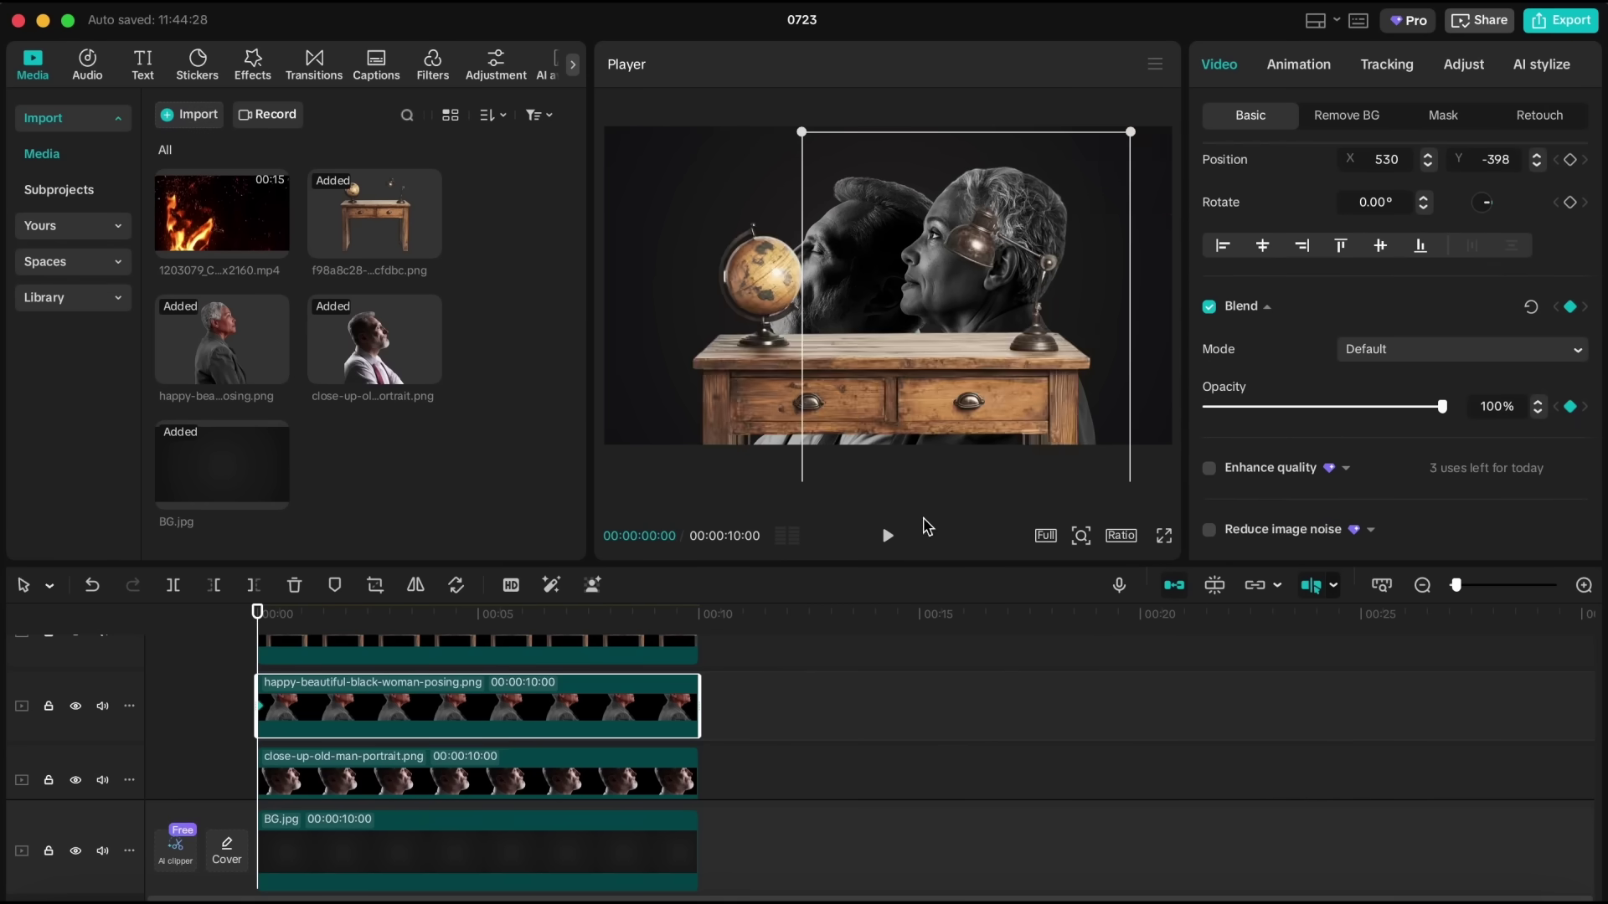
pyautogui.moveTo(1281, 414); pyautogui.dragTo(1206, 410)
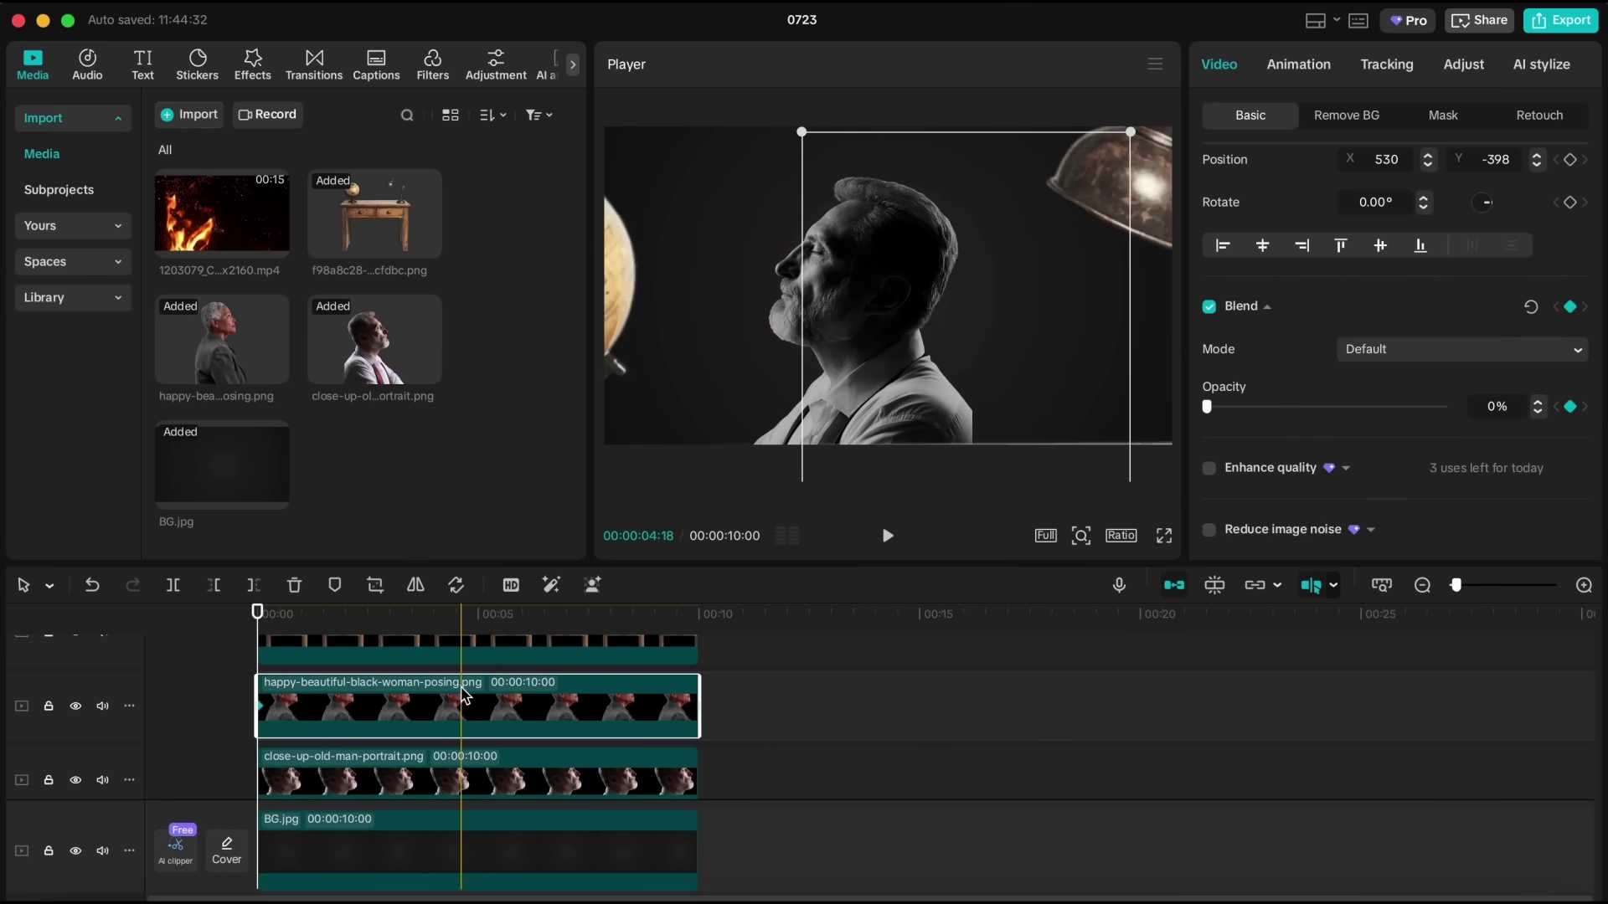
pyautogui.click(335, 615)
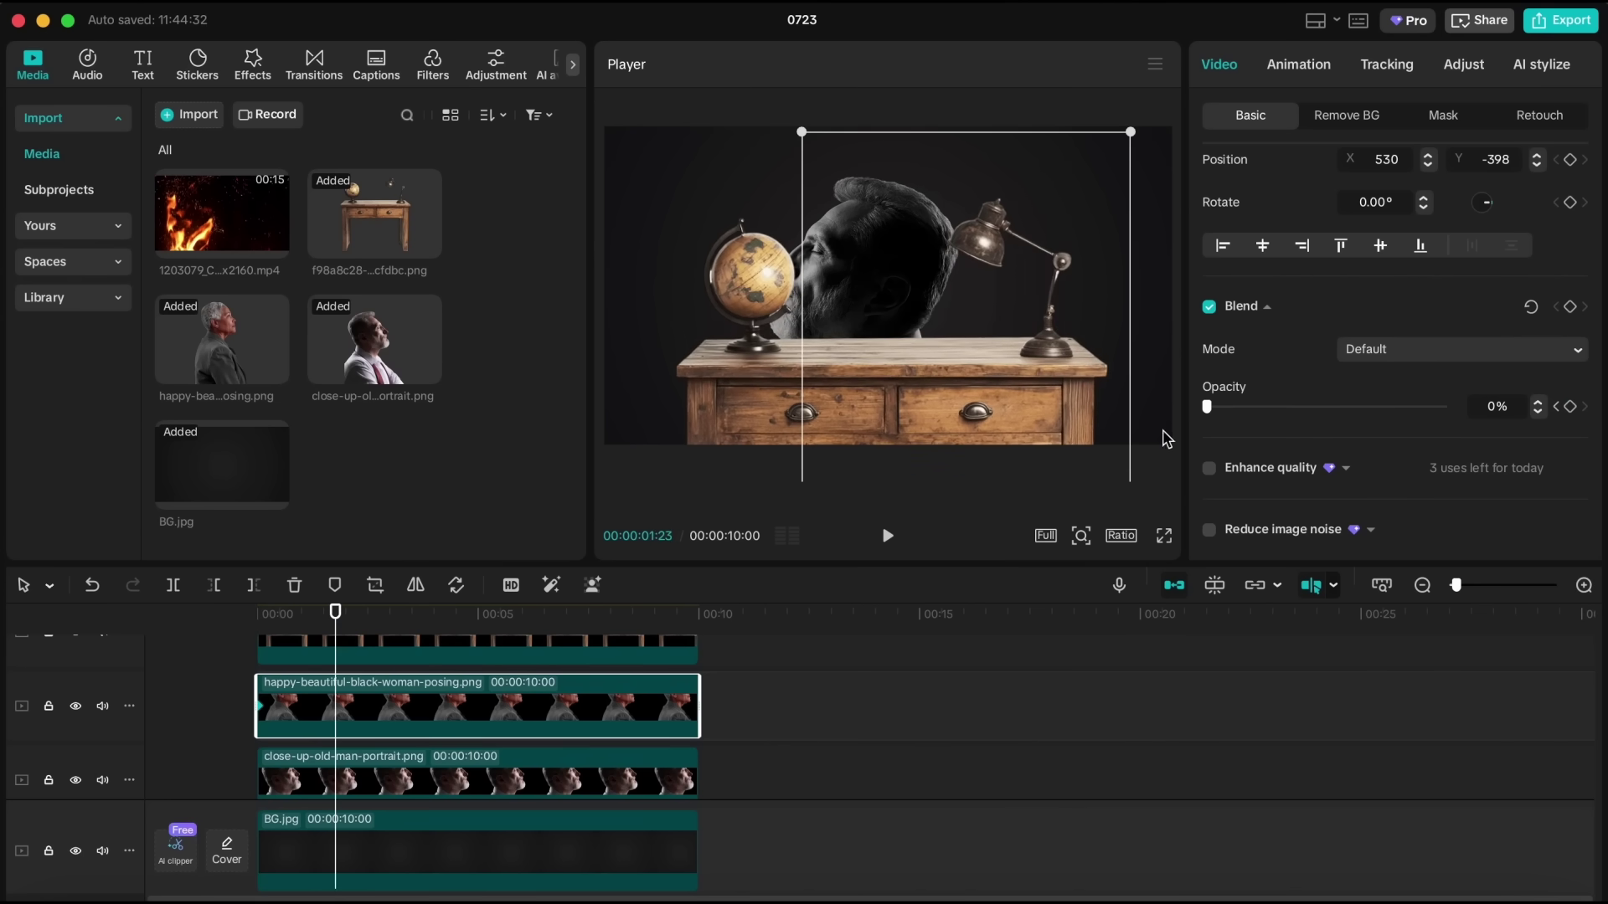
pyautogui.moveTo(1209, 408); pyautogui.dragTo(1457, 407)
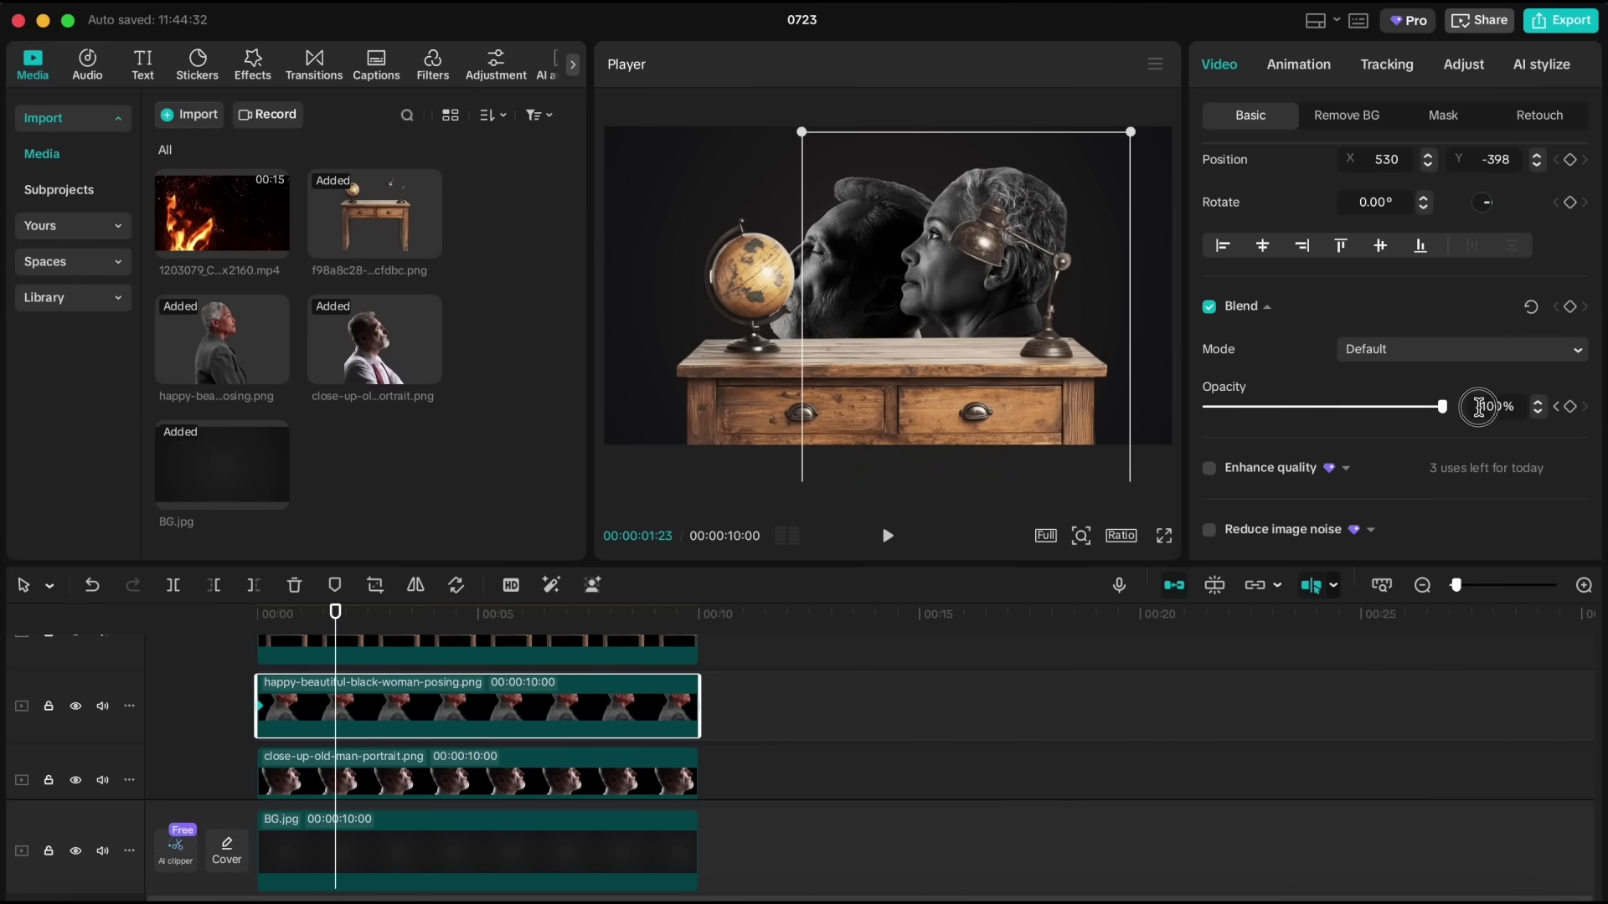
pyautogui.click(1570, 406)
# Step: Keyframe the woman's portrait rising from Y -1000 at the start to Y -269, ending later in the clip
pyautogui.moveTo(335, 613); pyautogui.dragTo(256, 628)
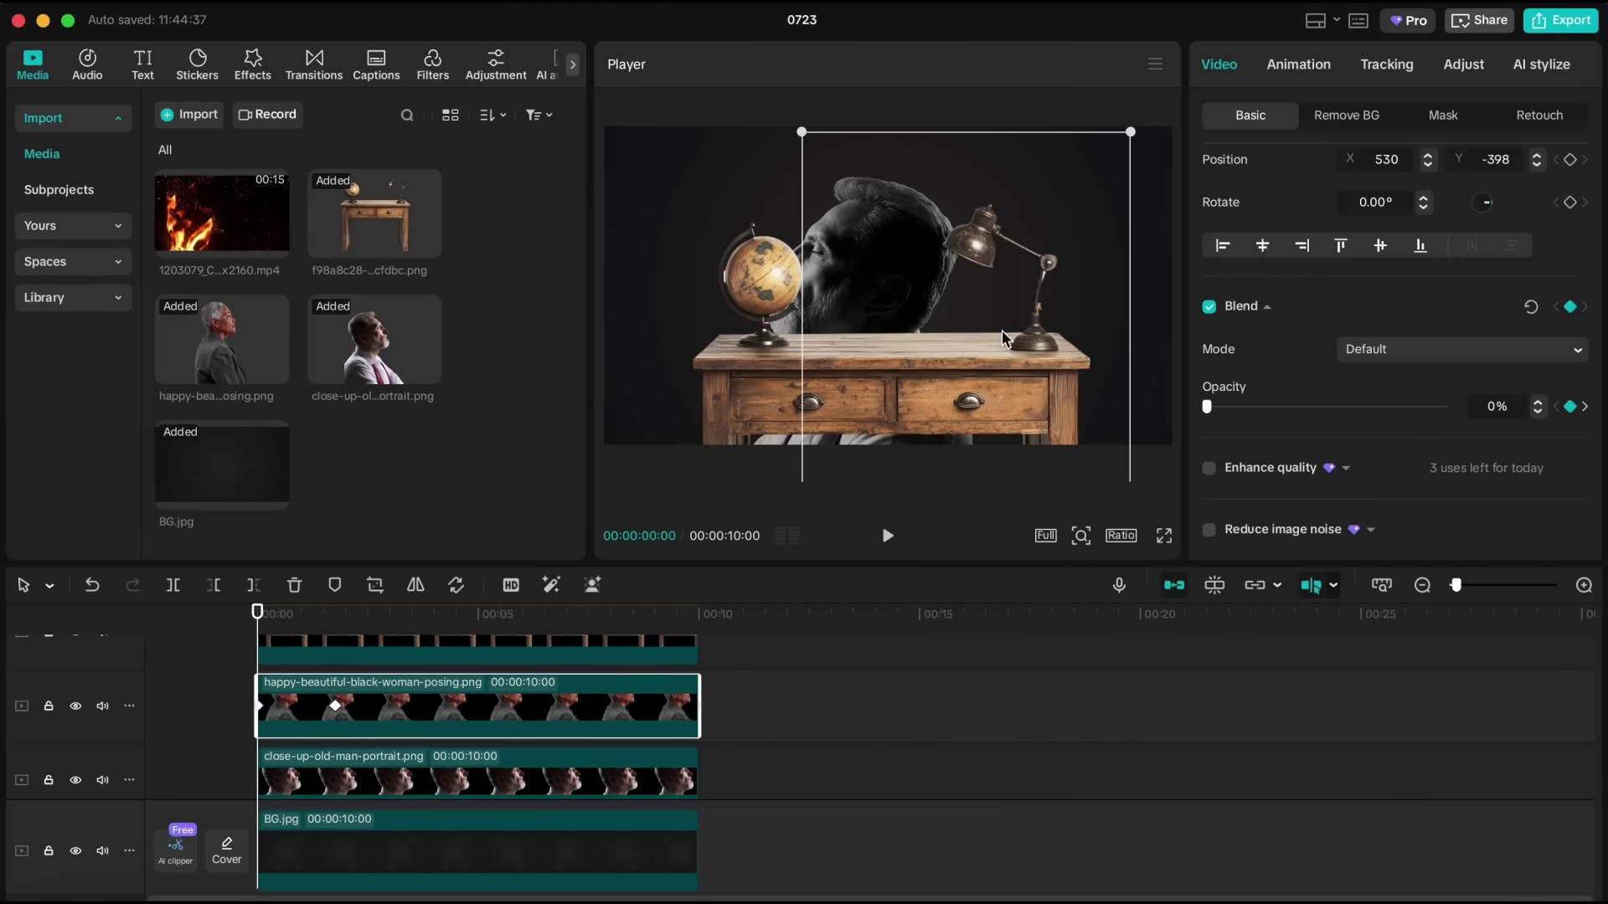
pyautogui.scroll(4, 1406, 273)
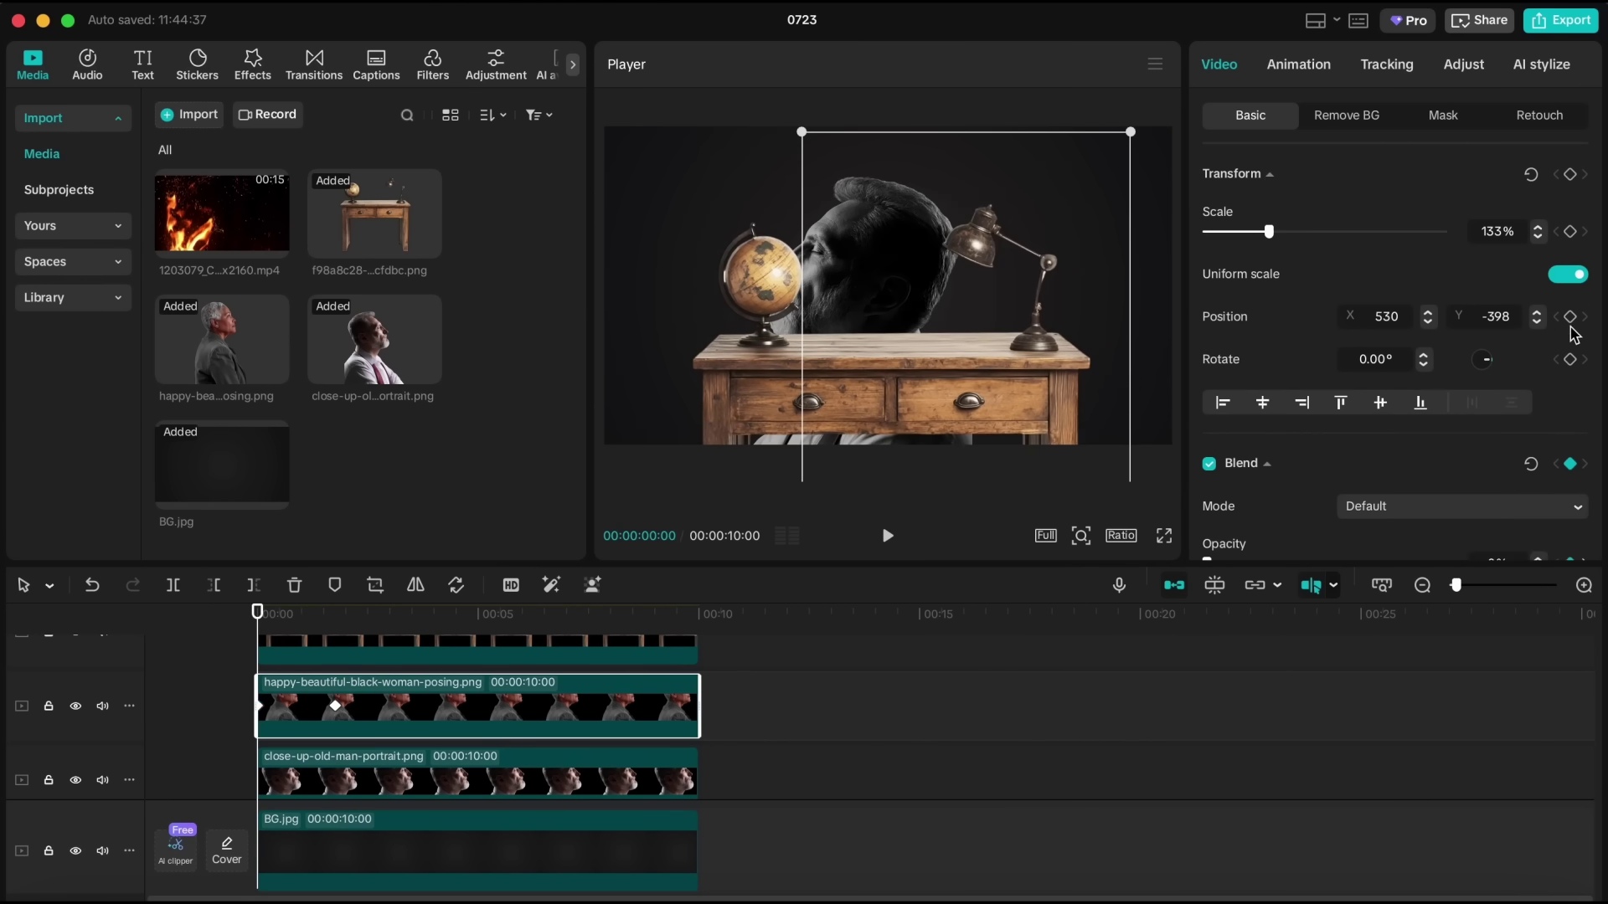
pyautogui.scroll(-3, 1569, 352)
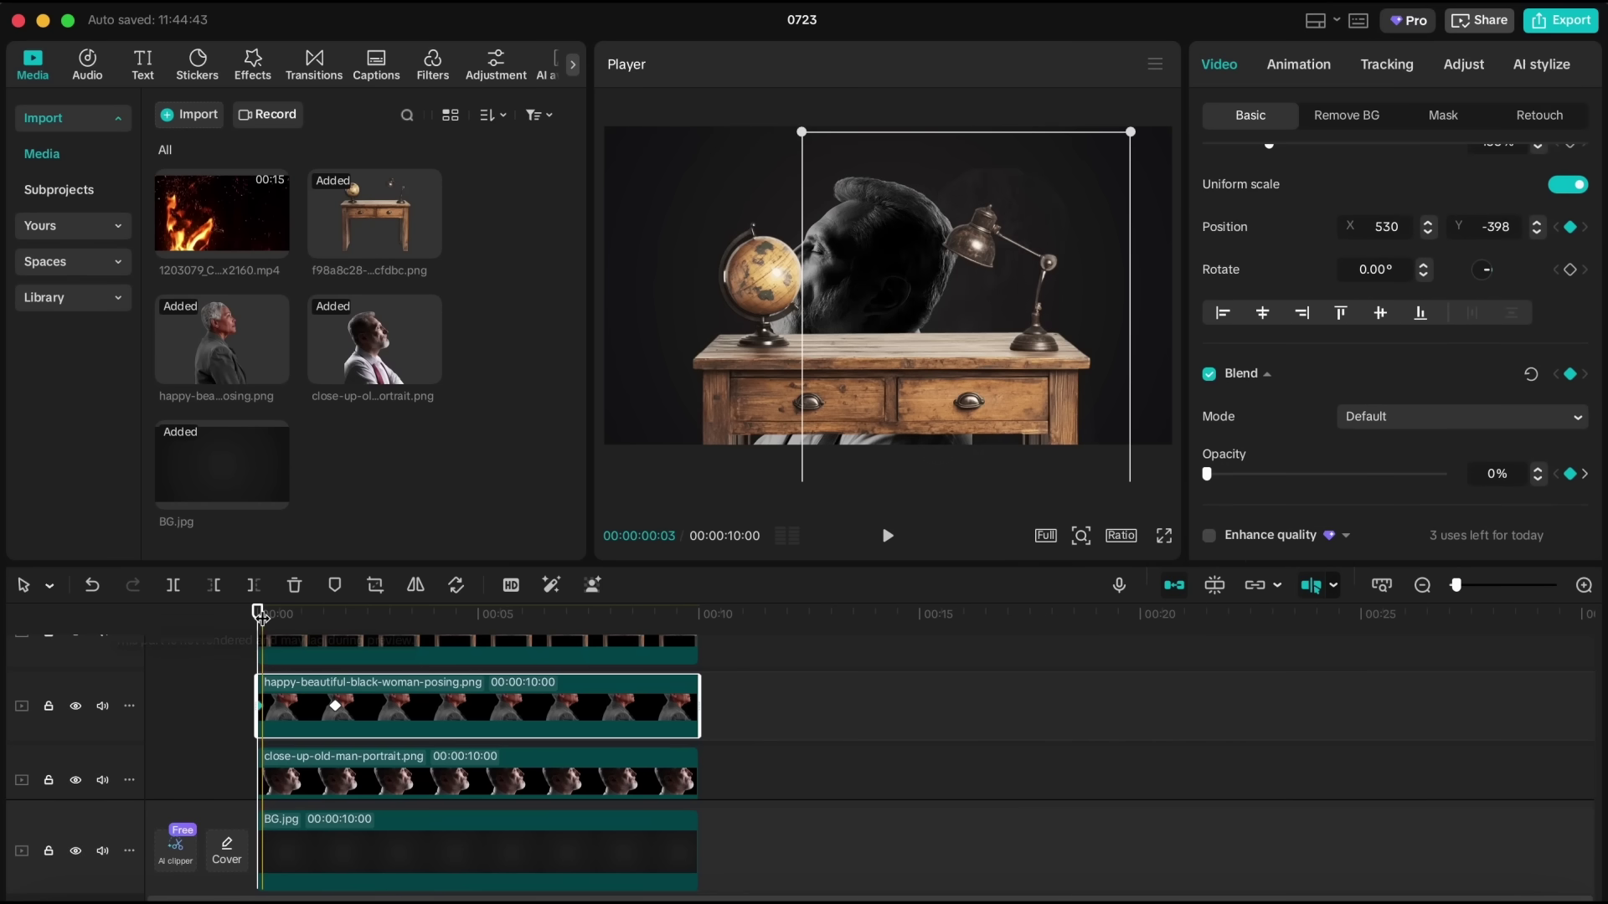
pyautogui.moveTo(261, 615); pyautogui.dragTo(256, 614)
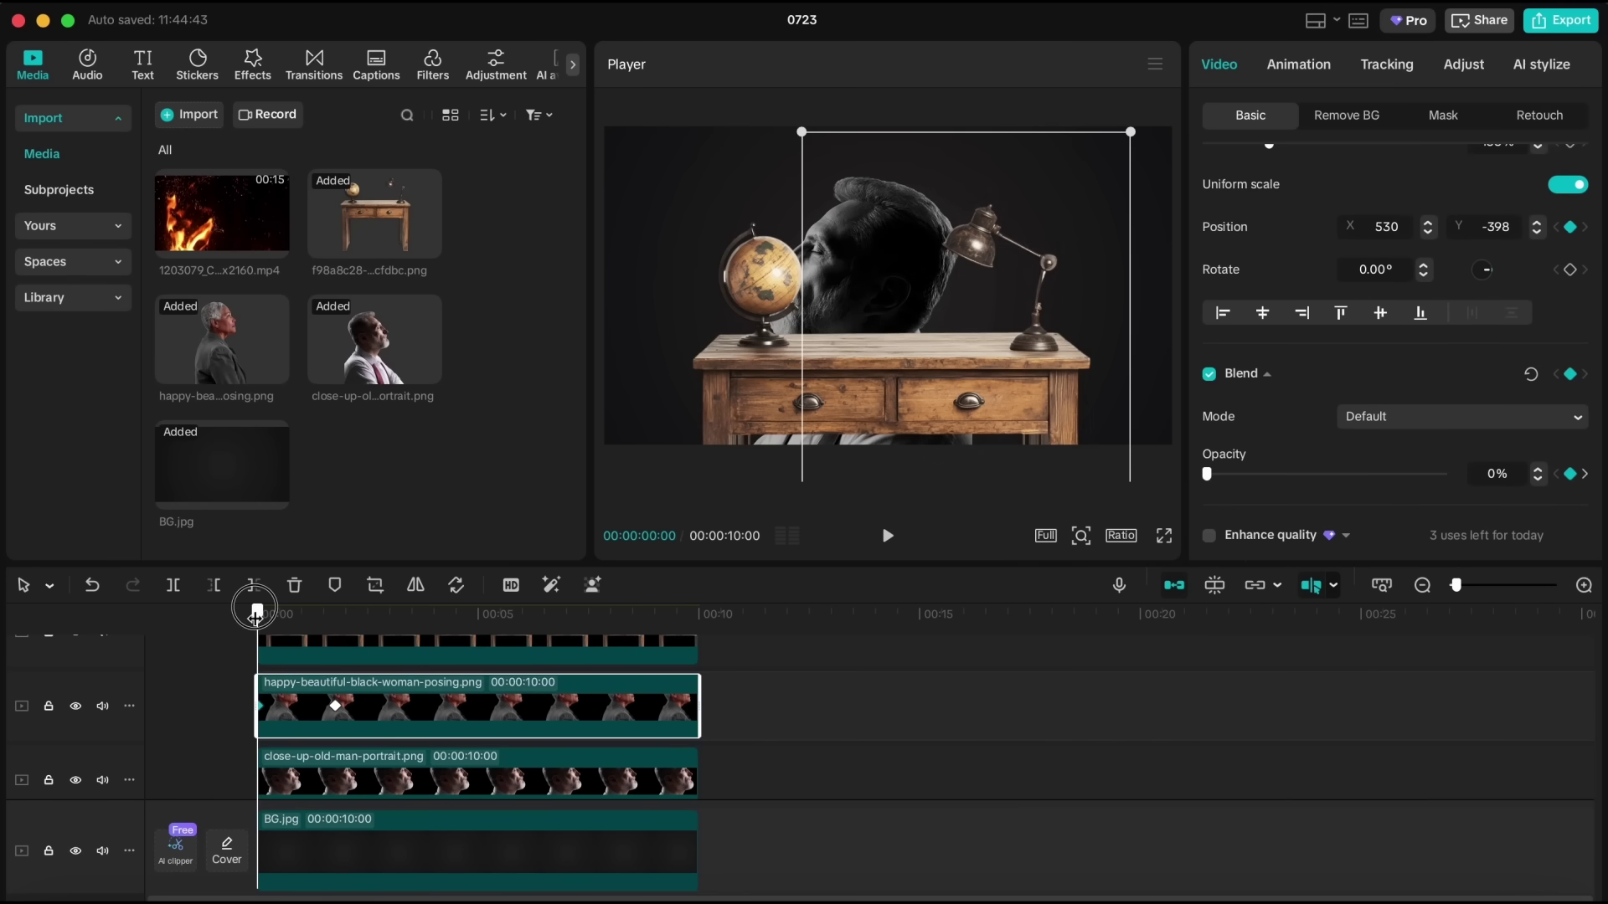
pyautogui.moveTo(965, 283); pyautogui.dragTo(963, 367)
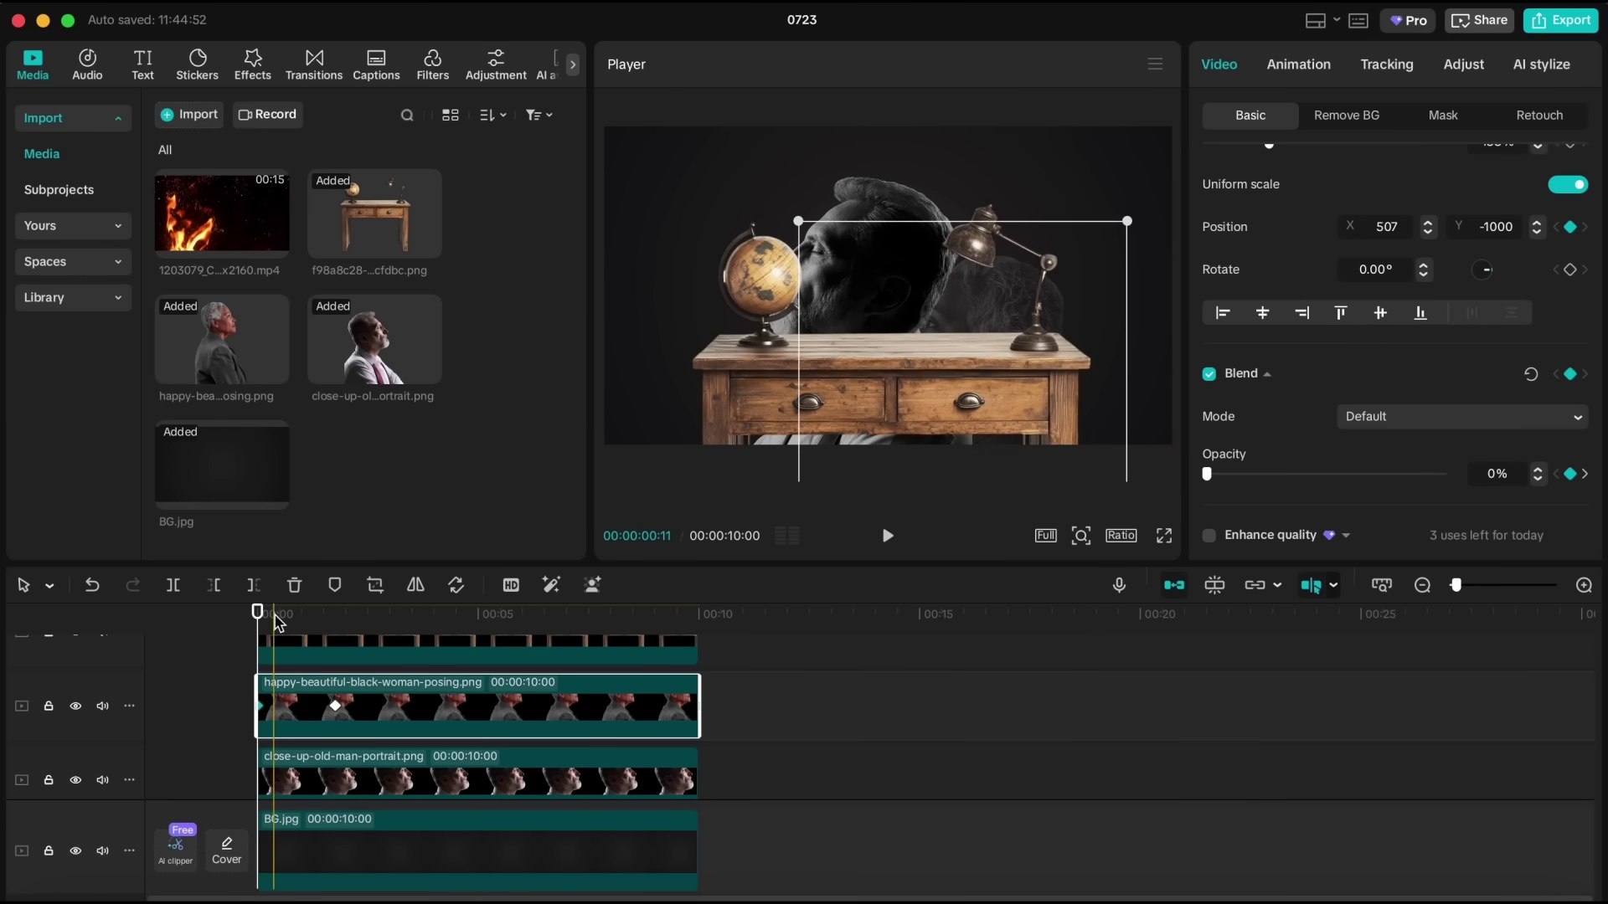
pyautogui.moveTo(258, 614); pyautogui.dragTo(402, 624)
pyautogui.click(1007, 333)
pyautogui.moveTo(1007, 333); pyautogui.dragTo(1005, 235)
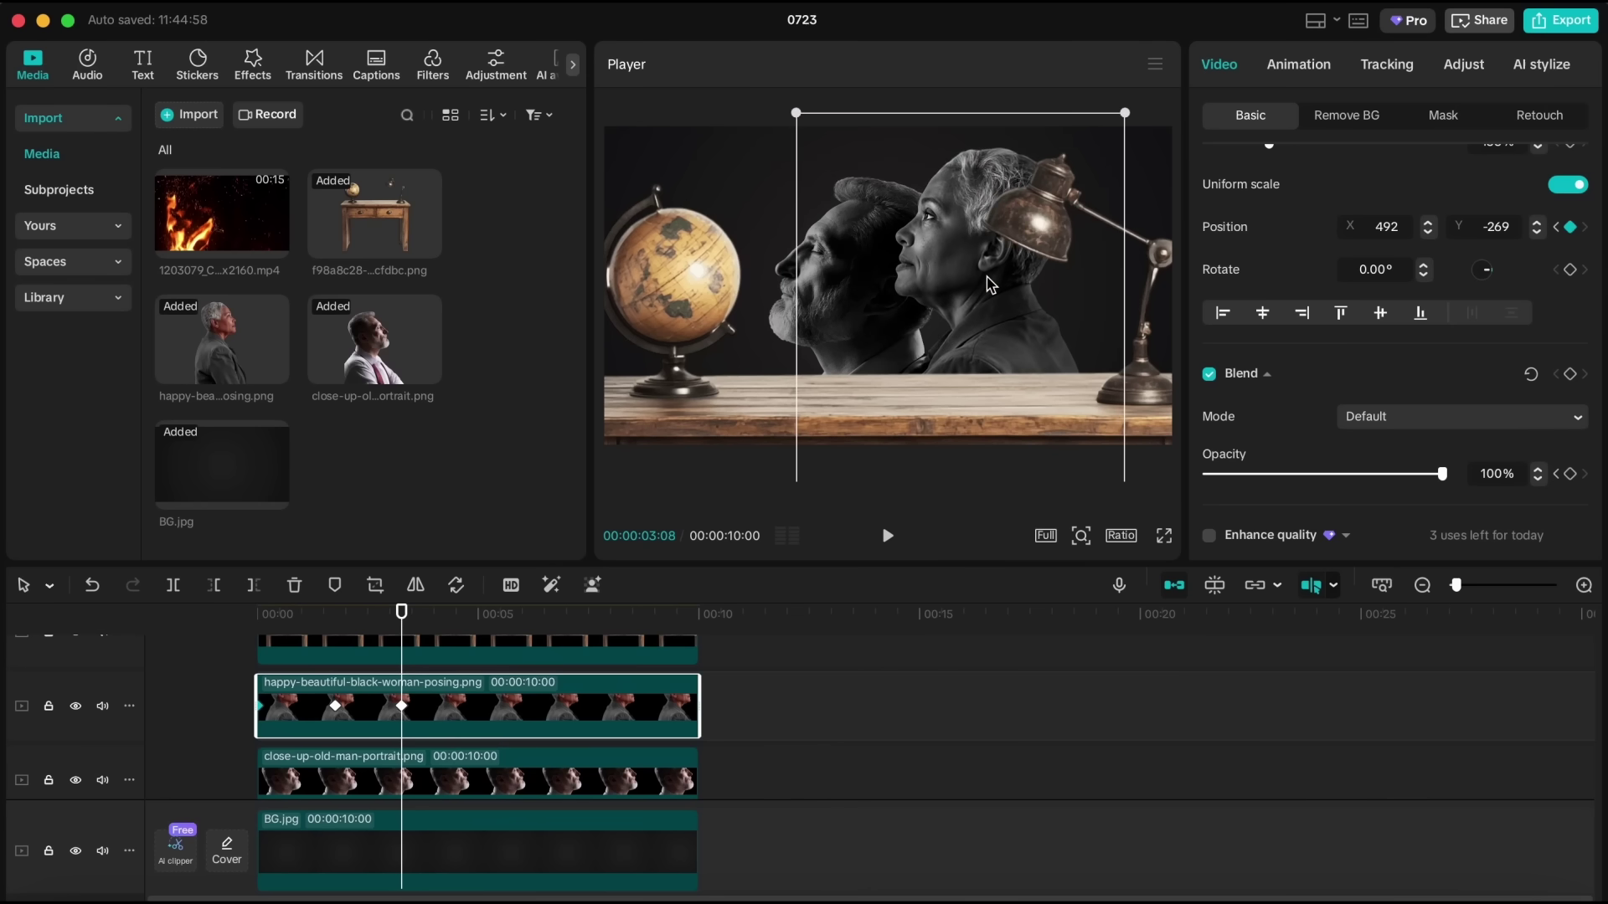
pyautogui.moveTo(402, 706); pyautogui.dragTo(549, 710)
# Step: Apply the Quad In preset curve to the woman clip's Y position, then hide the curve graph
pyautogui.rightClick(583, 701)
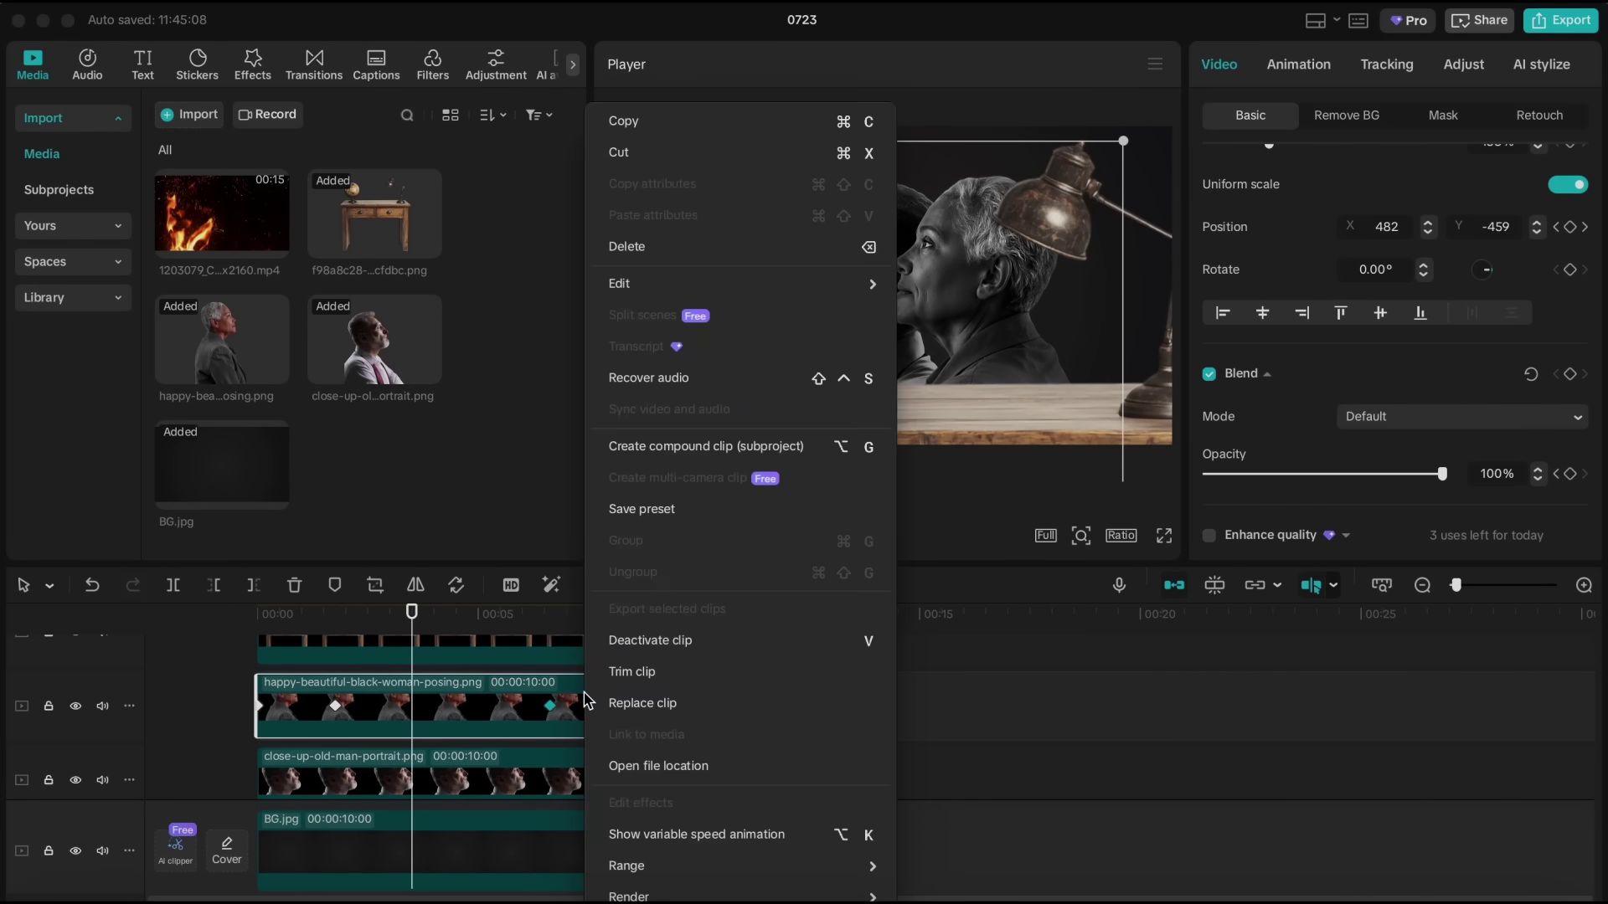
pyautogui.click(637, 834)
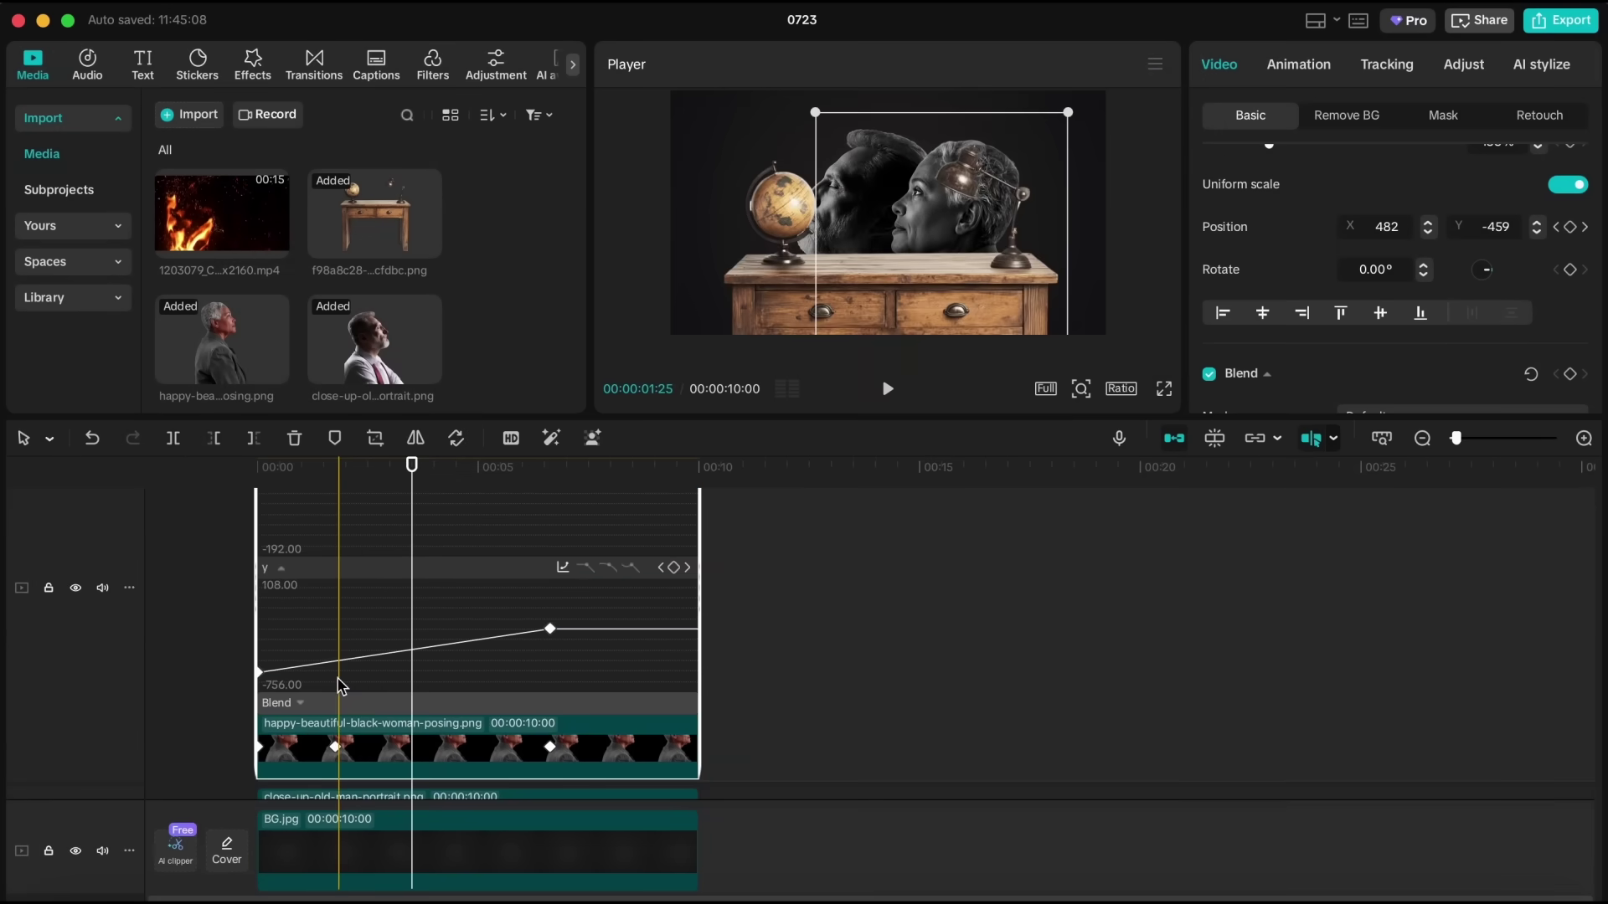
pyautogui.click(276, 670)
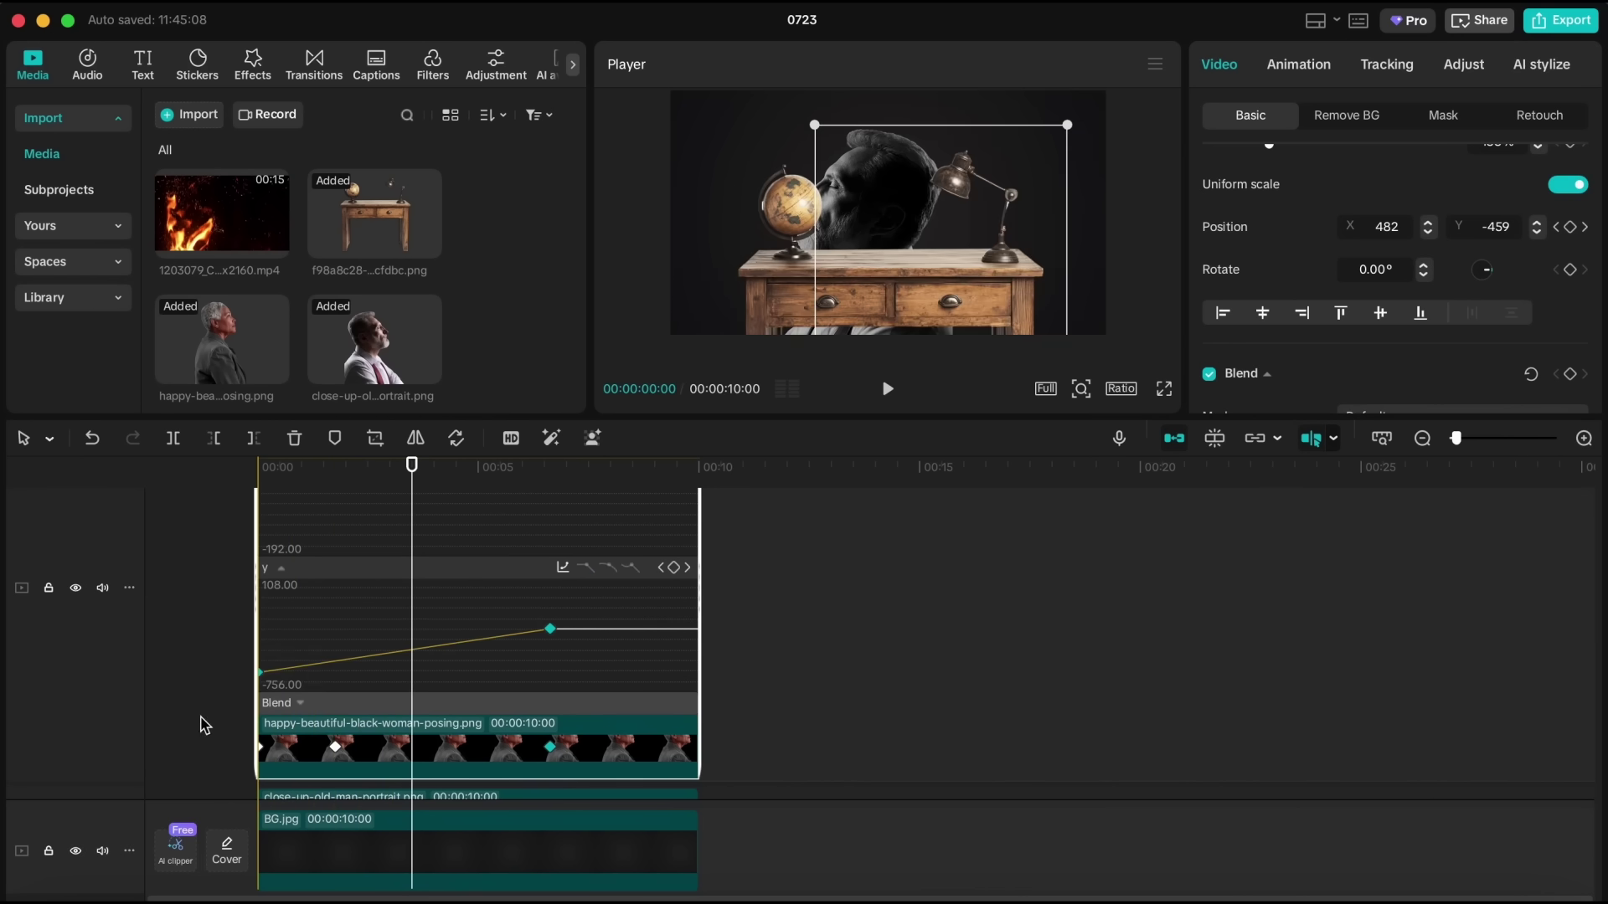
pyautogui.click(562, 568)
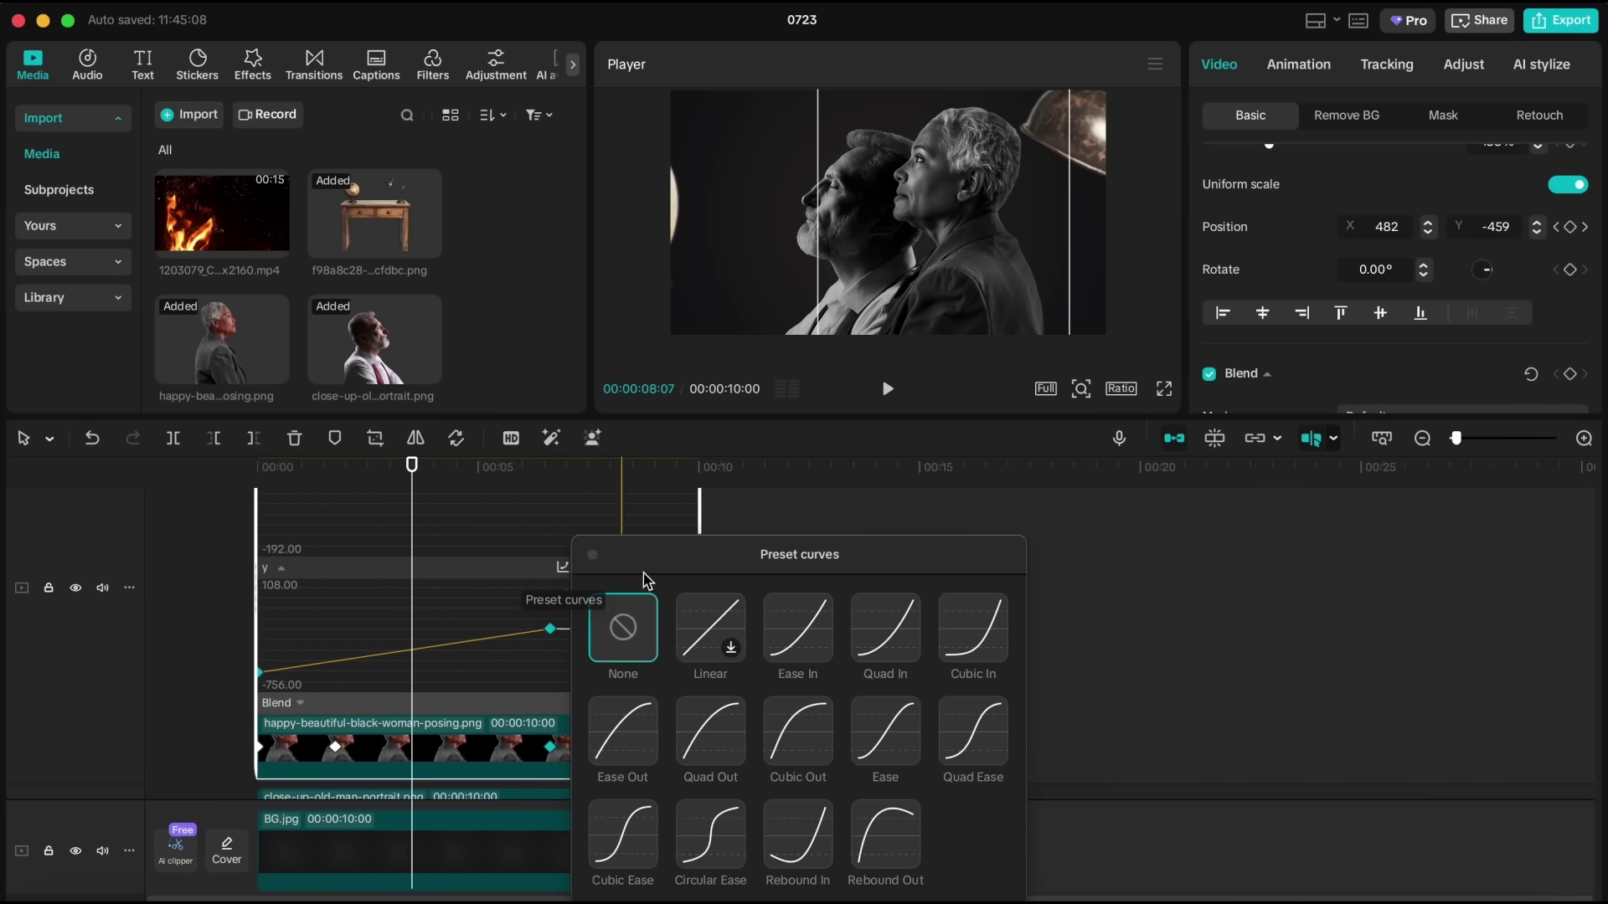
pyautogui.click(901, 659)
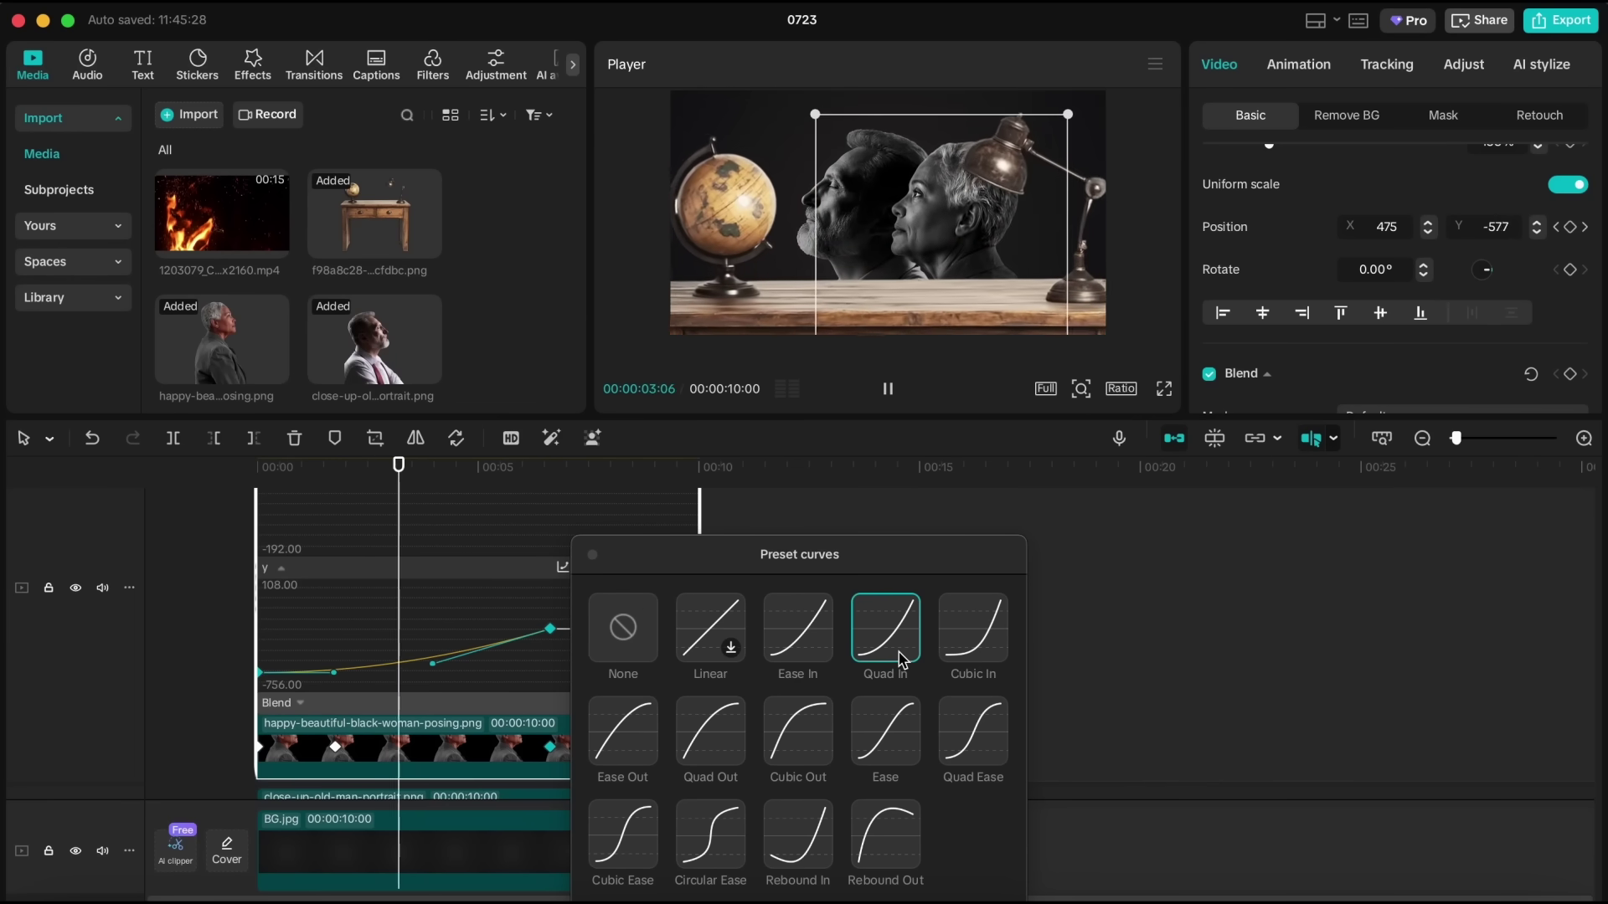
pyautogui.rightClick(575, 743)
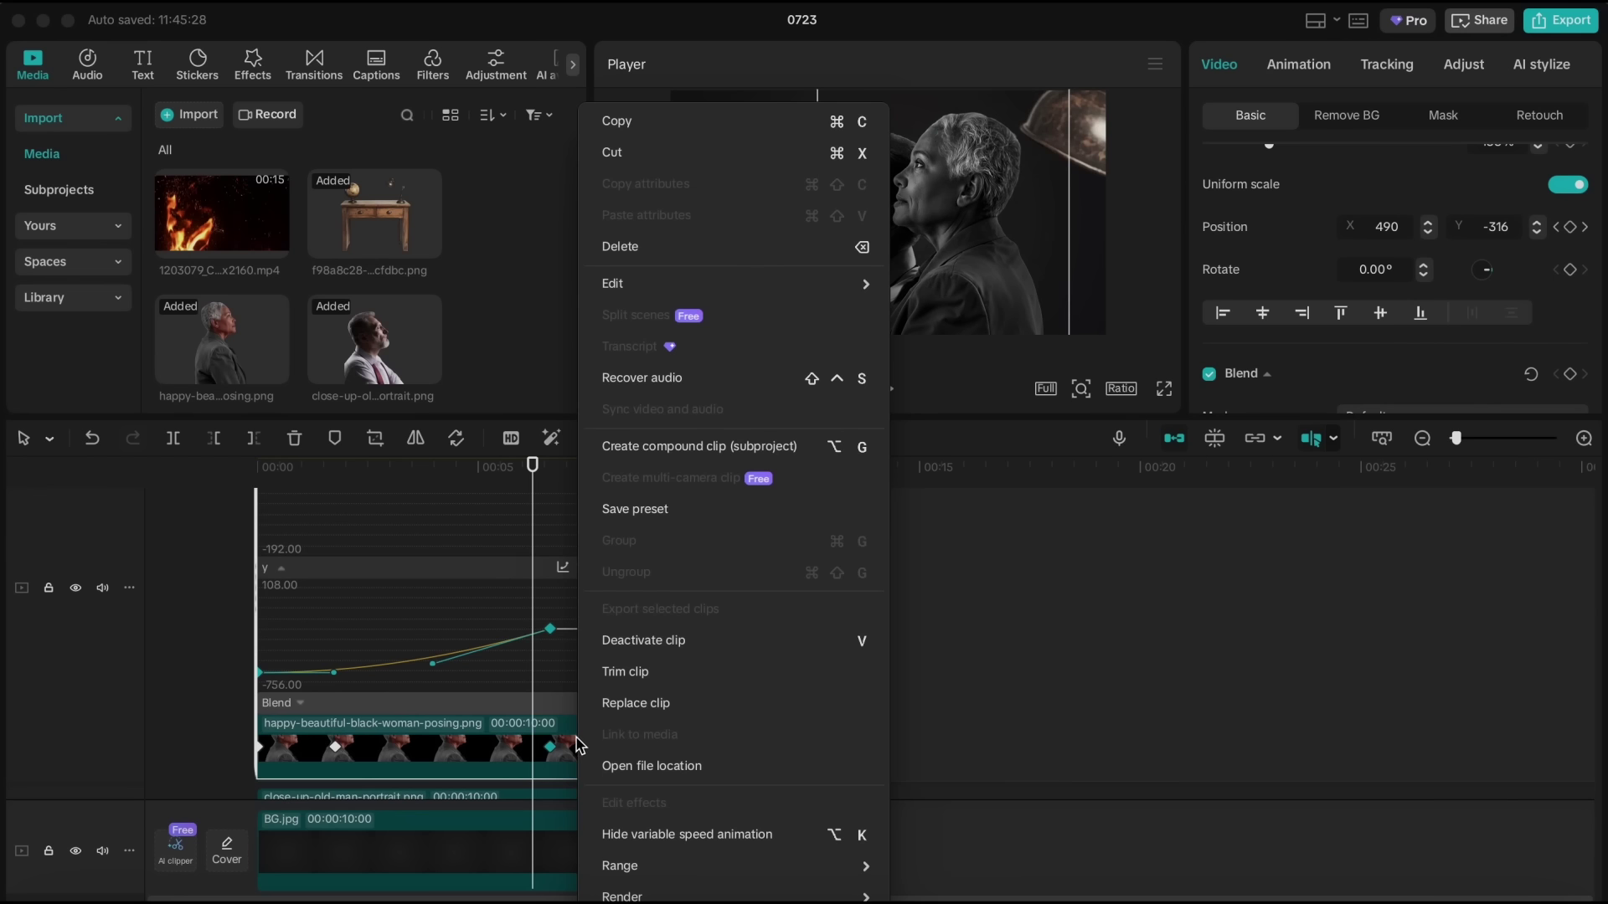
pyautogui.click(610, 833)
pyautogui.click(584, 727)
# Step: Select the portrait clip at 1:23, undoing and redoing the last change
pyautogui.press('Home')
pyautogui.click(340, 661)
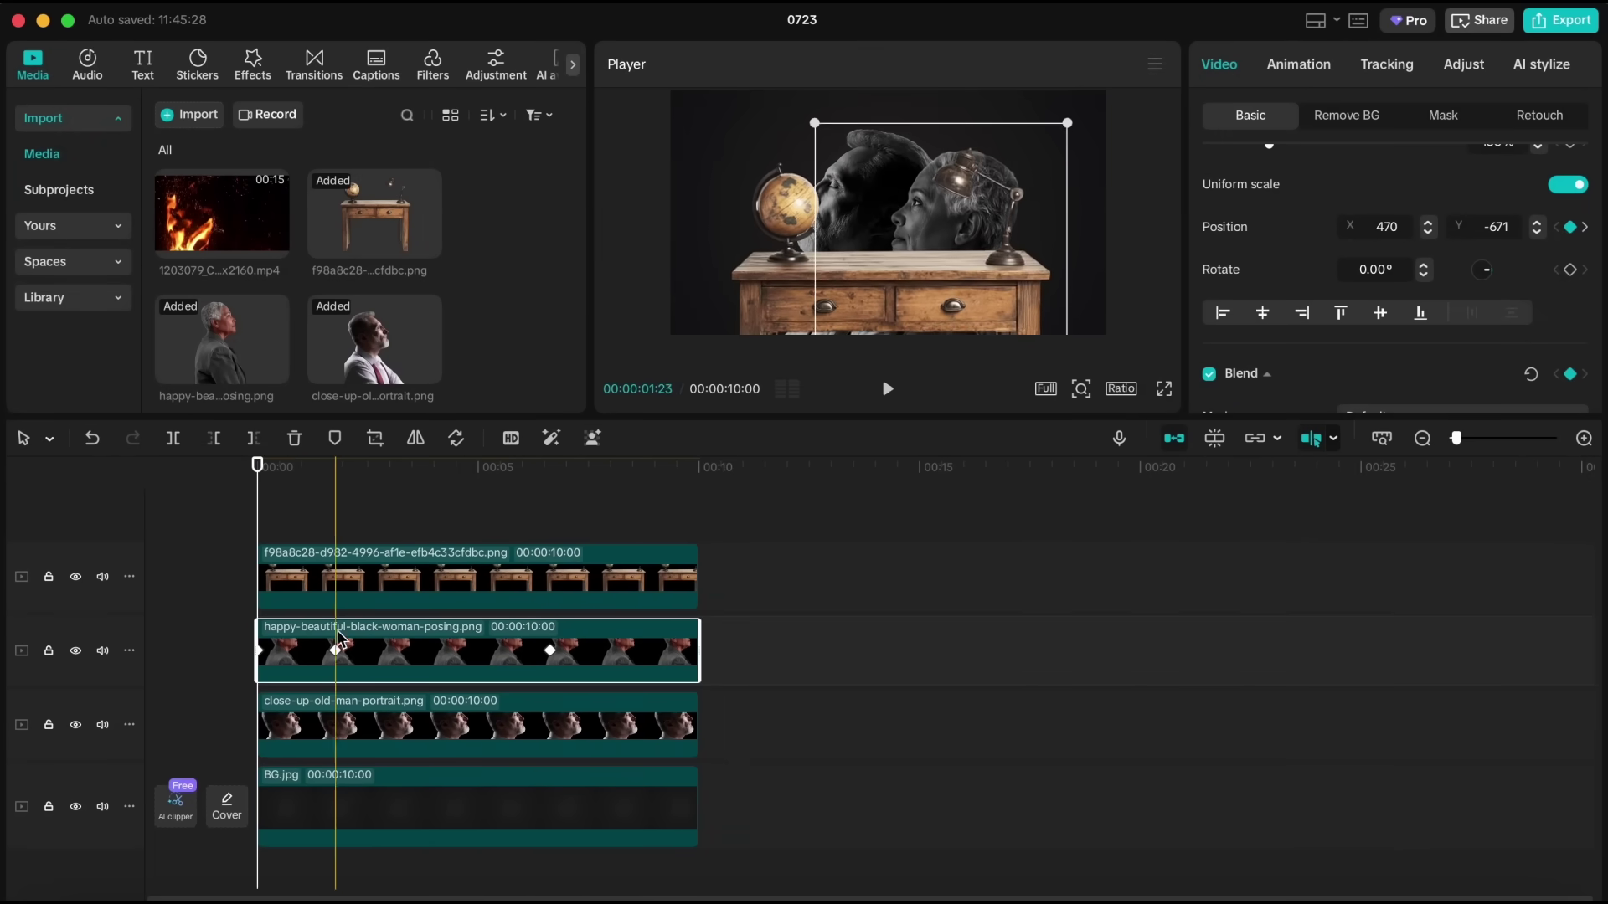
pyautogui.click(338, 467)
pyautogui.press('super+z')
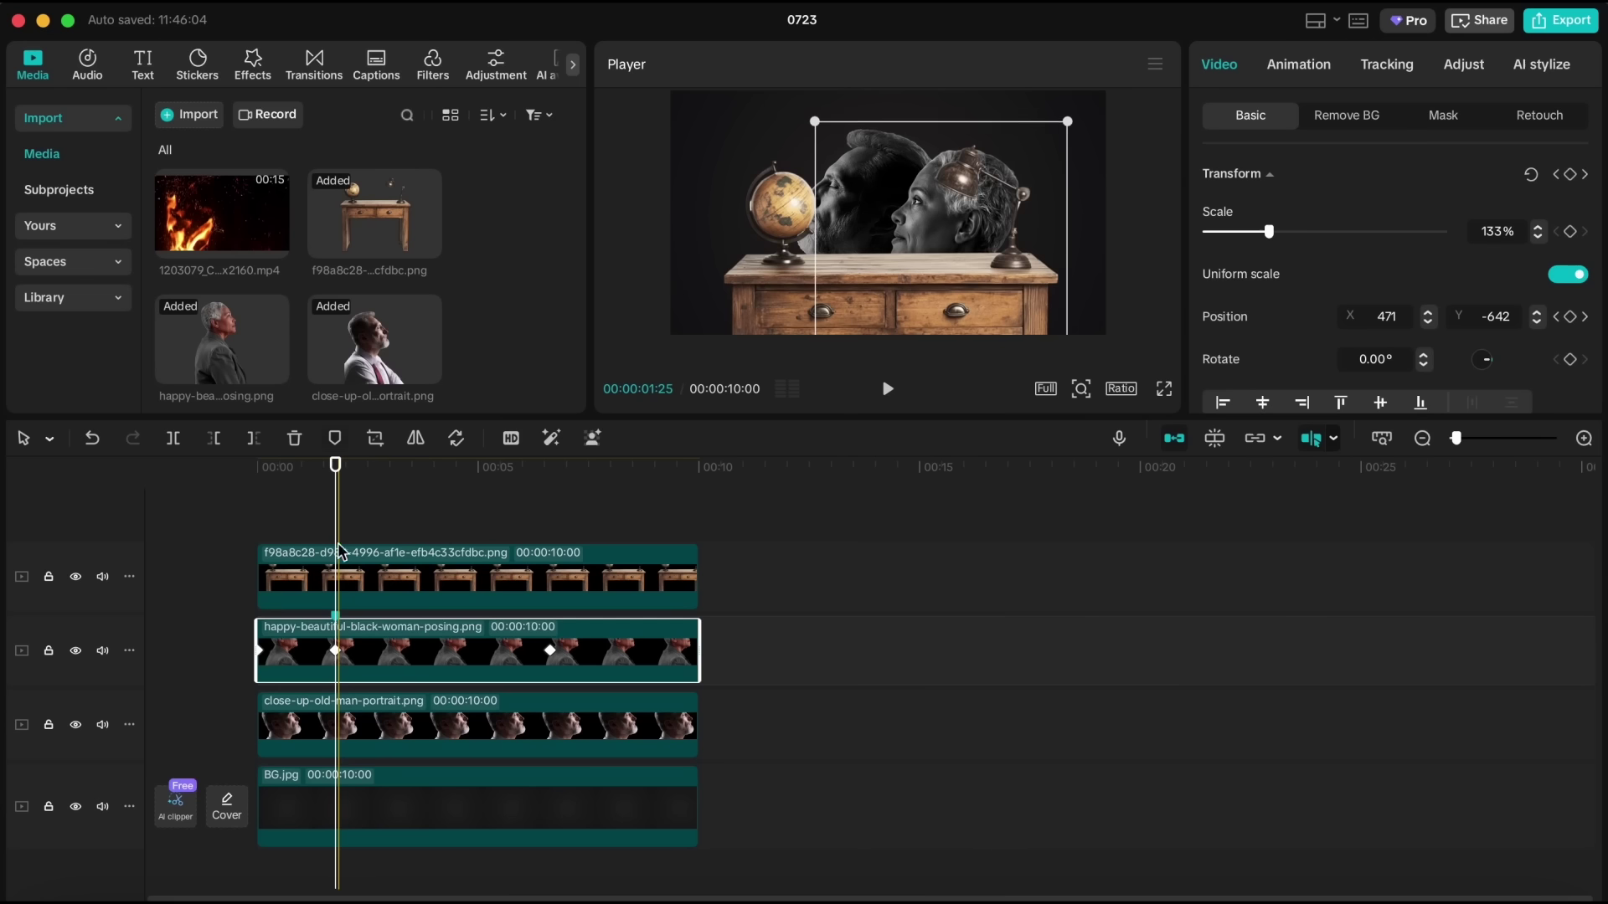
pyautogui.press('super+shift+z')
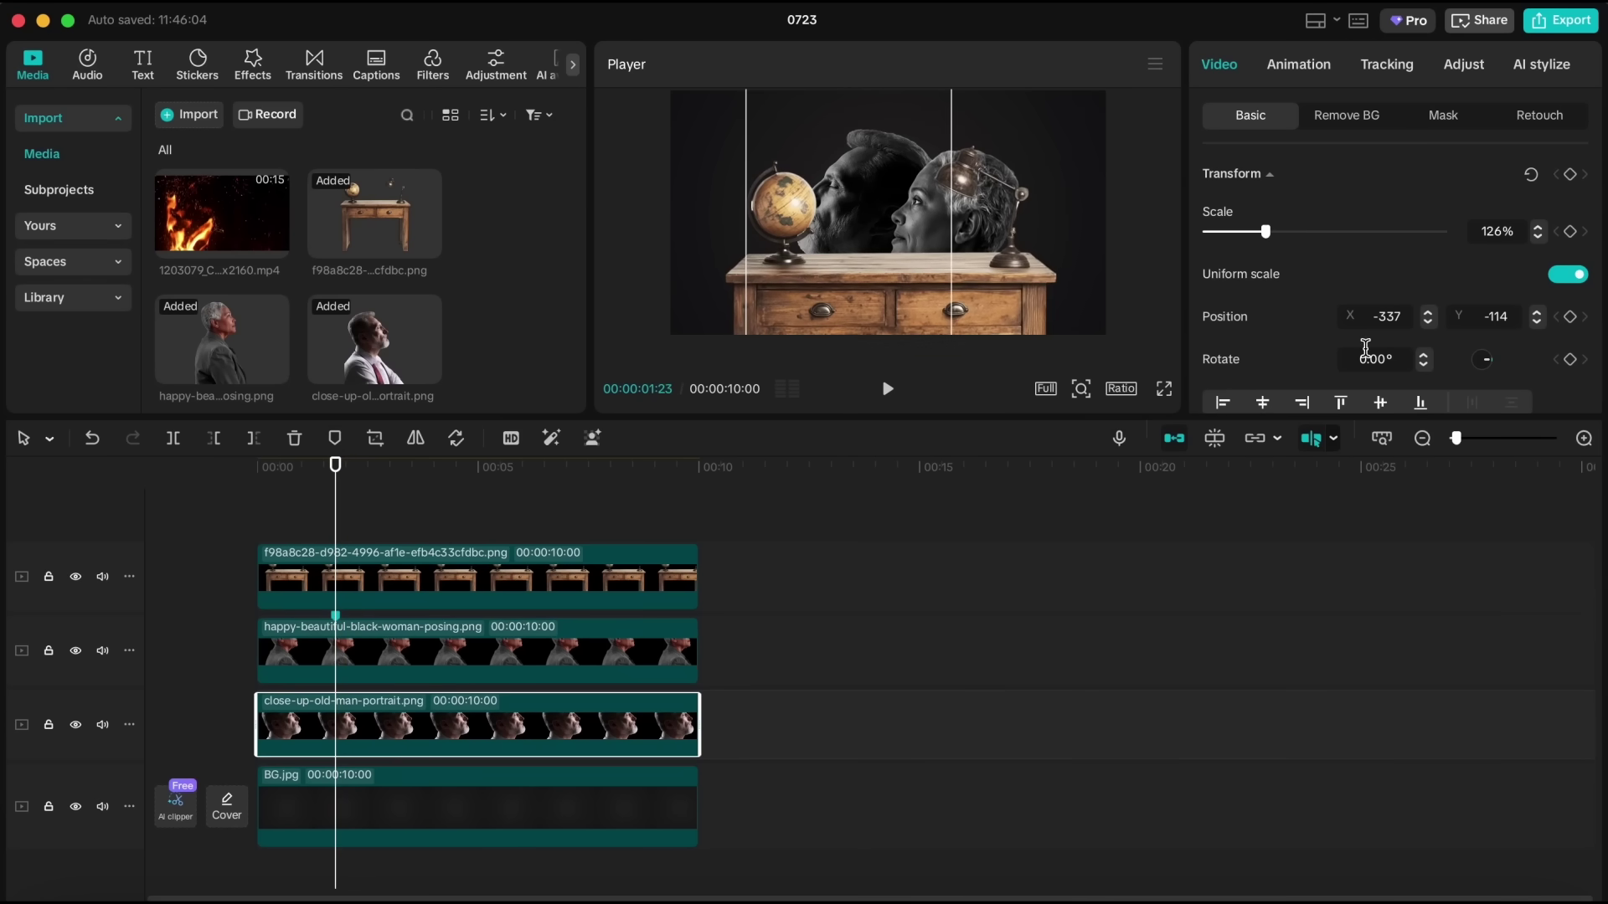
pyautogui.scroll(-5, 1392, 349)
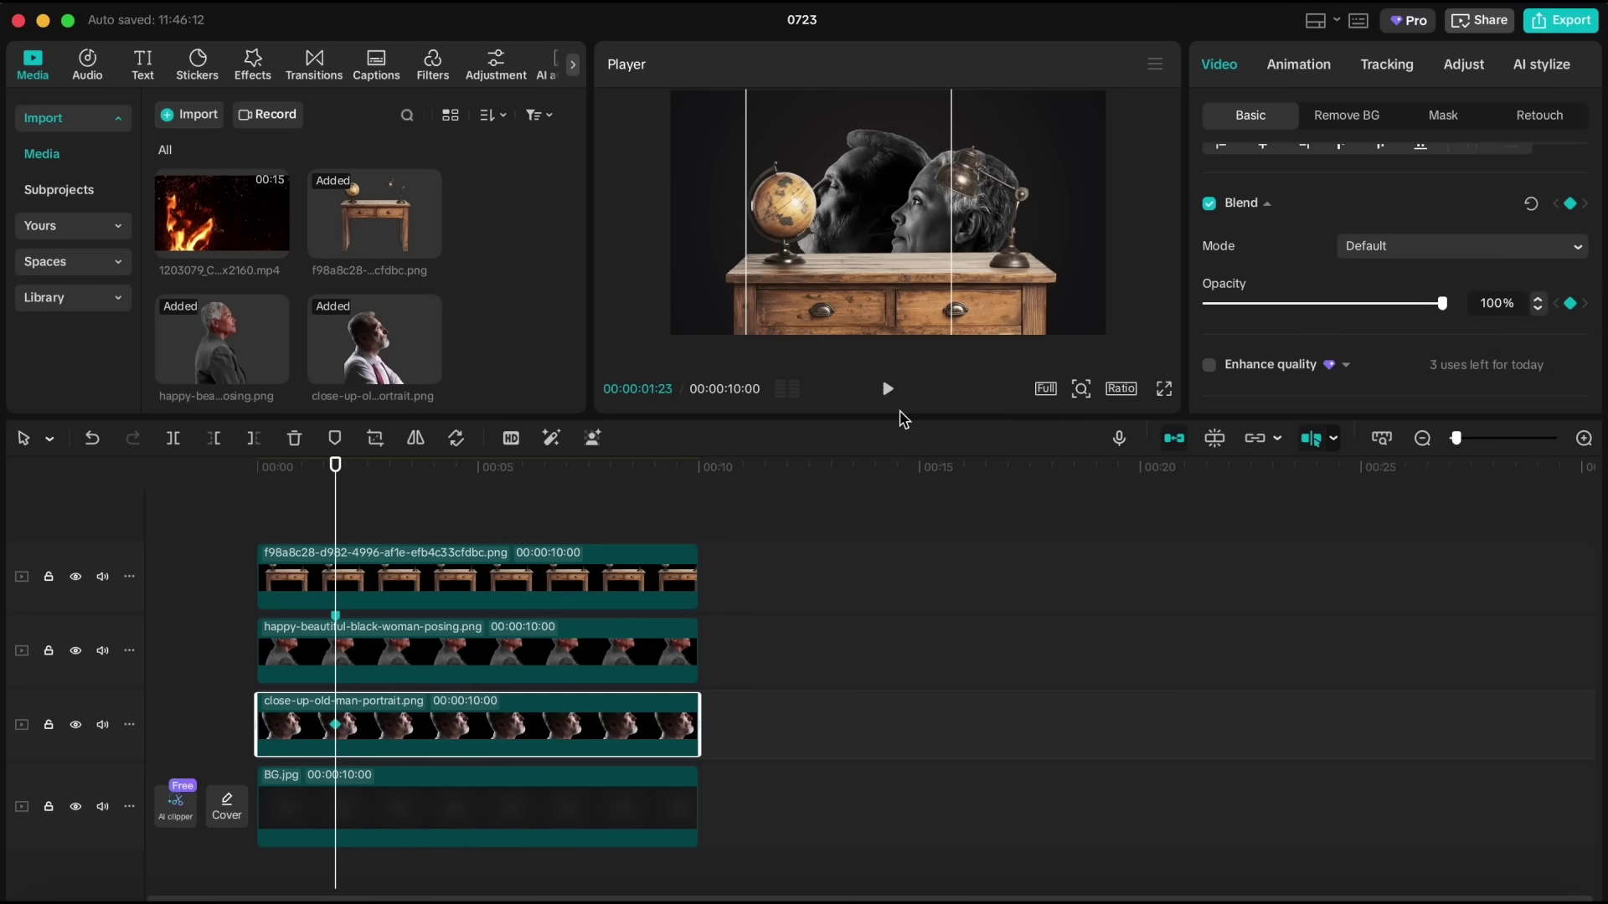
# Step: Drop the old man's opacity to about 1% at the start and play back the fade-in
pyautogui.moveTo(335, 463); pyautogui.dragTo(171, 485)
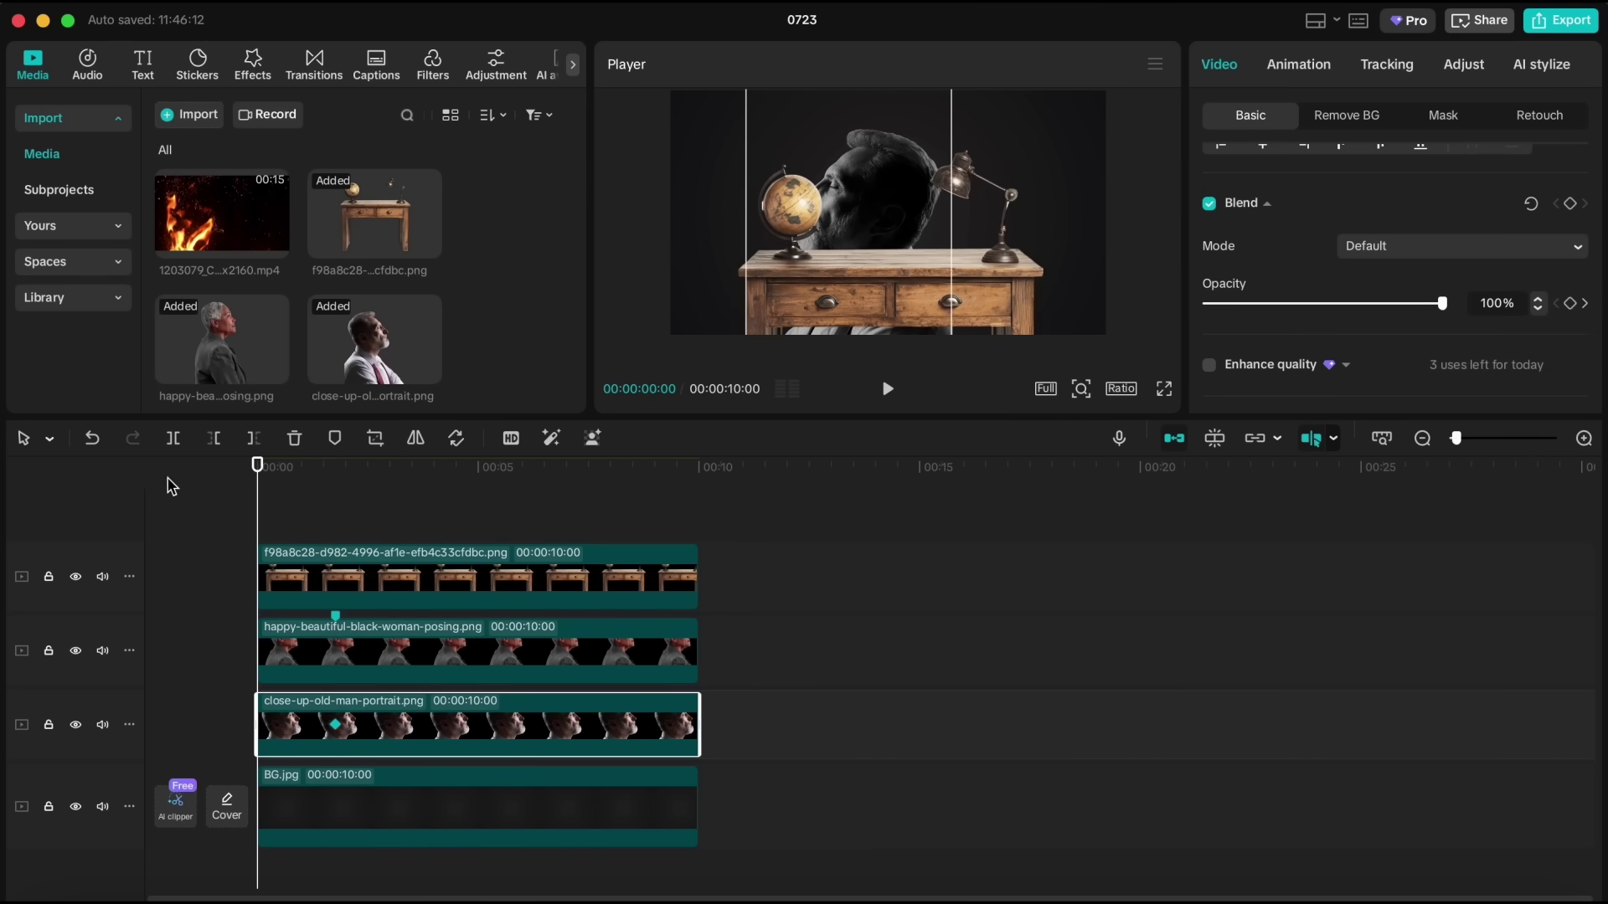
pyautogui.moveTo(752, 418); pyautogui.dragTo(749, 468)
pyautogui.moveTo(1254, 306); pyautogui.dragTo(1207, 309)
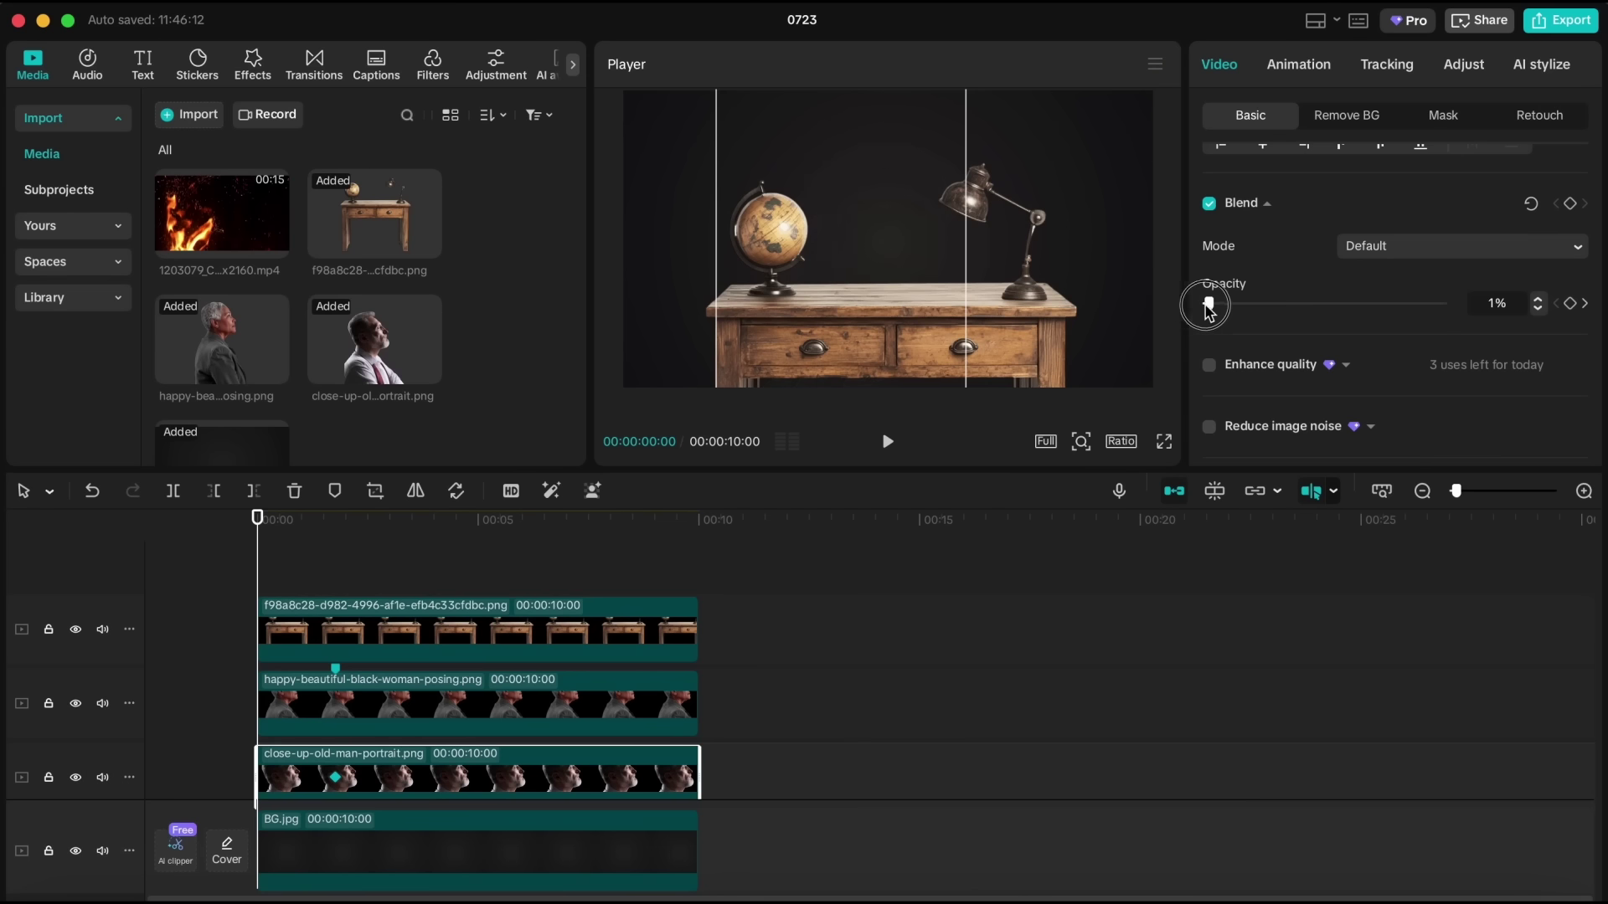
pyautogui.click(523, 519)
pyautogui.press('space')
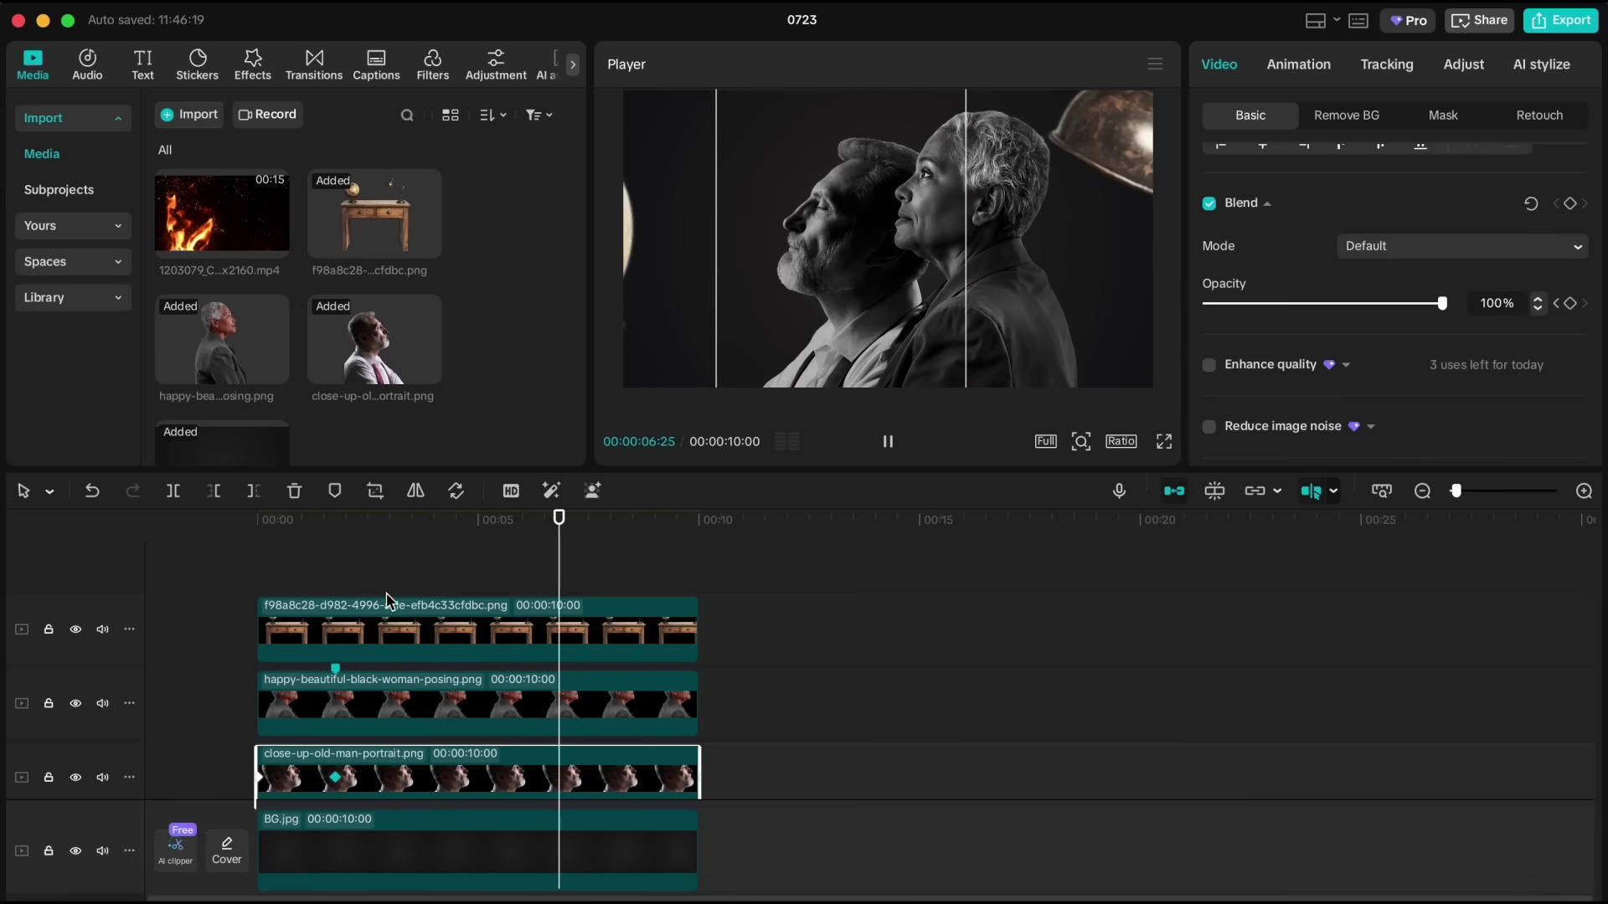
pyautogui.press('space')
pyautogui.click(168, 581)
pyautogui.press('space')
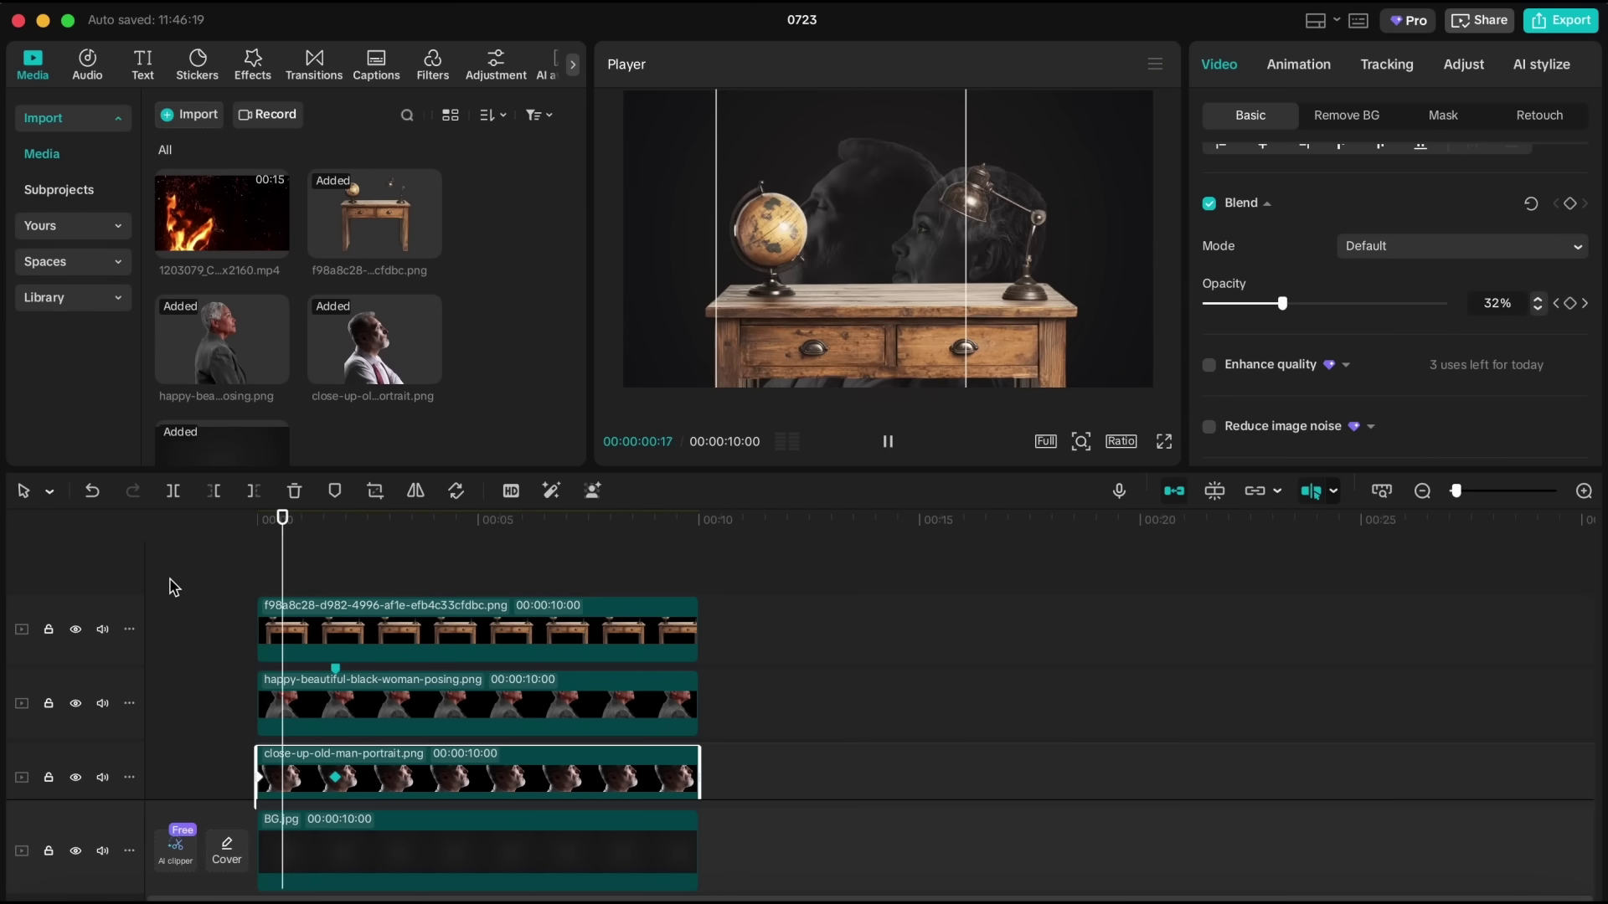
# Step: At the start, move the old man's portrait lower and shrink it slightly
pyautogui.click(340, 521)
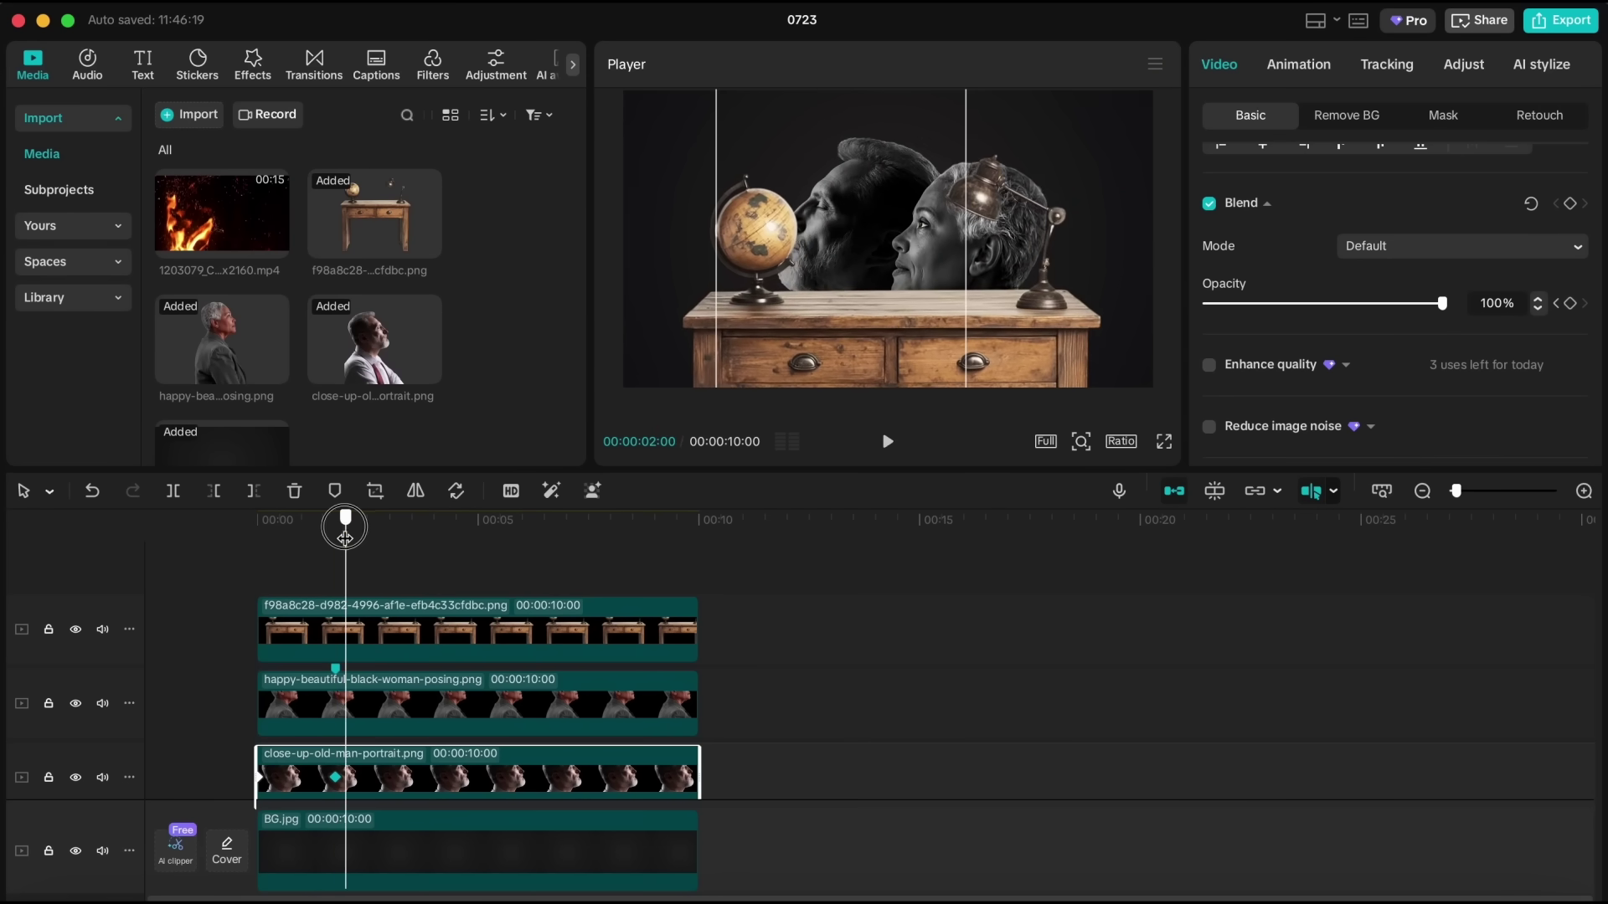
pyautogui.click(222, 549)
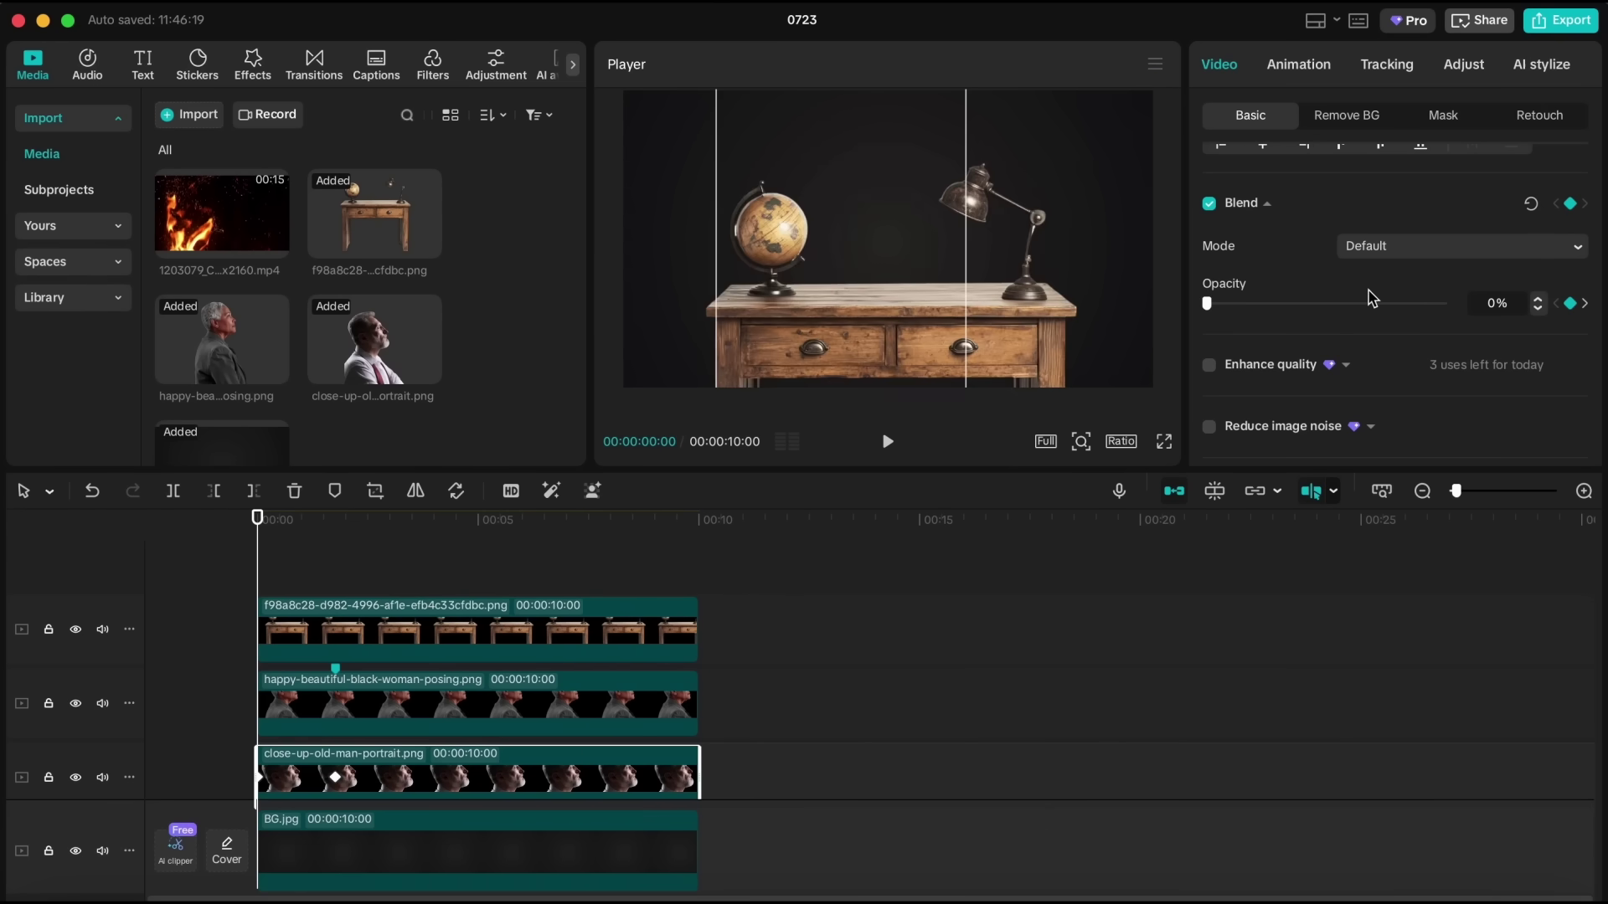
pyautogui.scroll(5, 1370, 298)
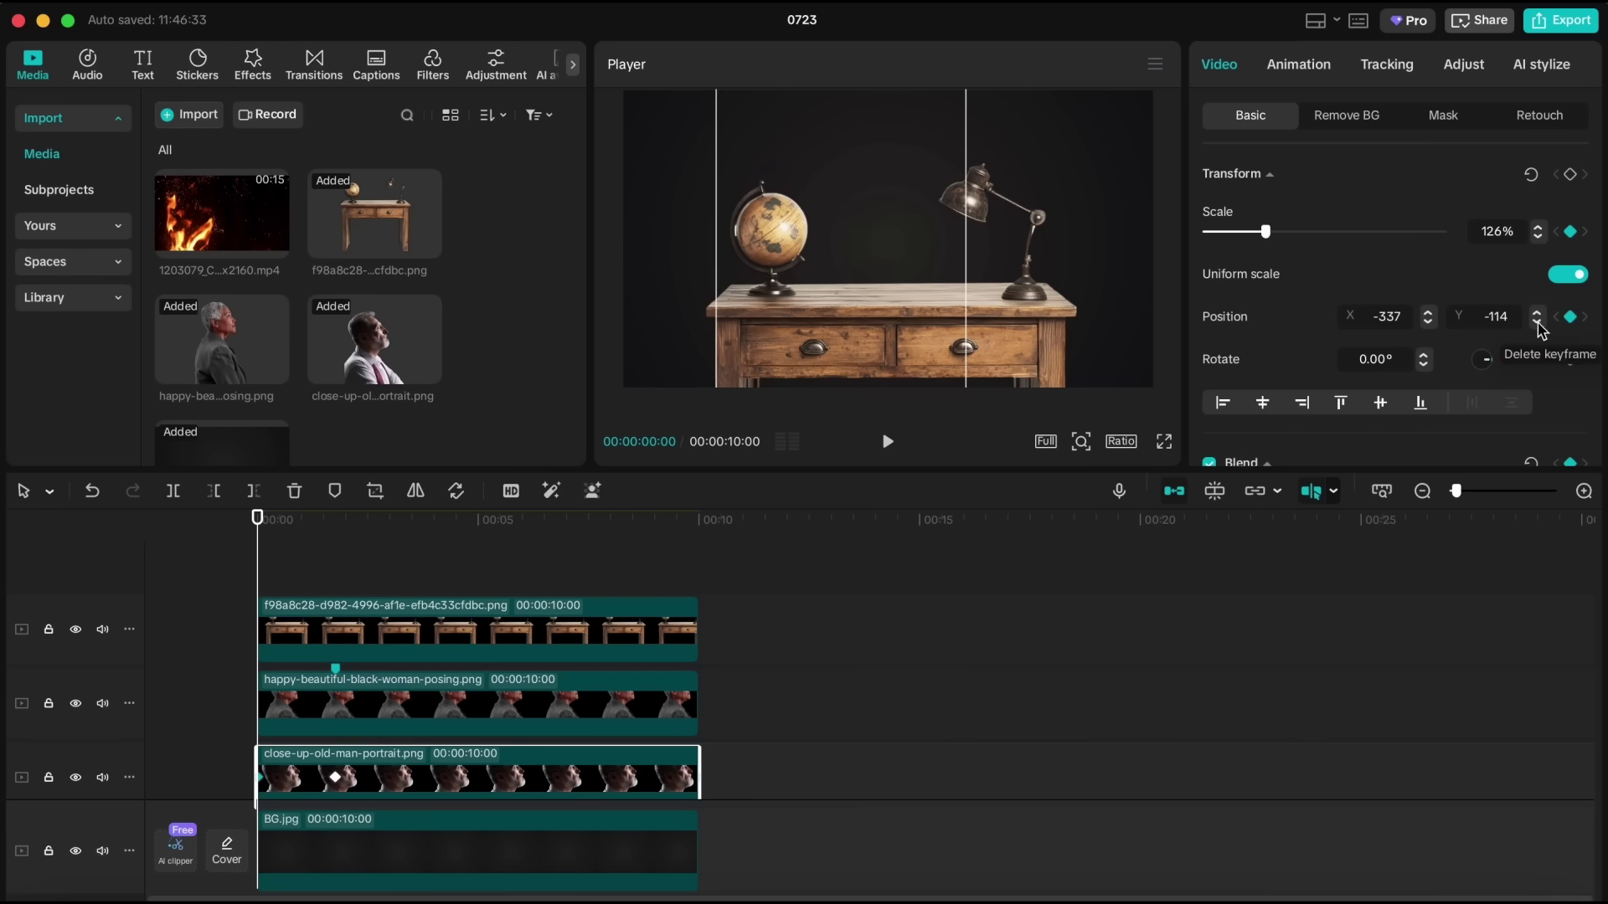
pyautogui.moveTo(896, 249); pyautogui.dragTo(898, 300)
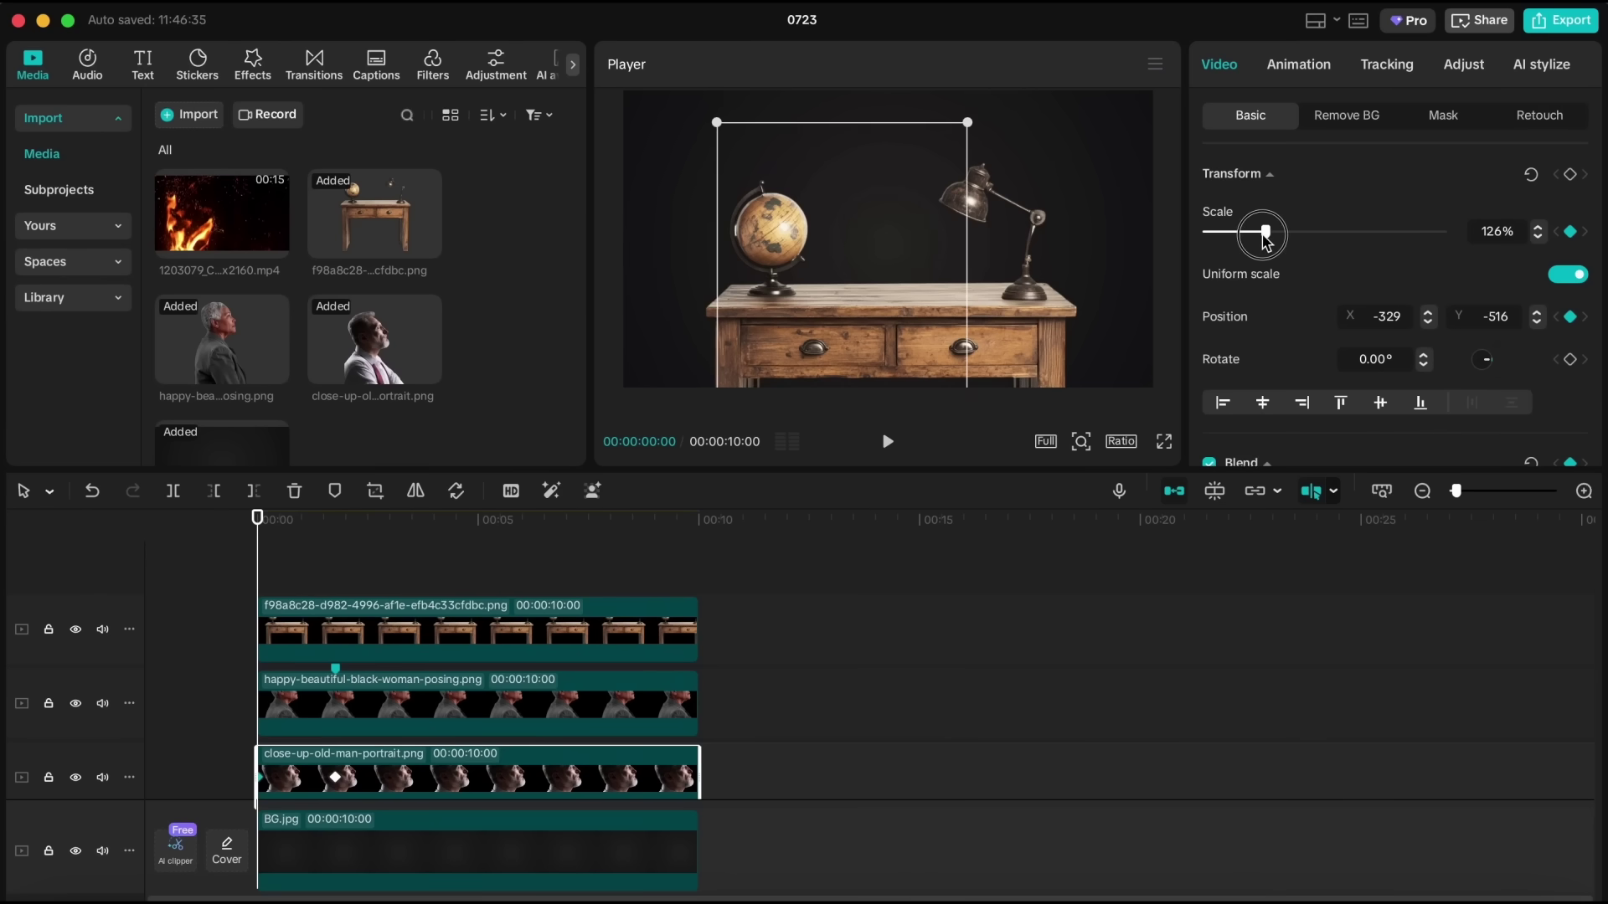
pyautogui.moveTo(1266, 240); pyautogui.dragTo(1262, 242)
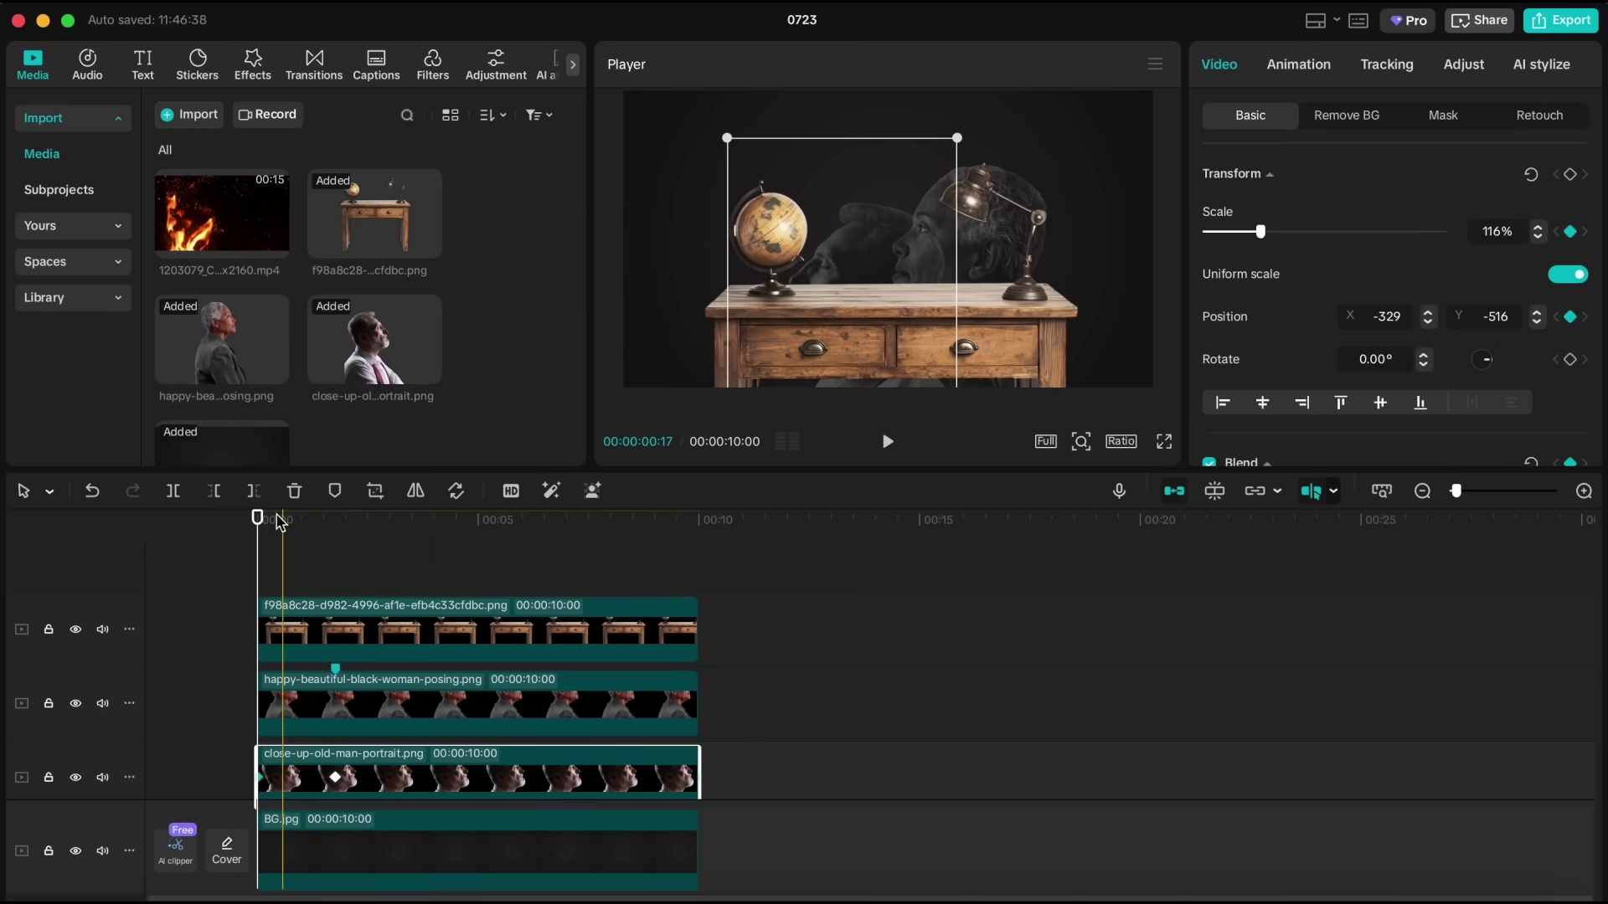
# Step: Enlarge the old-man portrait to about 133% at the six-second keyframe and play it back
pyautogui.moveTo(298, 518); pyautogui.dragTo(550, 570)
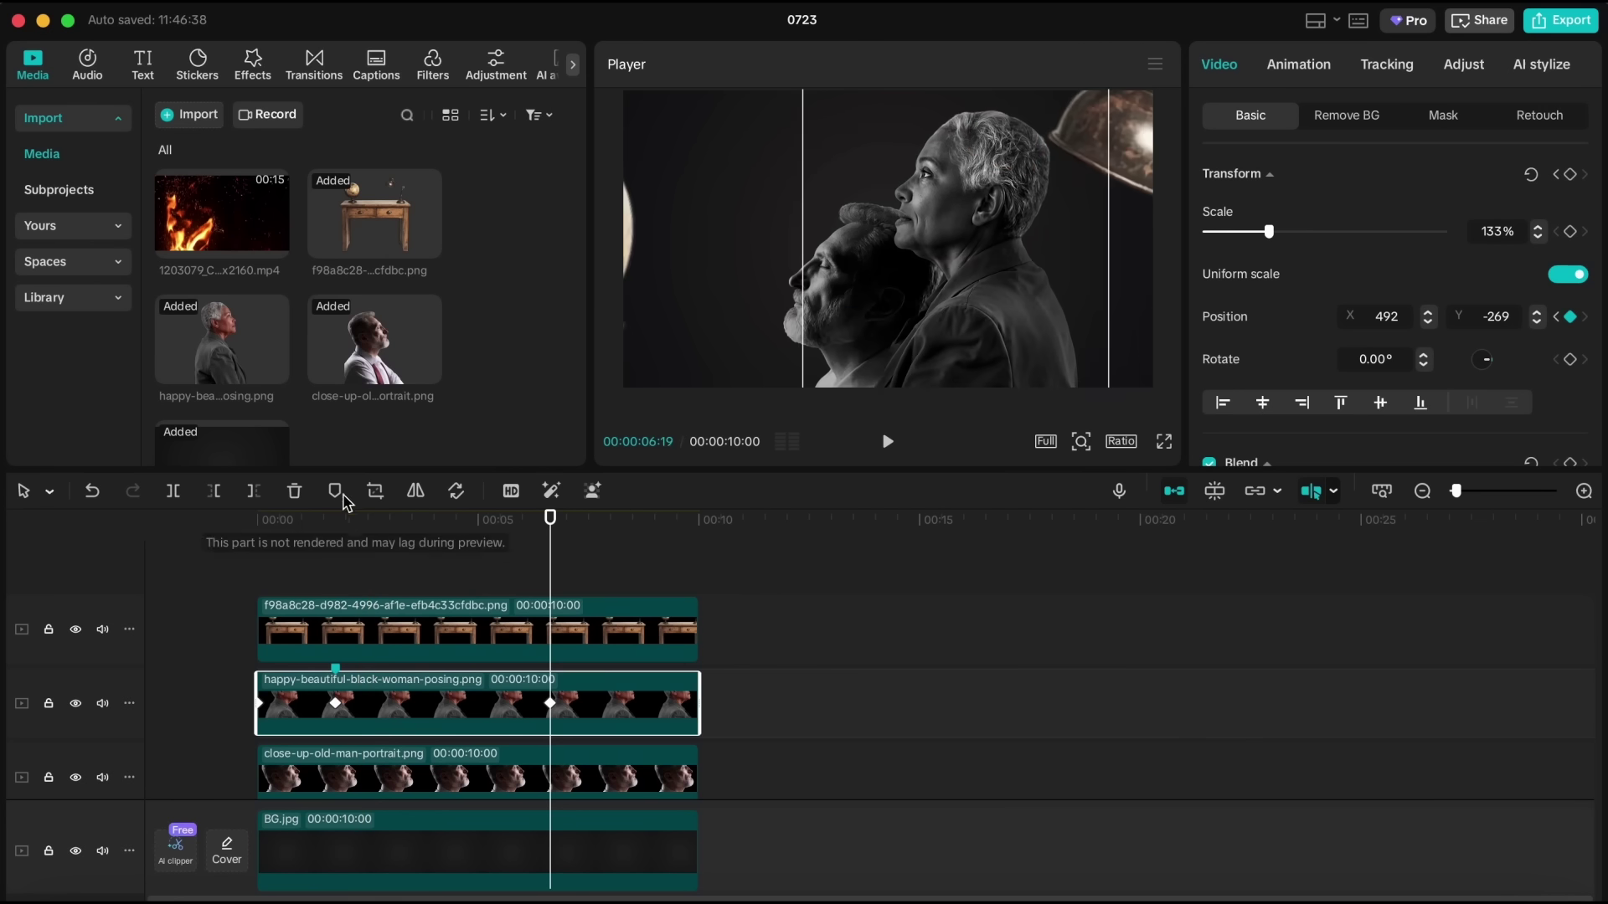
pyautogui.click(568, 786)
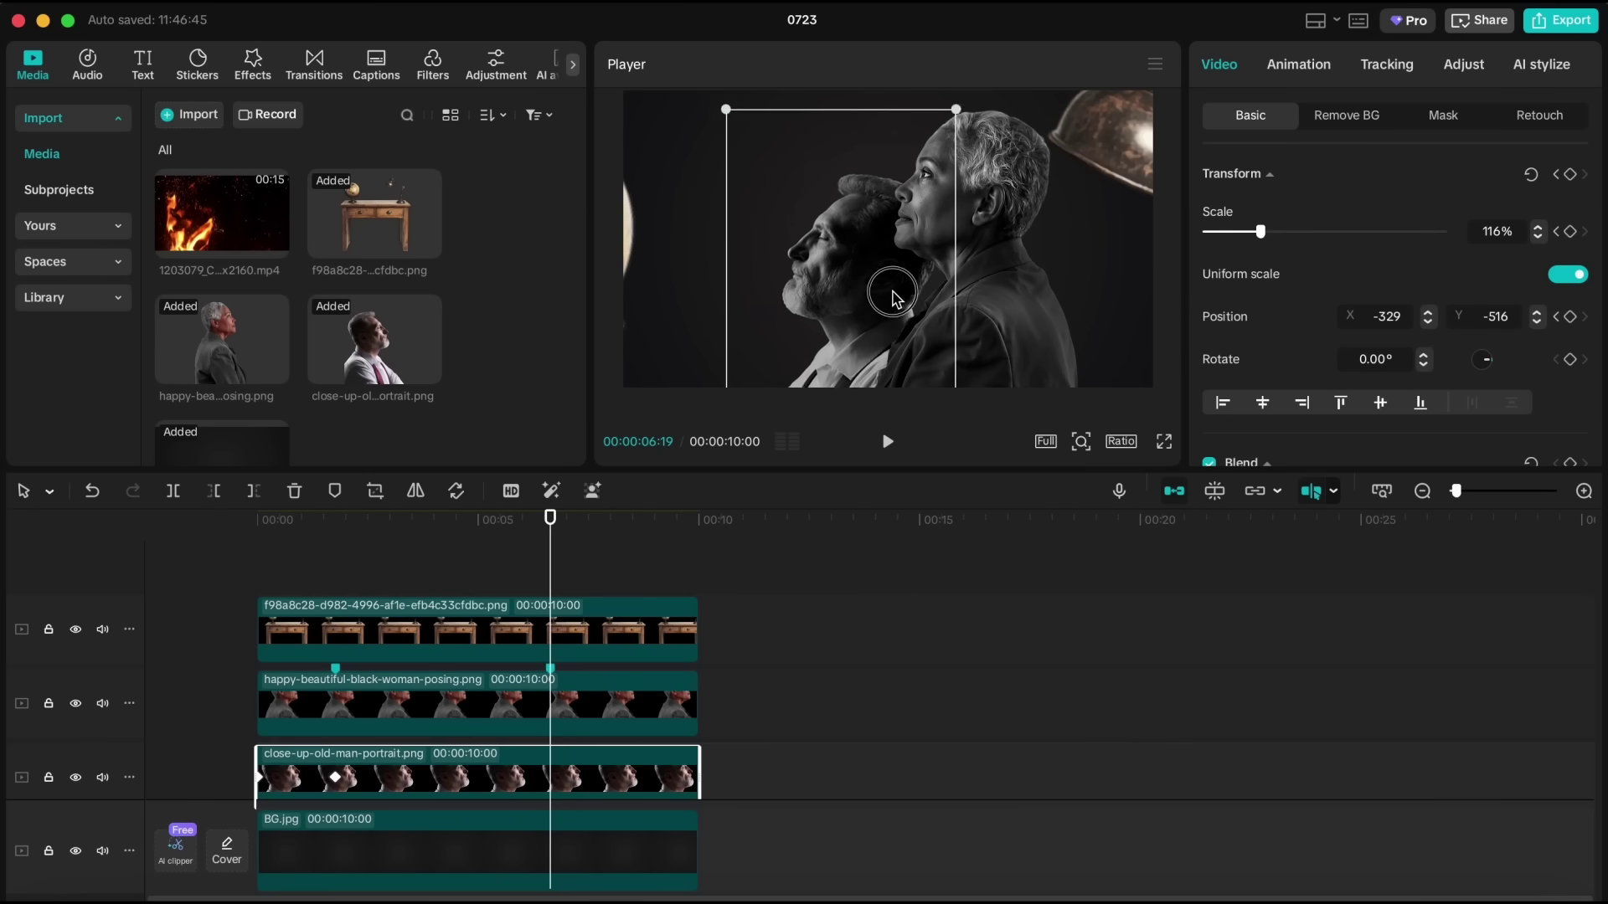
pyautogui.moveTo(1260, 243); pyautogui.dragTo(1273, 243)
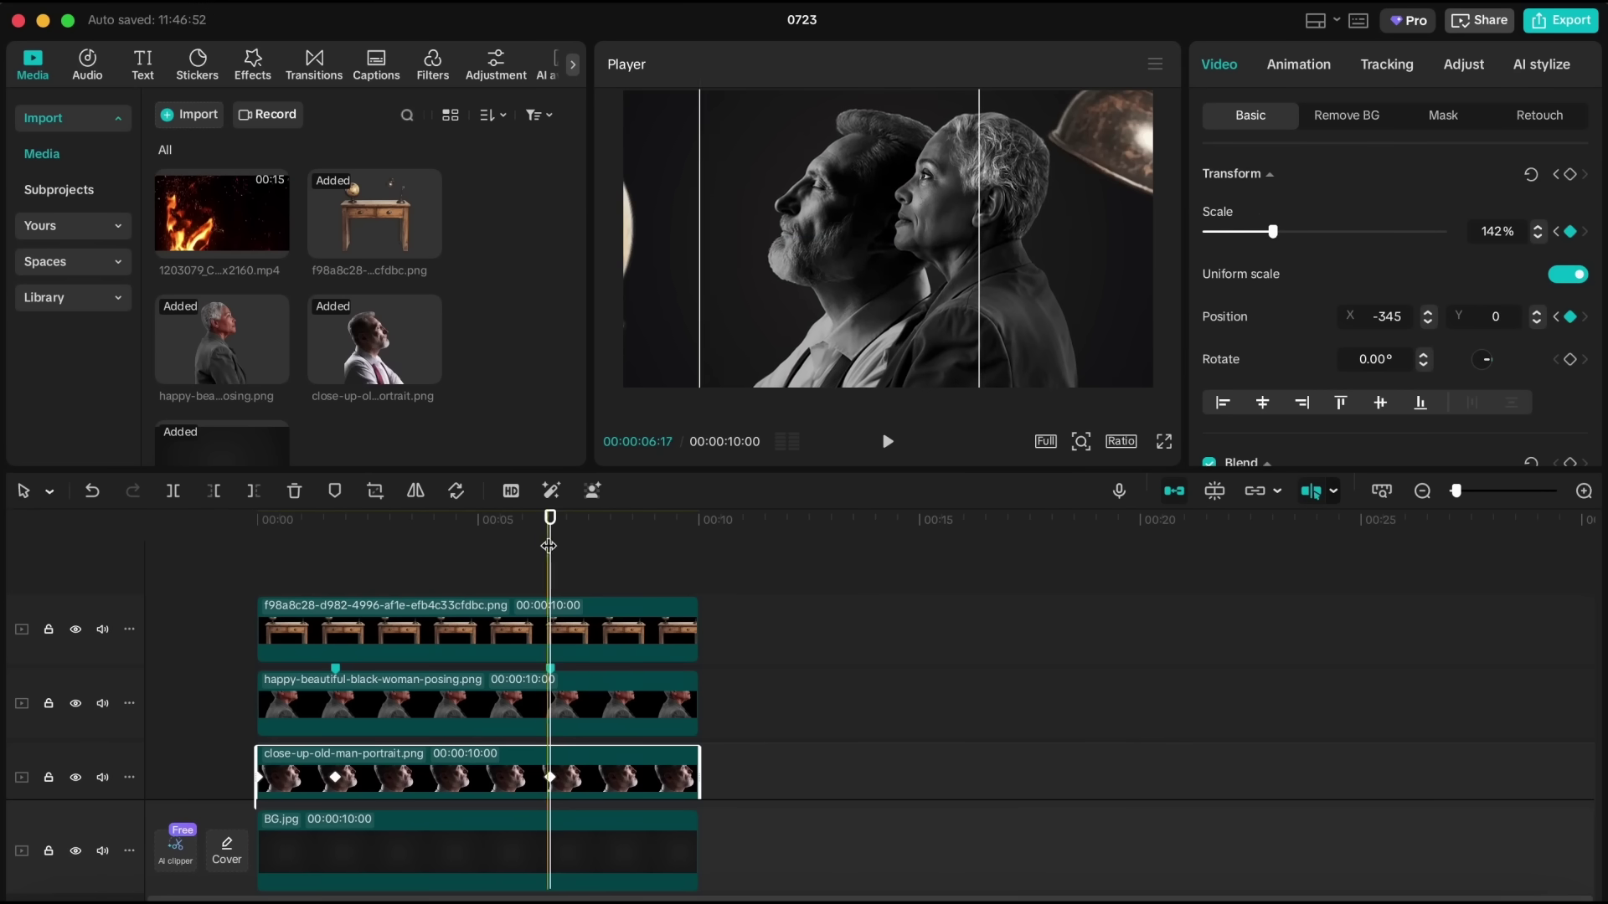
pyautogui.moveTo(548, 545); pyautogui.dragTo(161, 628)
pyautogui.press('space')
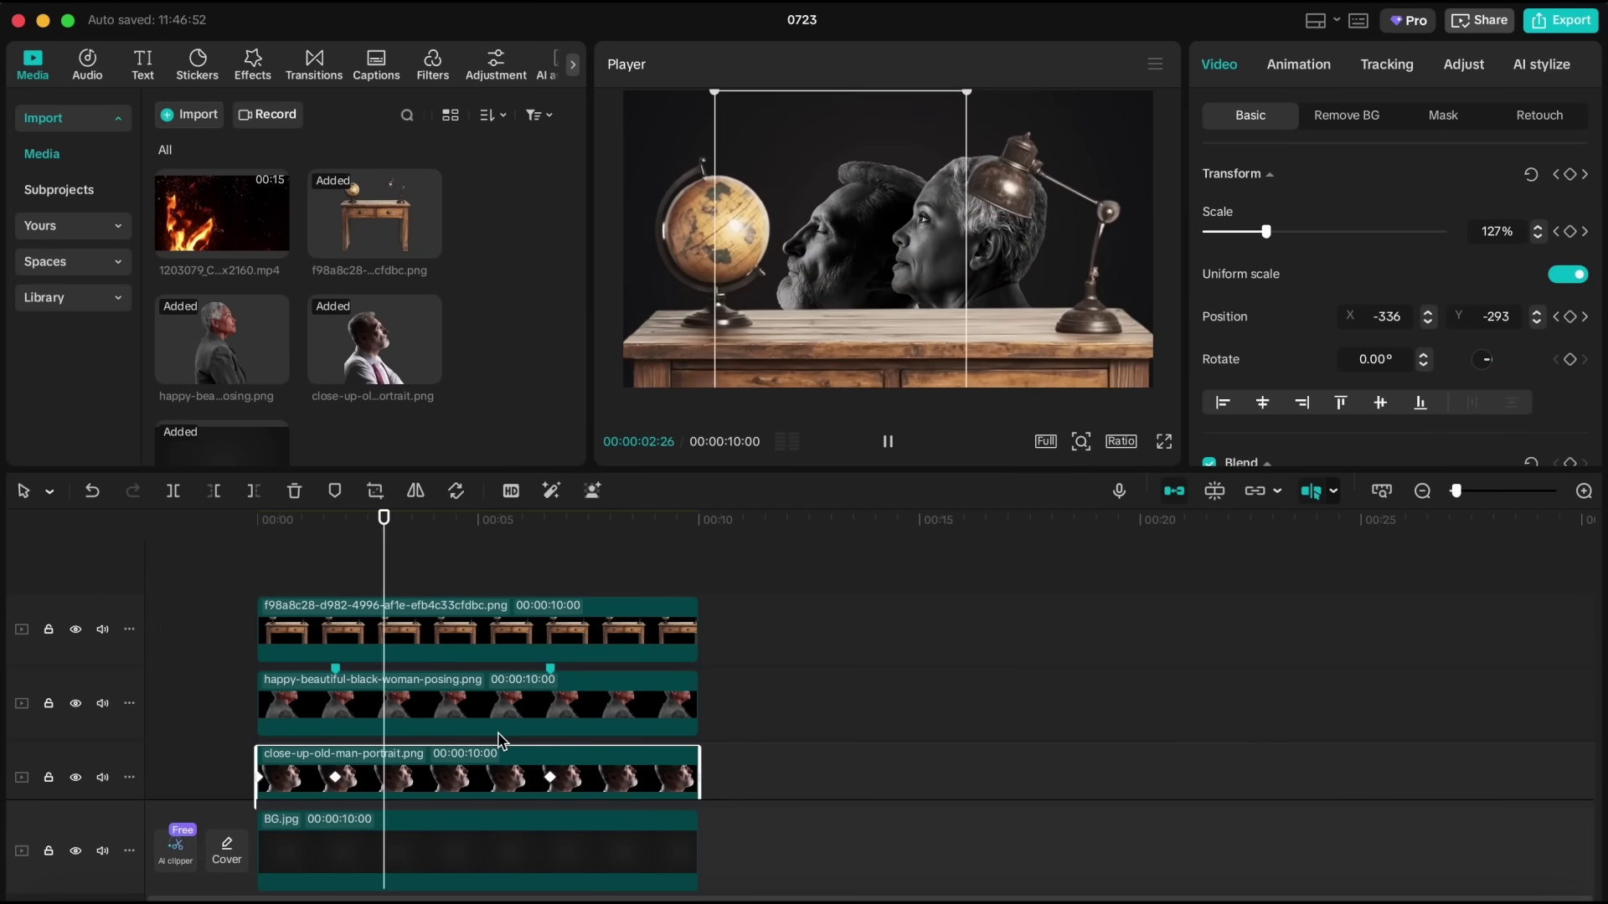
pyautogui.press('space')
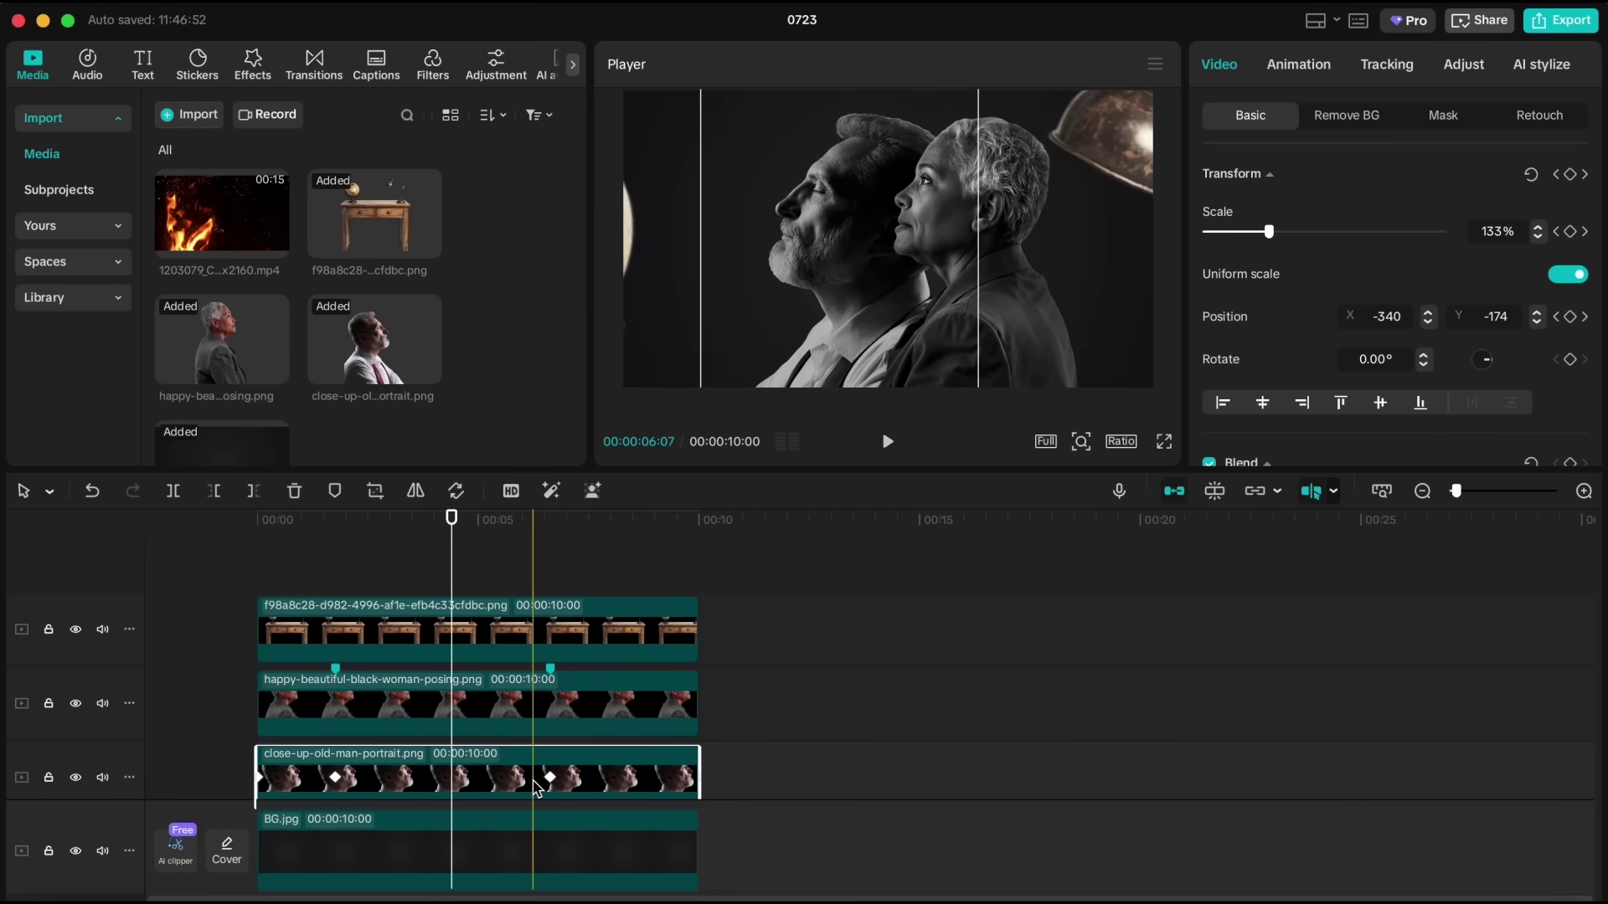
# Step: Show the old-man clip's animation curves and apply Quad In easing to its scale
pyautogui.rightClick(536, 788)
pyautogui.click(578, 834)
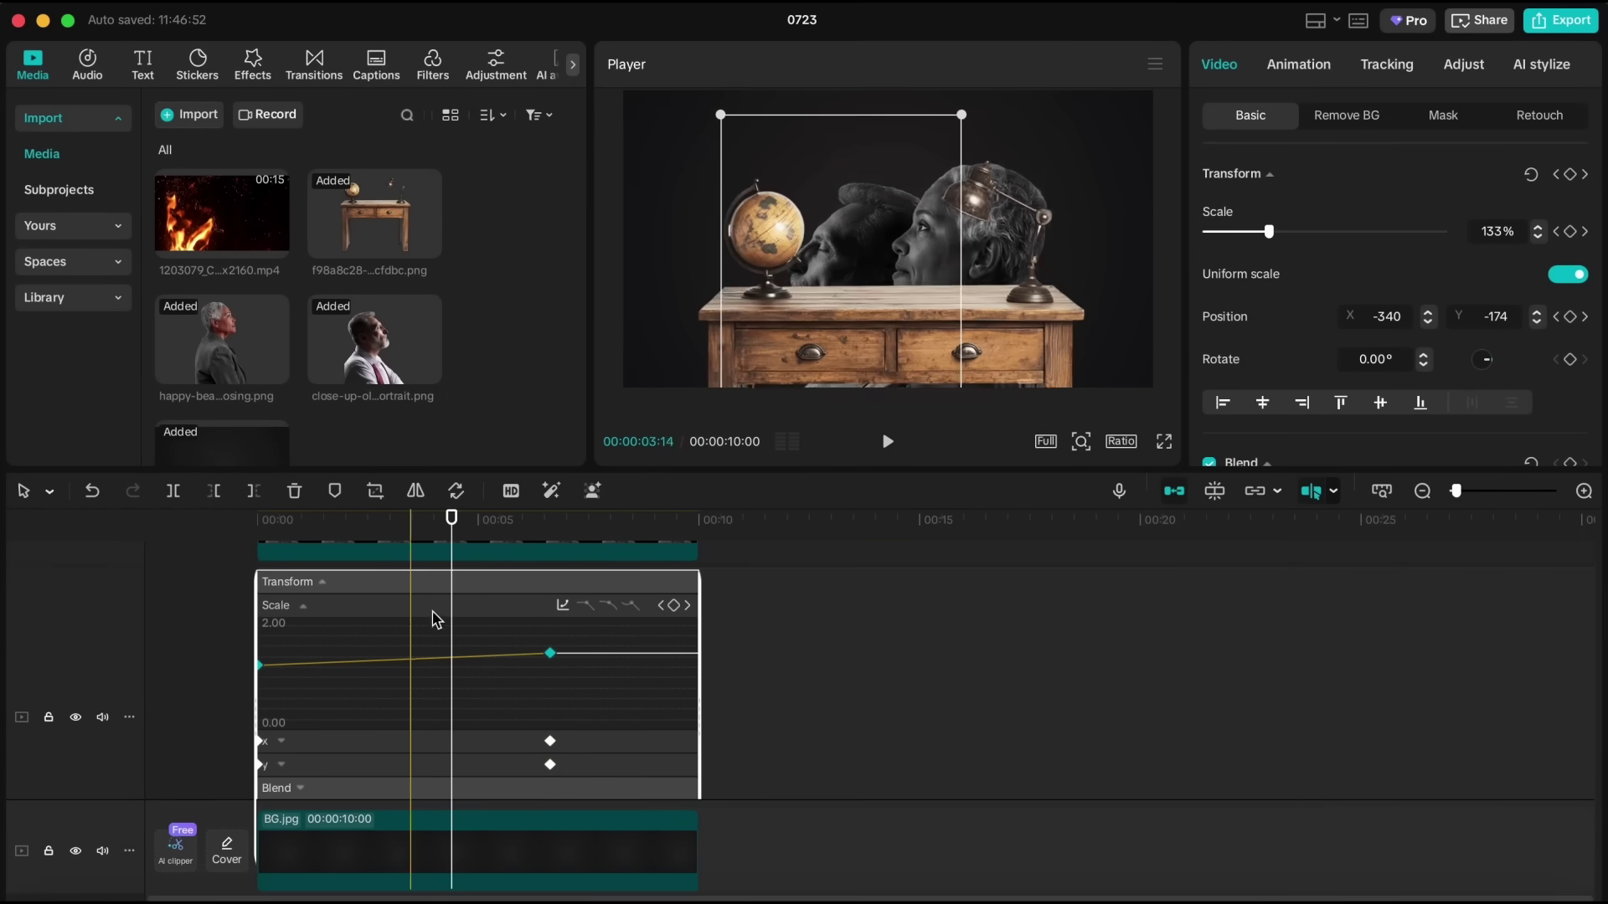
pyautogui.click(562, 607)
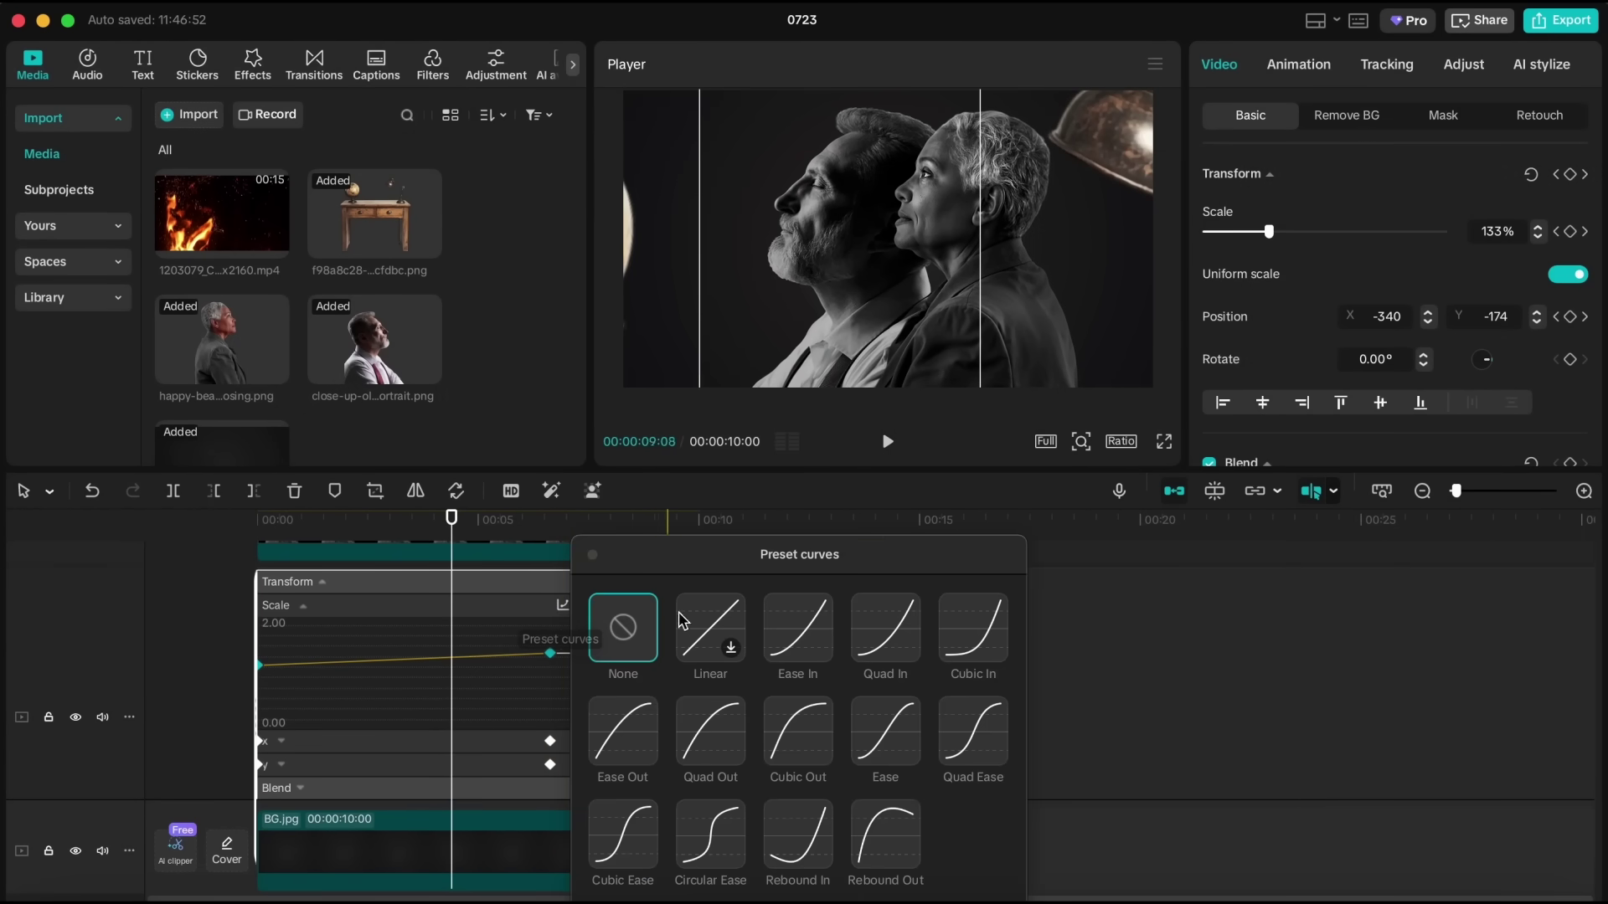
pyautogui.click(902, 659)
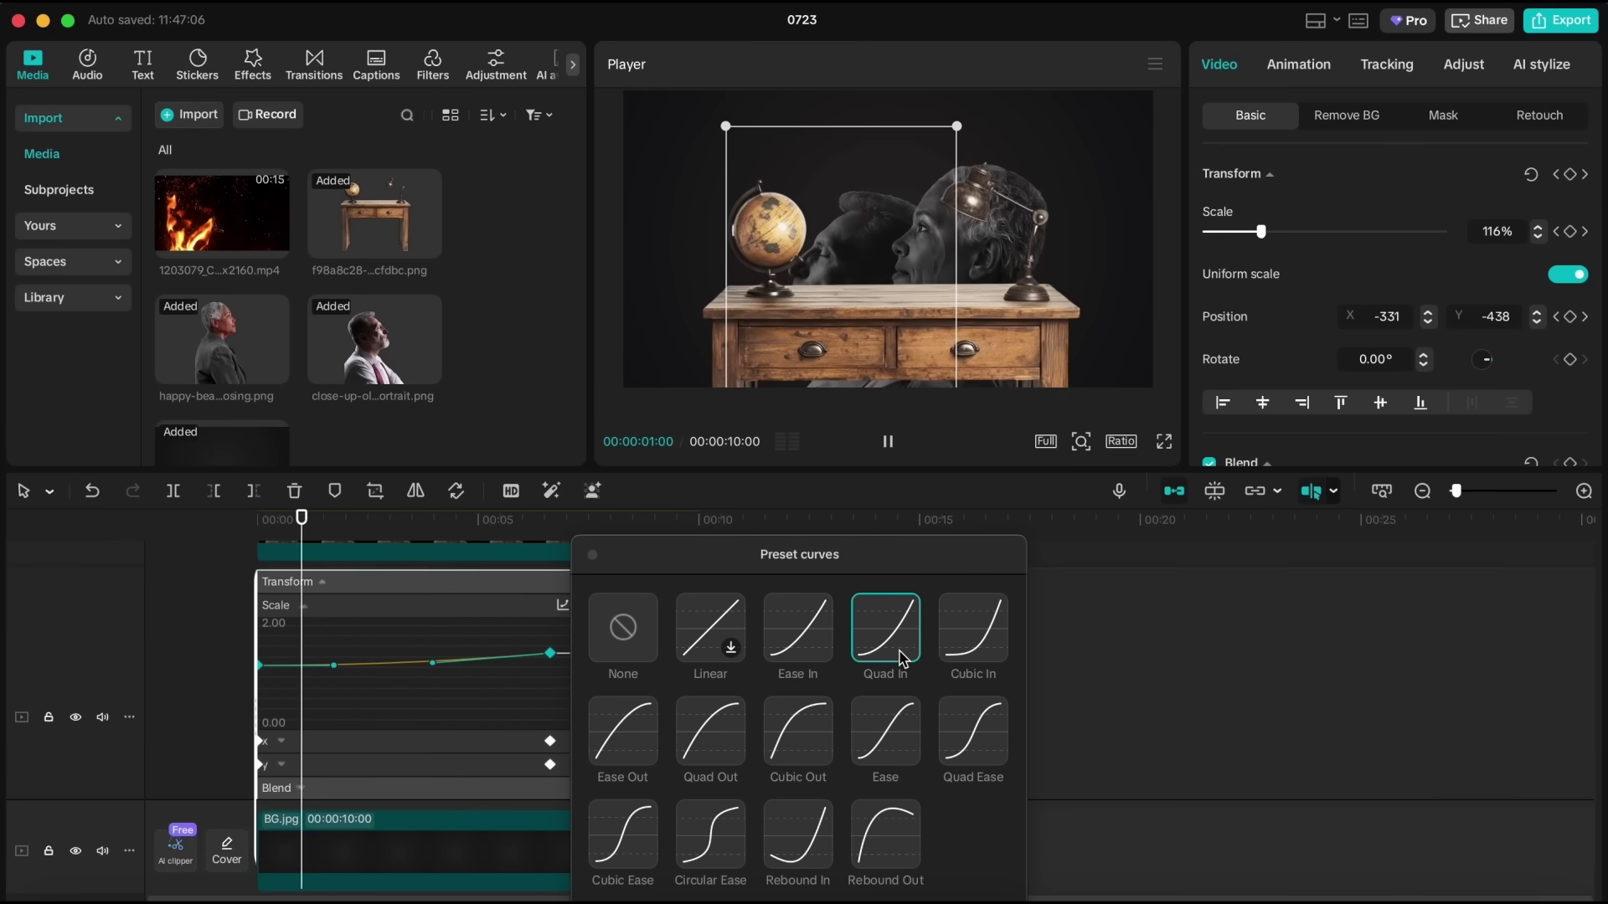
pyautogui.click(592, 555)
# Step: Apply Quad In easing to the old man's vertical position curve, then hide the curve graph
pyautogui.click(438, 762)
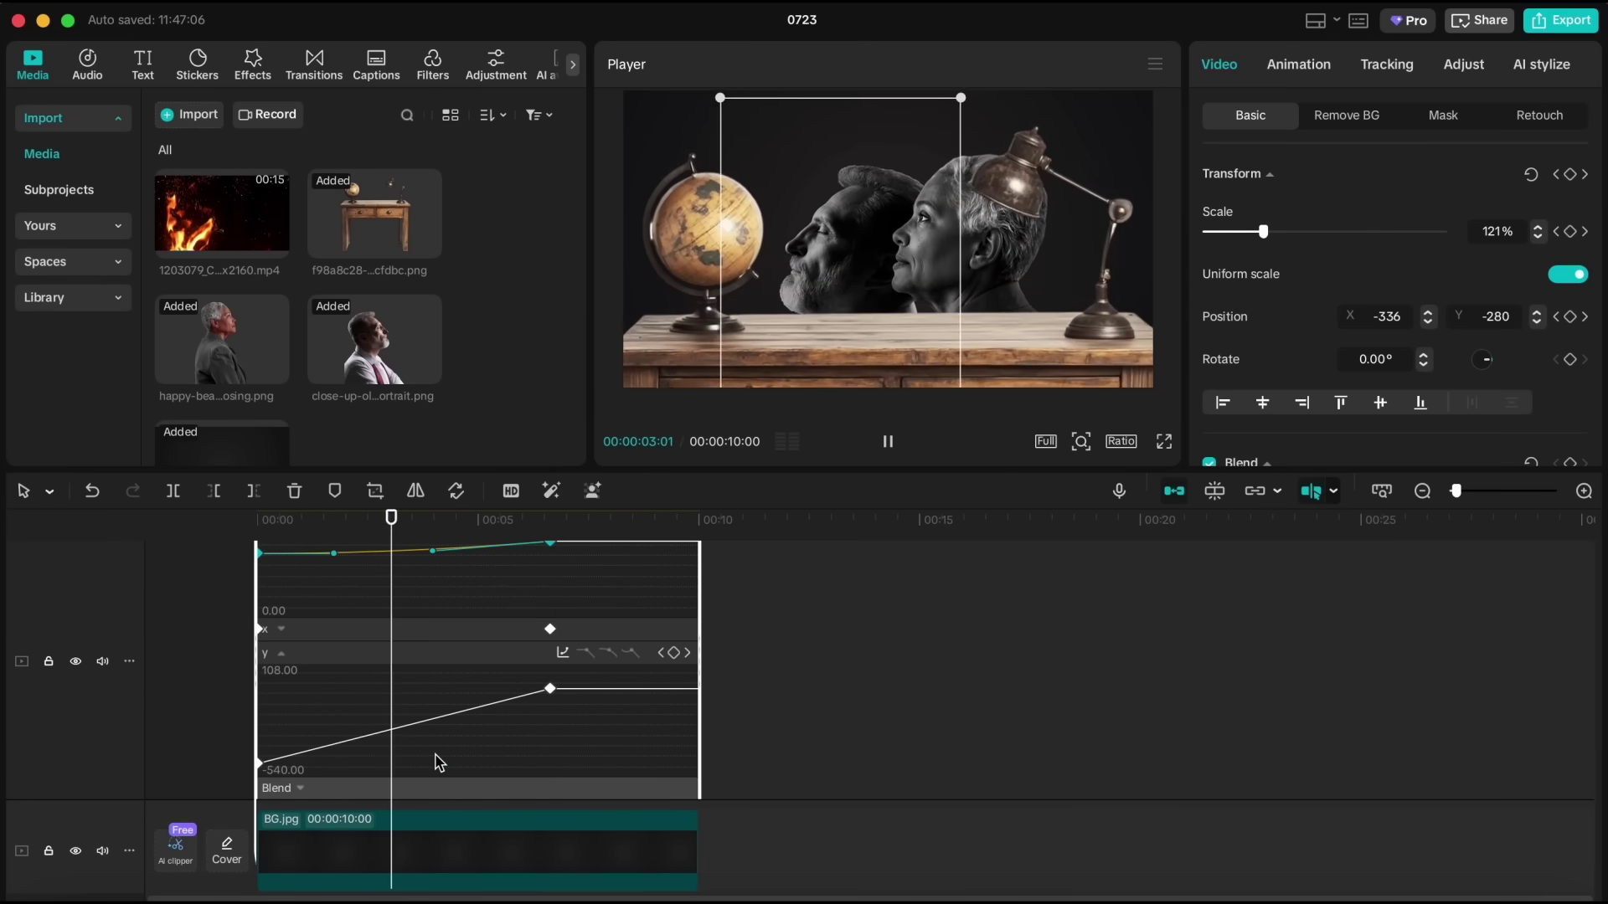
pyautogui.click(252, 692)
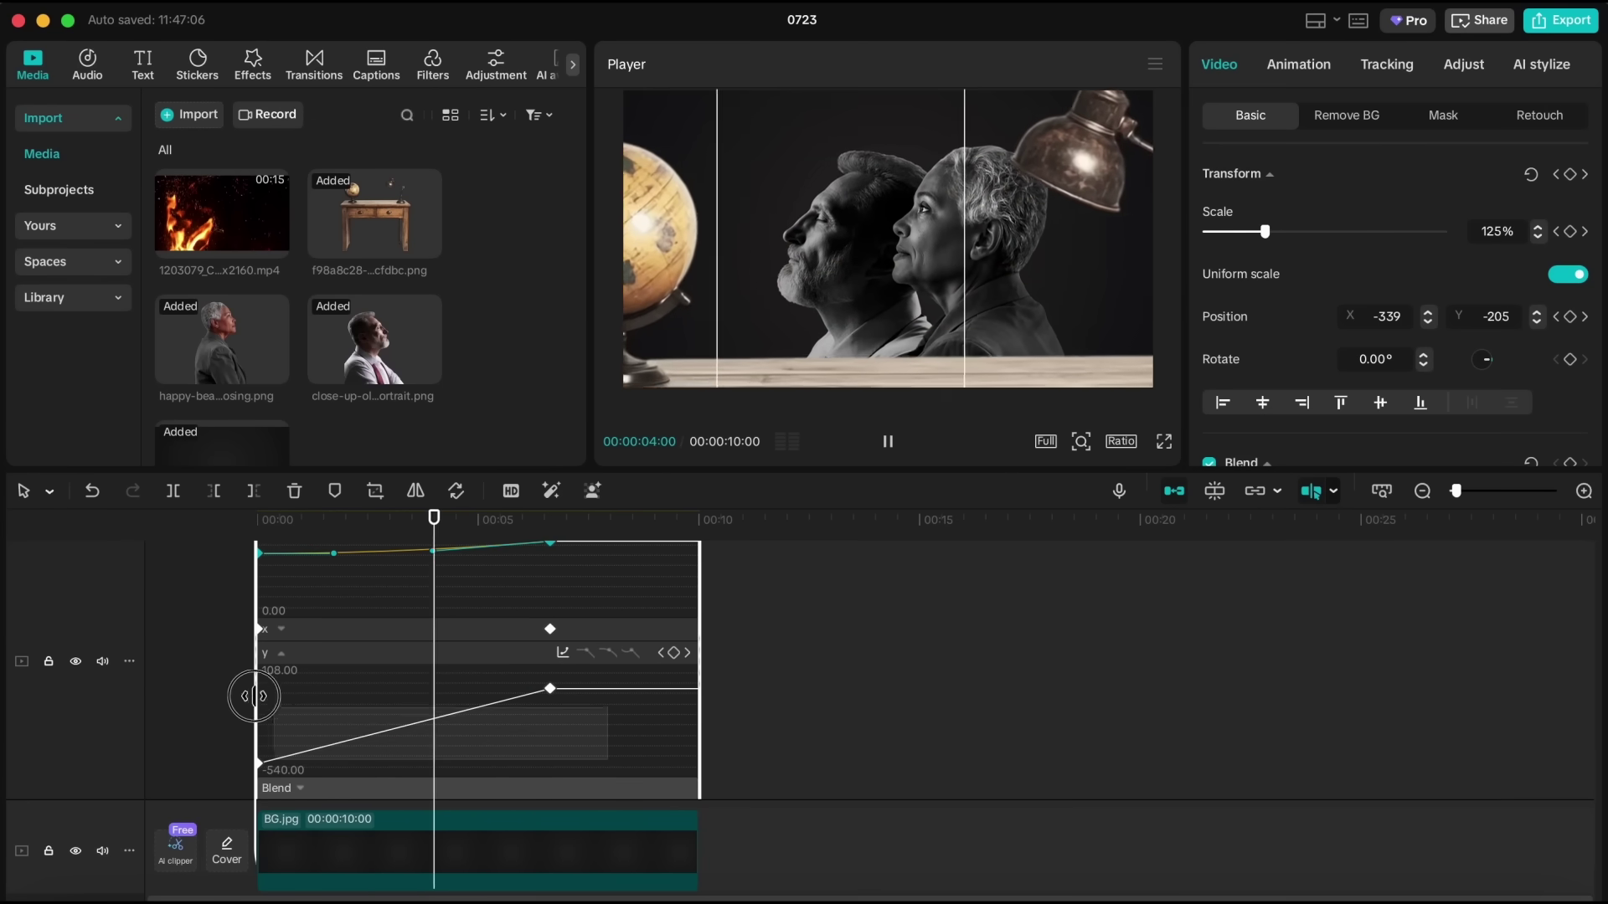
pyautogui.click(578, 686)
pyautogui.click(226, 800)
pyautogui.click(562, 653)
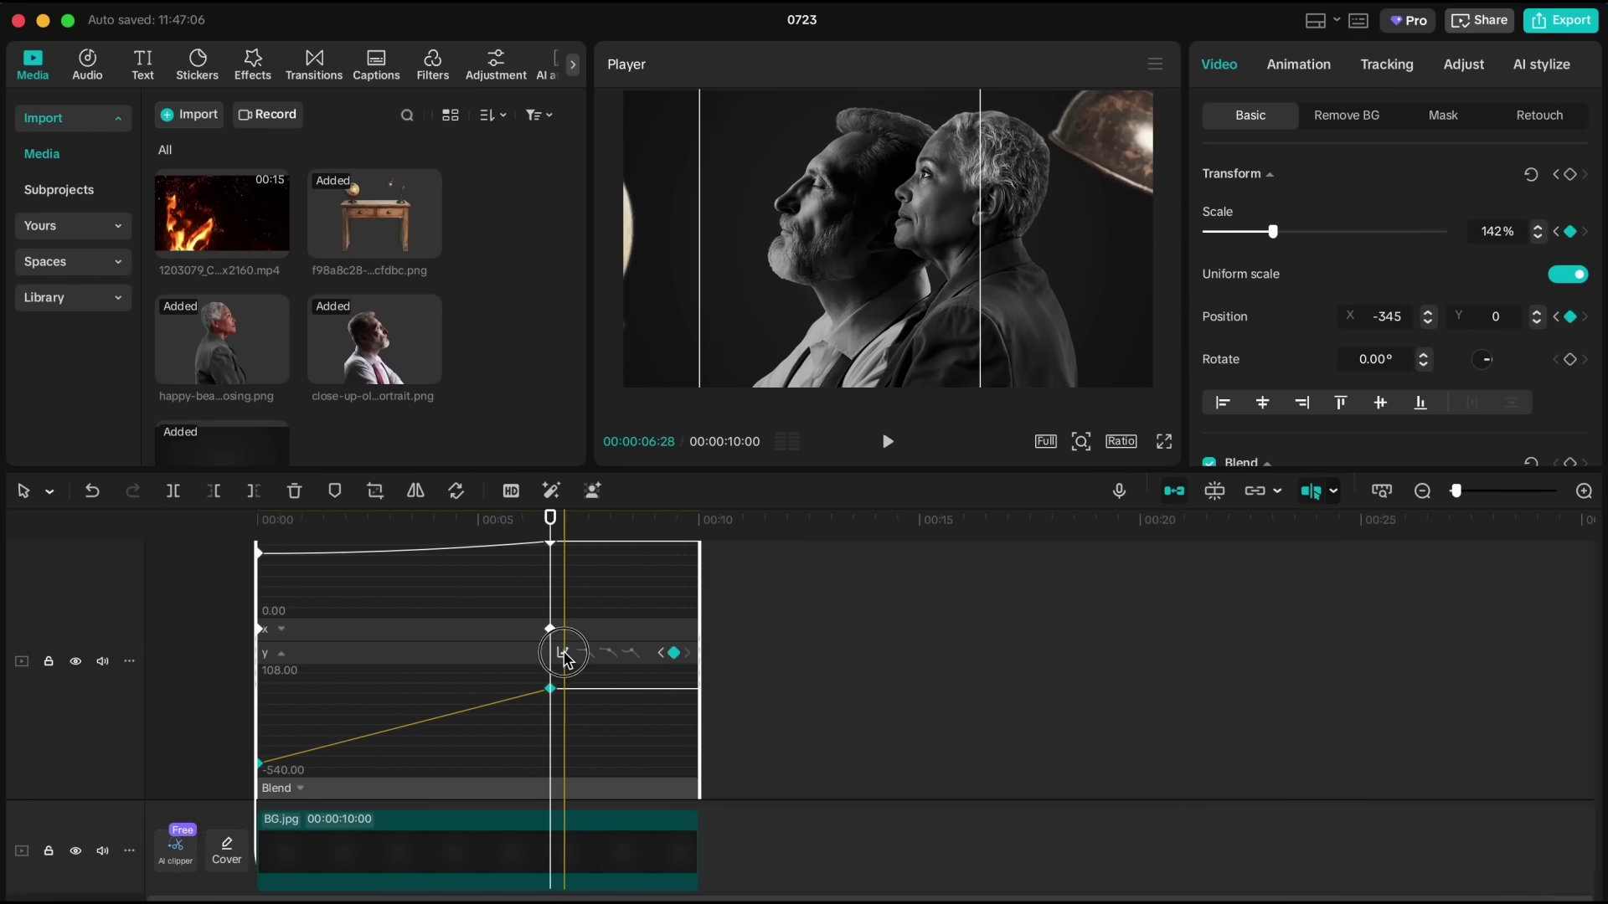
pyautogui.click(874, 636)
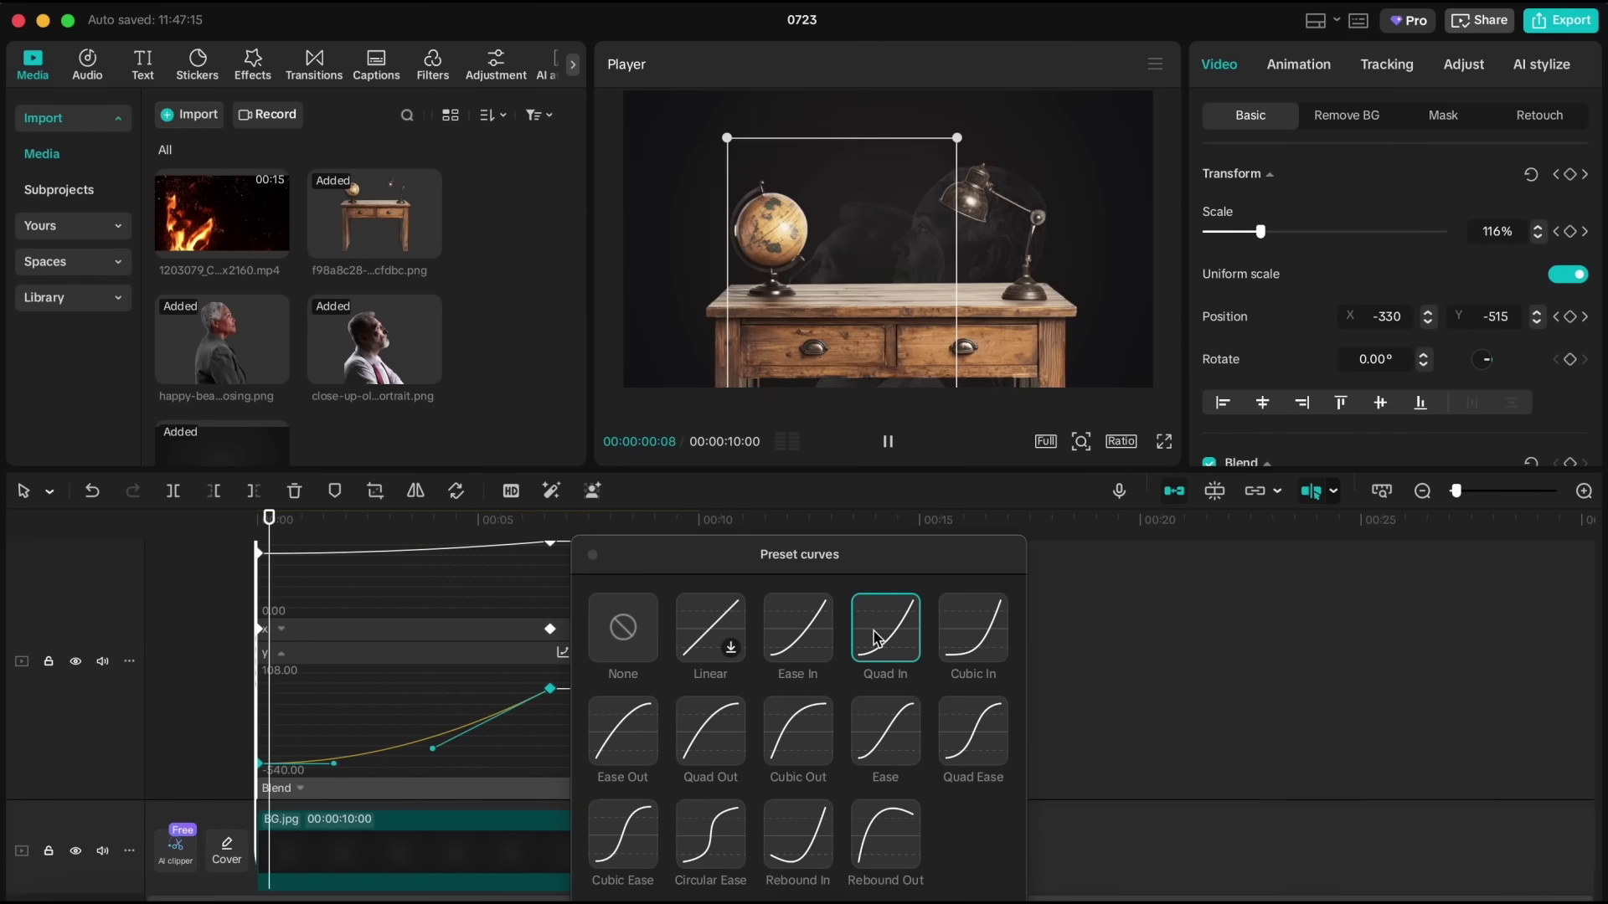
pyautogui.click(595, 564)
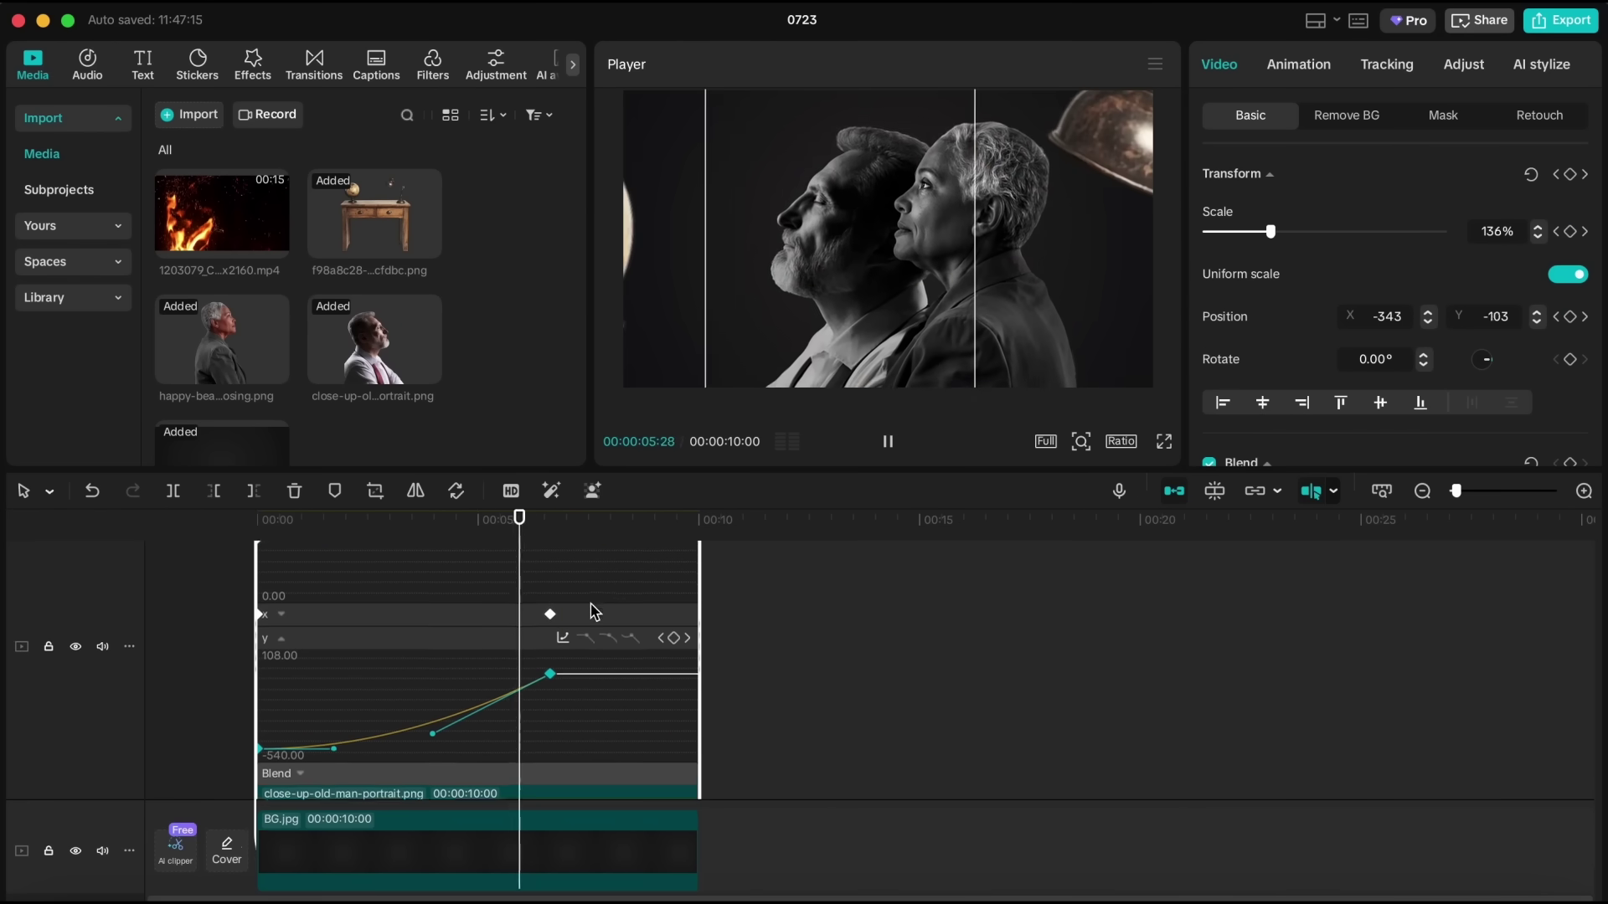
pyautogui.rightClick(599, 802)
pyautogui.click(637, 822)
# Step: Put the fire video on a new top track with Screen blend mode and preview it
pyautogui.click(276, 519)
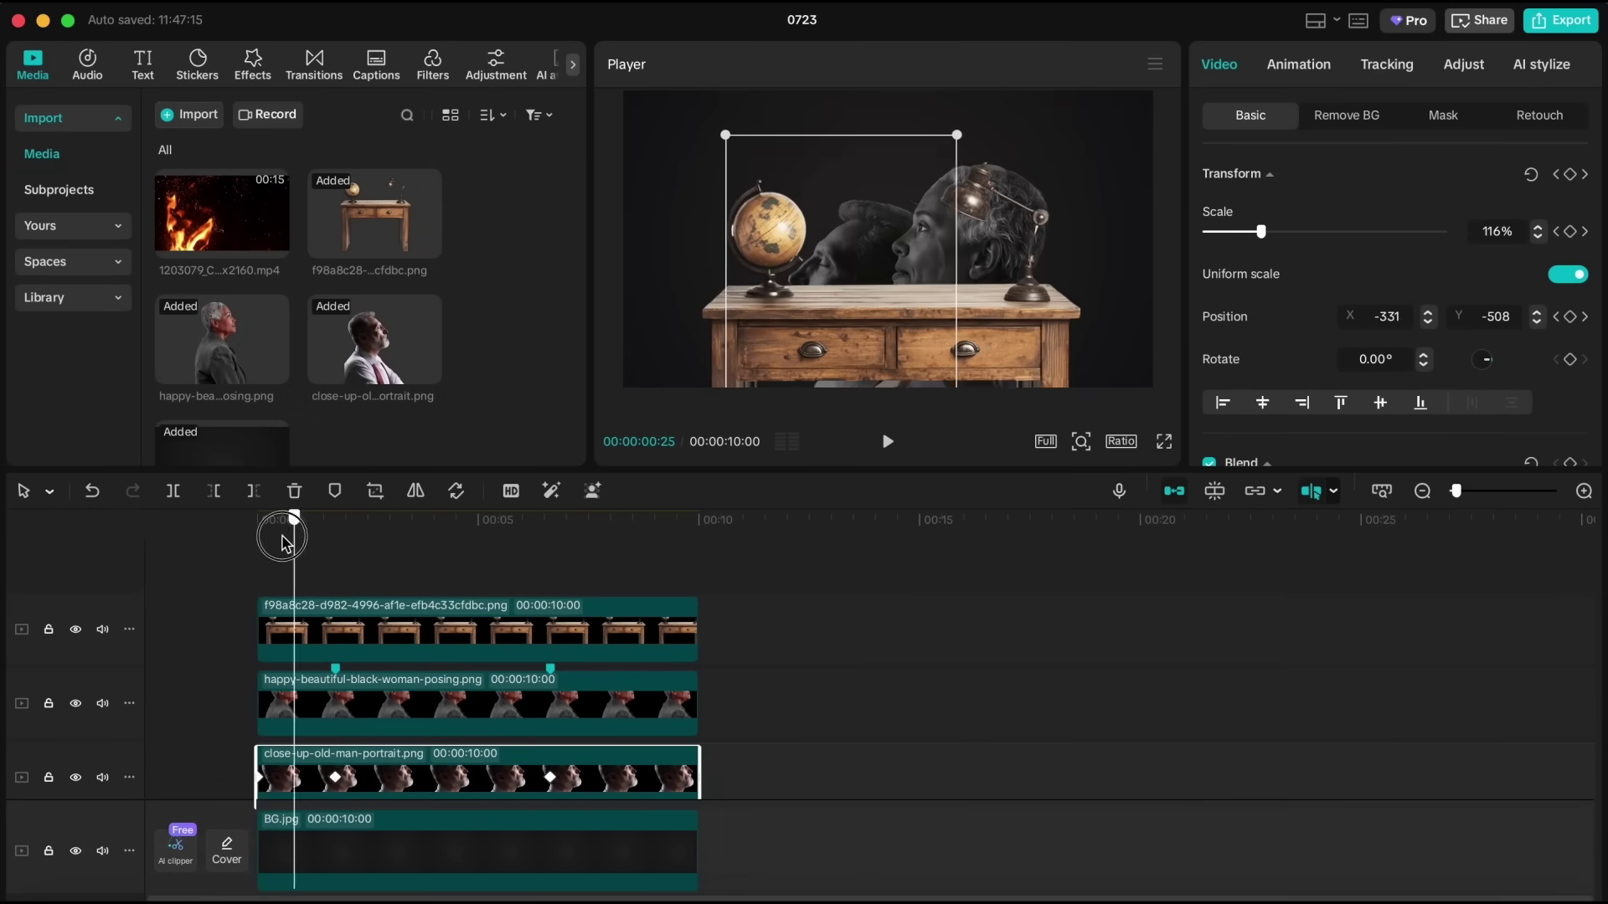
pyautogui.press('space')
pyautogui.moveTo(170, 257); pyautogui.dragTo(242, 568)
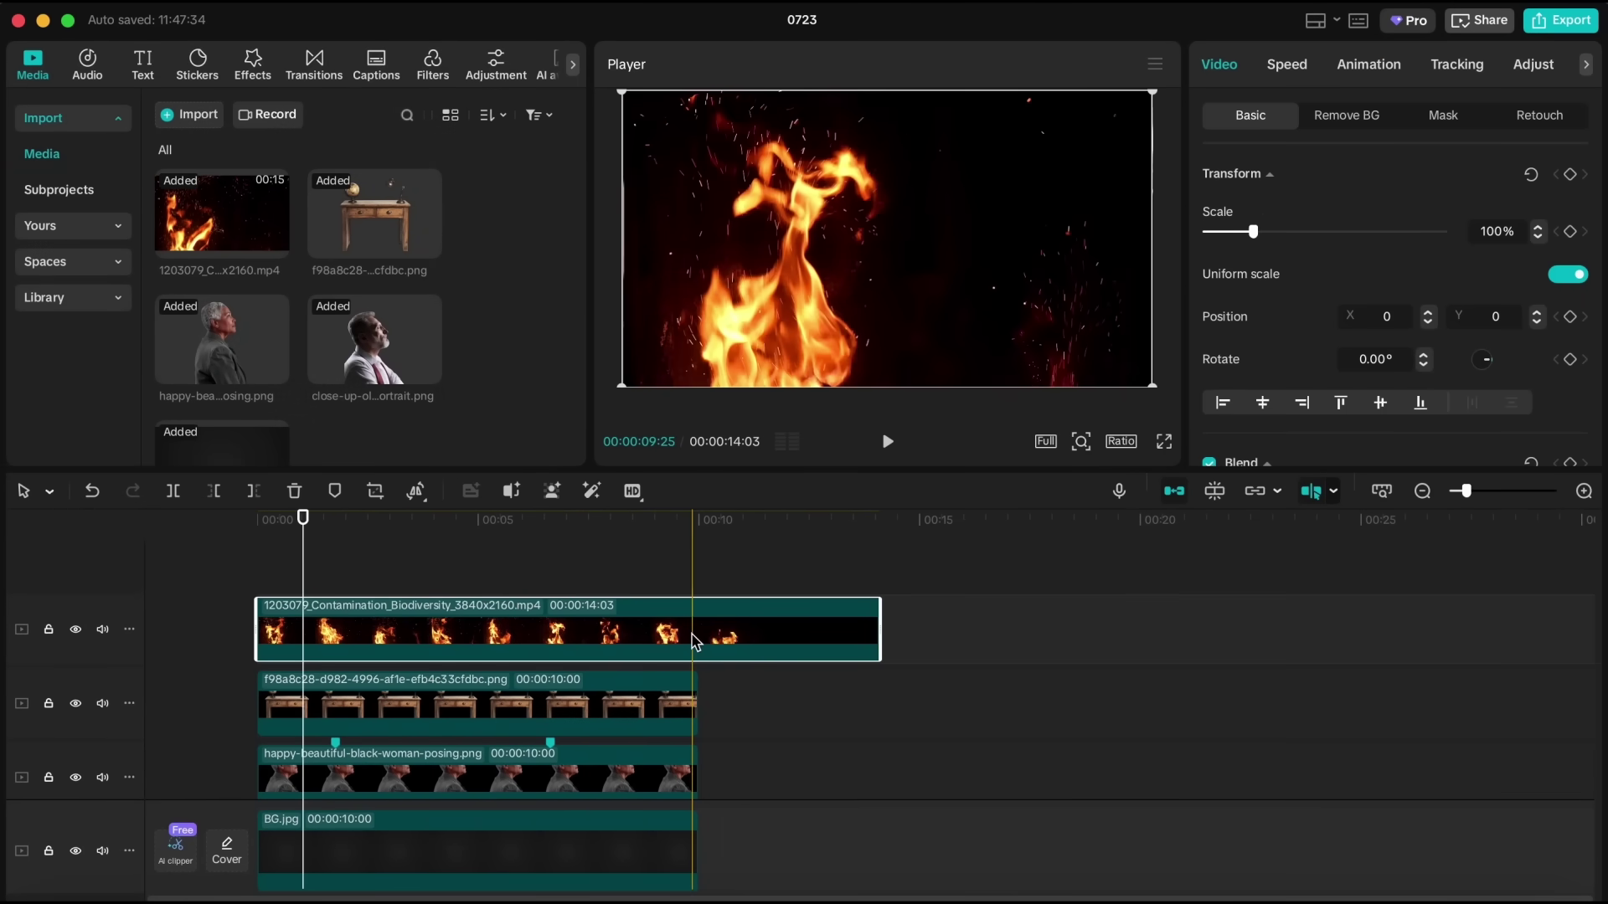
pyautogui.scroll(-5, 1306, 369)
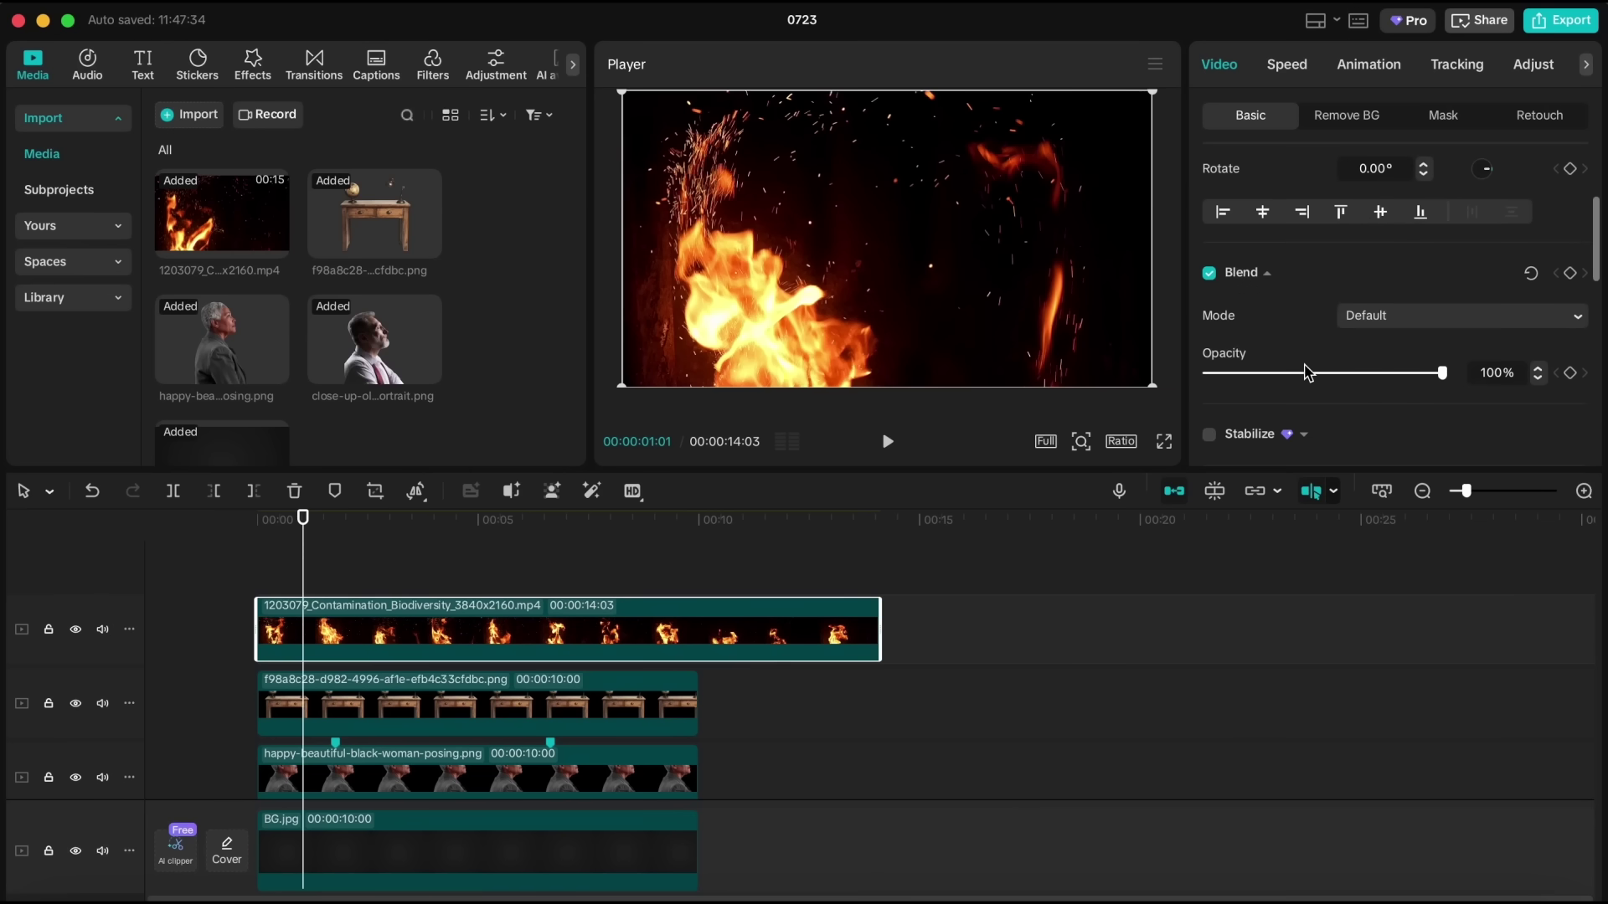
pyautogui.click(1370, 325)
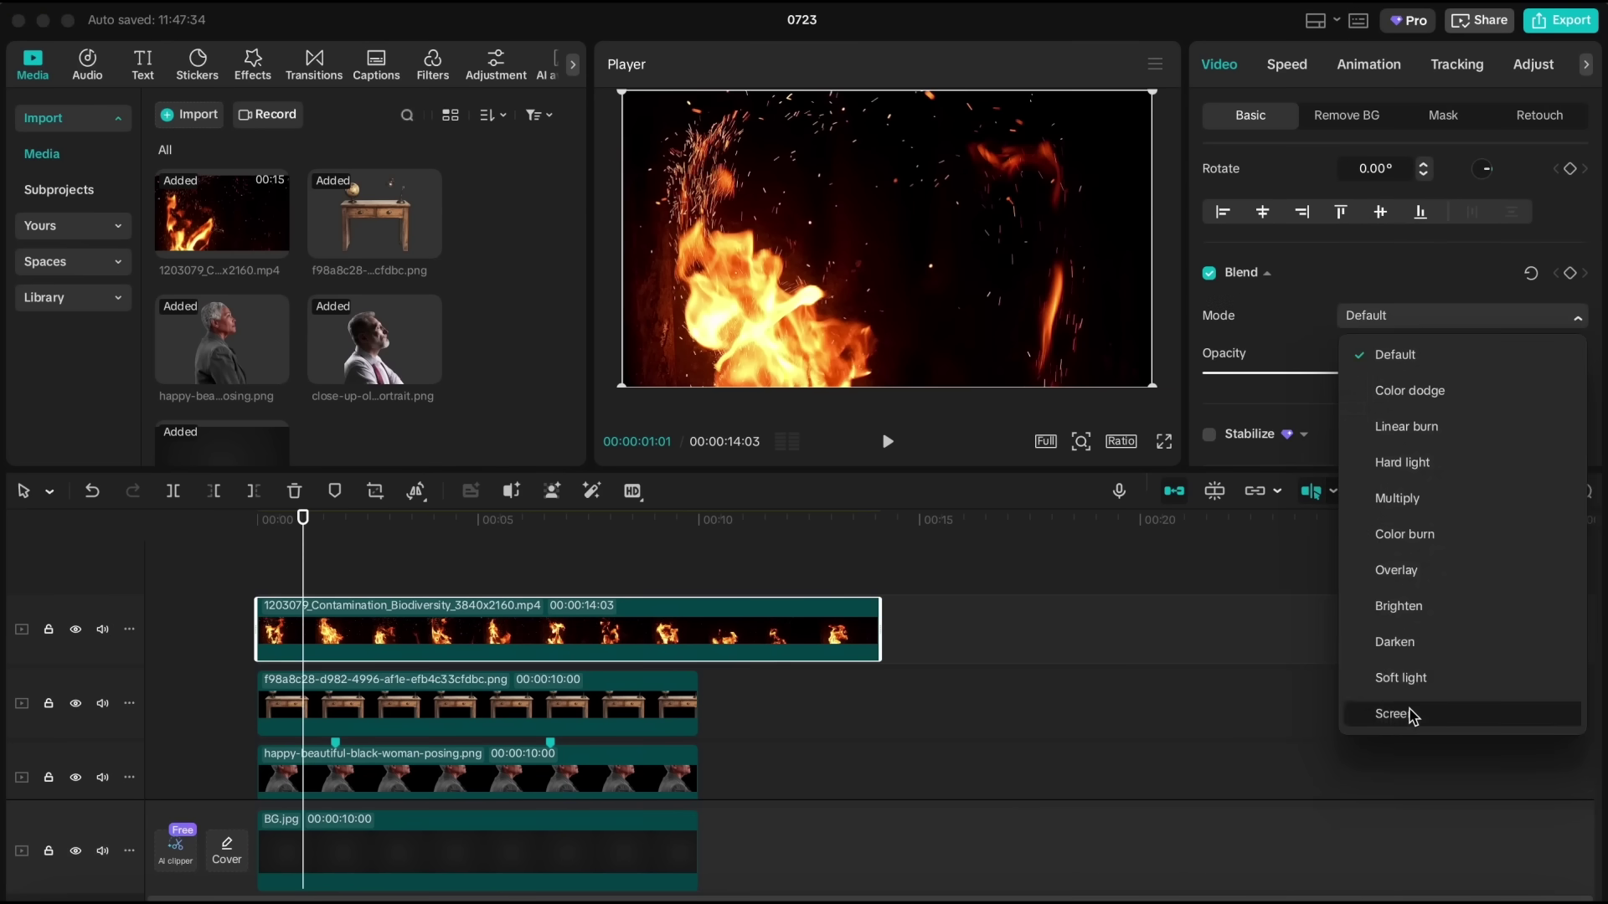
pyautogui.click(1411, 716)
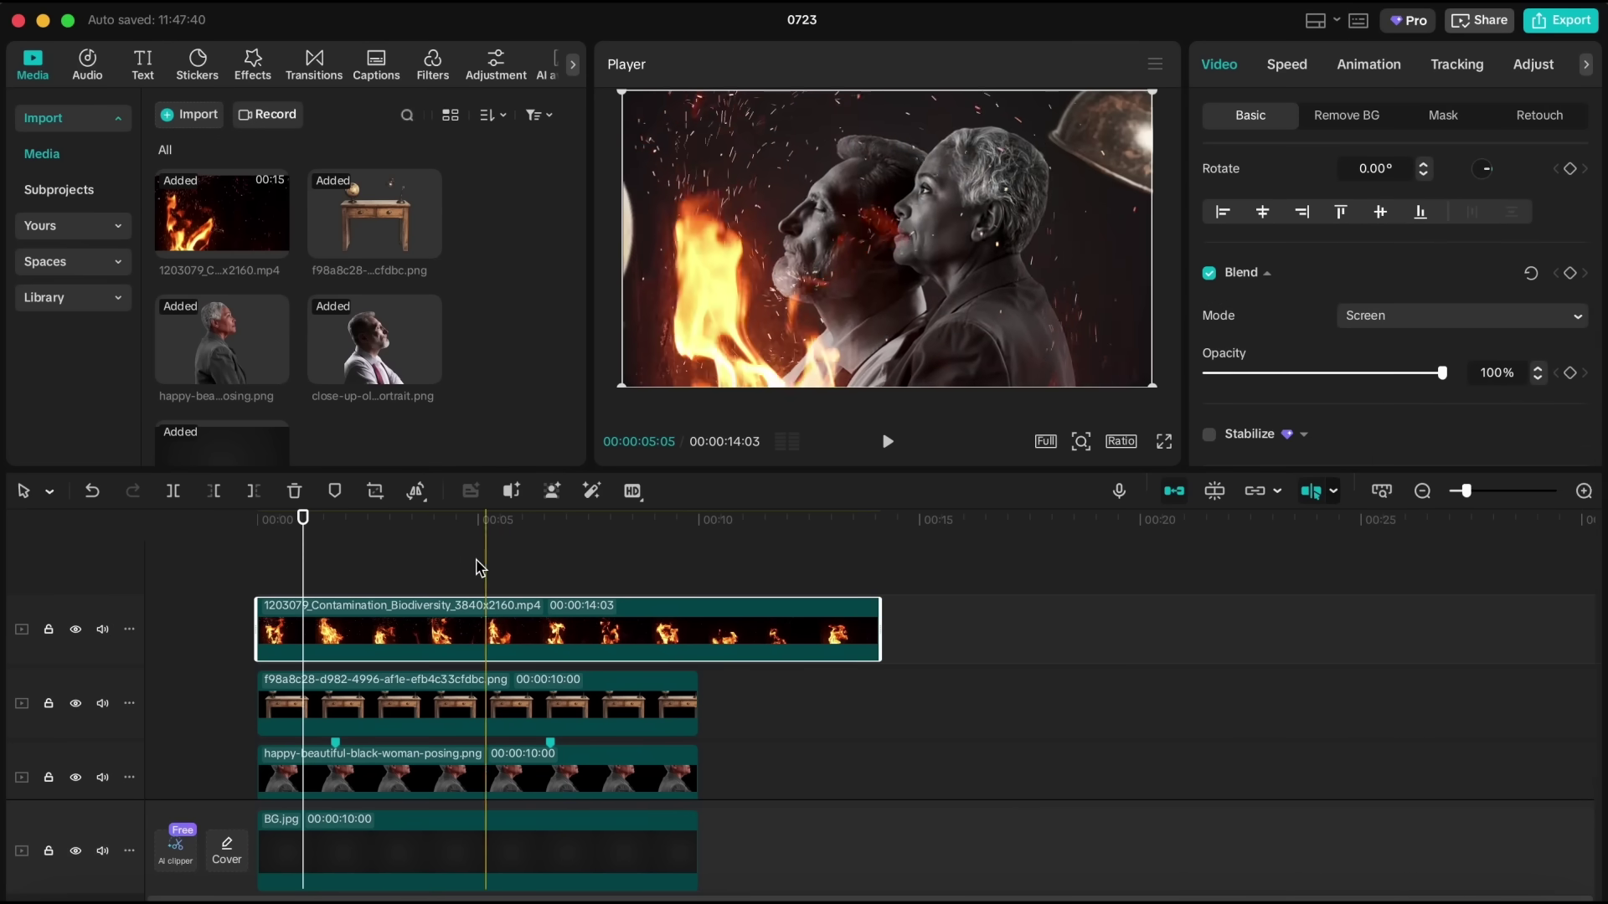
pyautogui.click(266, 534)
pyautogui.press('space')
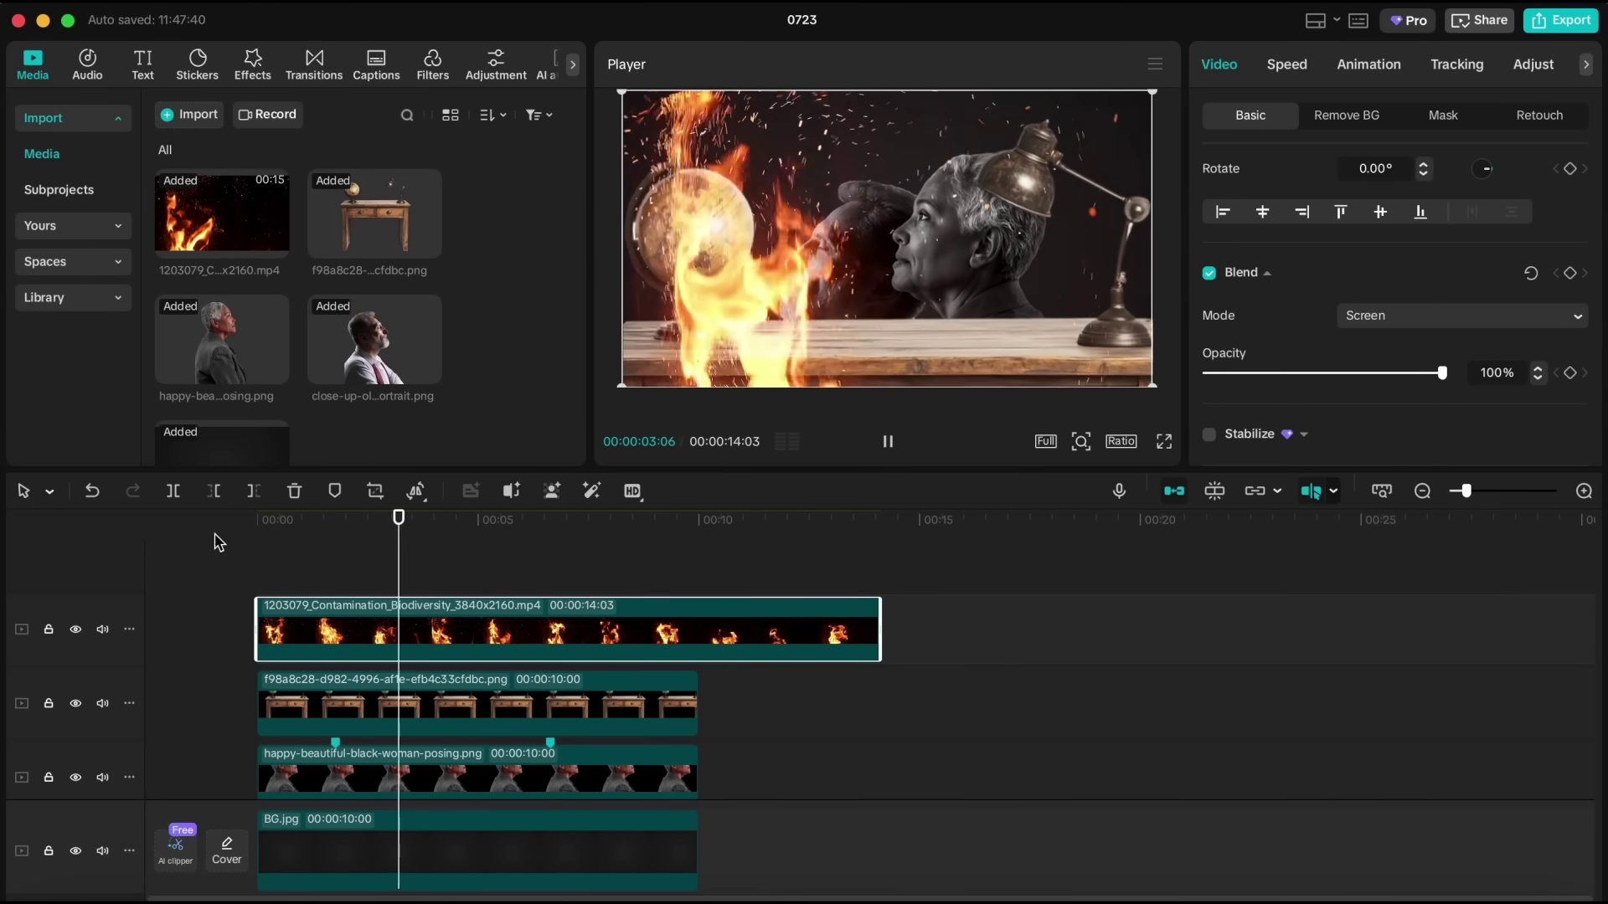
pyautogui.press('space')
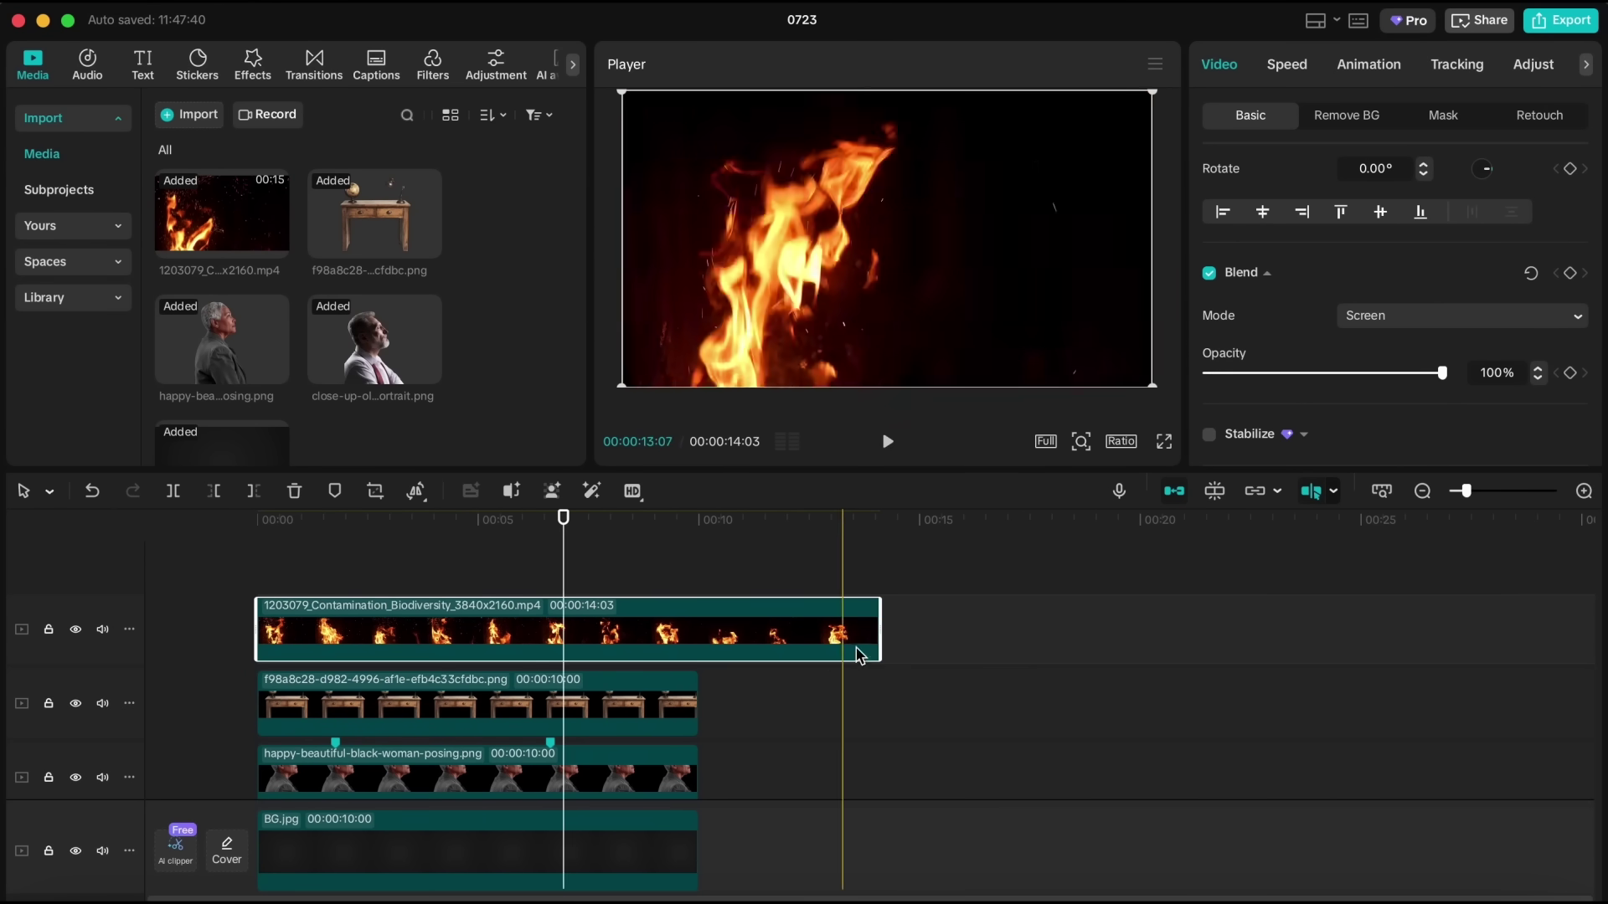
# Step: Trim the fire clip to end at ten seconds and select all the scene's clips
pyautogui.moveTo(879, 649); pyautogui.dragTo(695, 647)
pyautogui.scroll(-2, 692, 645)
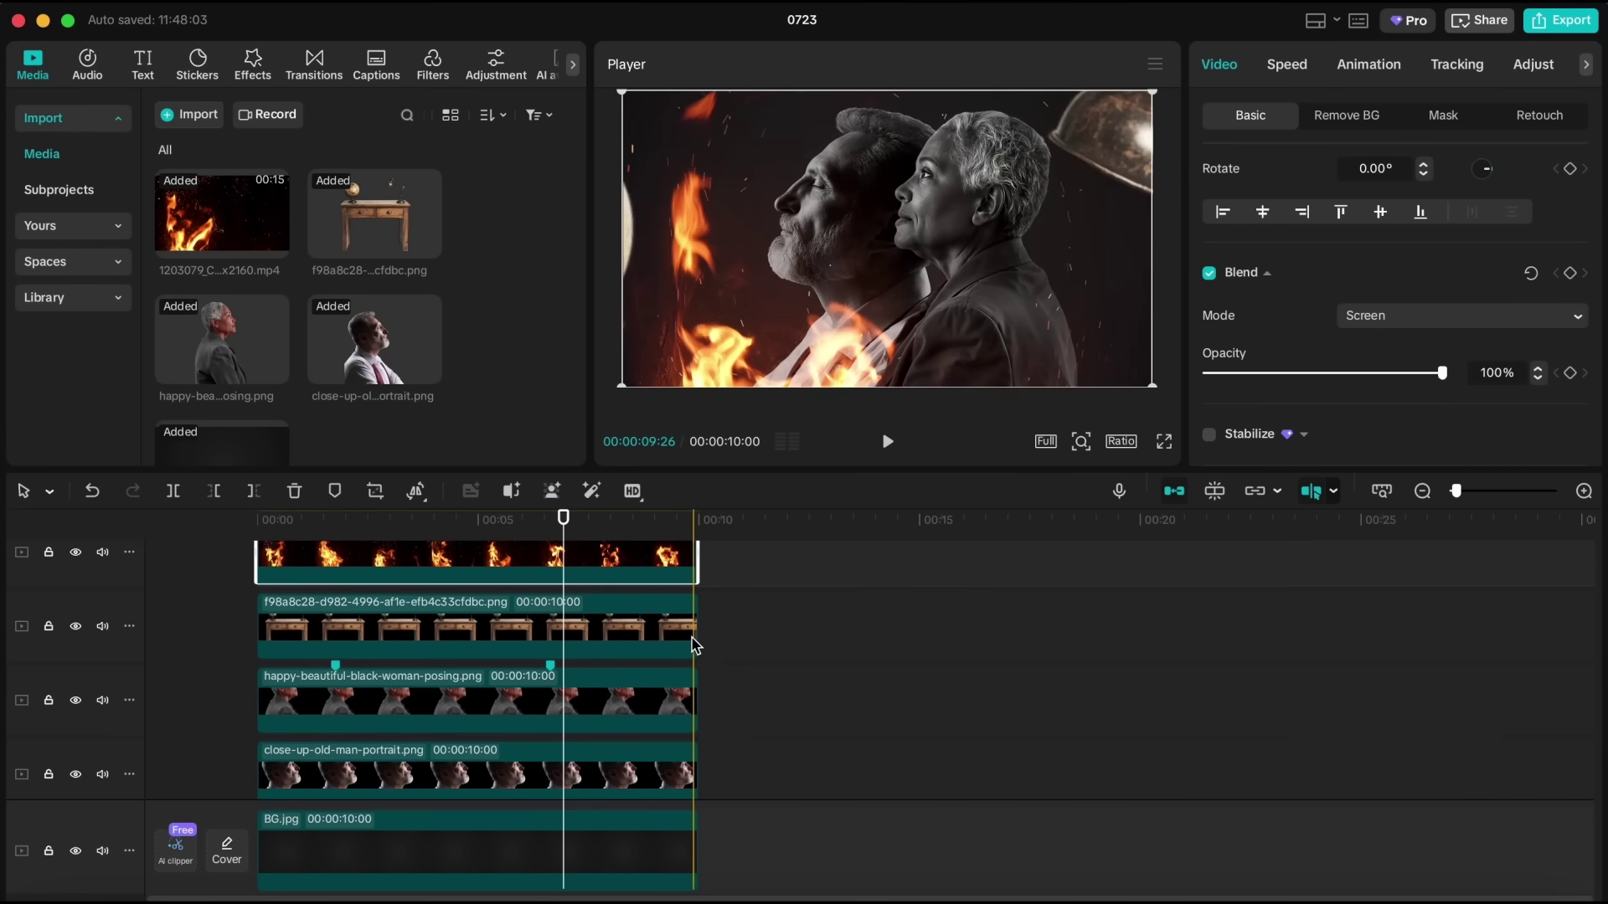
pyautogui.moveTo(736, 564); pyautogui.dragTo(552, 841)
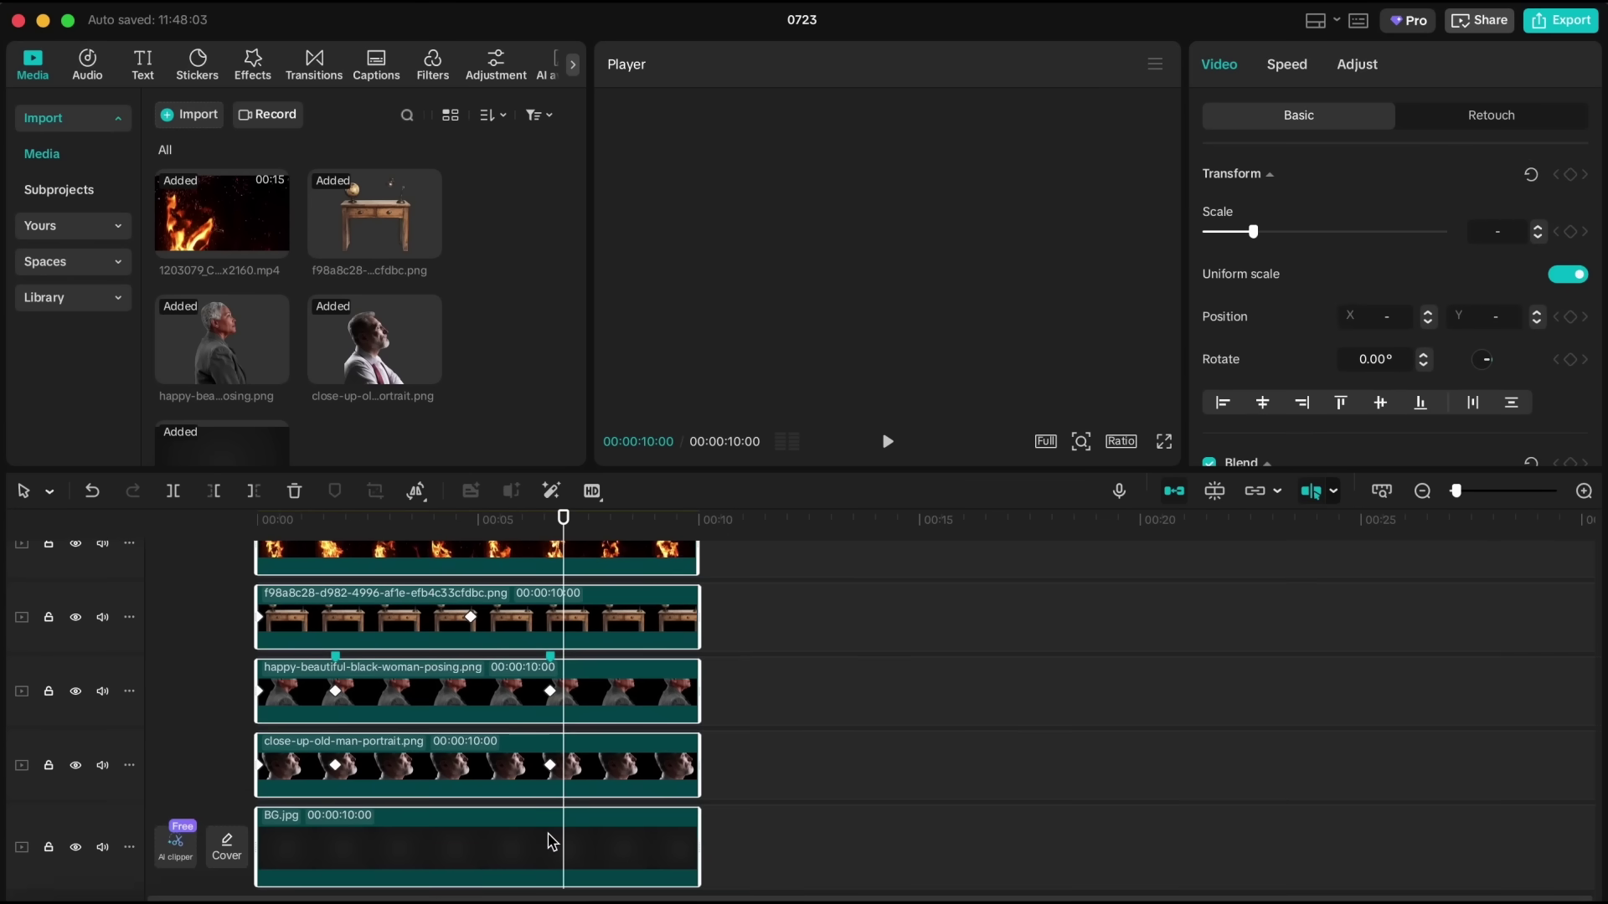
# Step: Create Compound clip1 and keyframe its scale from 100% at 0s to 117% around five seconds
pyautogui.rightClick(552, 841)
pyautogui.click(667, 491)
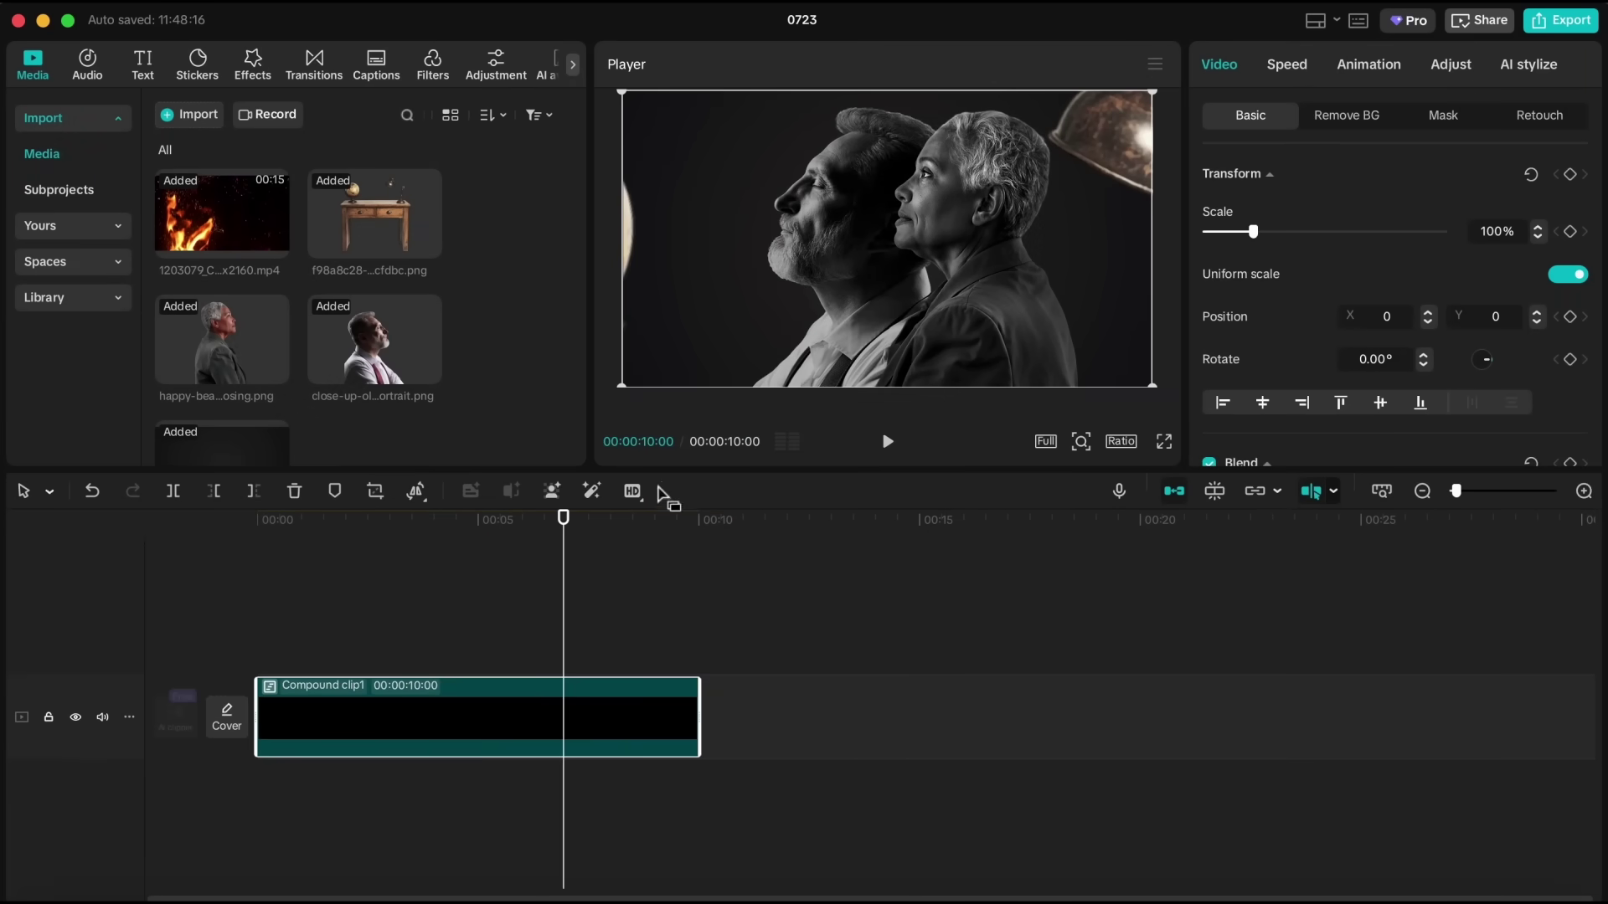
pyautogui.click(405, 550)
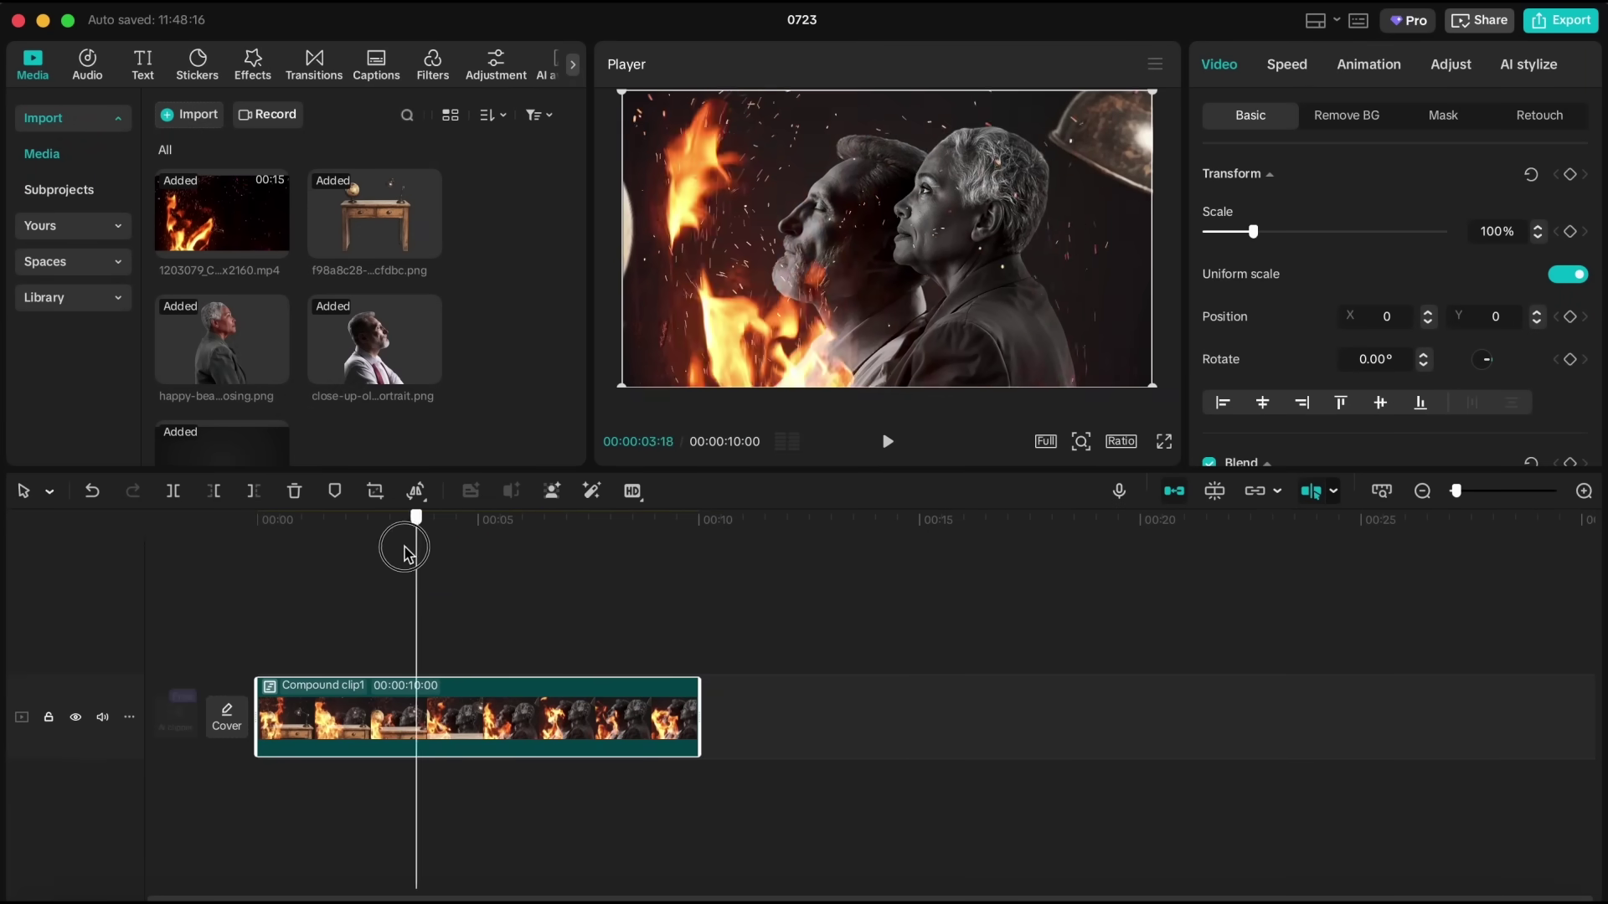
pyautogui.click(215, 564)
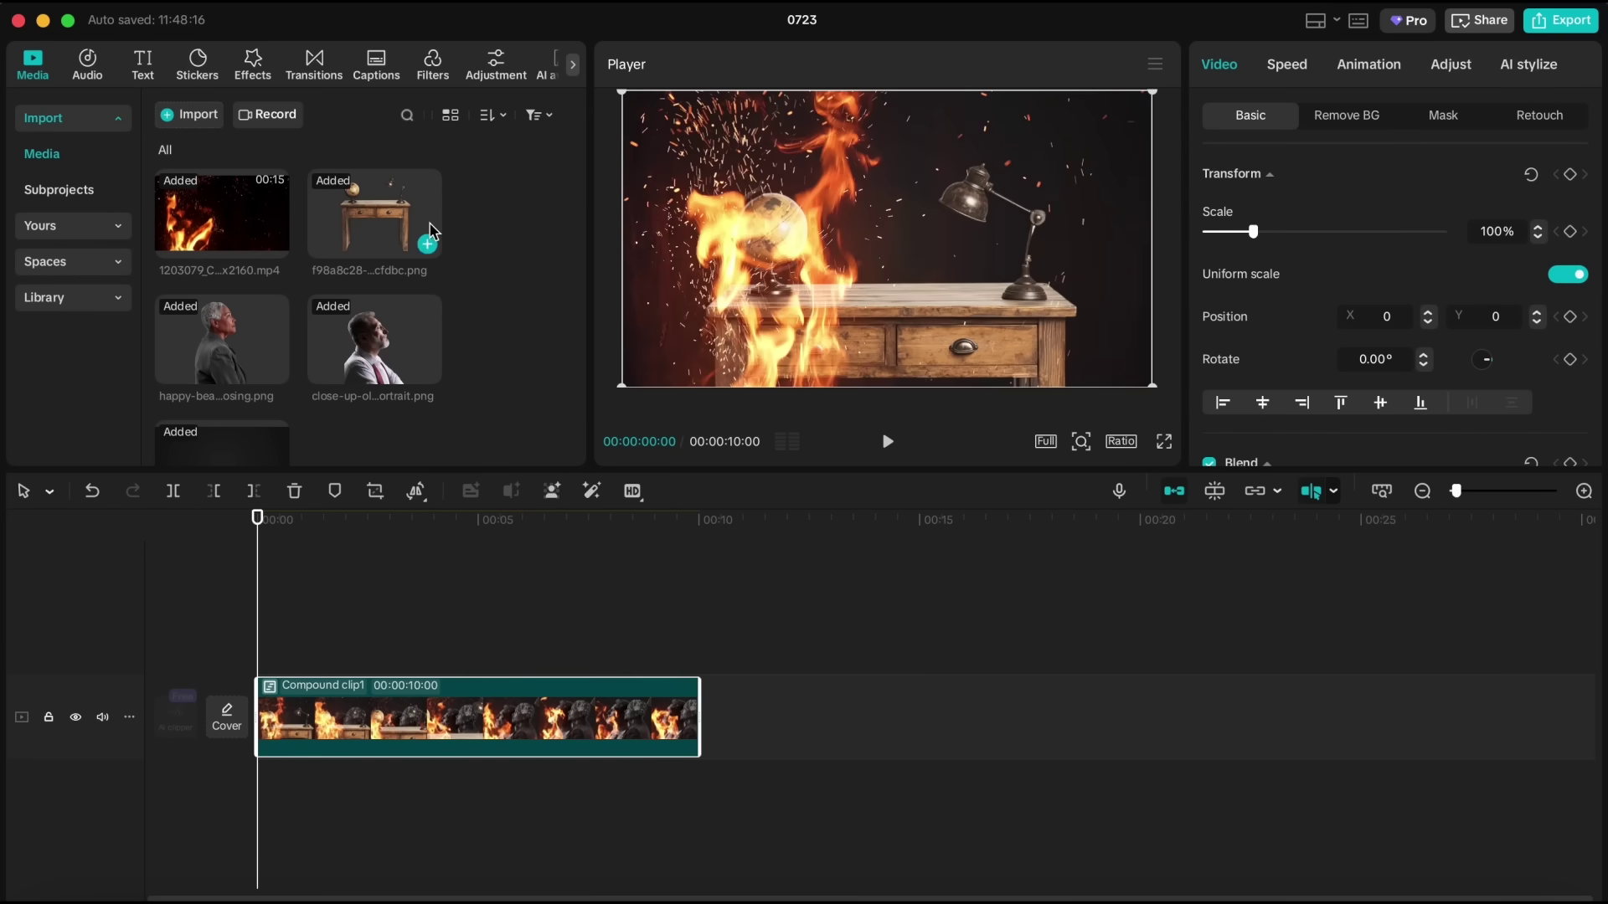
pyautogui.click(1571, 235)
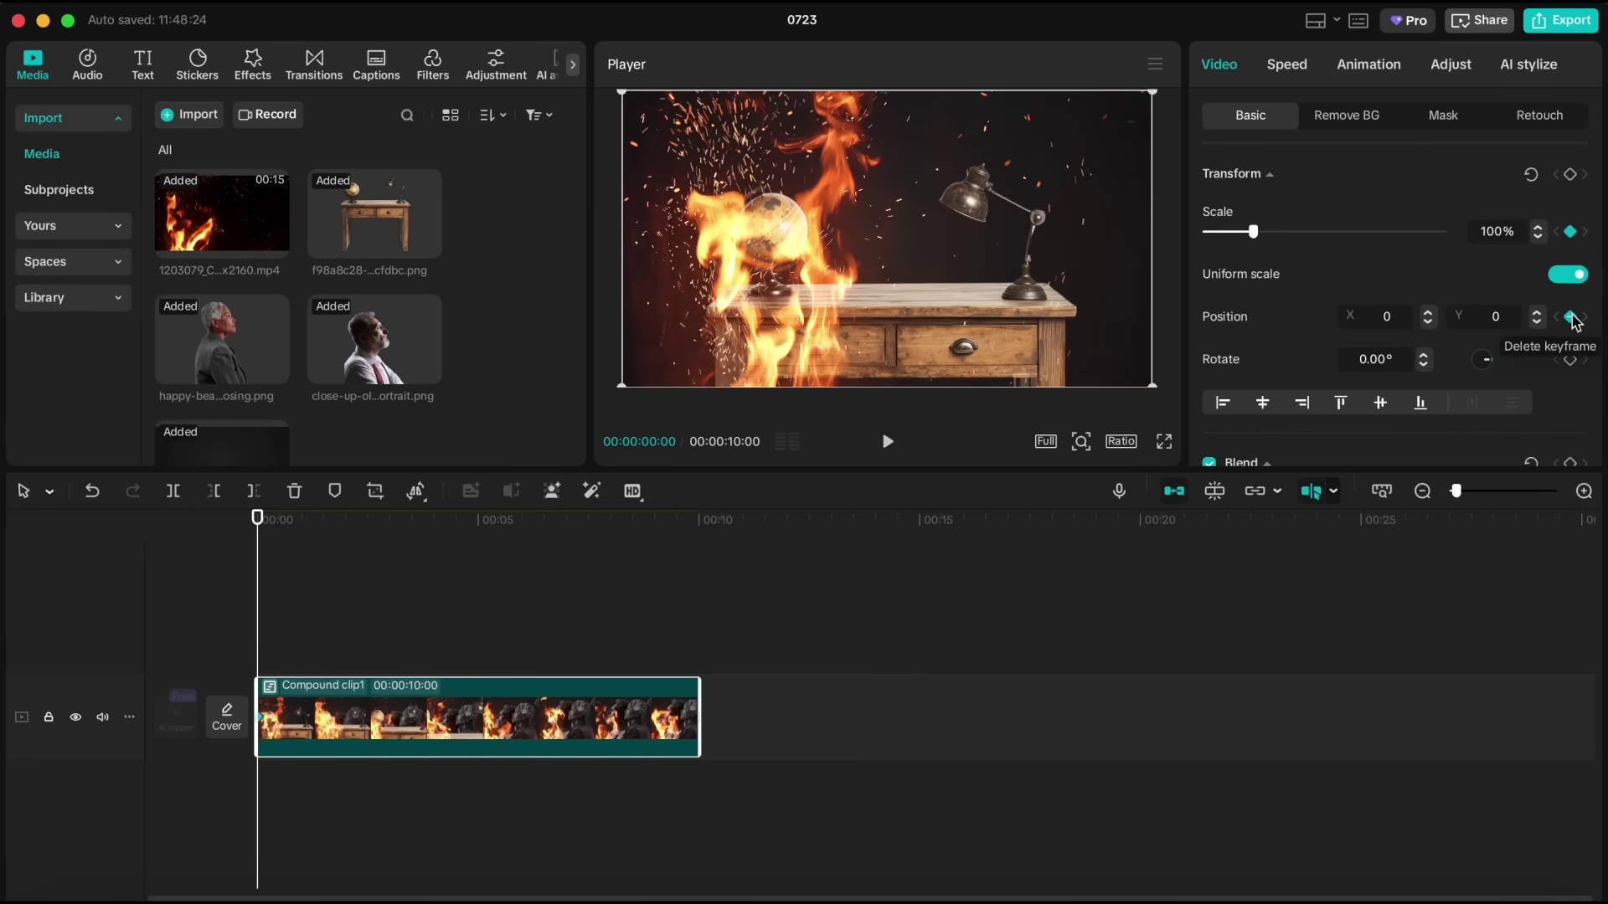
pyautogui.moveTo(388, 563); pyautogui.dragTo(501, 562)
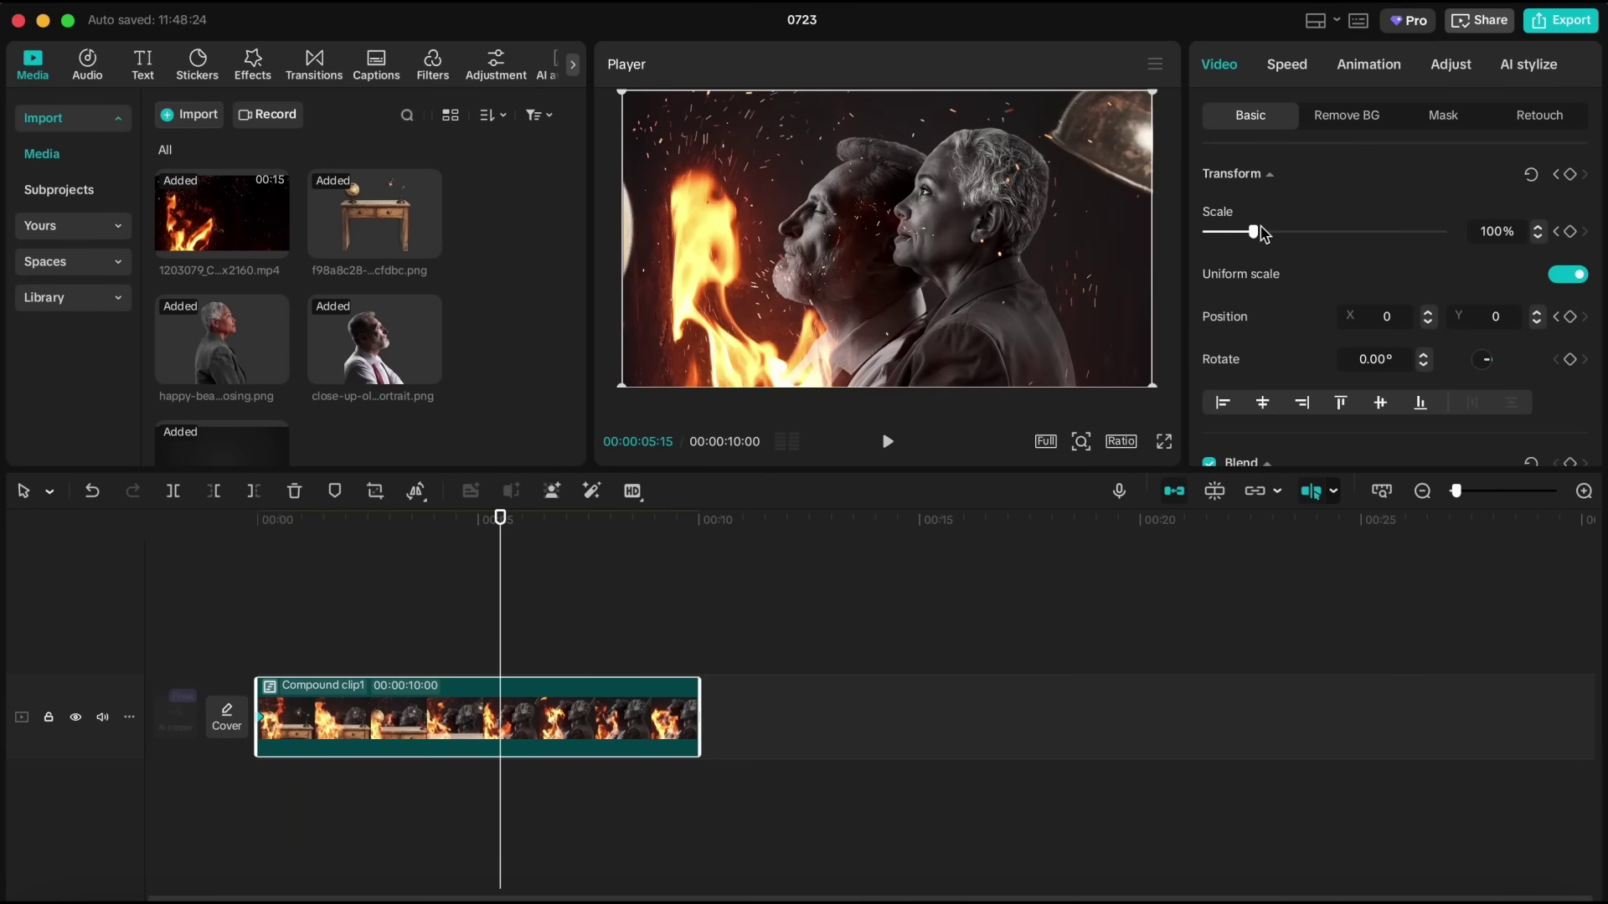
pyautogui.moveTo(1259, 233); pyautogui.dragTo(1265, 235)
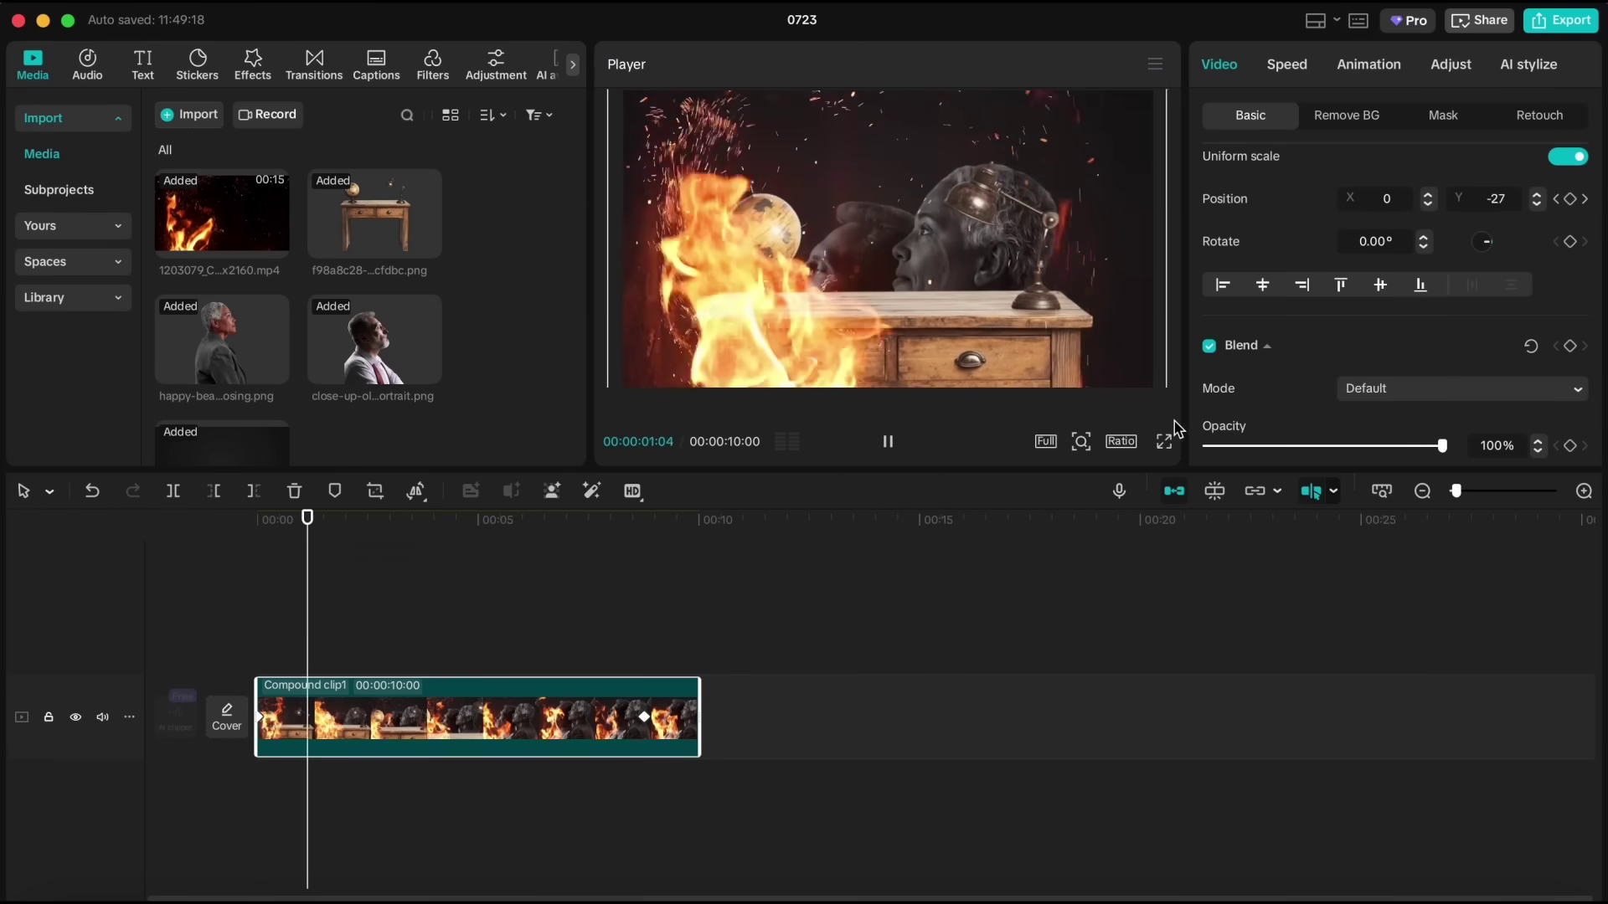
pyautogui.click(1164, 442)
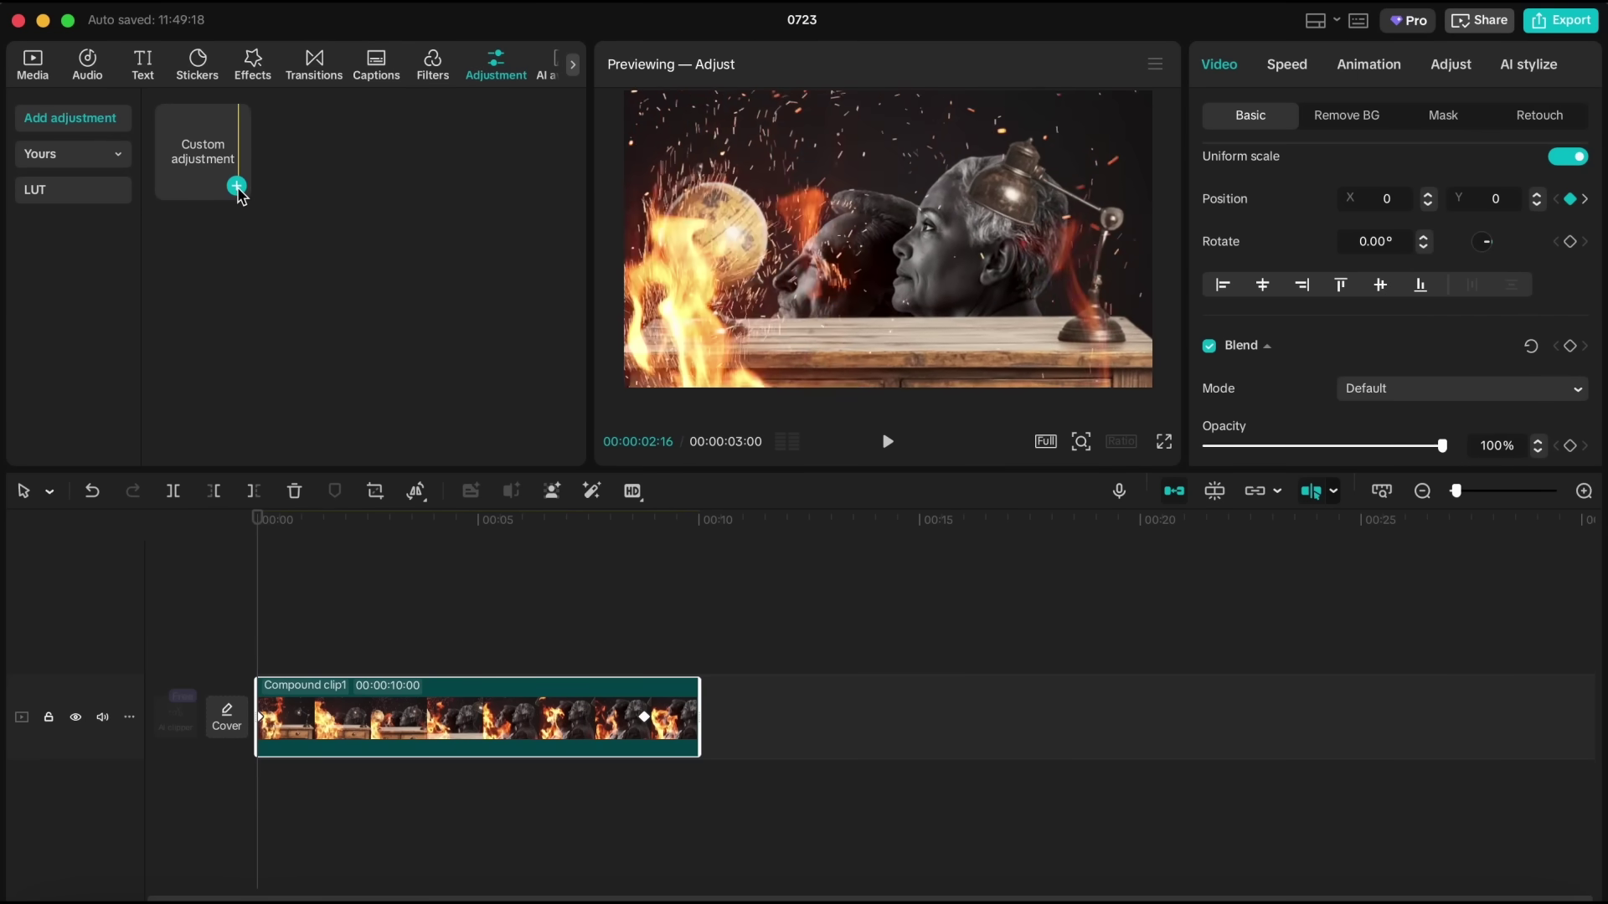
# Step: Add a Custom adjustment layer and stretch it to the compound clip's end
pyautogui.click(237, 186)
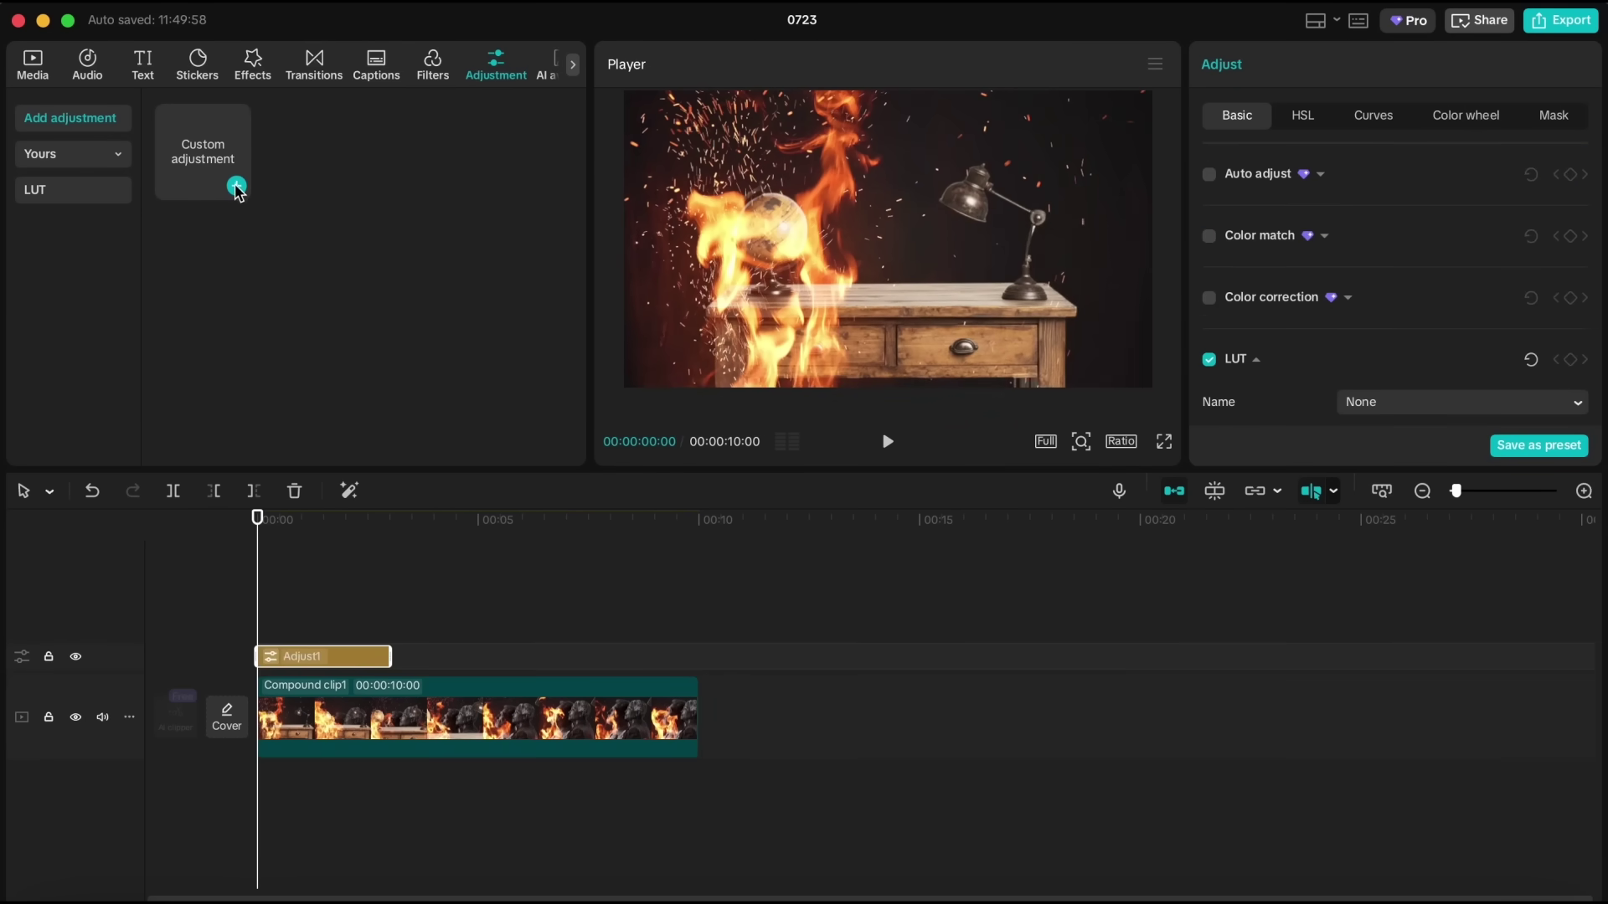
pyautogui.moveTo(390, 657); pyautogui.dragTo(695, 660)
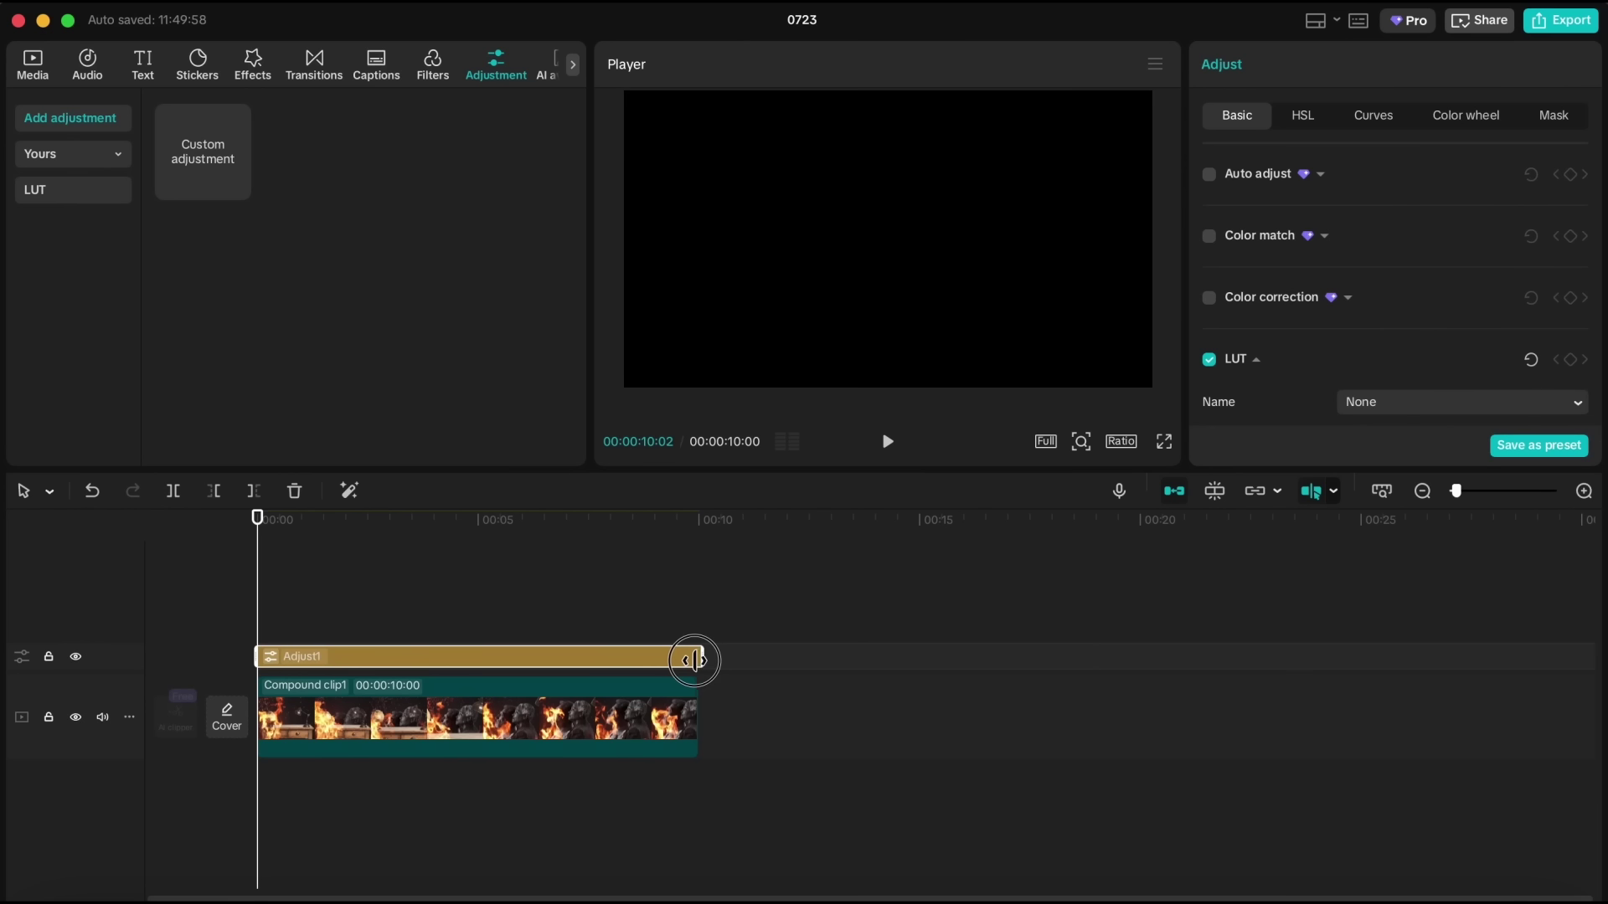
pyautogui.click(380, 561)
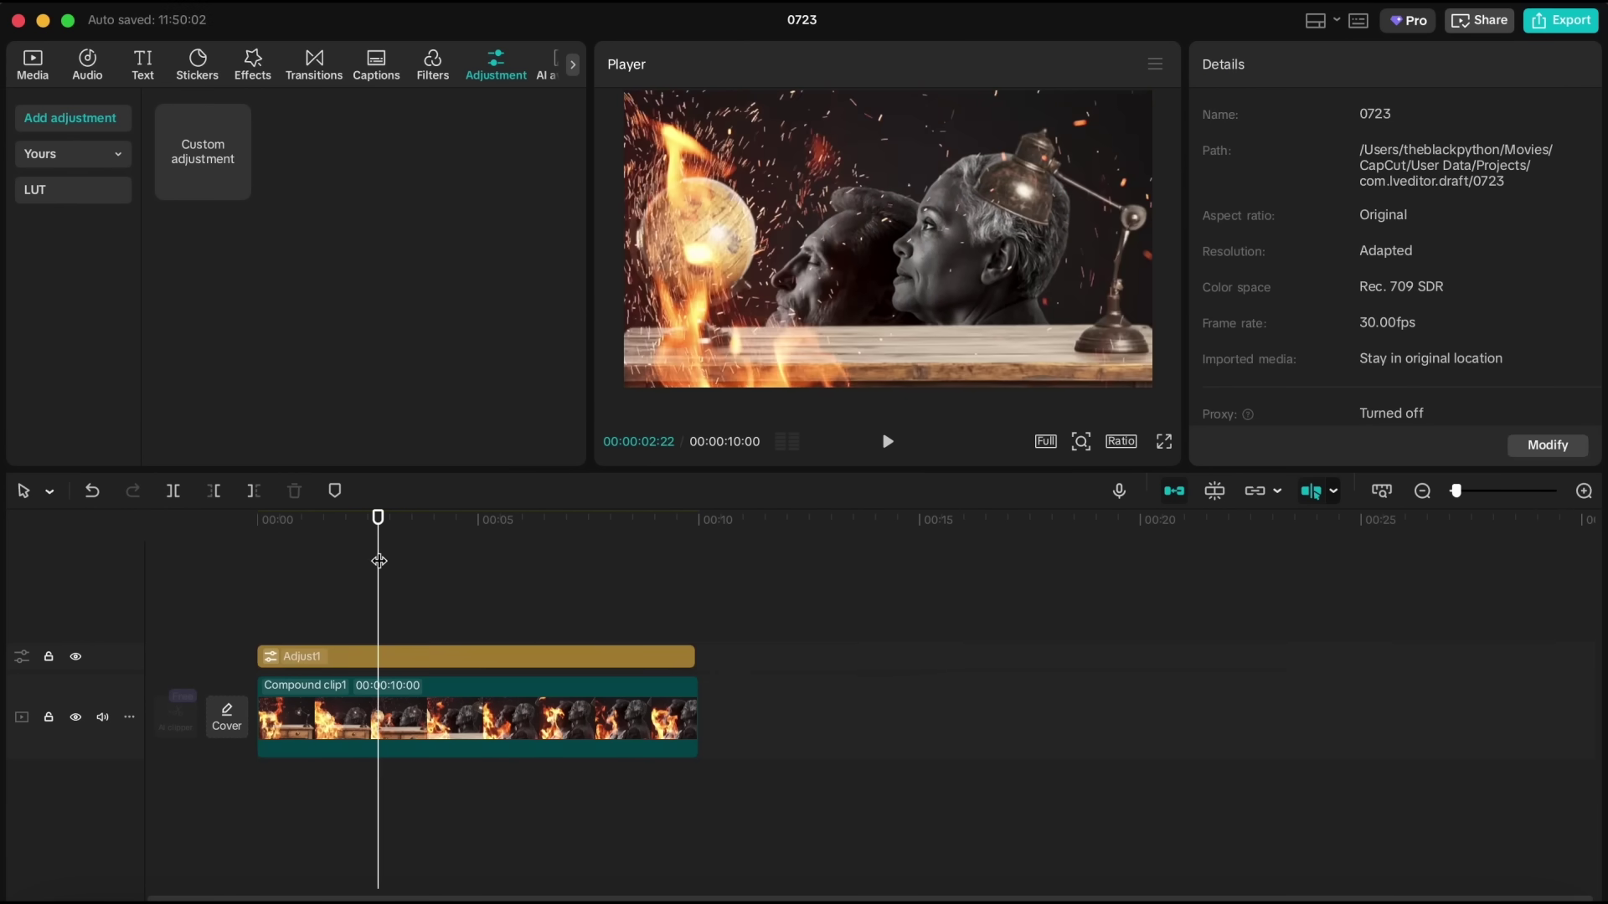
pyautogui.click(420, 661)
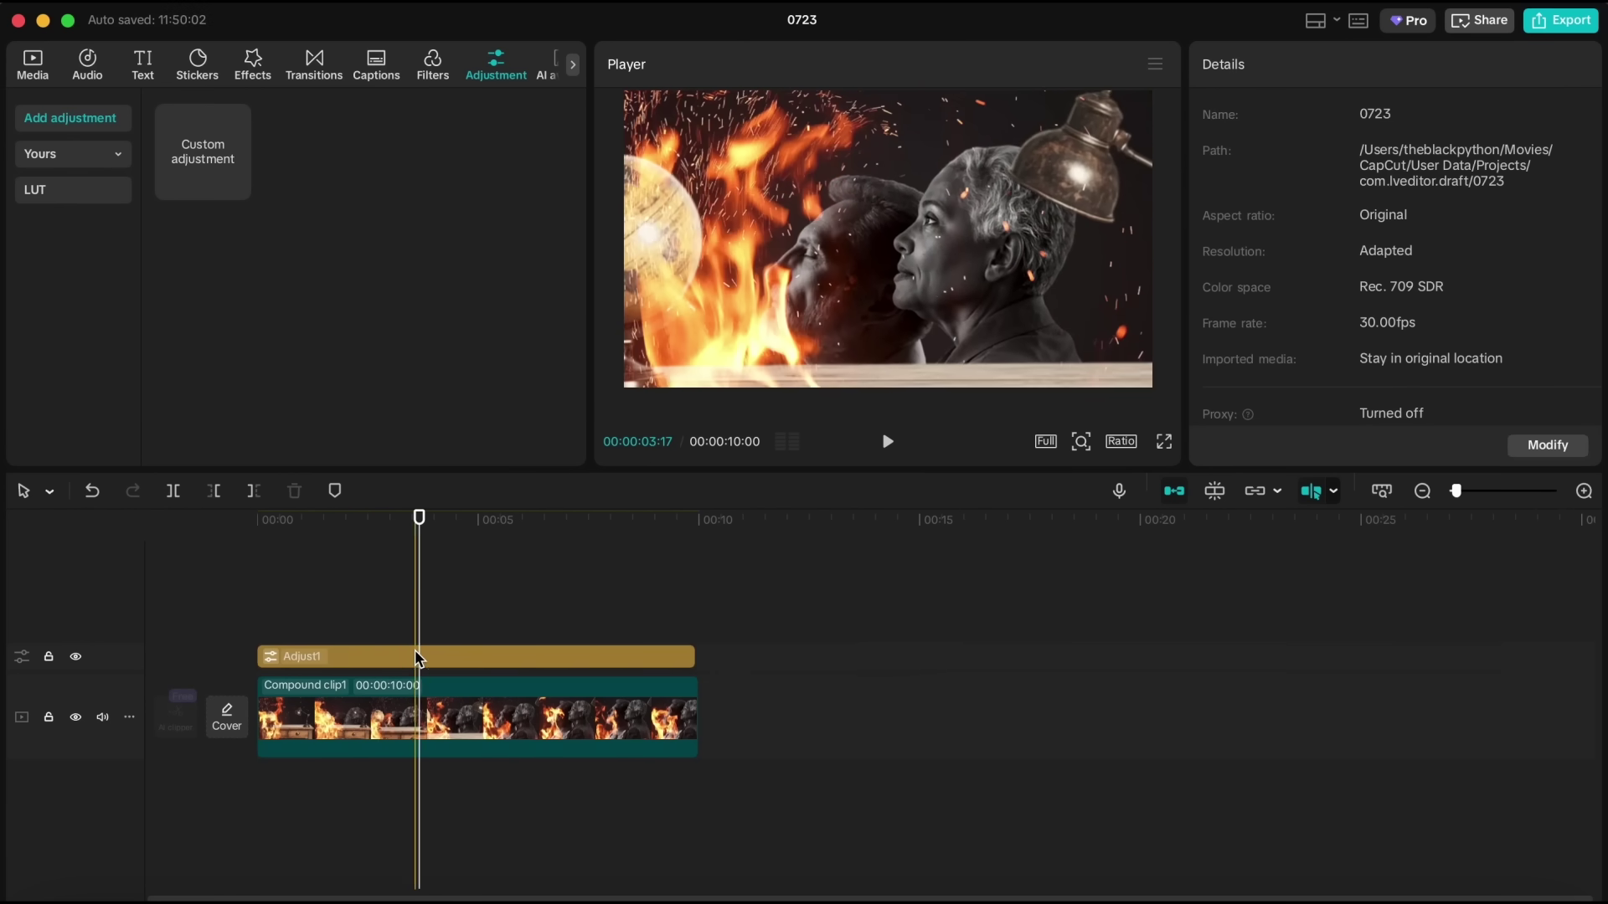
# Step: Grade the layer with Temp 17, Saturation -10, Contrast -7, Highlight 12, Shadow -7
pyautogui.scroll(-6, 1436, 245)
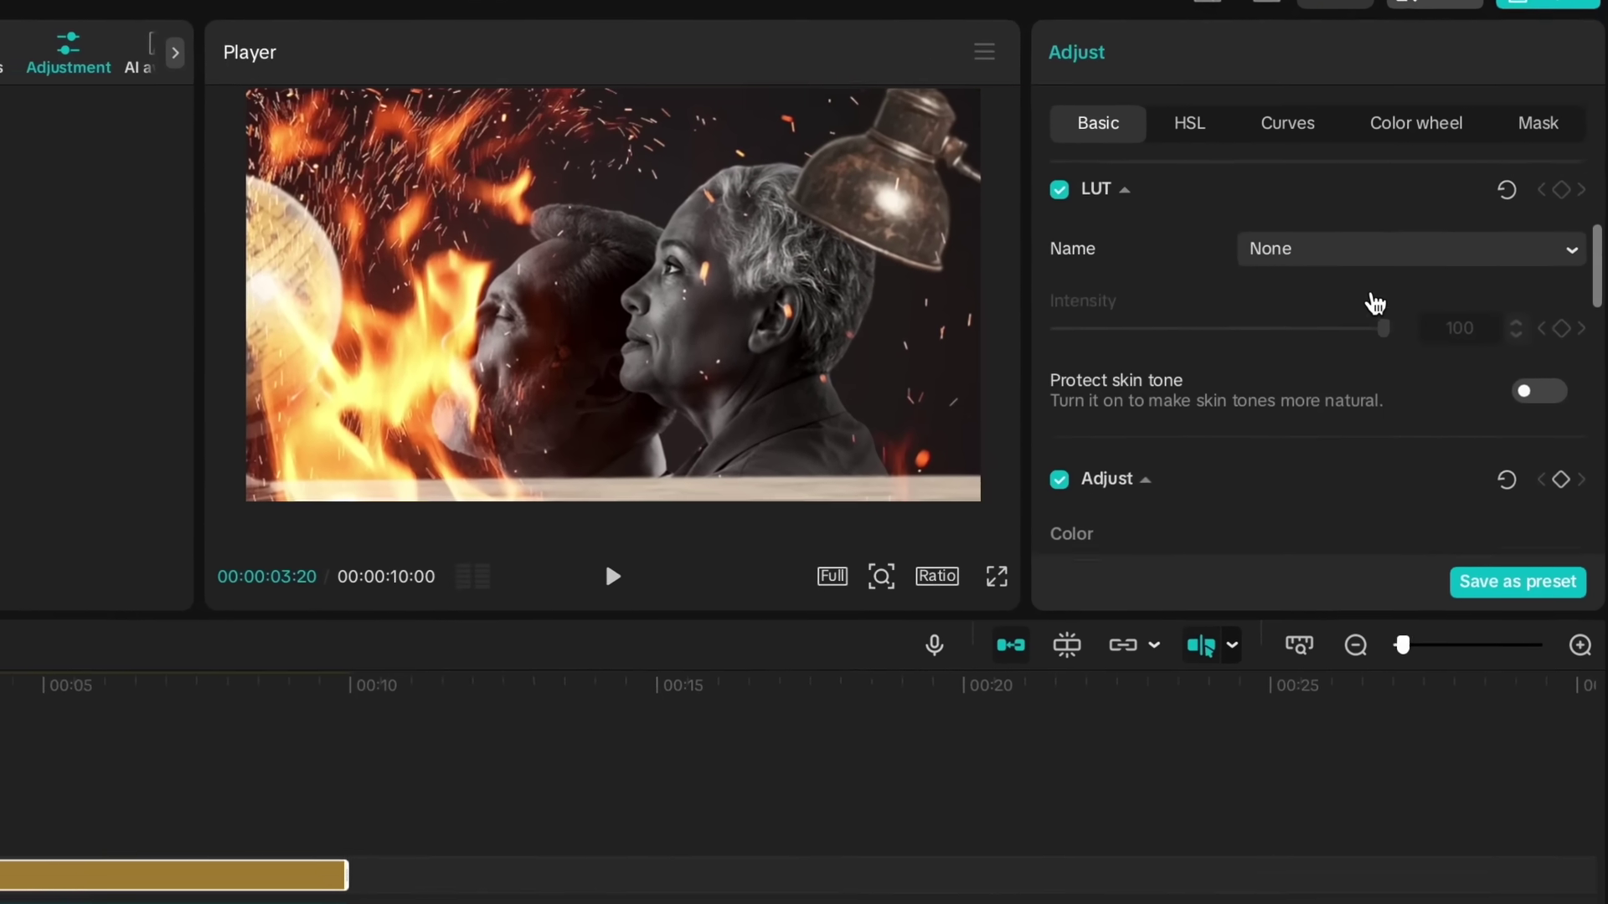
pyautogui.scroll(-1, 1358, 319)
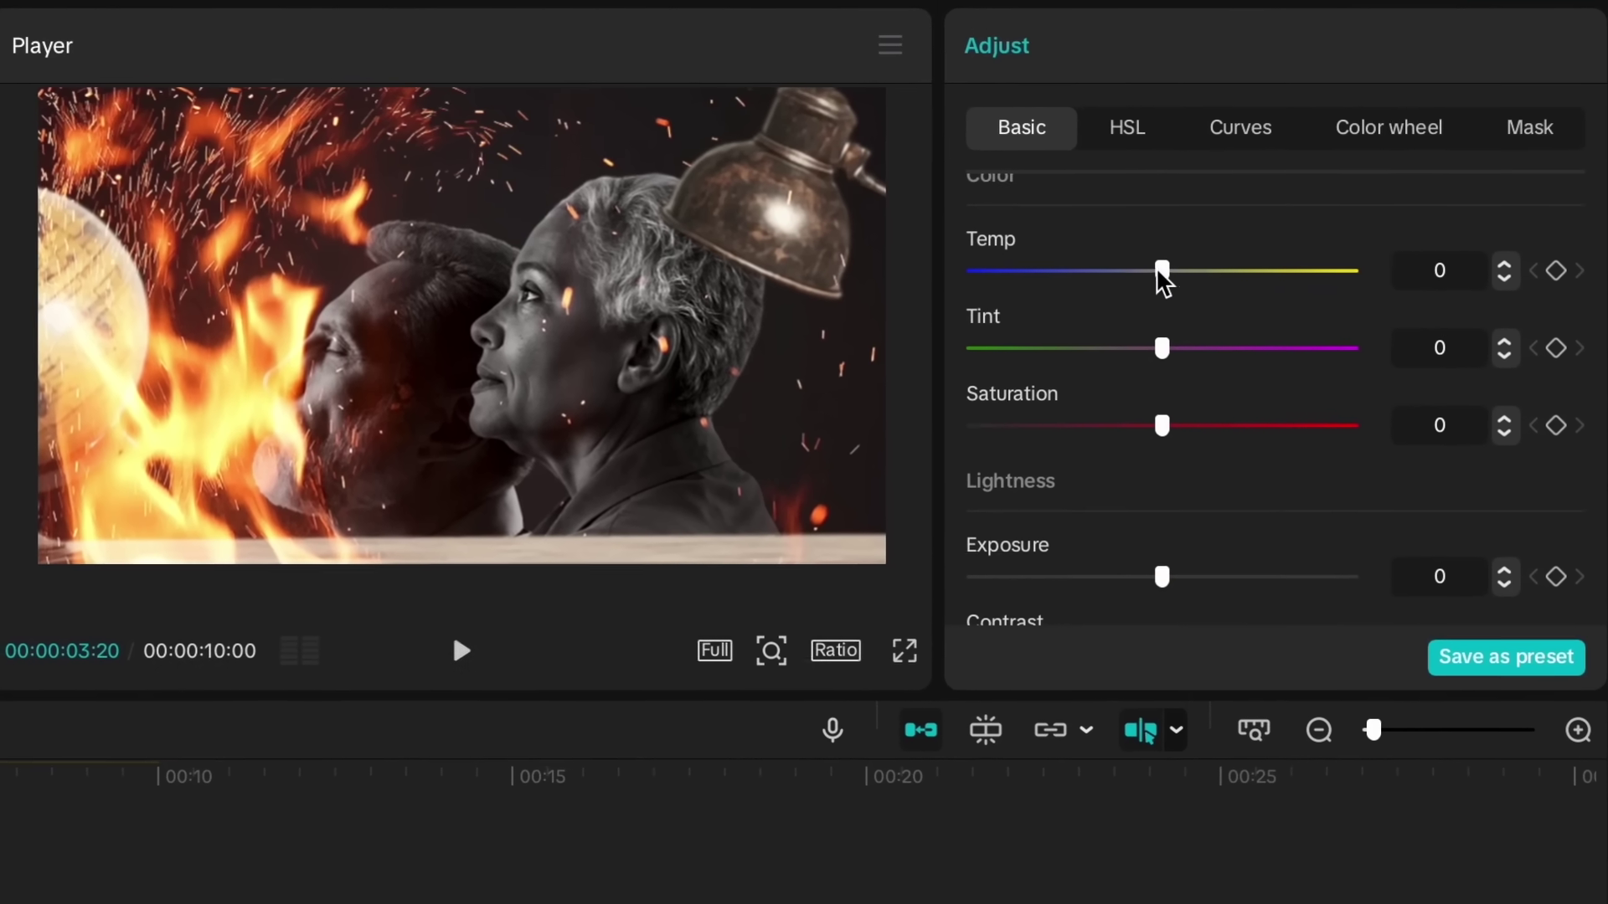
pyautogui.click(1205, 258)
pyautogui.moveTo(1173, 270); pyautogui.dragTo(1200, 271)
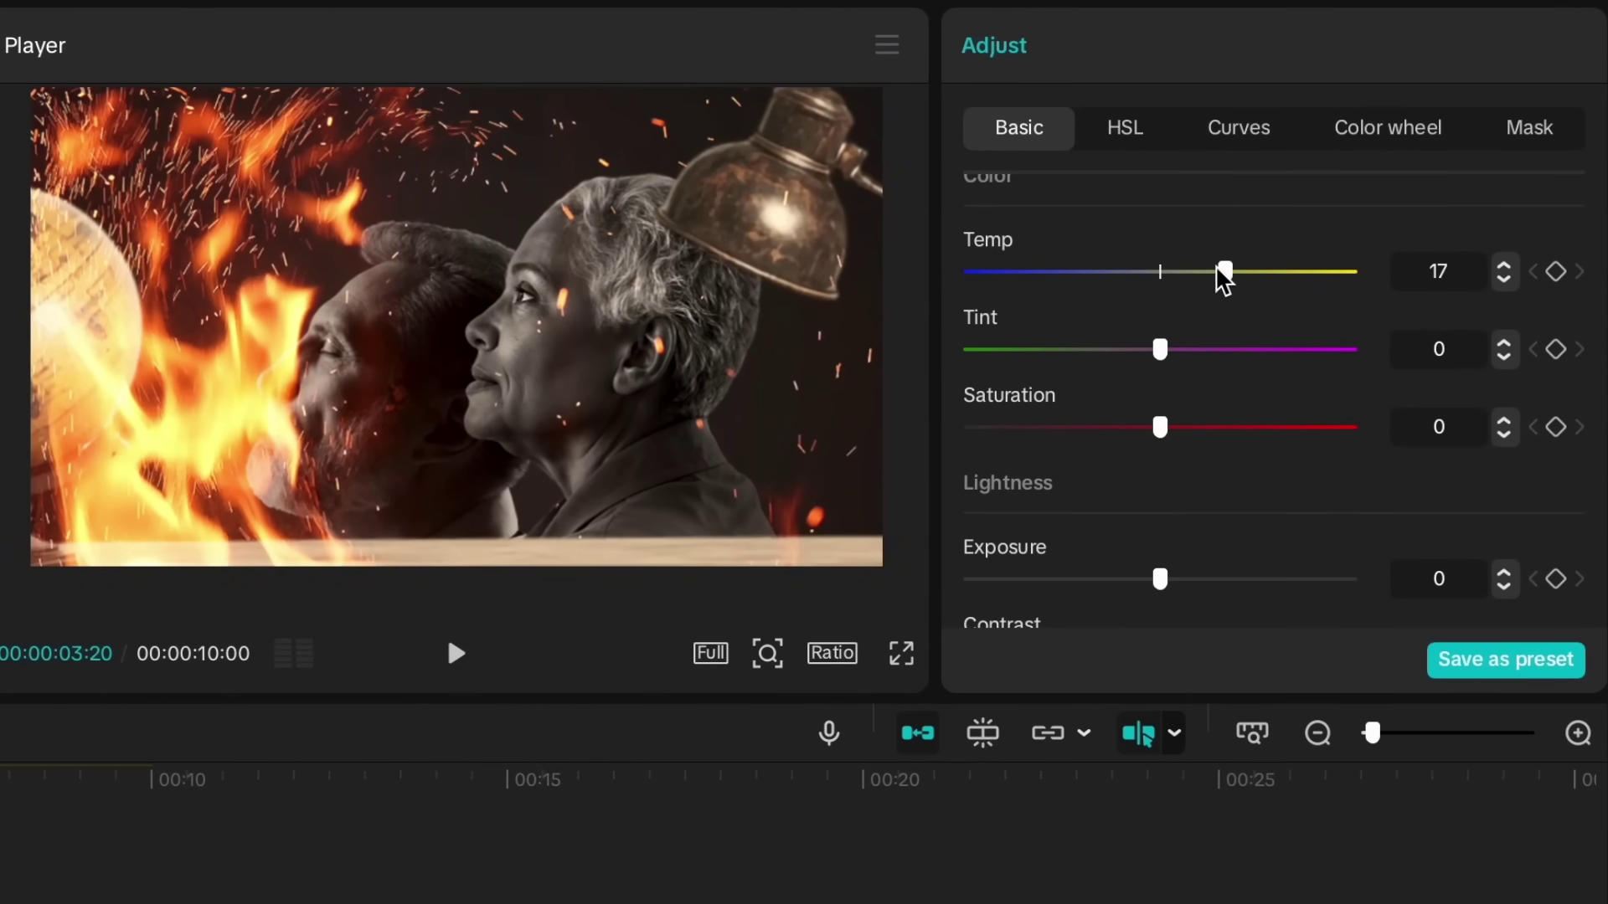
pyautogui.scroll(-2, 1126, 436)
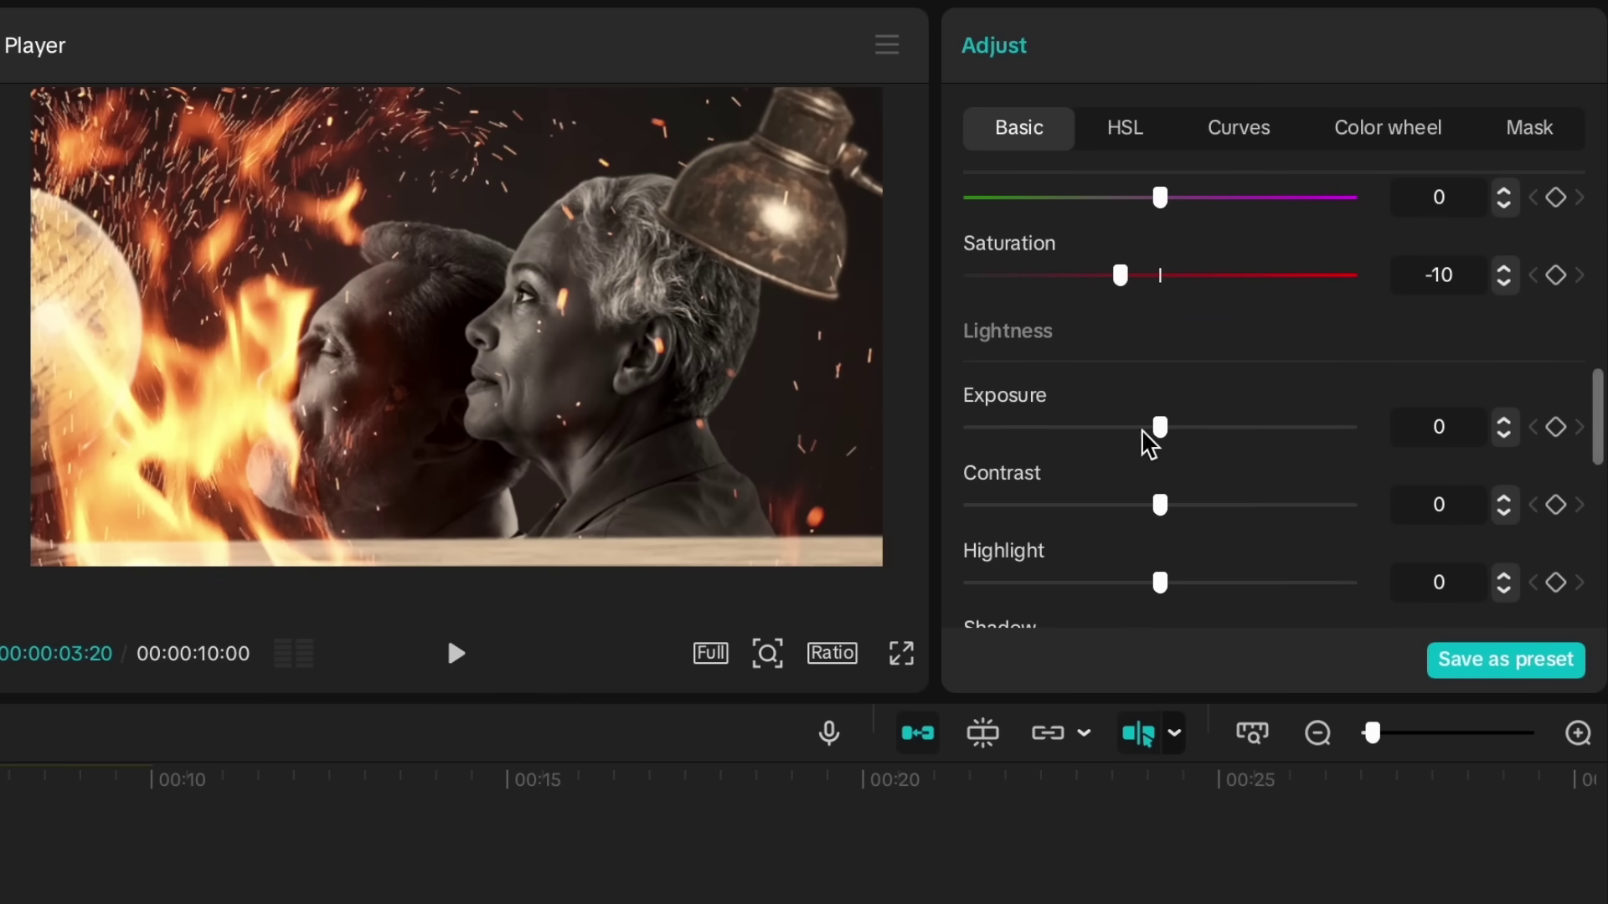
pyautogui.scroll(-2, 1155, 437)
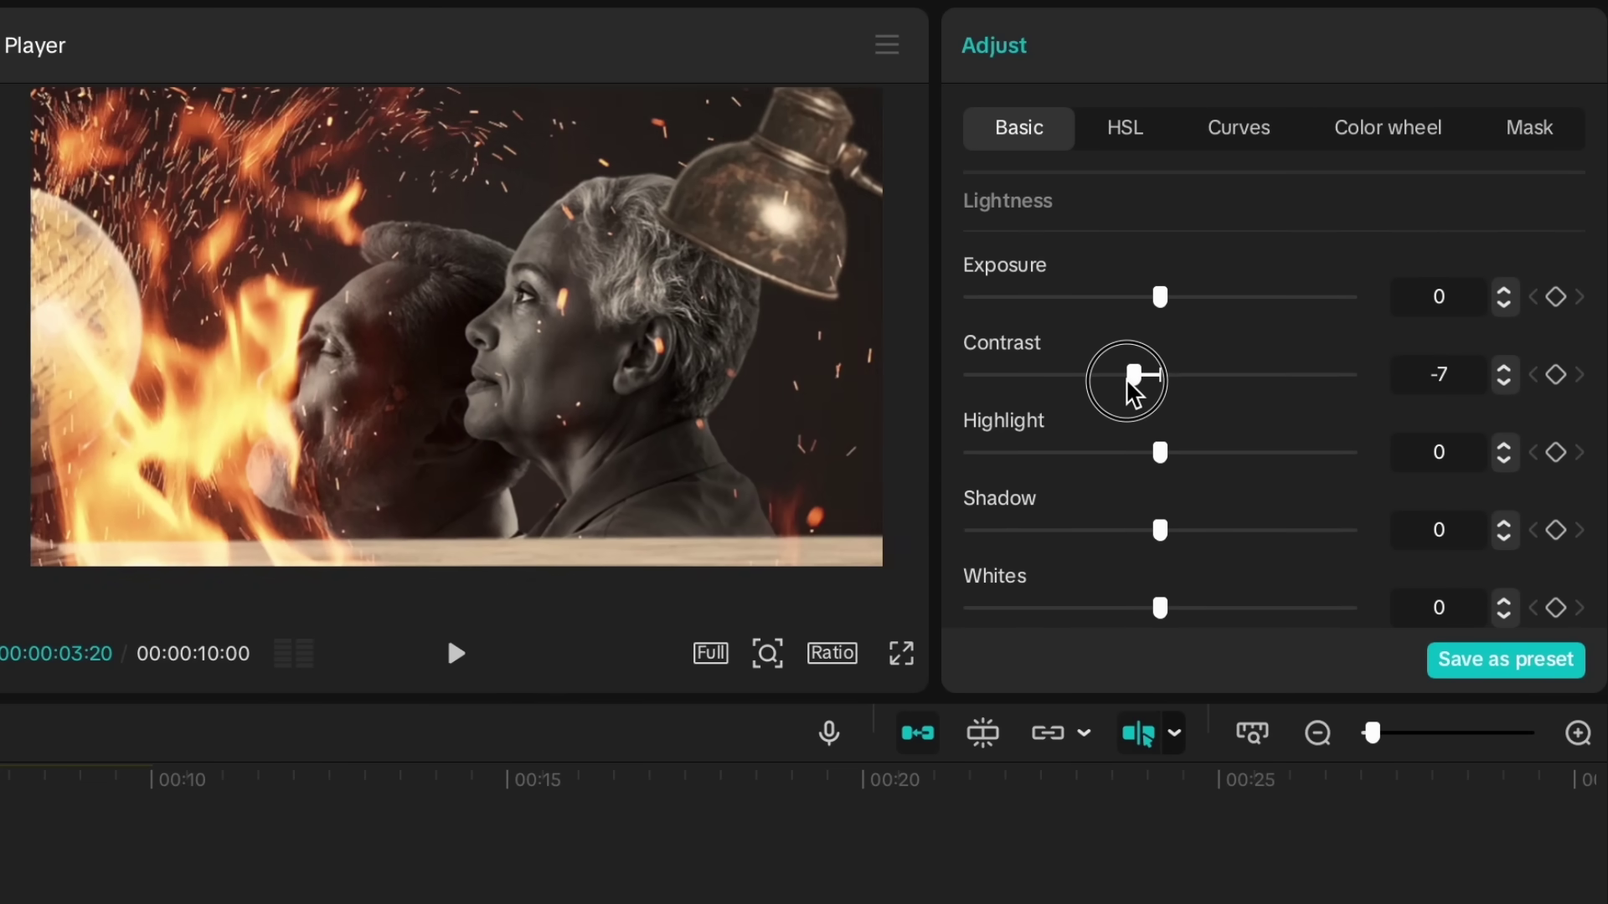
pyautogui.moveTo(1159, 453); pyautogui.dragTo(1211, 469)
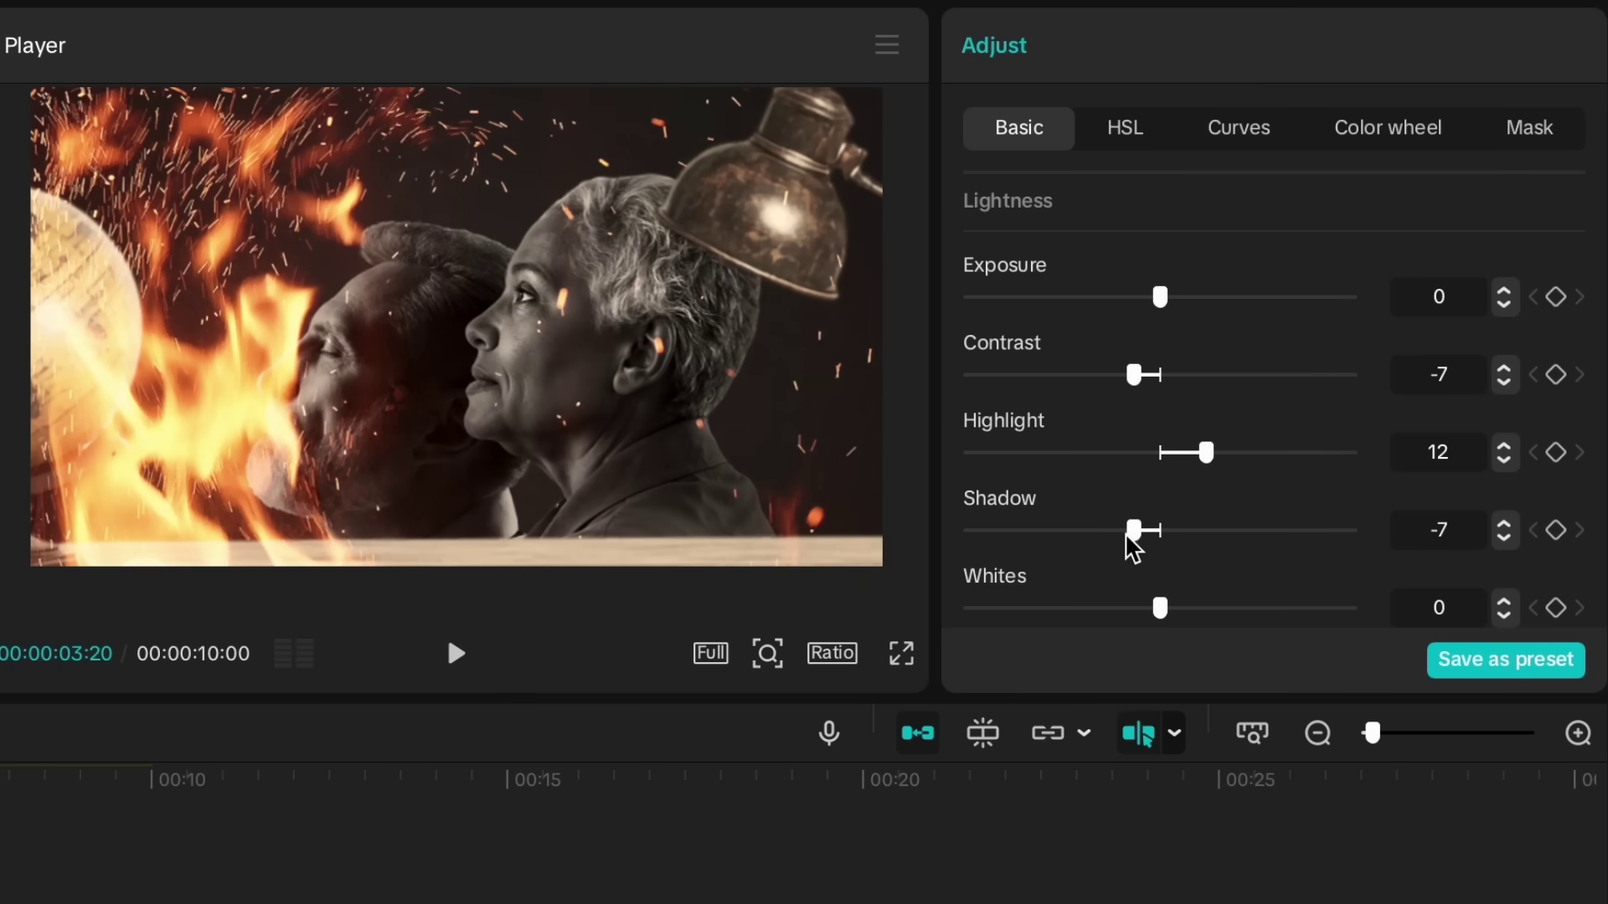
# Step: In the Color wheel controls, shift the Shadows wheel's colour balance and saturation slightly
pyautogui.scroll(-2, 1131, 545)
pyautogui.click(1374, 118)
pyautogui.scroll(-2, 1214, 503)
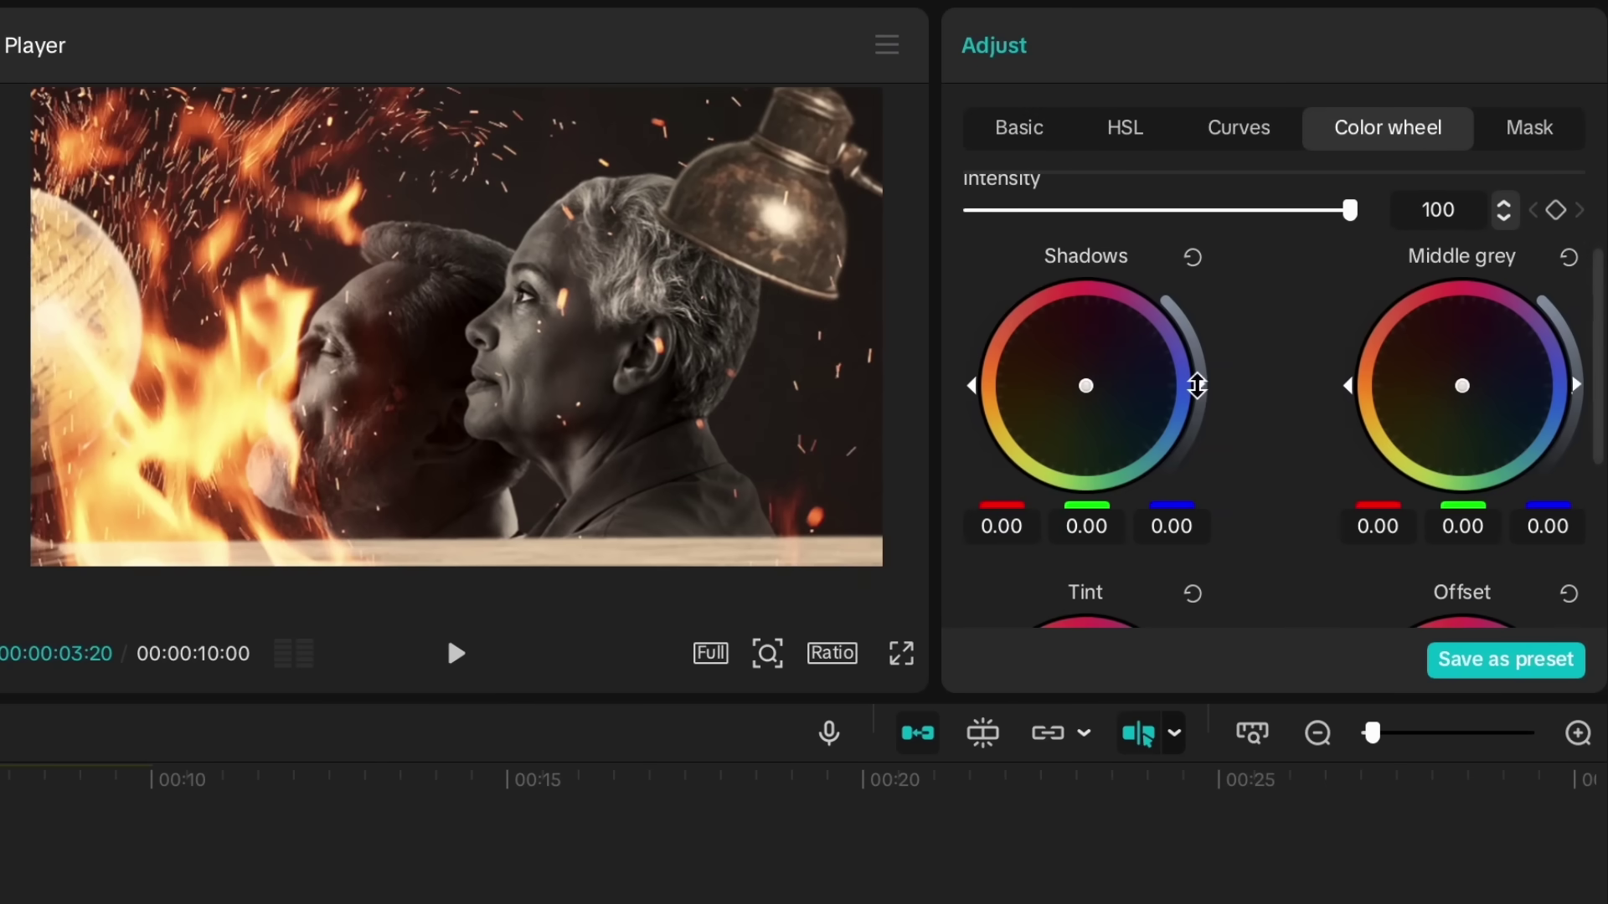
pyautogui.moveTo(1198, 385)
pyautogui.mouseDown()
pyautogui.moveTo(1201, 366)
pyautogui.moveTo(1199, 387)
pyautogui.mouseUp()
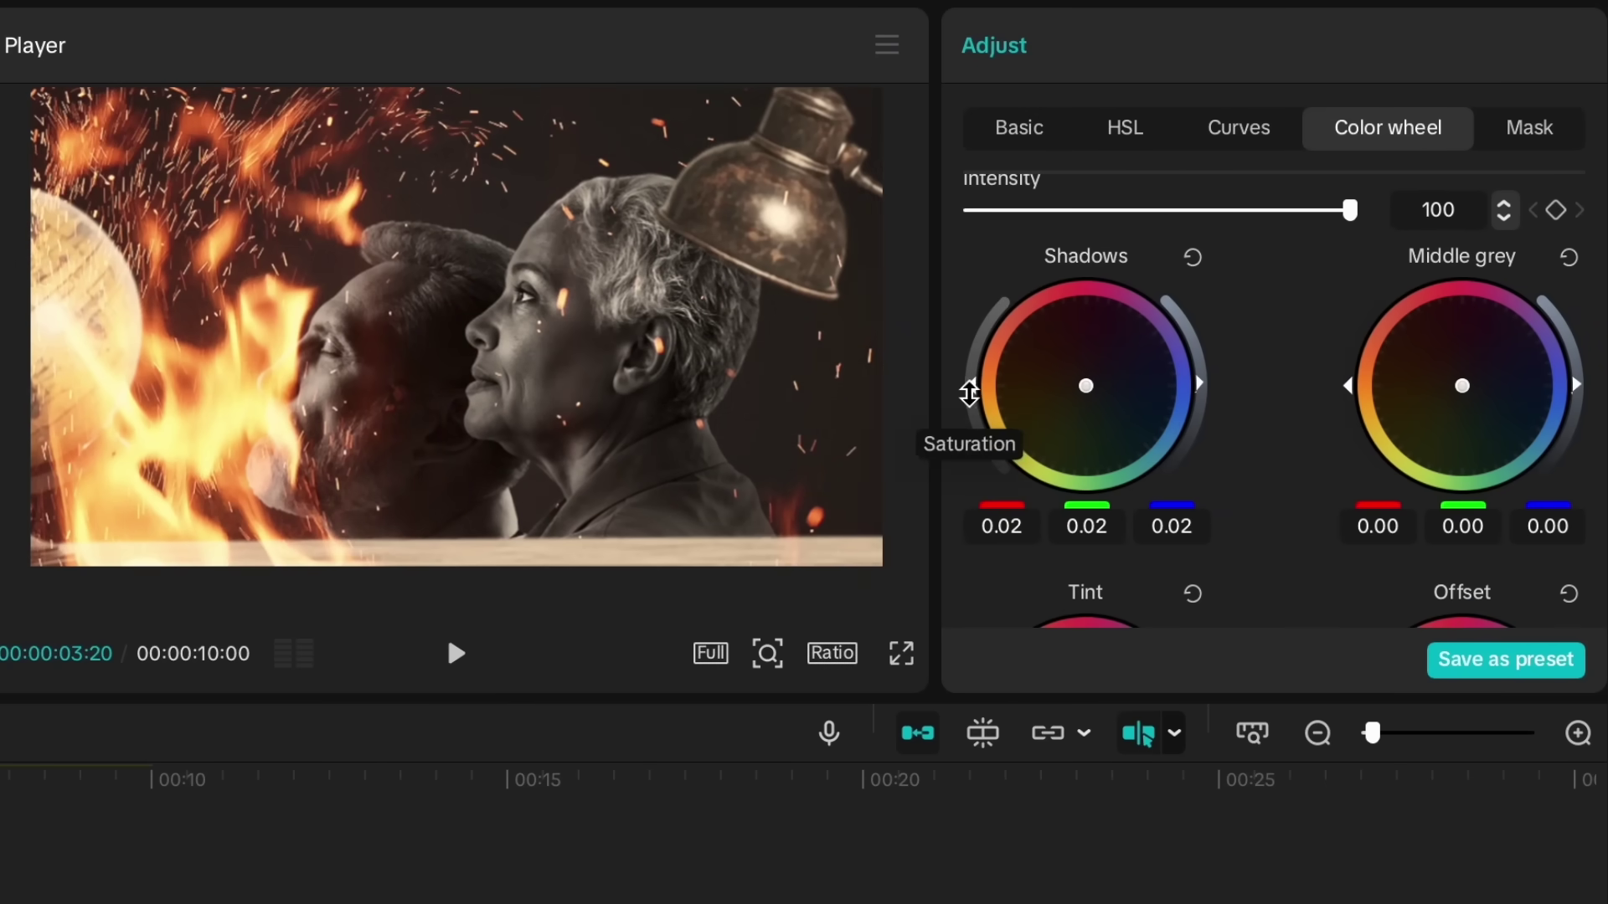
pyautogui.moveTo(1085, 385); pyautogui.dragTo(1015, 428)
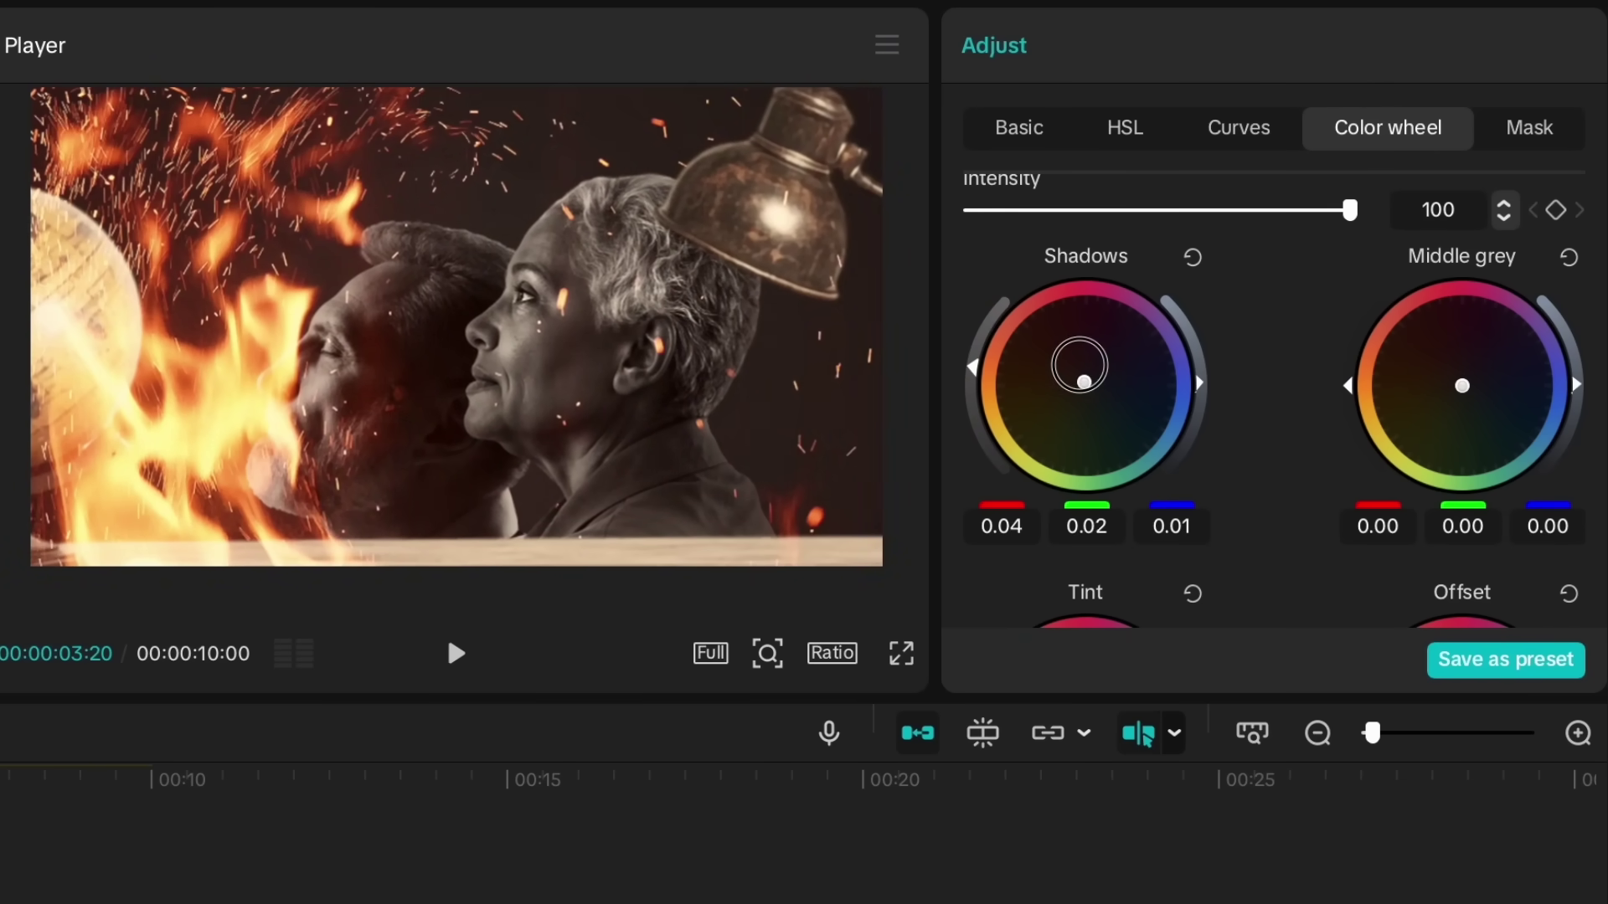
pyautogui.moveTo(967, 373); pyautogui.dragTo(975, 410)
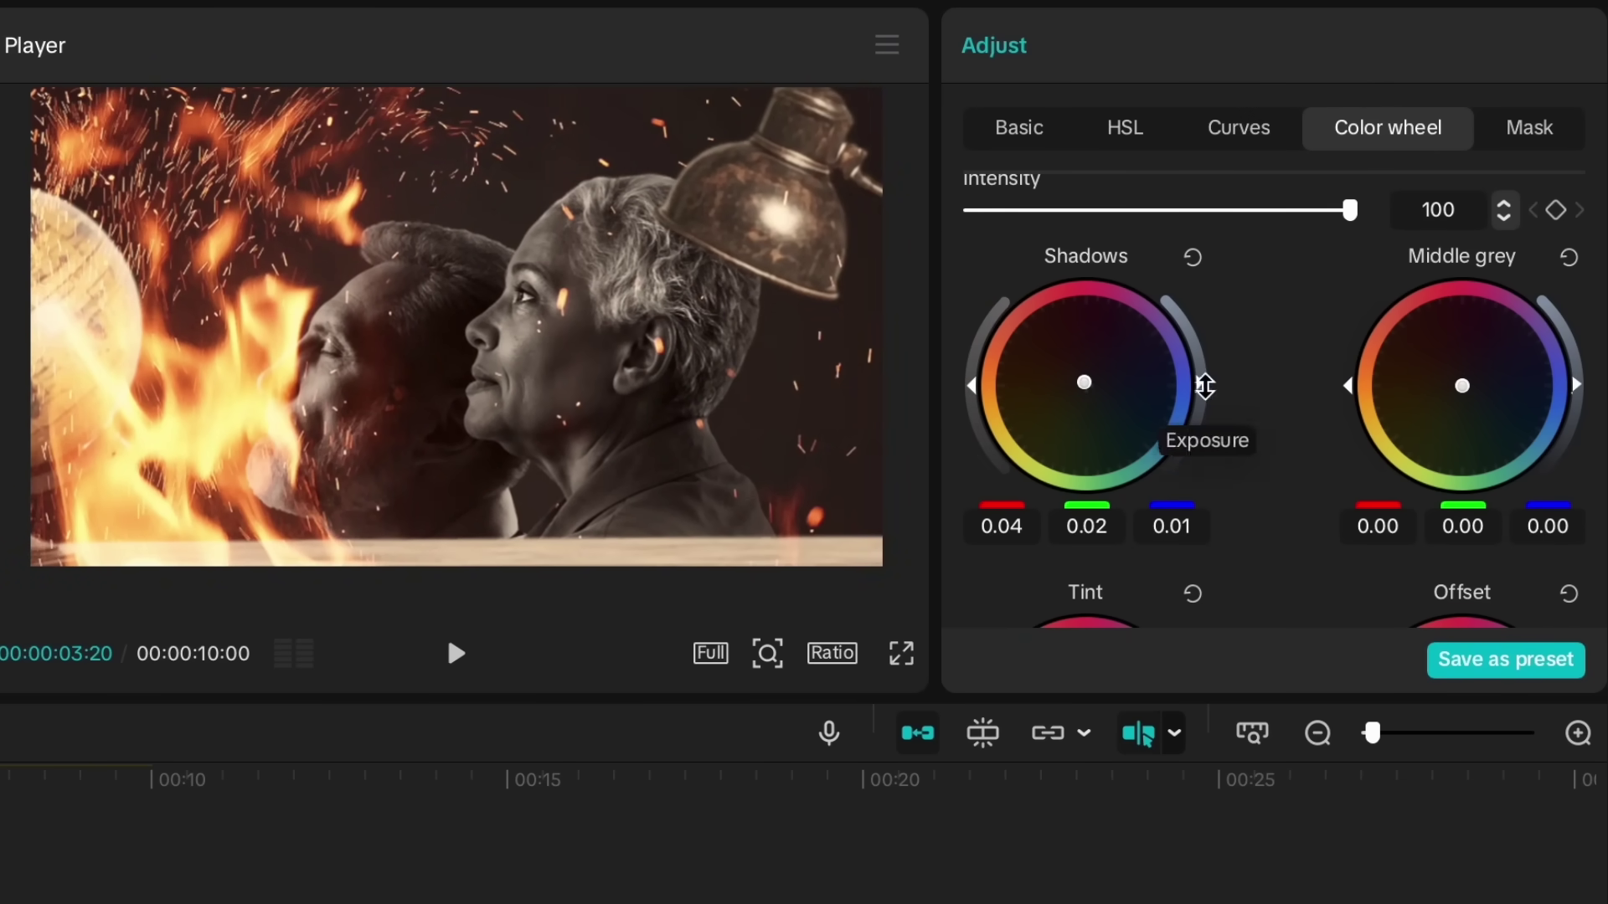
pyautogui.moveTo(1204, 385); pyautogui.dragTo(1203, 388)
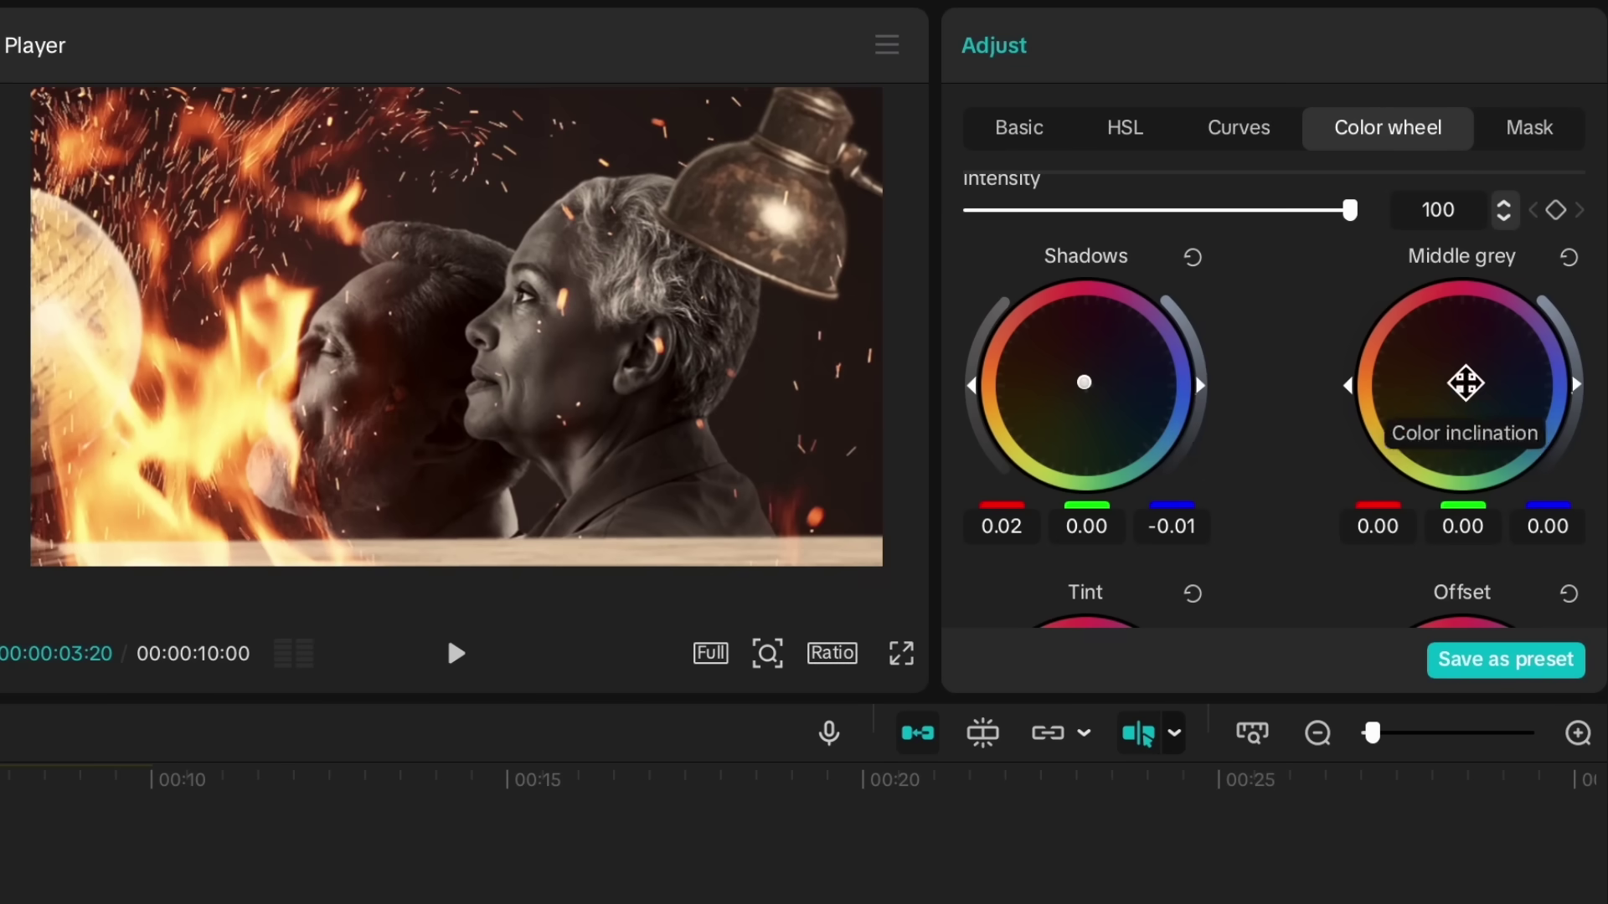
# Step: Nudge the Middle grey wheel, then push the Tint wheel toward warm orange (0.09, -0.09, -0.22)
pyautogui.moveTo(1466, 383); pyautogui.dragTo(1460, 384)
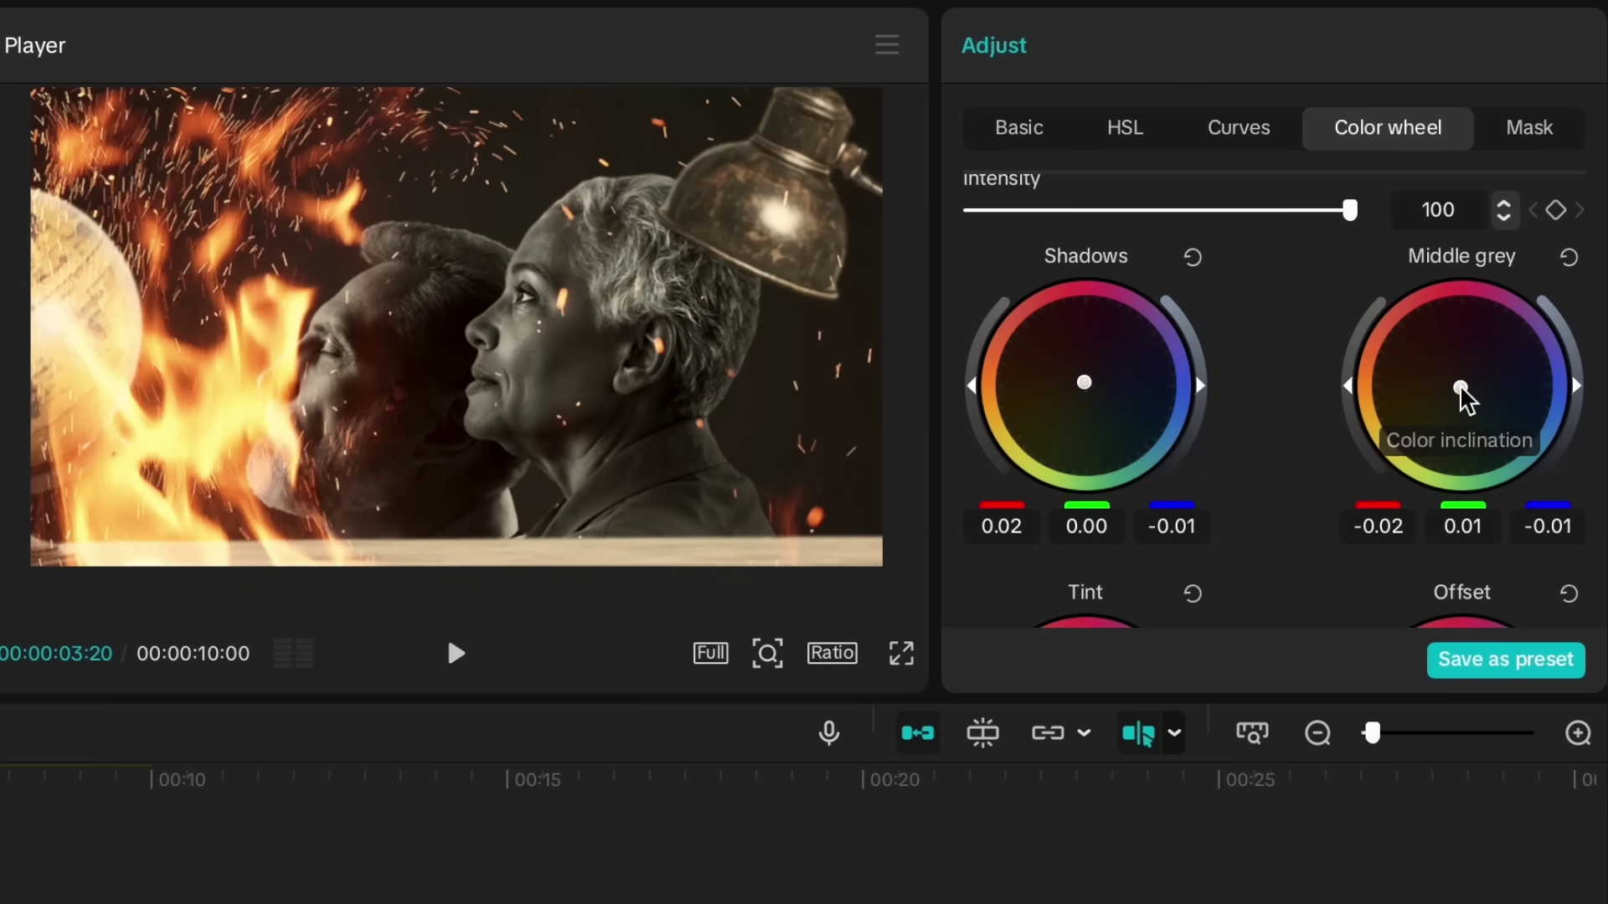
pyautogui.moveTo(1576, 386); pyautogui.dragTo(1575, 390)
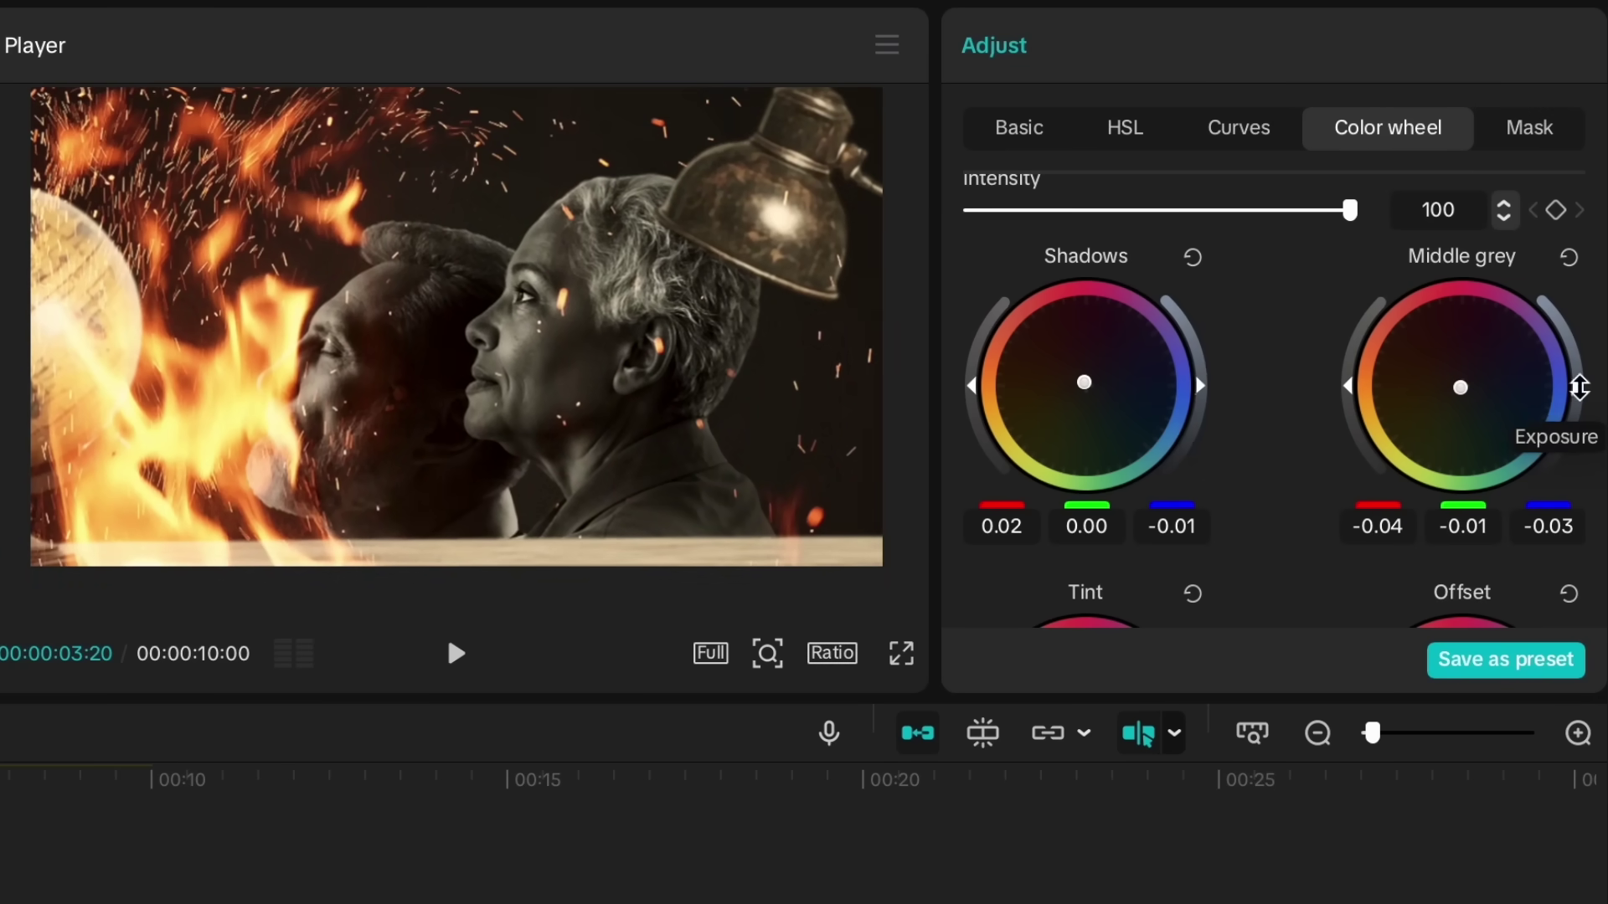
pyautogui.moveTo(1347, 386); pyautogui.dragTo(1347, 371)
pyautogui.scroll(-4, 1367, 441)
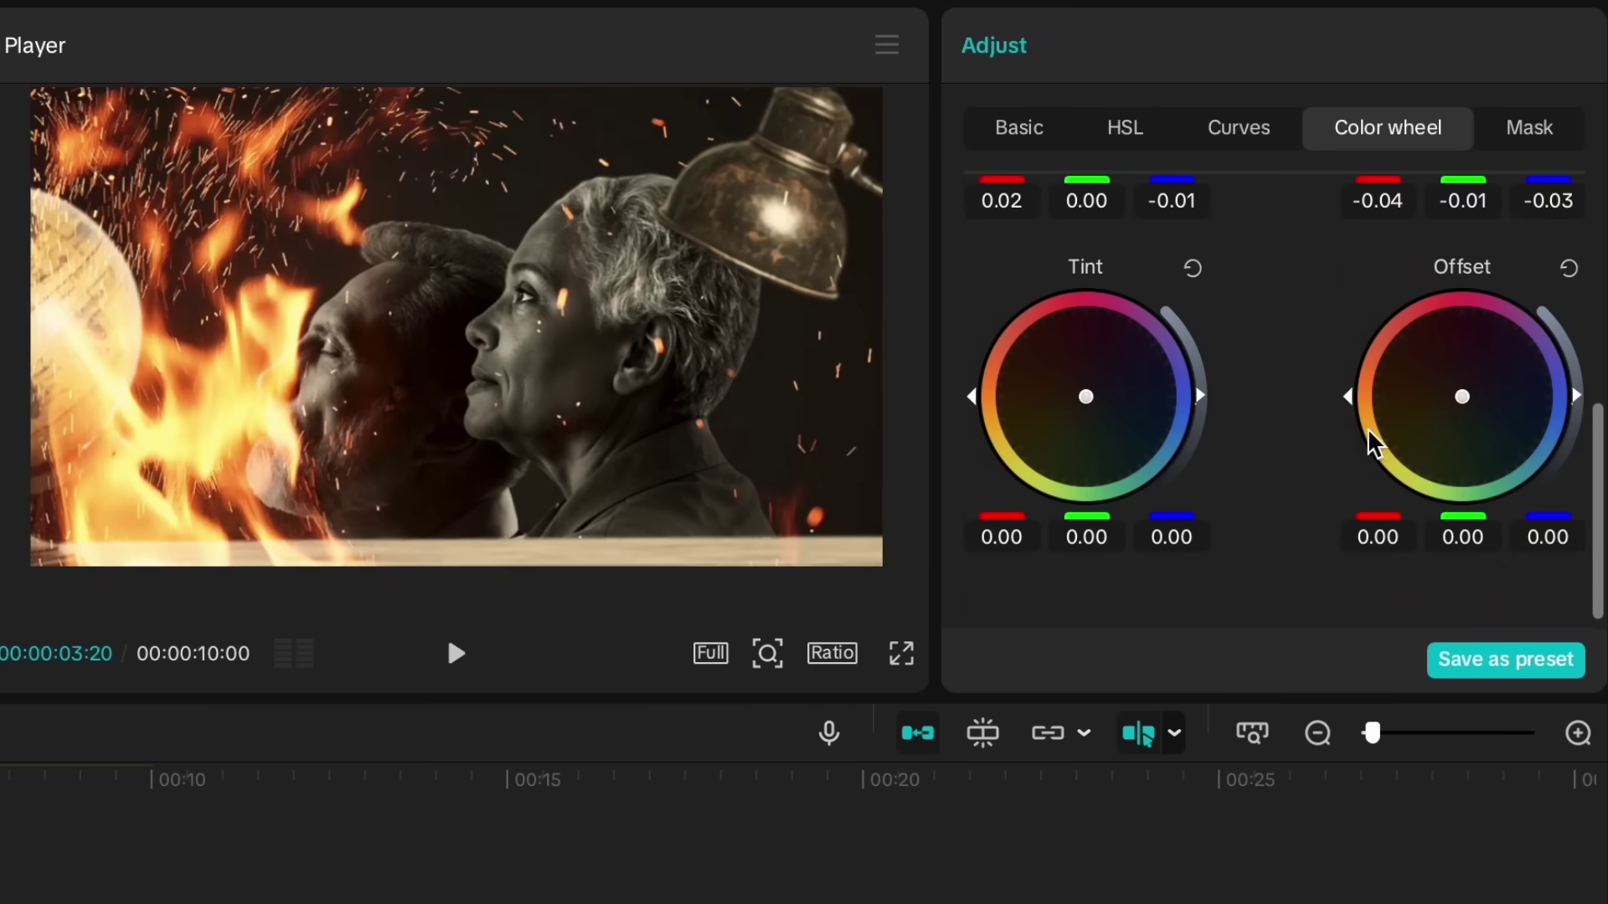
pyautogui.moveTo(1085, 386); pyautogui.dragTo(1054, 268)
pyautogui.moveTo(1073, 368); pyautogui.dragTo(1066, 364)
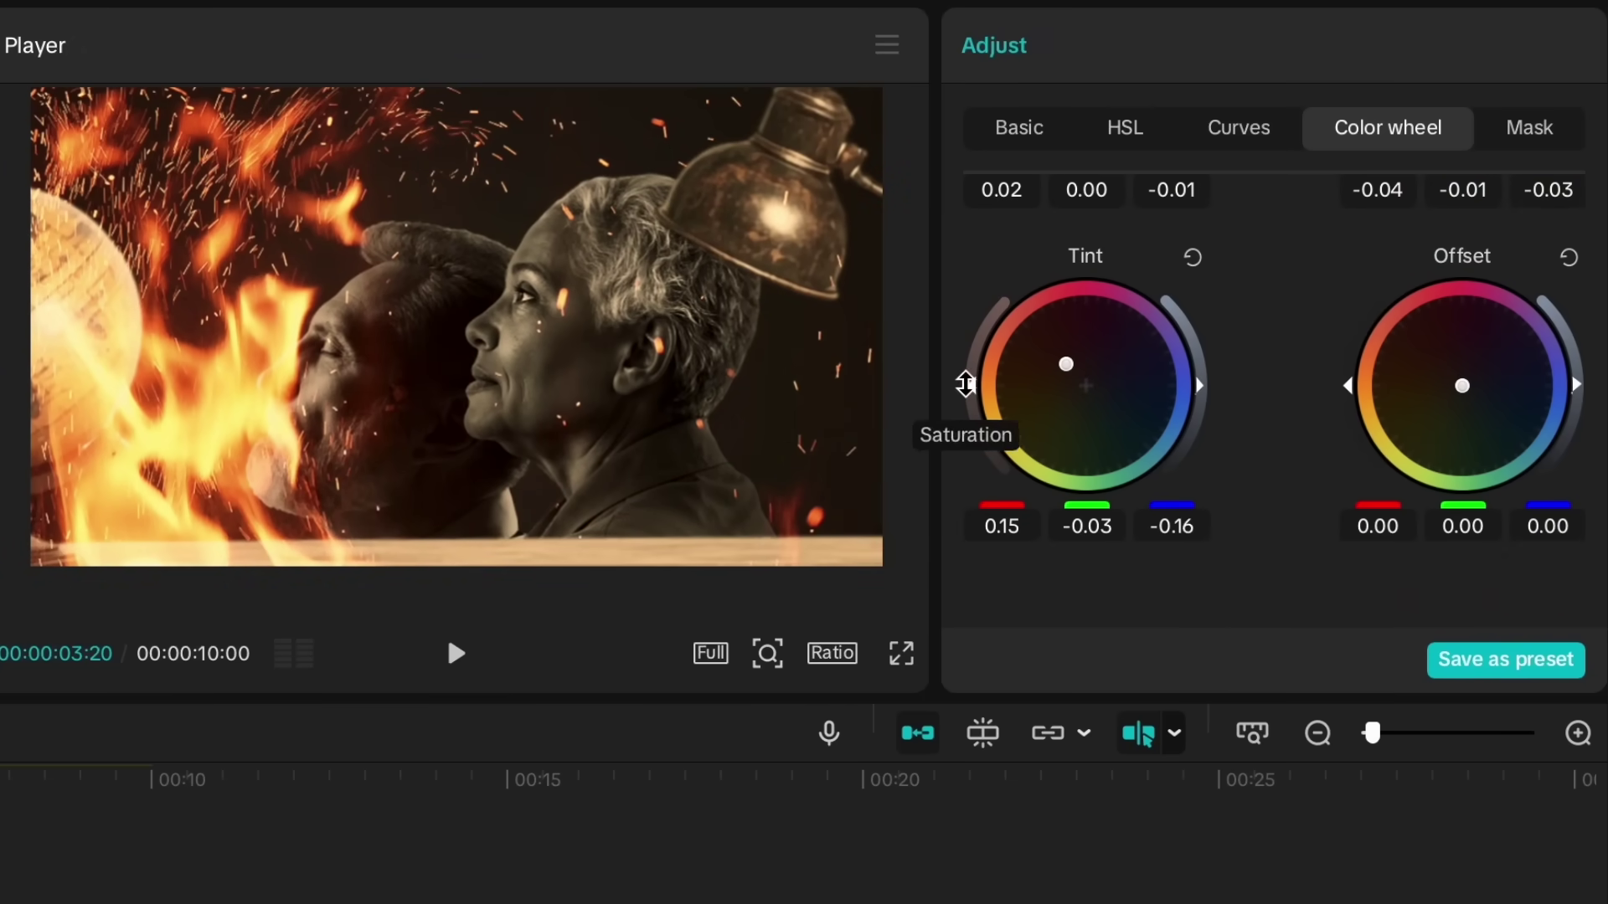
pyautogui.moveTo(1196, 395); pyautogui.dragTo(1202, 391)
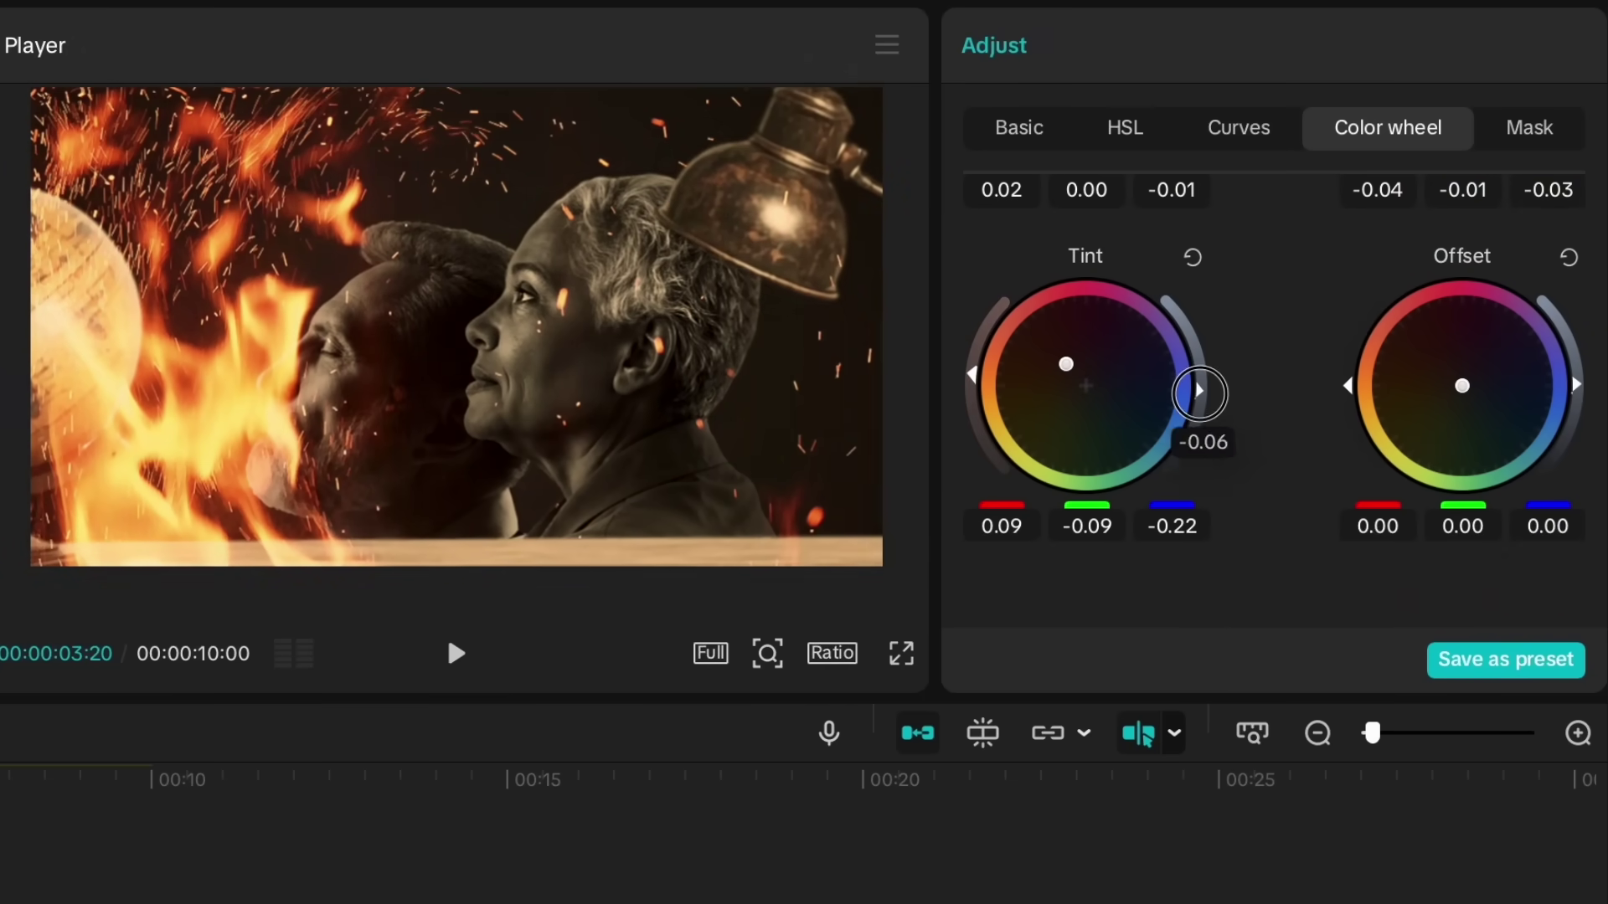
# Step: In Basic, set Vignette to 19 and Particles to 26, then raise Highlight to 25
pyautogui.click(1024, 147)
pyautogui.scroll(-10, 1245, 405)
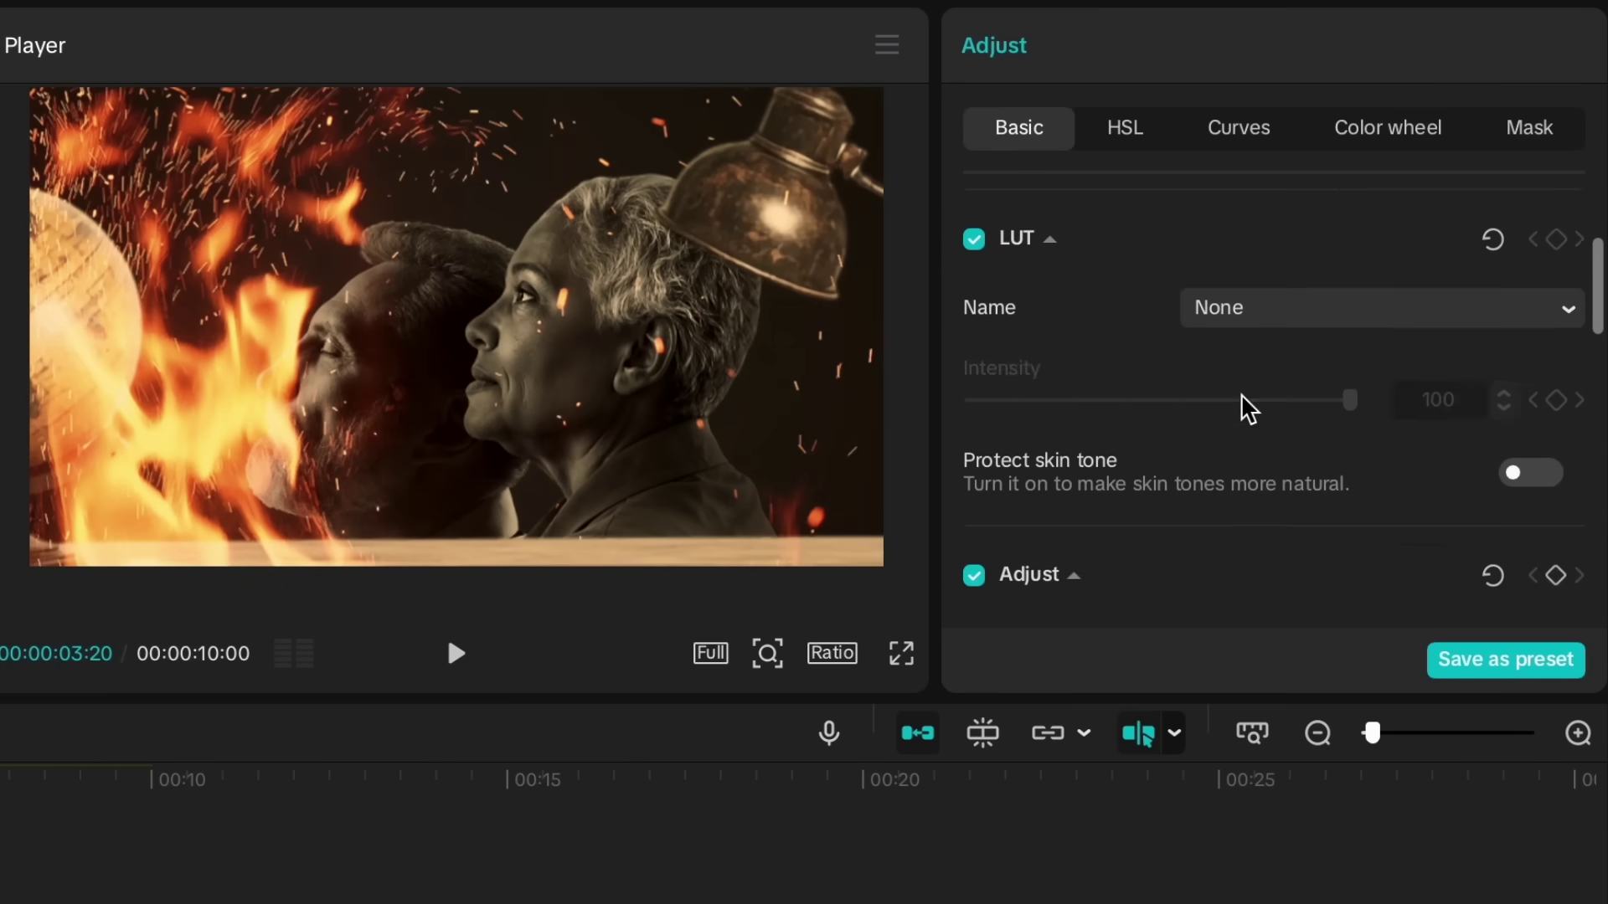
pyautogui.moveTo(1168, 610); pyautogui.dragTo(1227, 611)
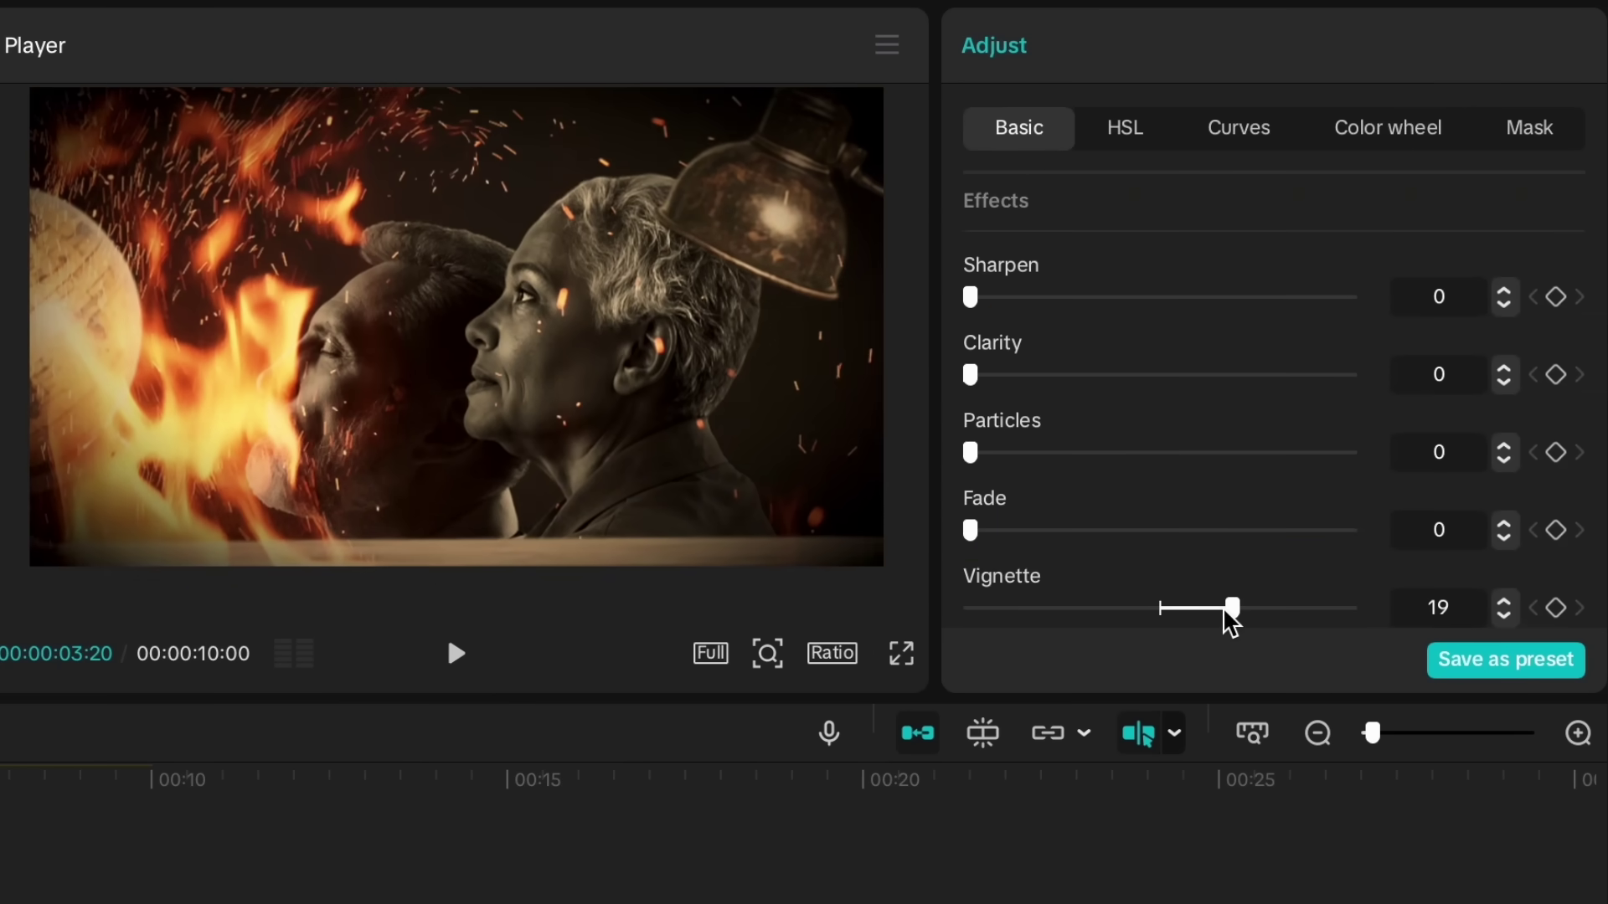
pyautogui.moveTo(1002, 445); pyautogui.dragTo(1115, 453)
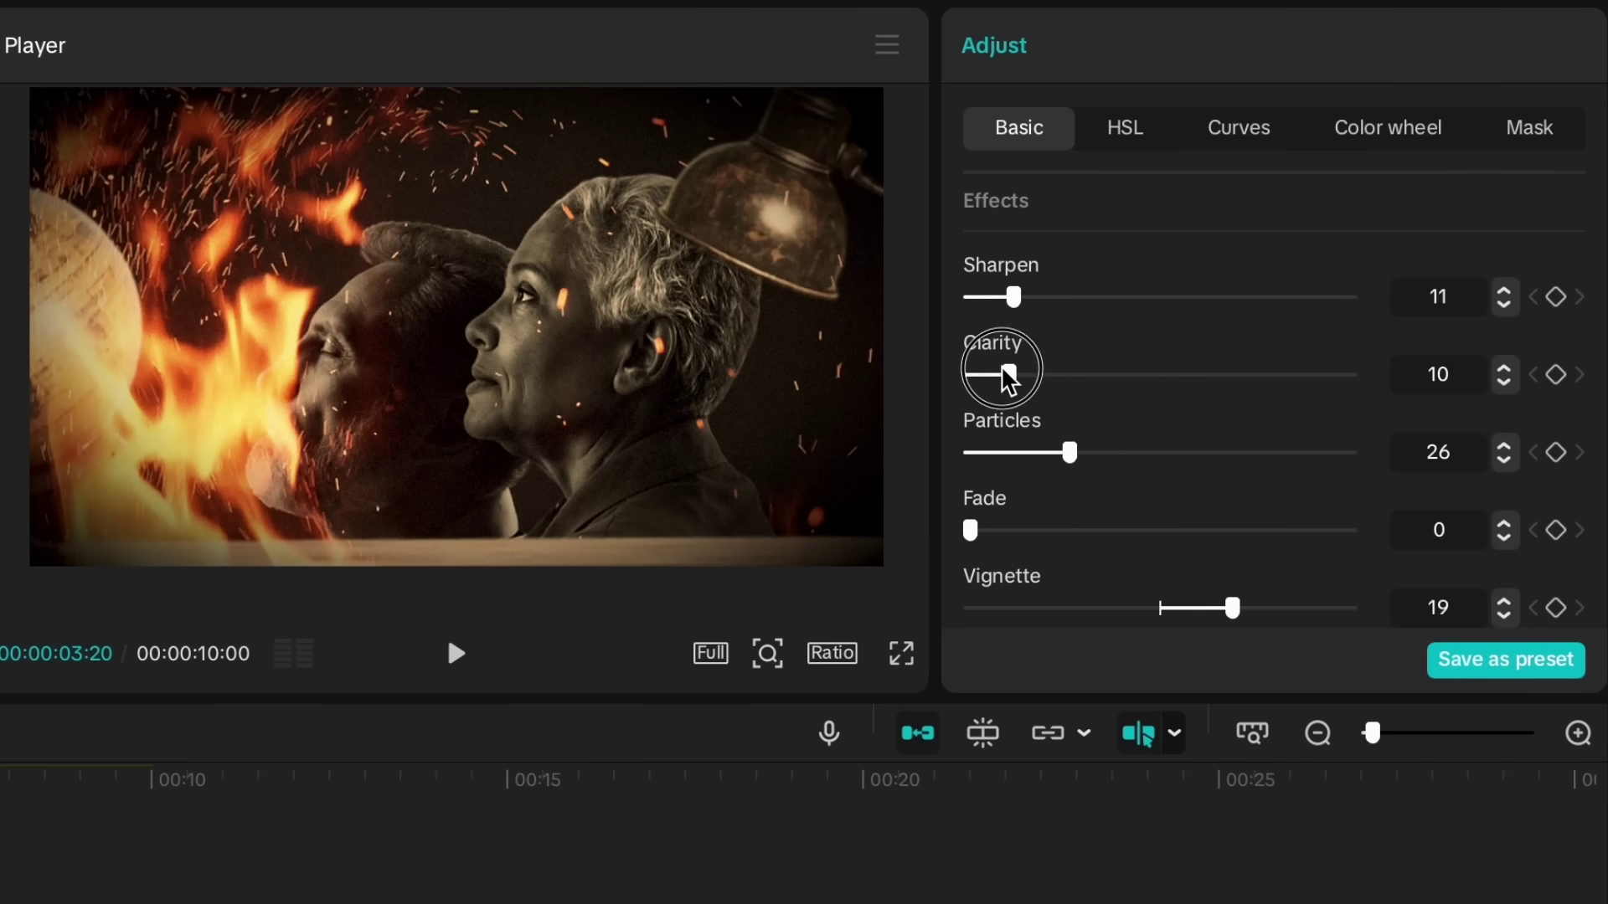
pyautogui.scroll(8, 1116, 394)
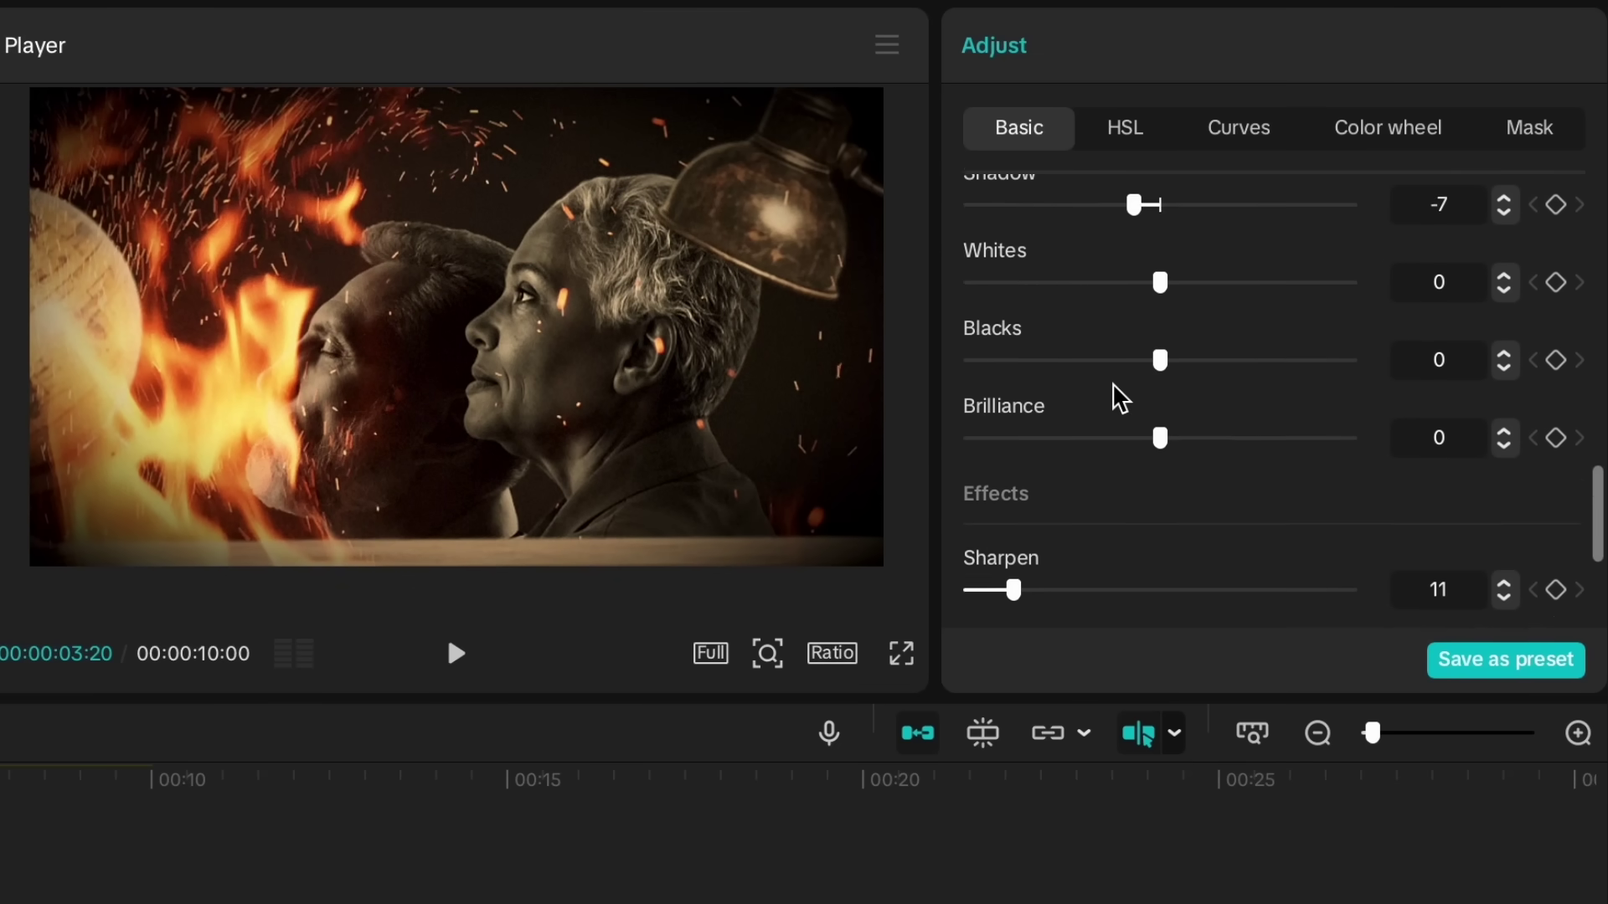
pyautogui.moveTo(1213, 373); pyautogui.dragTo(1311, 316)
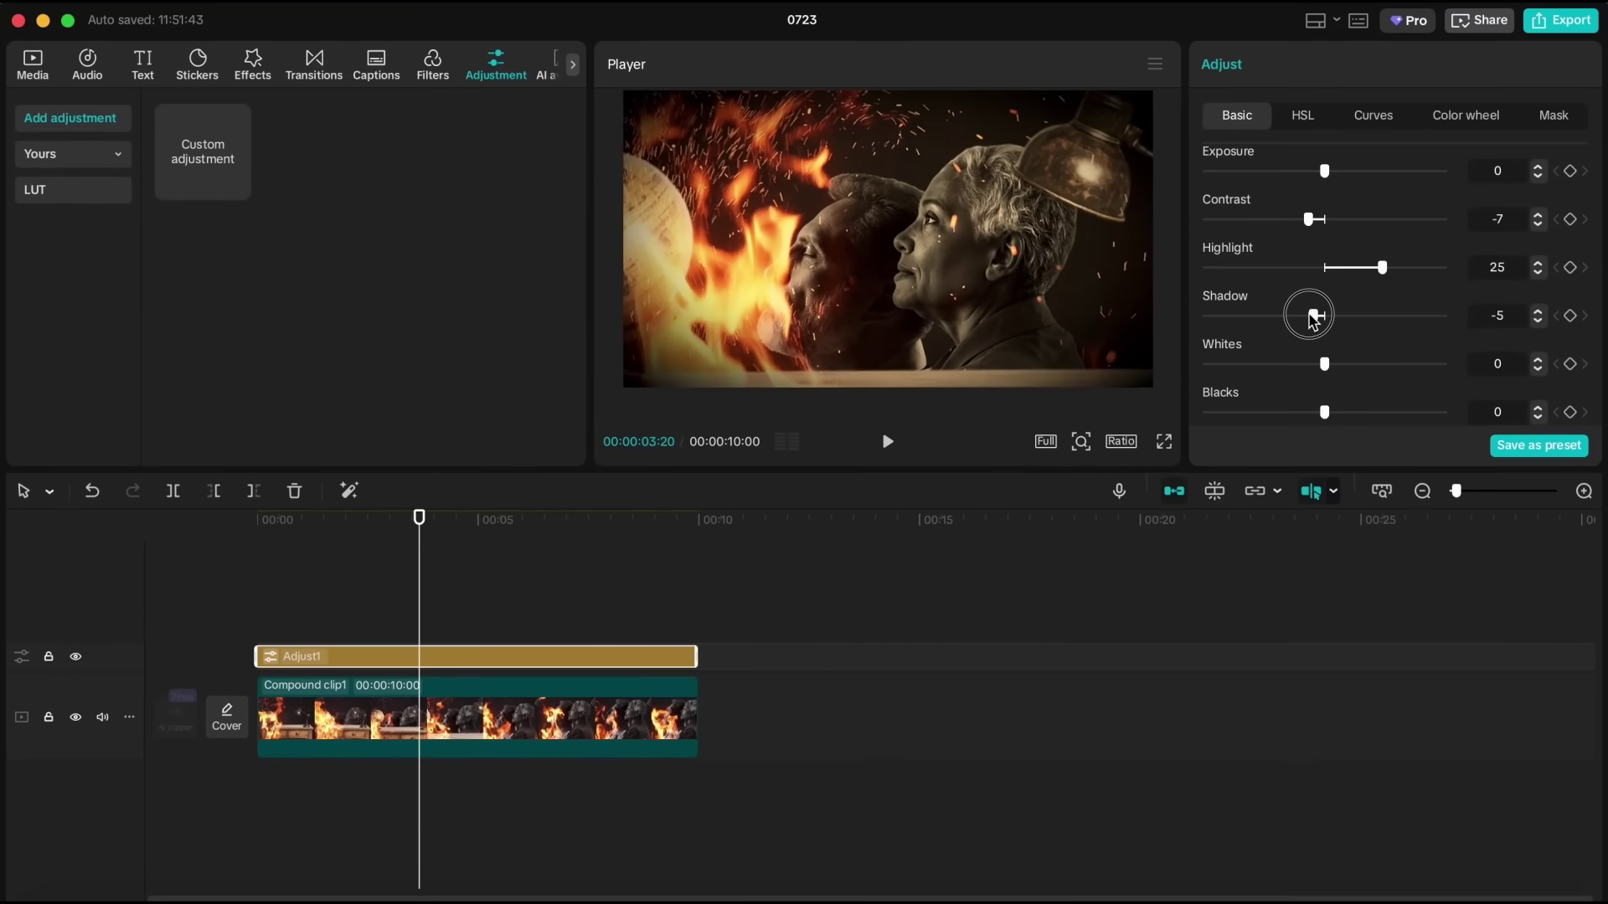